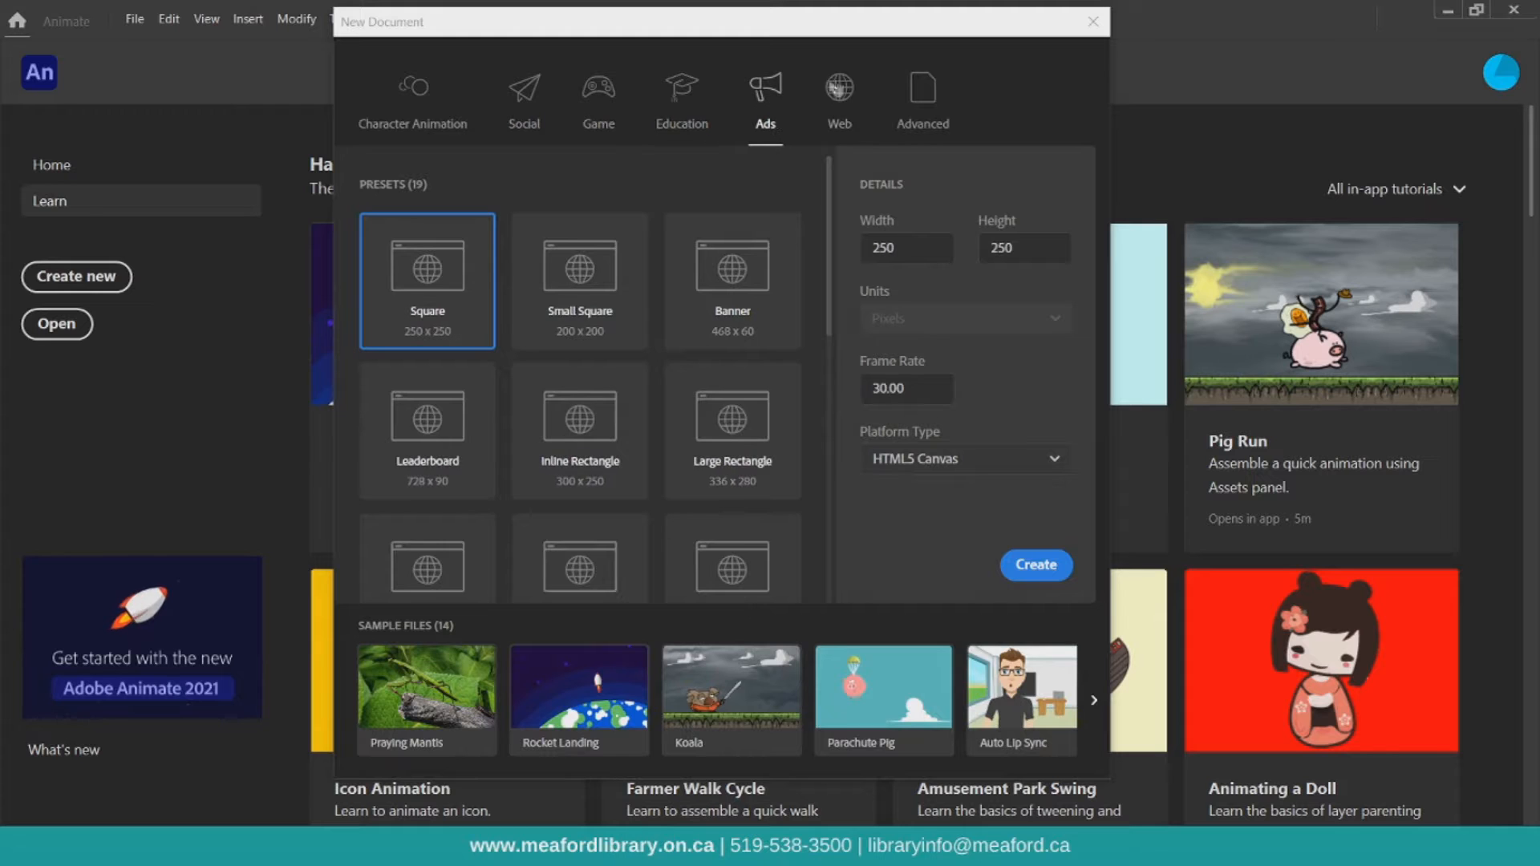
# Create a new Character Animation document using the HD 1280 x 720 preset
pyautogui.click(839, 88)
pyautogui.click(923, 90)
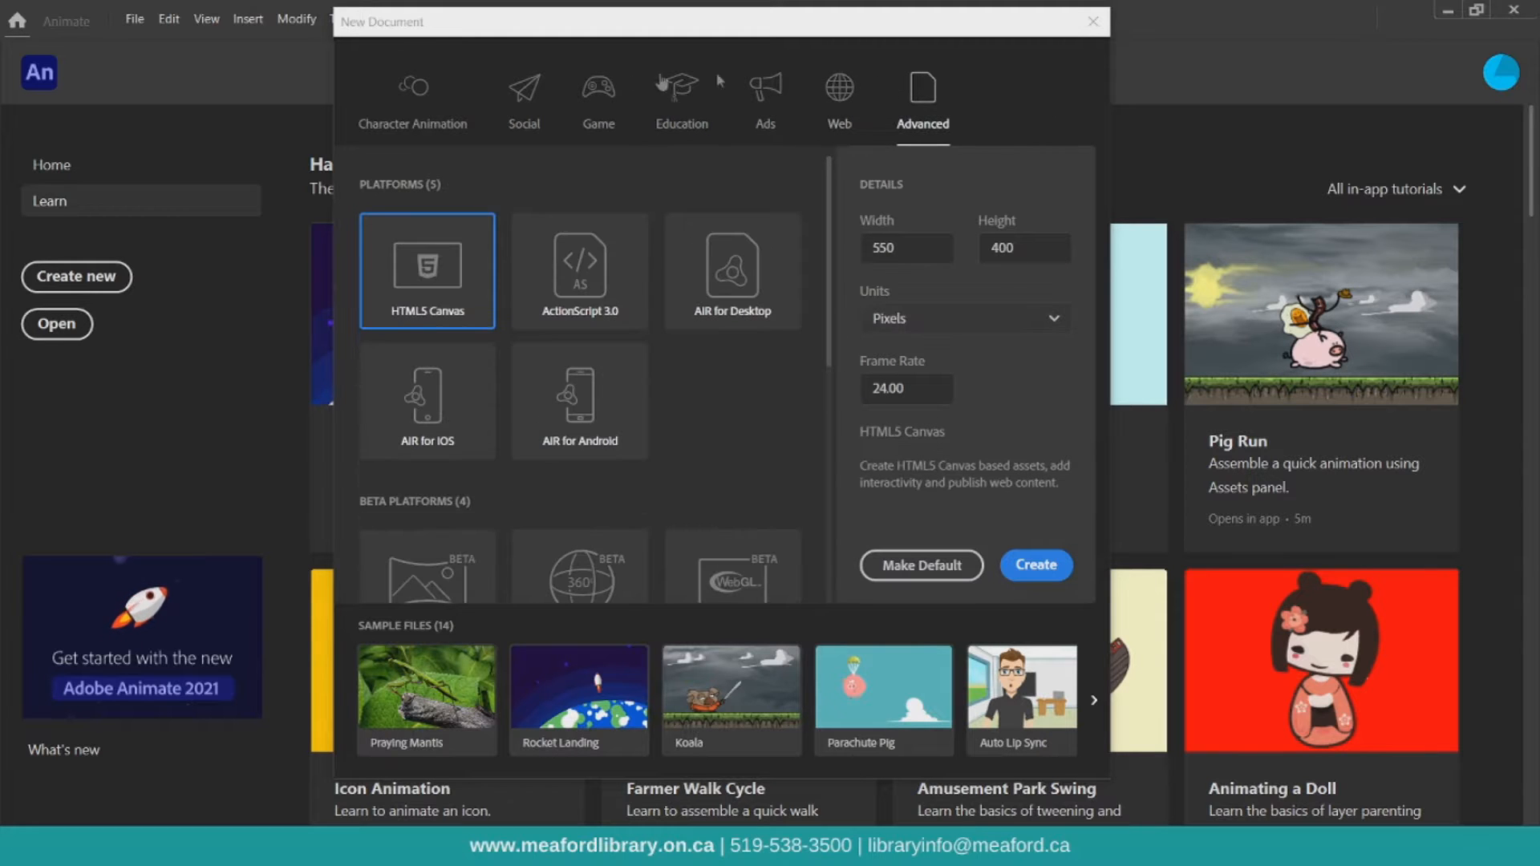
pyautogui.click(421, 96)
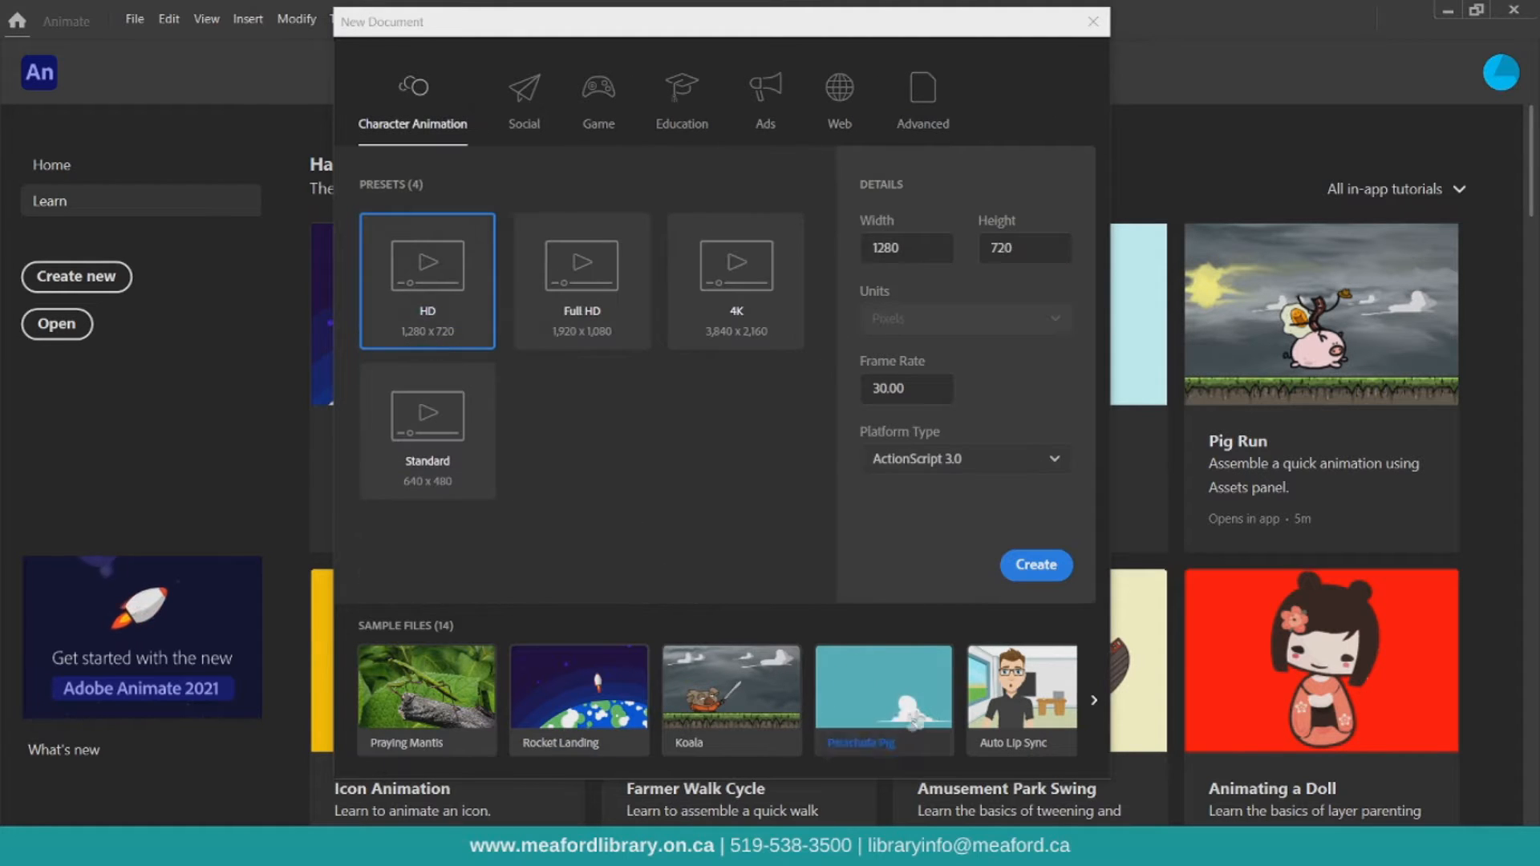
pyautogui.click(1094, 701)
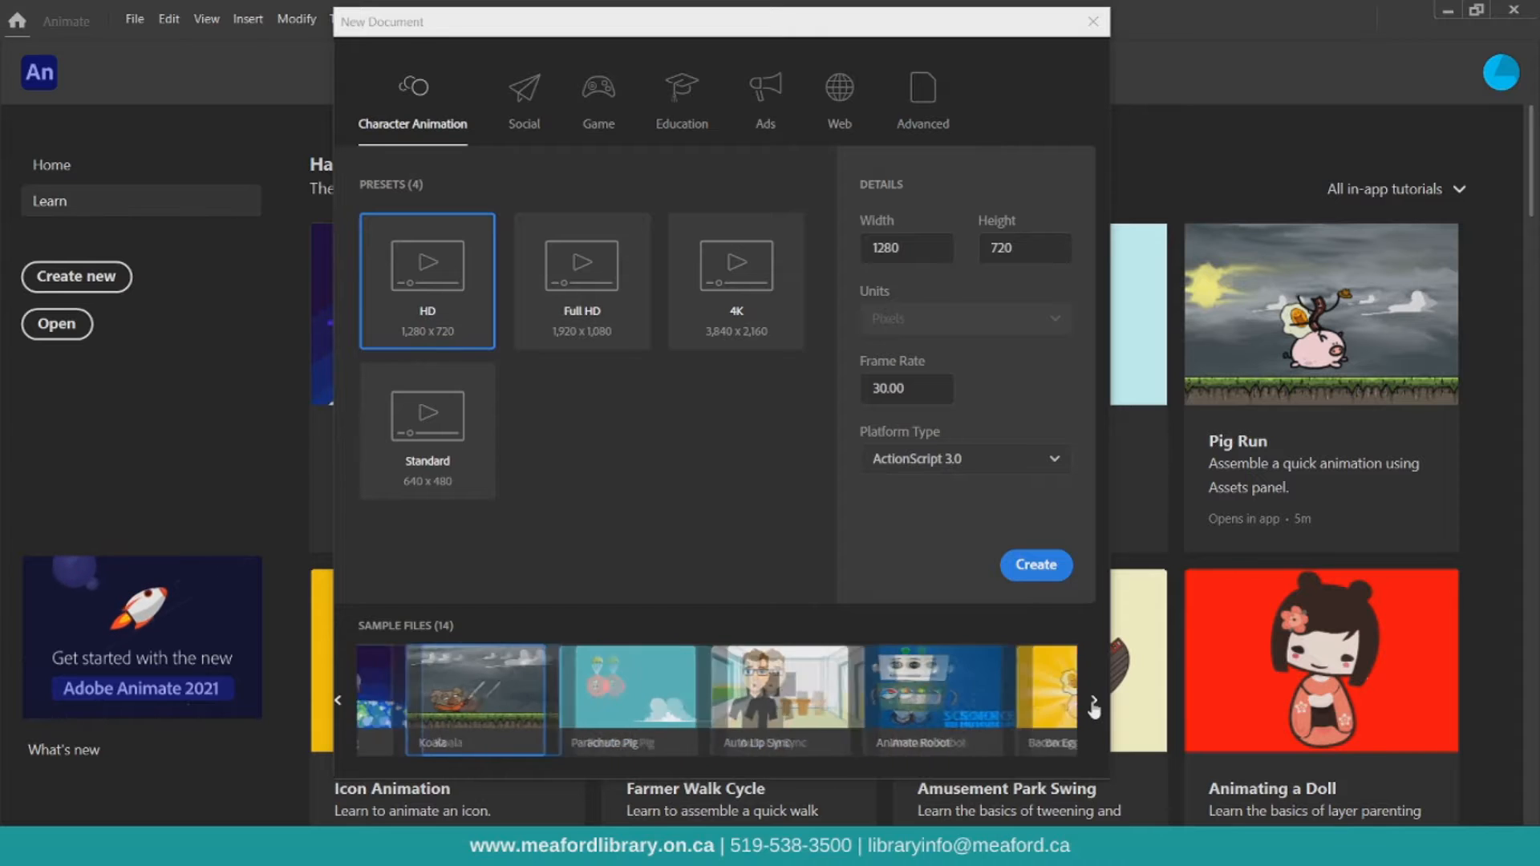
pyautogui.click(1094, 701)
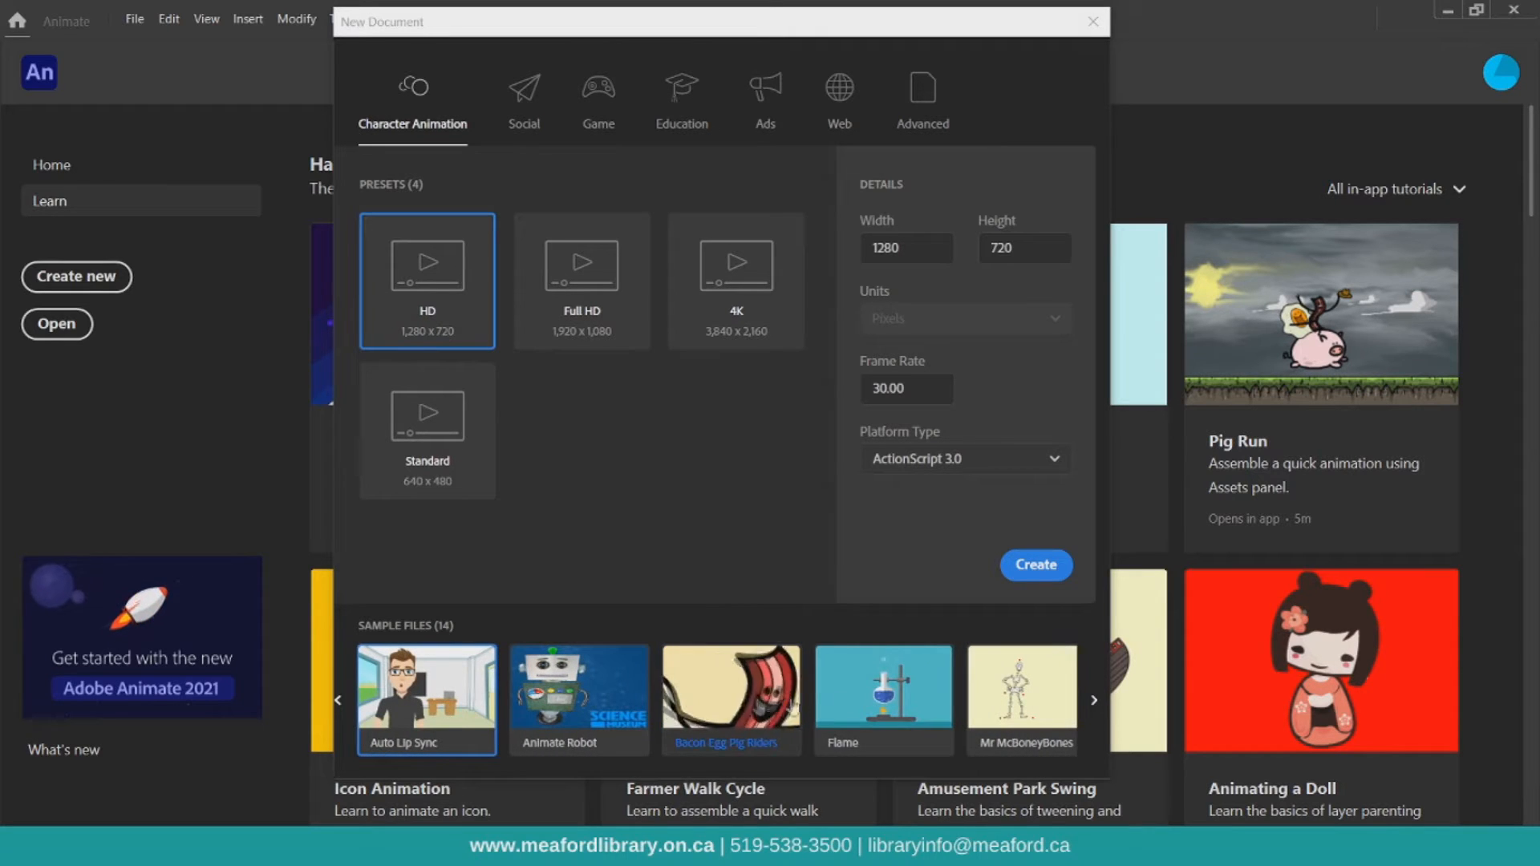
pyautogui.click(1039, 567)
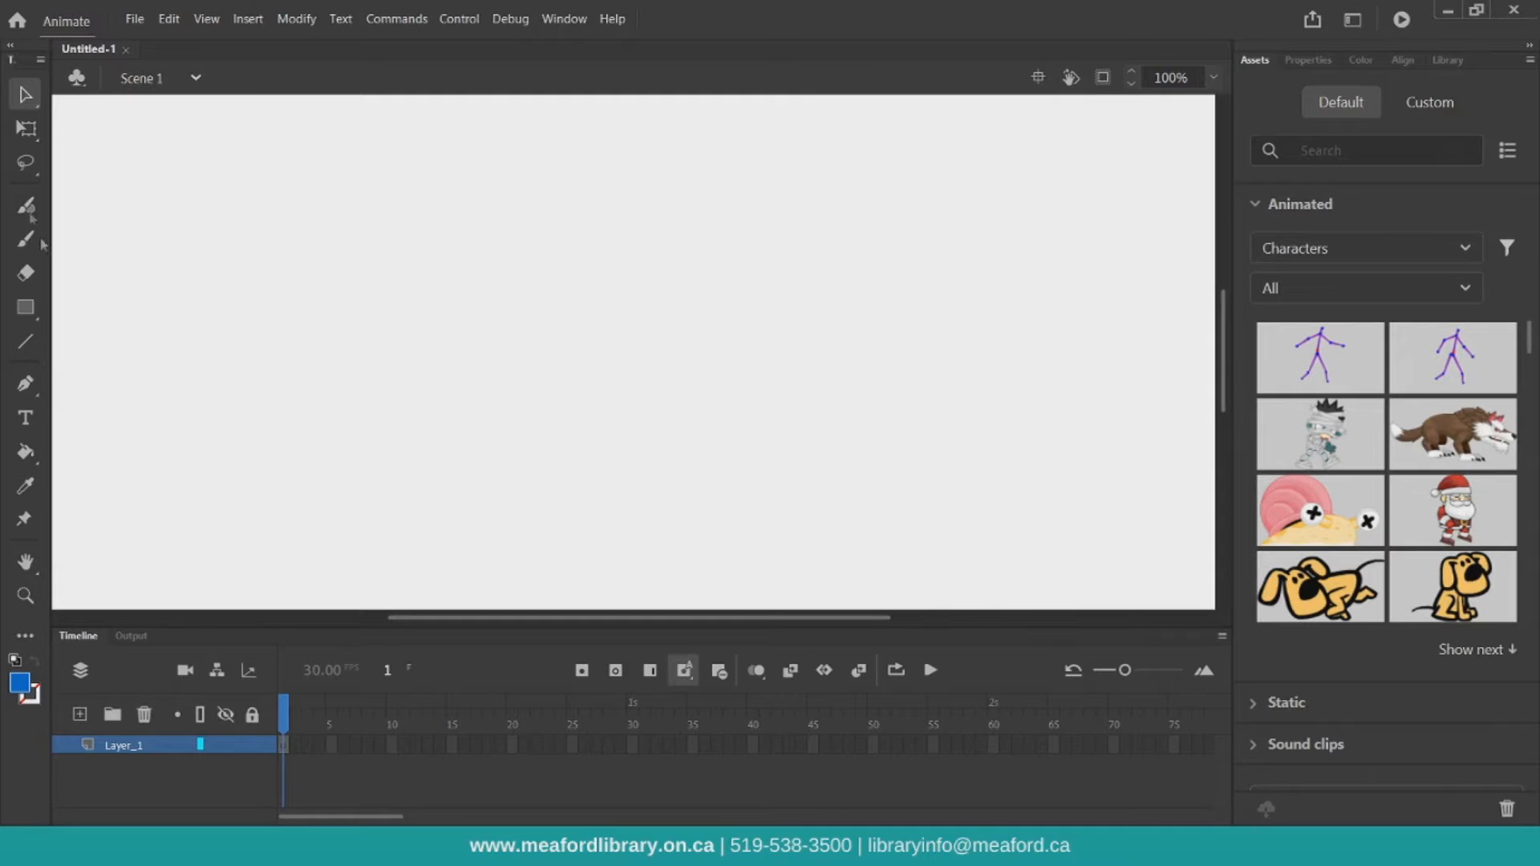
# Save the document as Practice
pyautogui.click(135, 19)
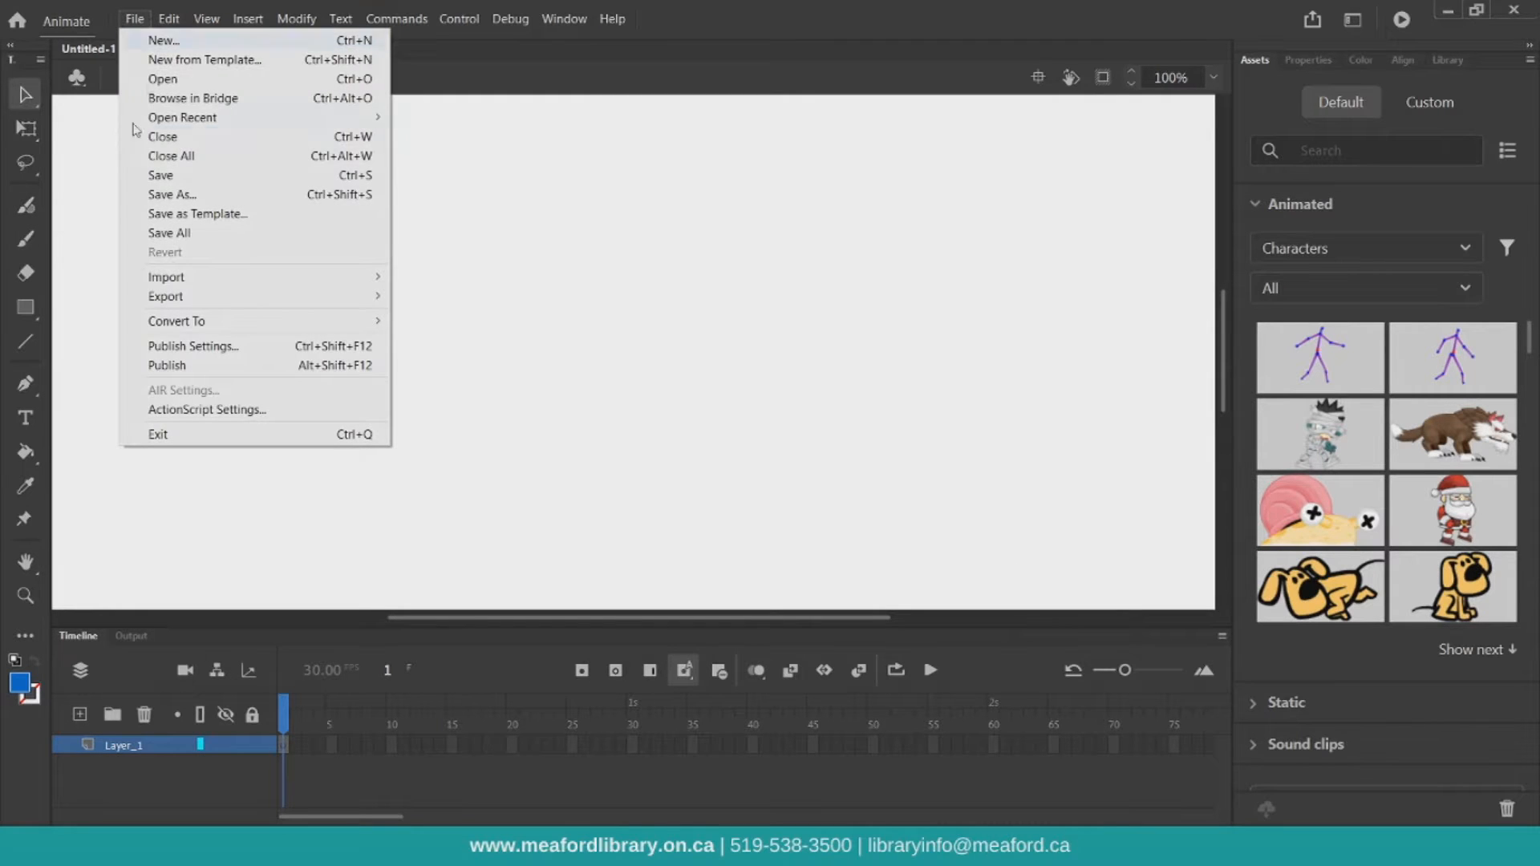
pyautogui.click(154, 194)
pyautogui.write('Practice')
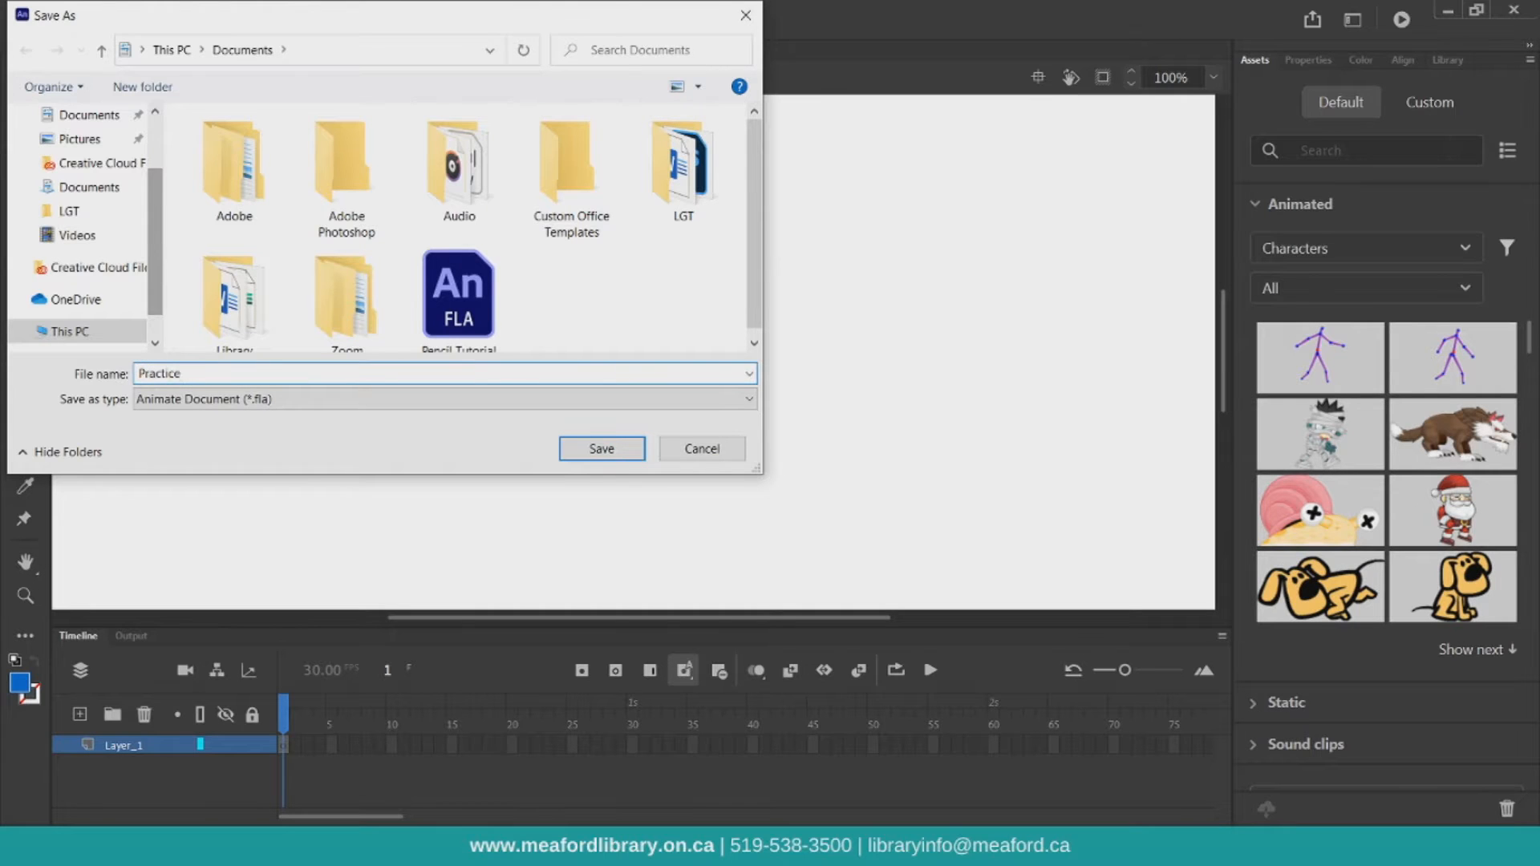
pyautogui.press('Return')
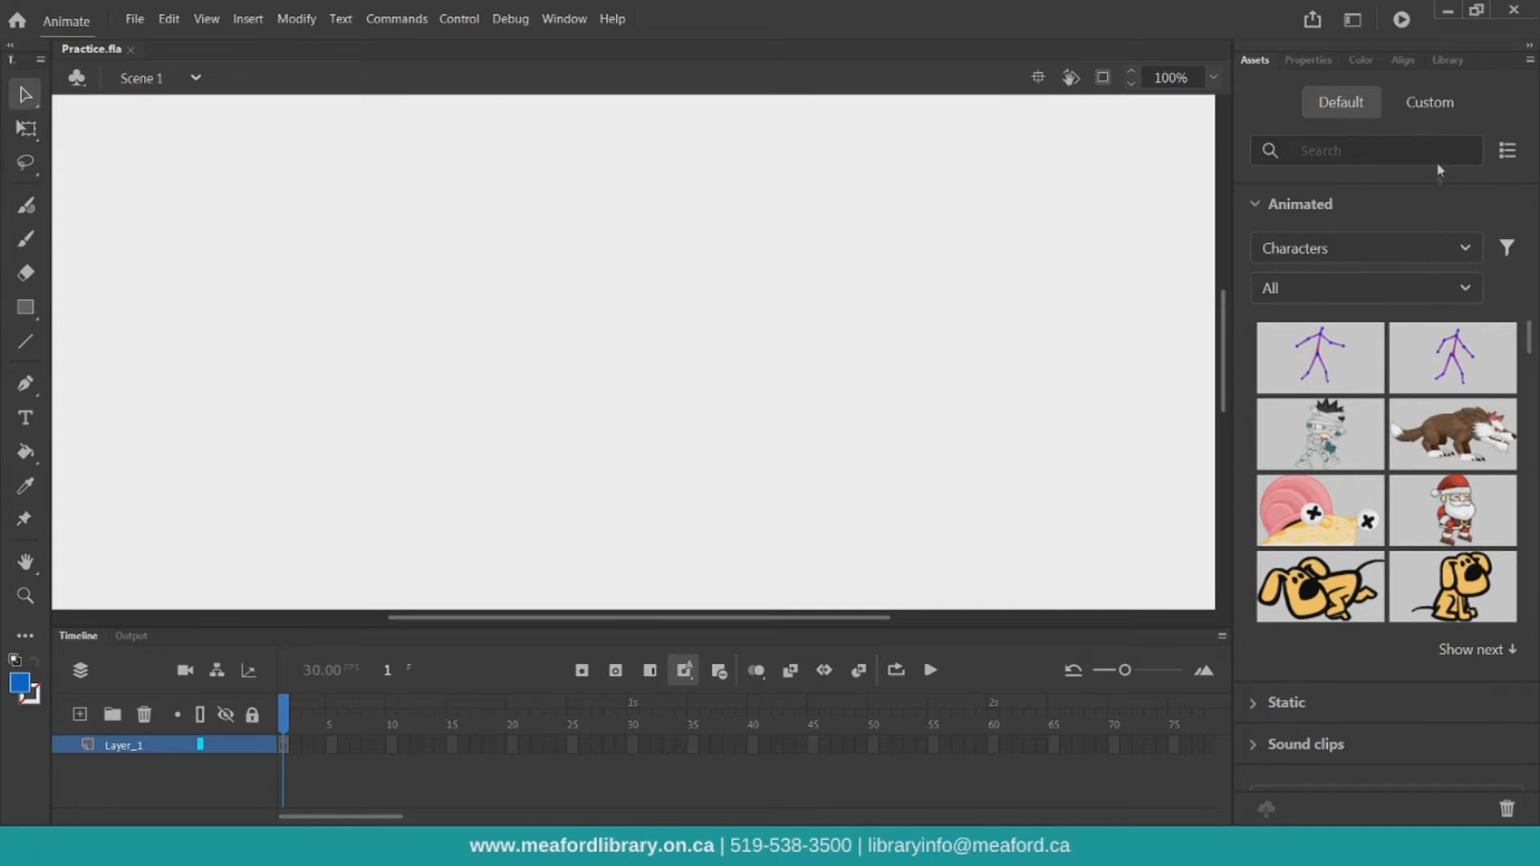
# Compare the Animator, Designer and Essentials workspace layouts
pyautogui.click(1352, 21)
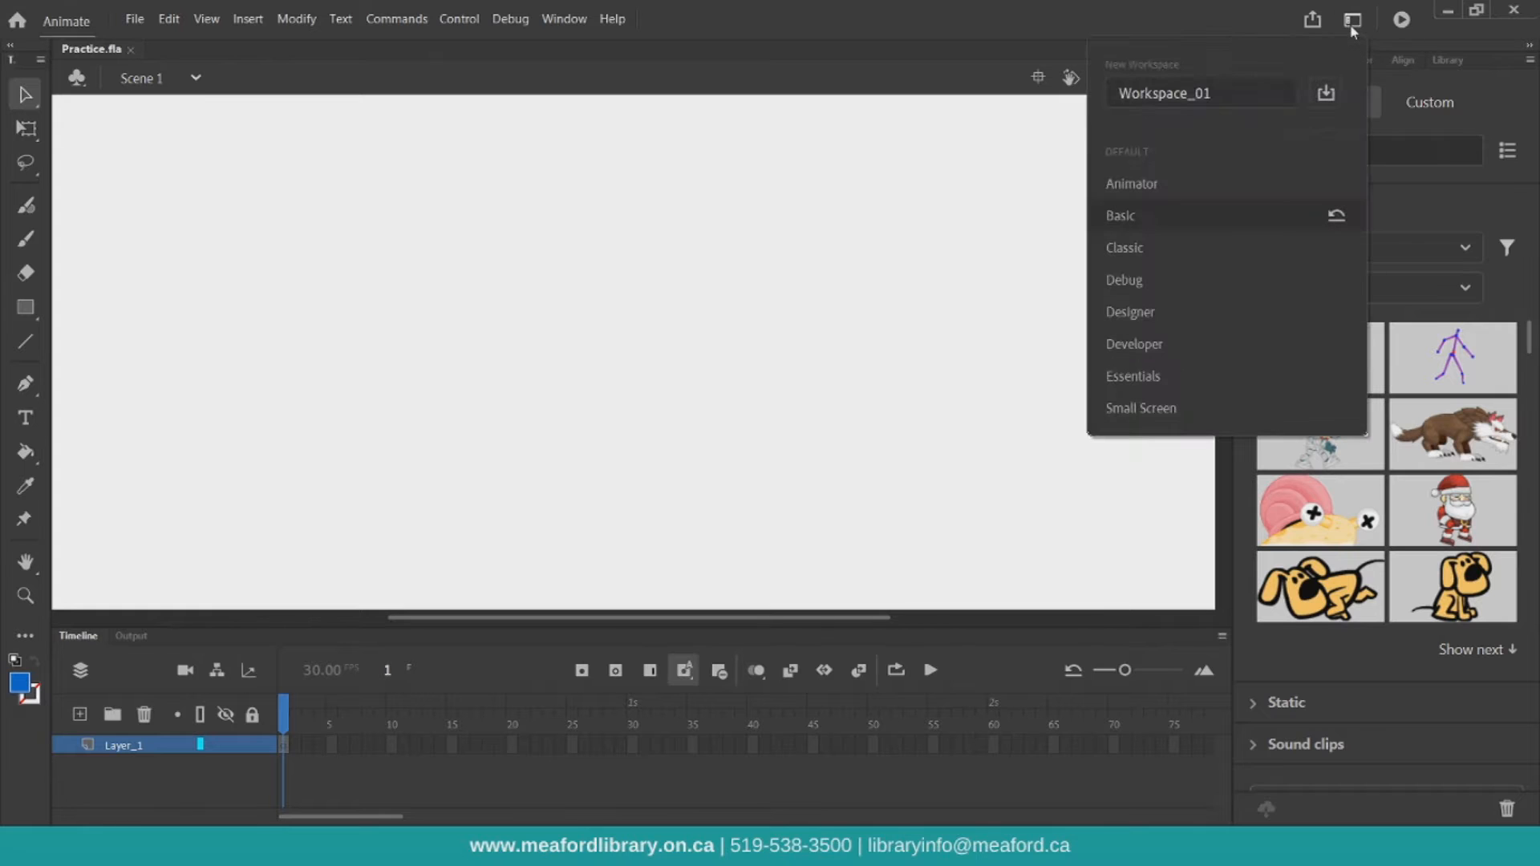
pyautogui.click(1174, 188)
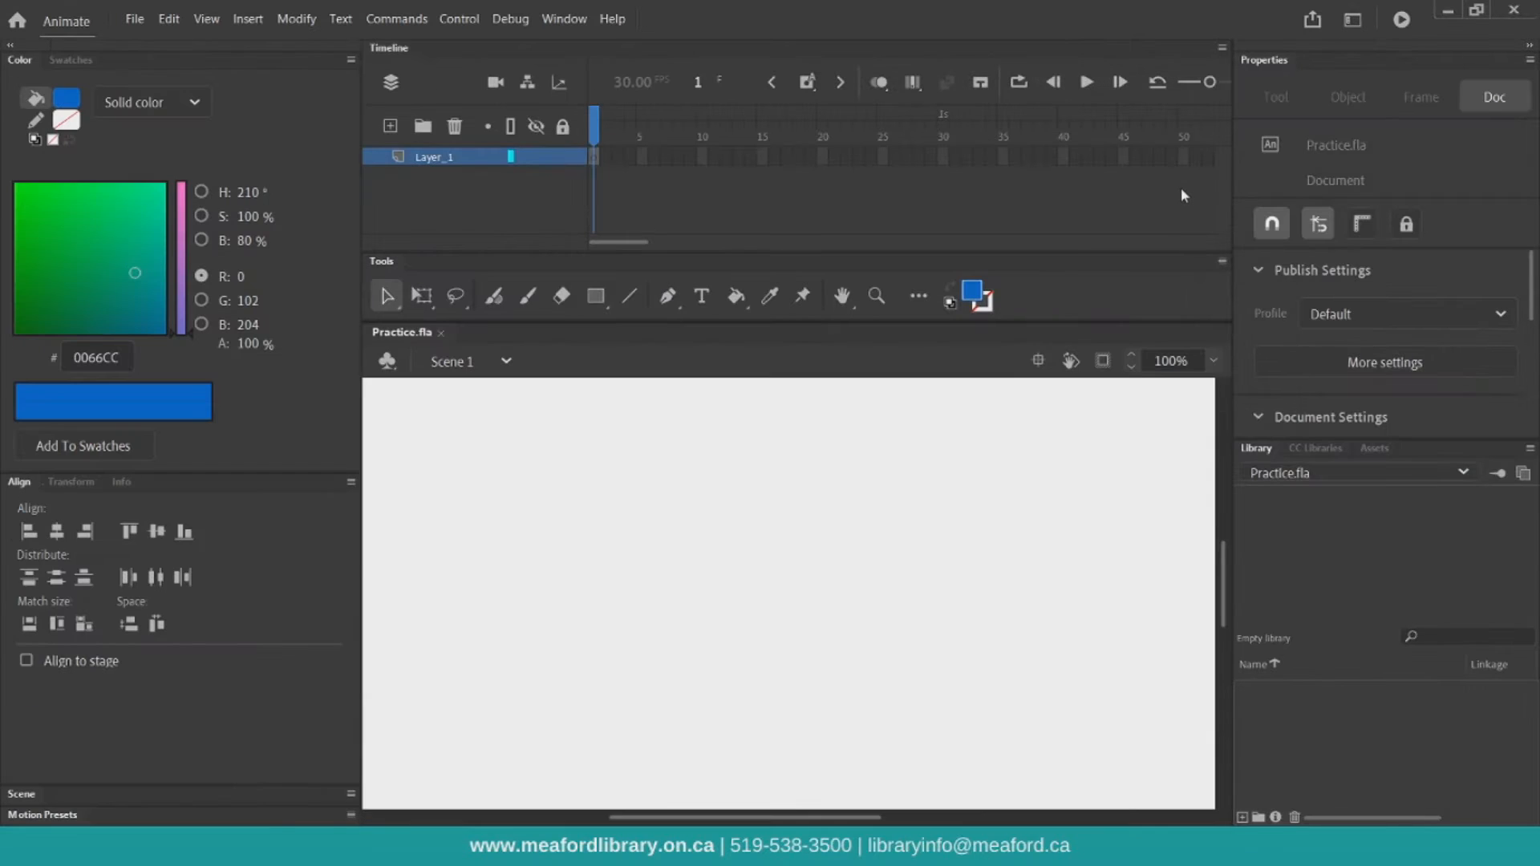
pyautogui.click(1353, 21)
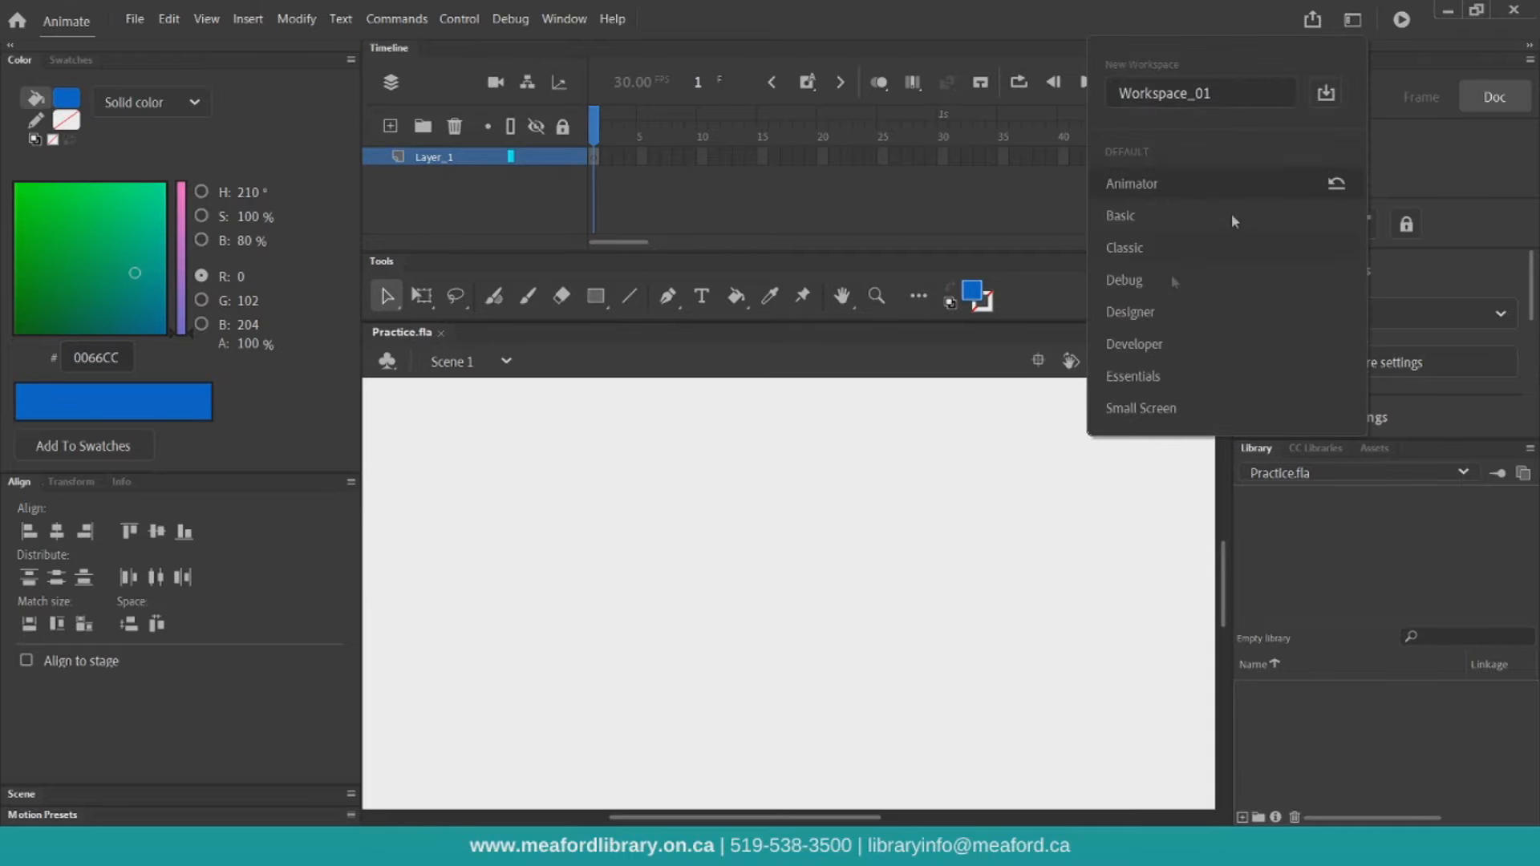
pyautogui.click(1127, 313)
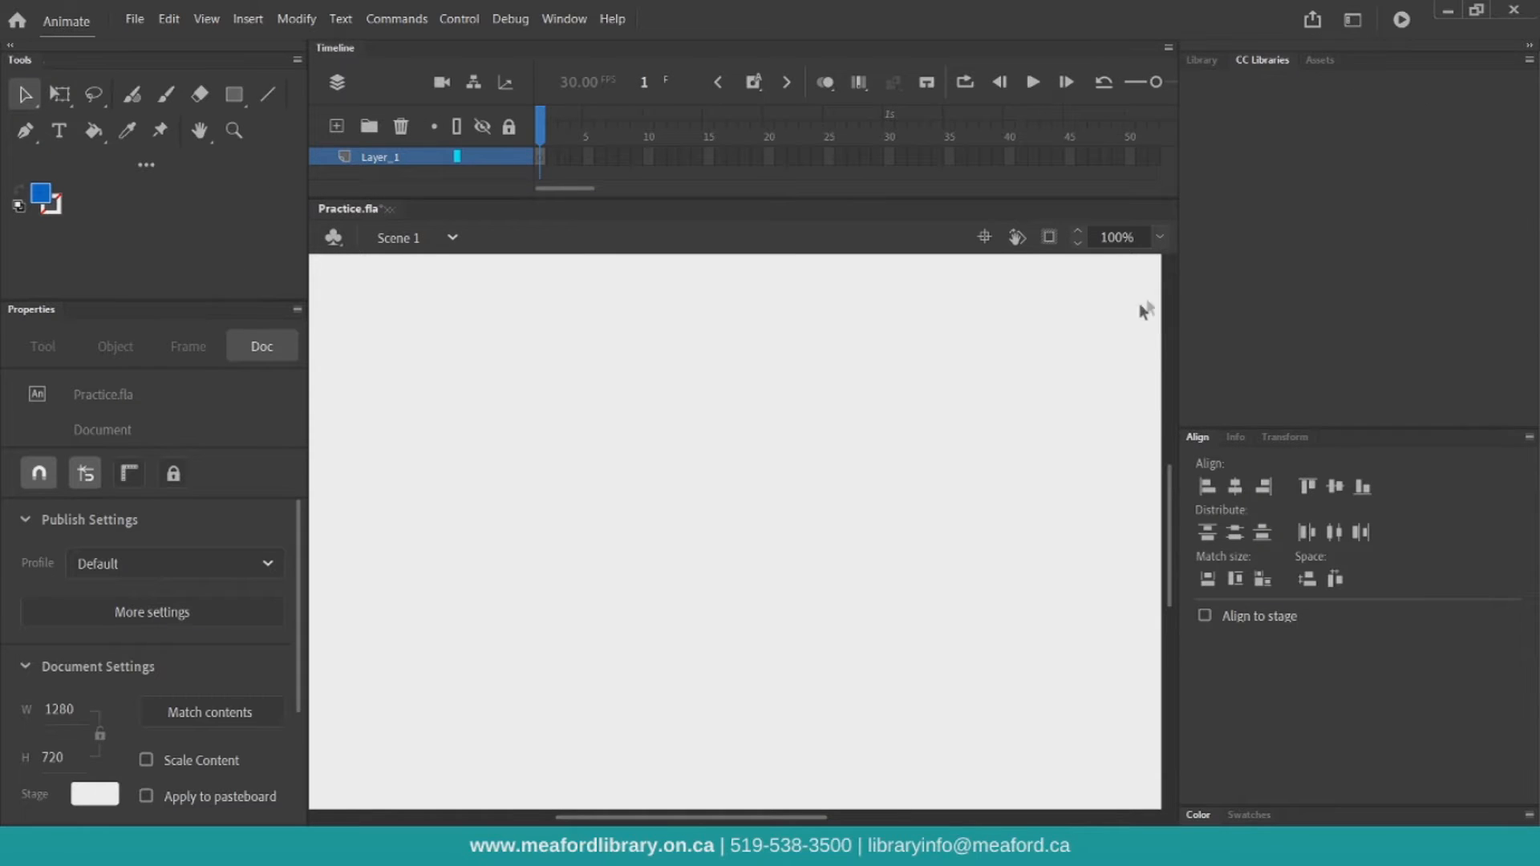
pyautogui.click(1353, 21)
pyautogui.click(1184, 383)
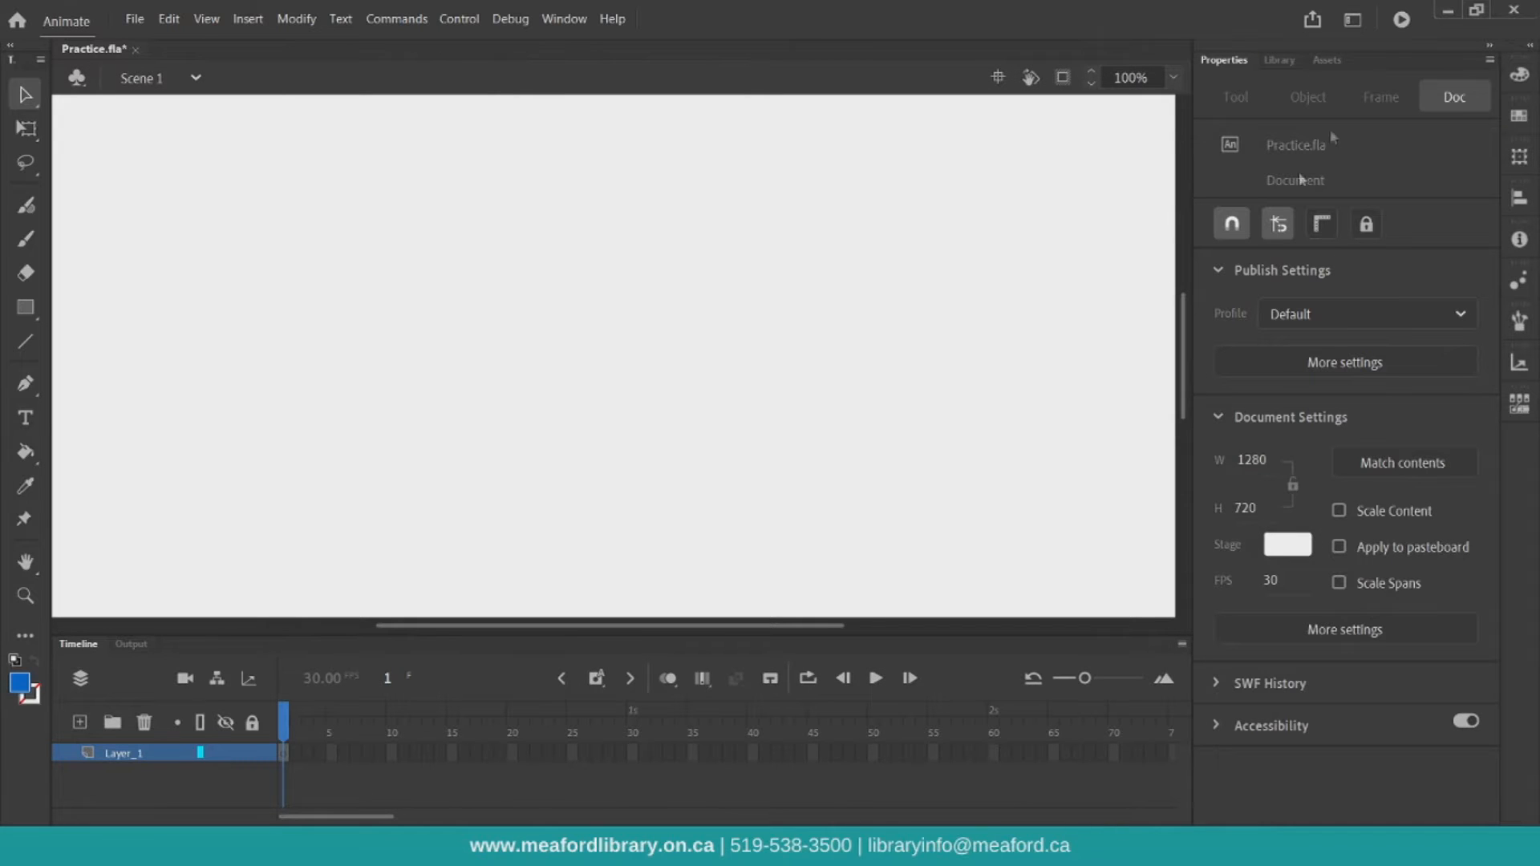
# Try the Small Screen workspace, then return to the Basic workspace
pyautogui.click(1352, 21)
pyautogui.click(1141, 408)
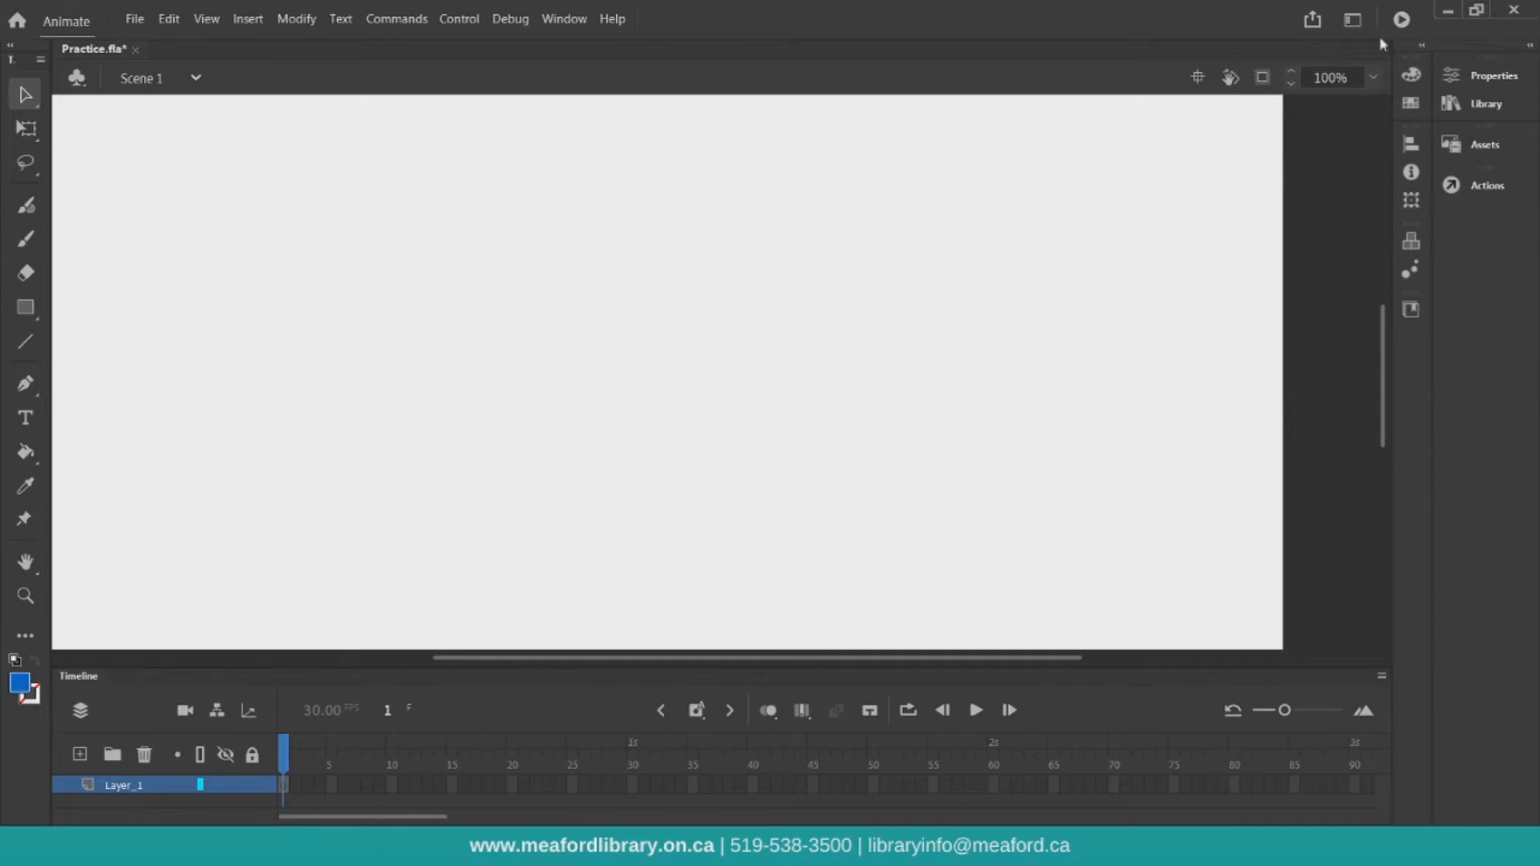
pyautogui.click(1353, 21)
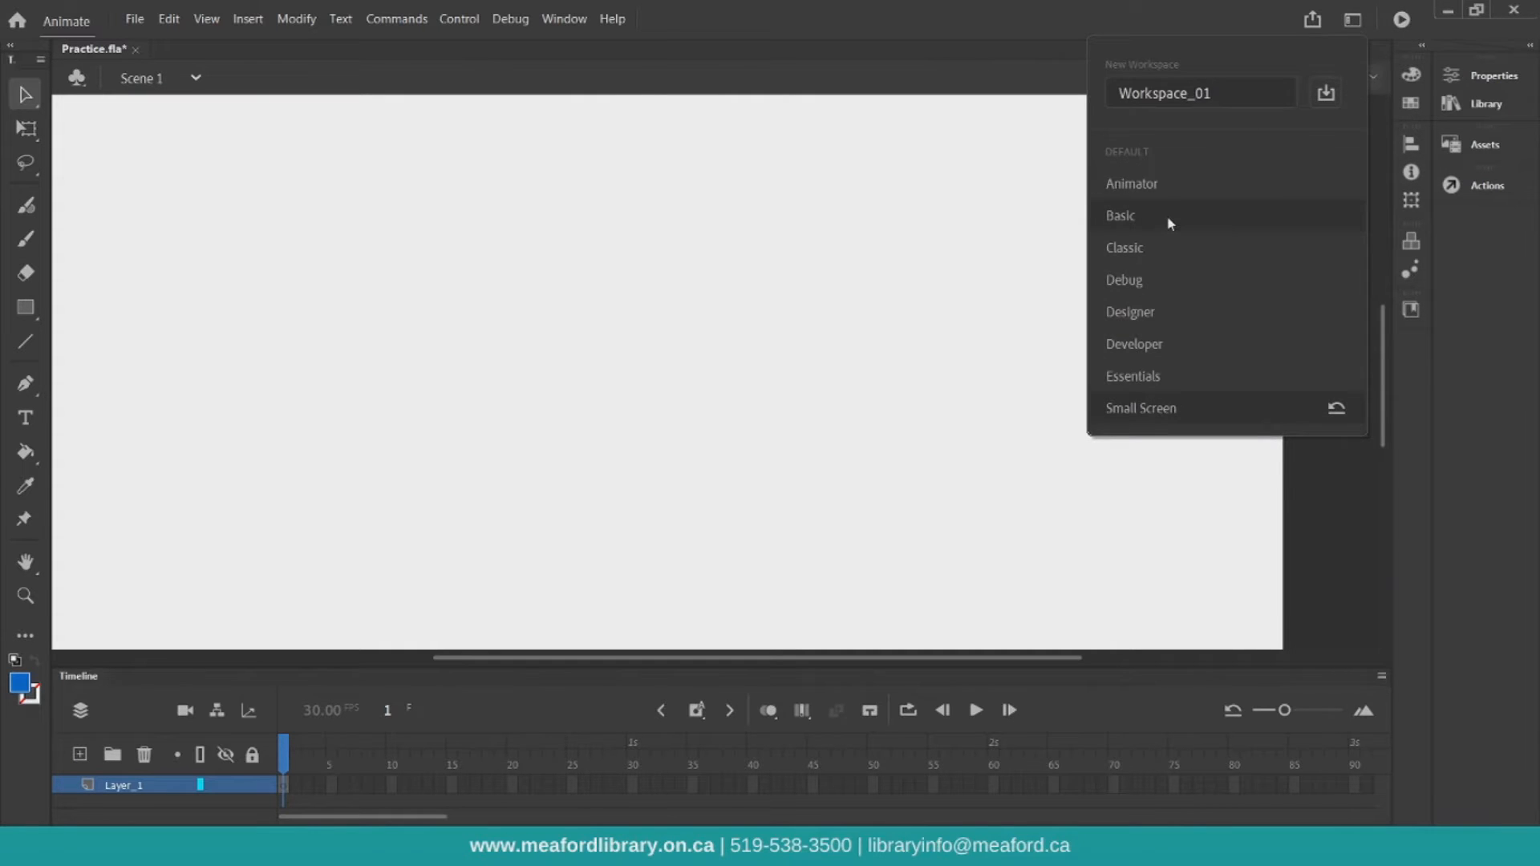
pyautogui.click(1170, 218)
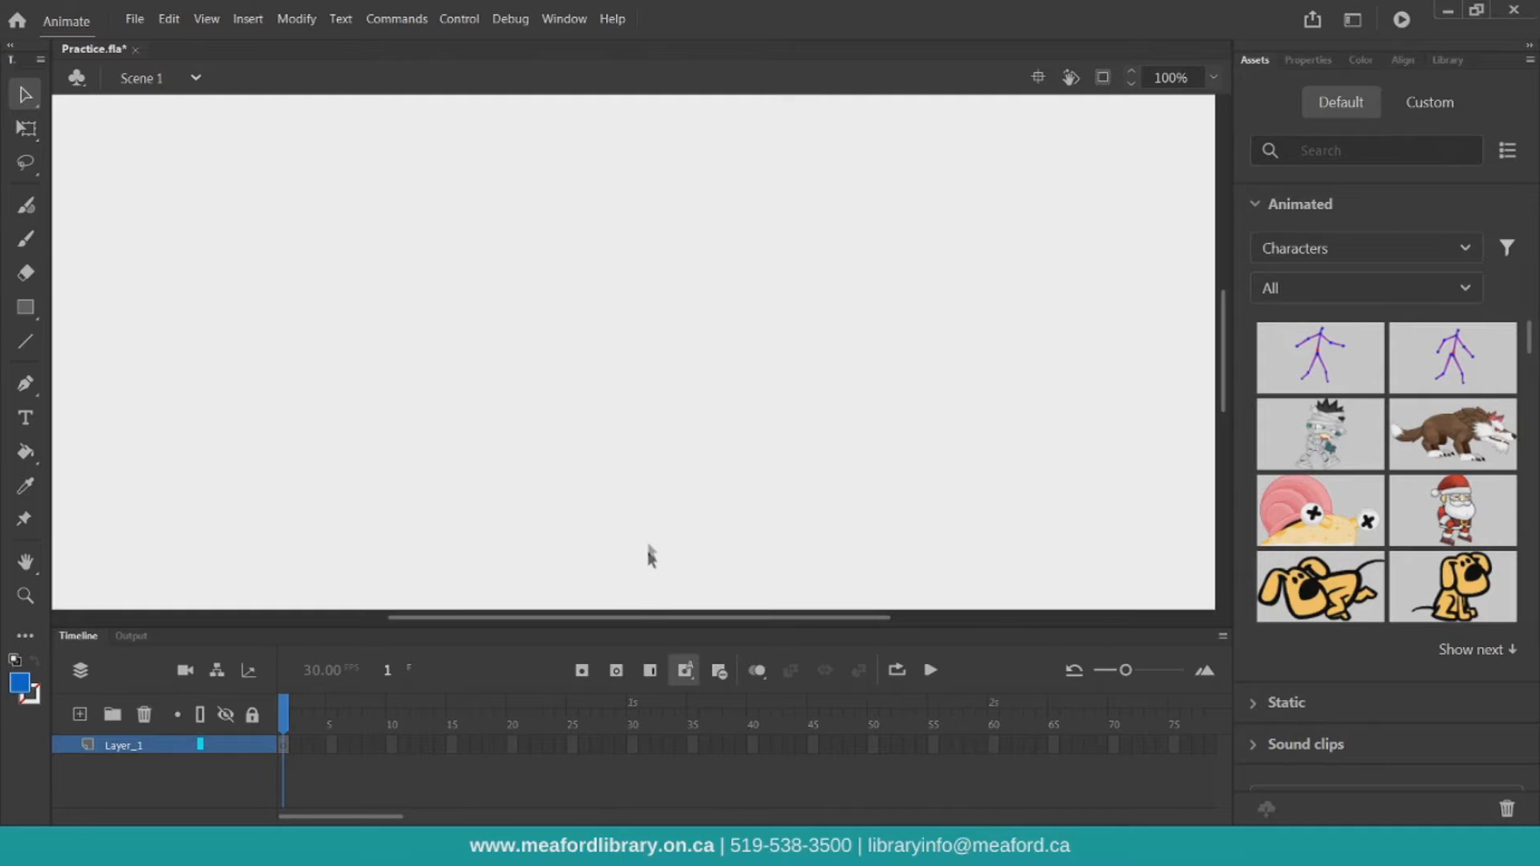
# Open the Static assets and browse their Characters and Props categories
pyautogui.moveTo(636, 617)
pyautogui.mouseDown()
pyautogui.moveTo(604, 624)
pyautogui.moveTo(637, 622)
pyautogui.mouseUp()
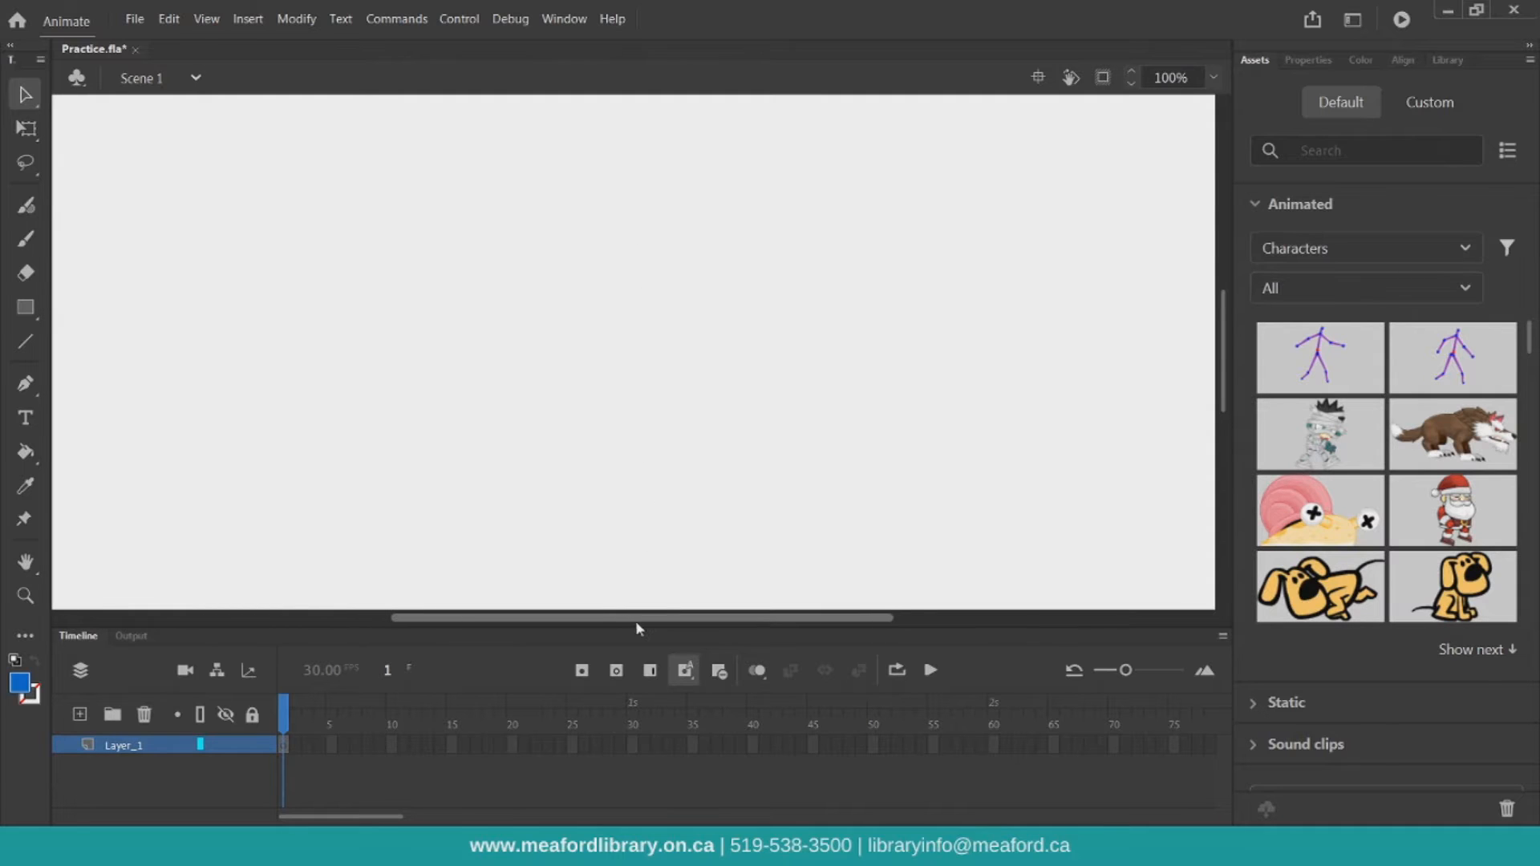
pyautogui.click(1281, 207)
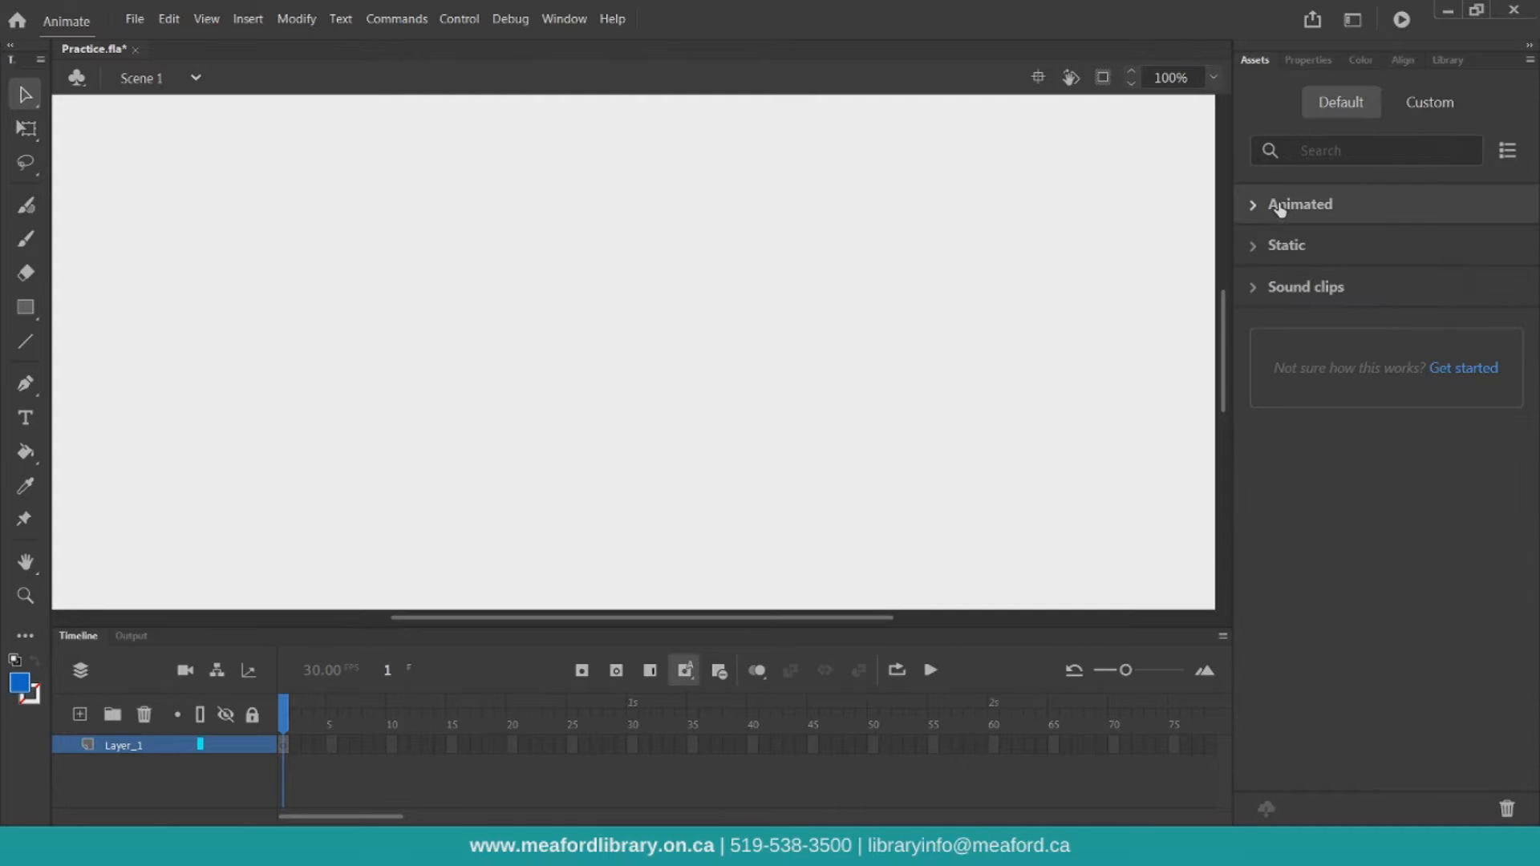
pyautogui.click(1275, 250)
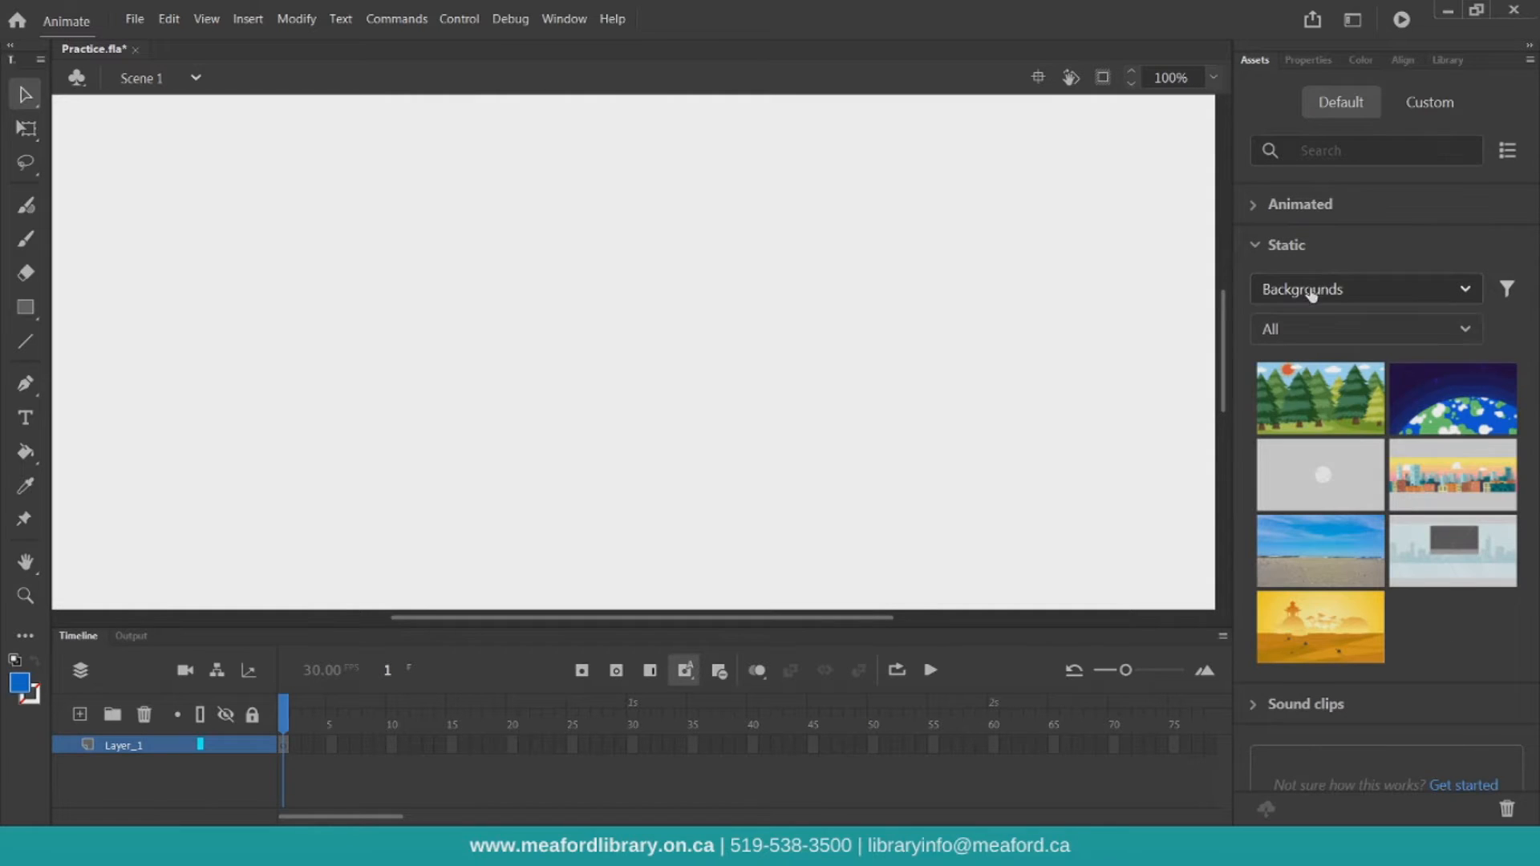
pyautogui.click(1312, 293)
pyautogui.click(1337, 328)
pyautogui.click(1338, 291)
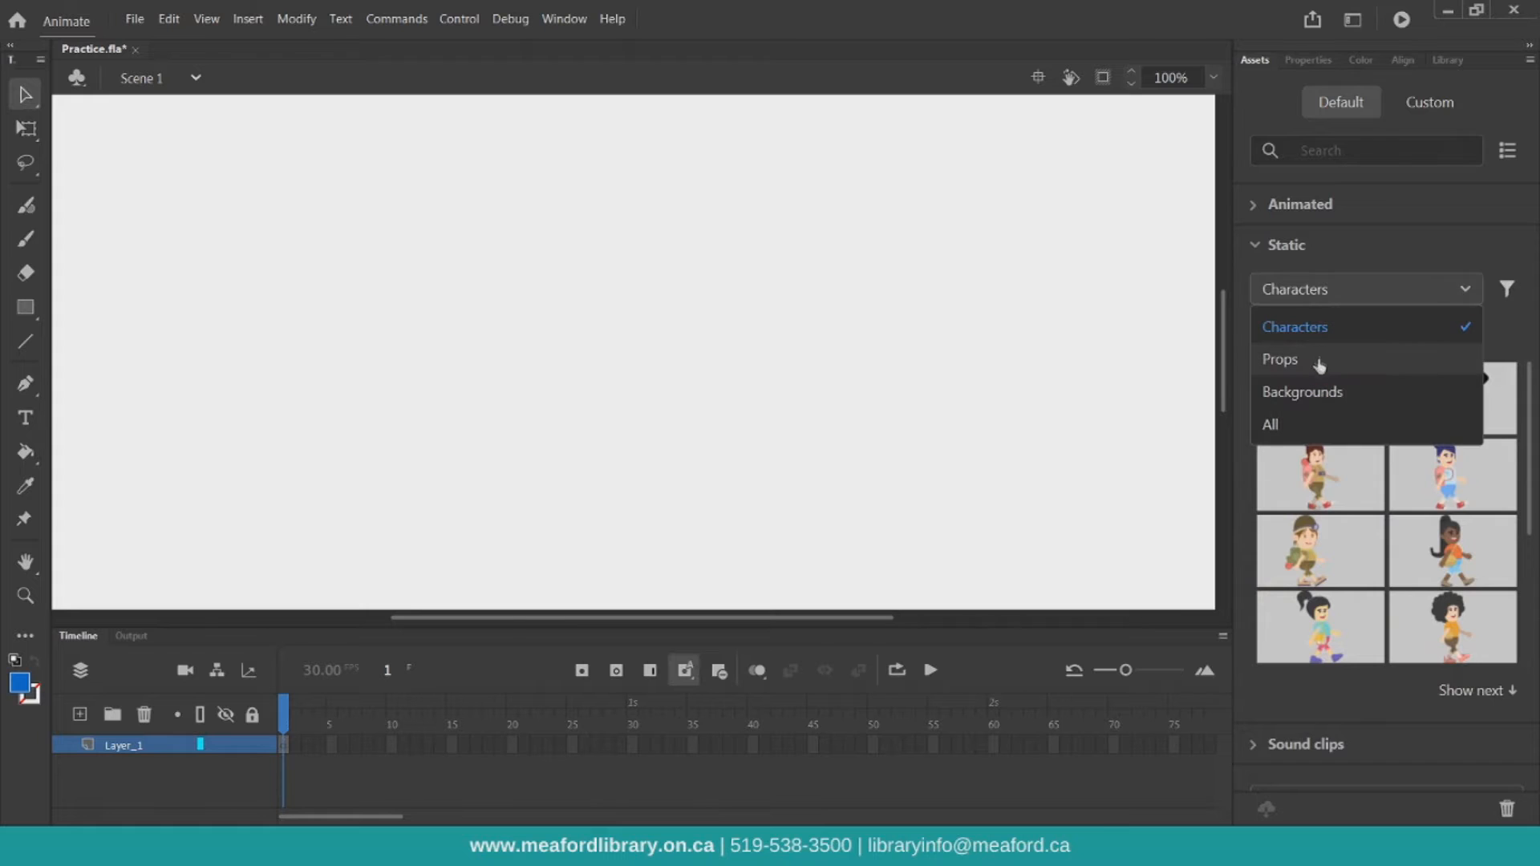
pyautogui.click(1318, 366)
# Show the Static Backgrounds and place the Woods background onto the stage
pyautogui.click(1332, 323)
pyautogui.click(1331, 295)
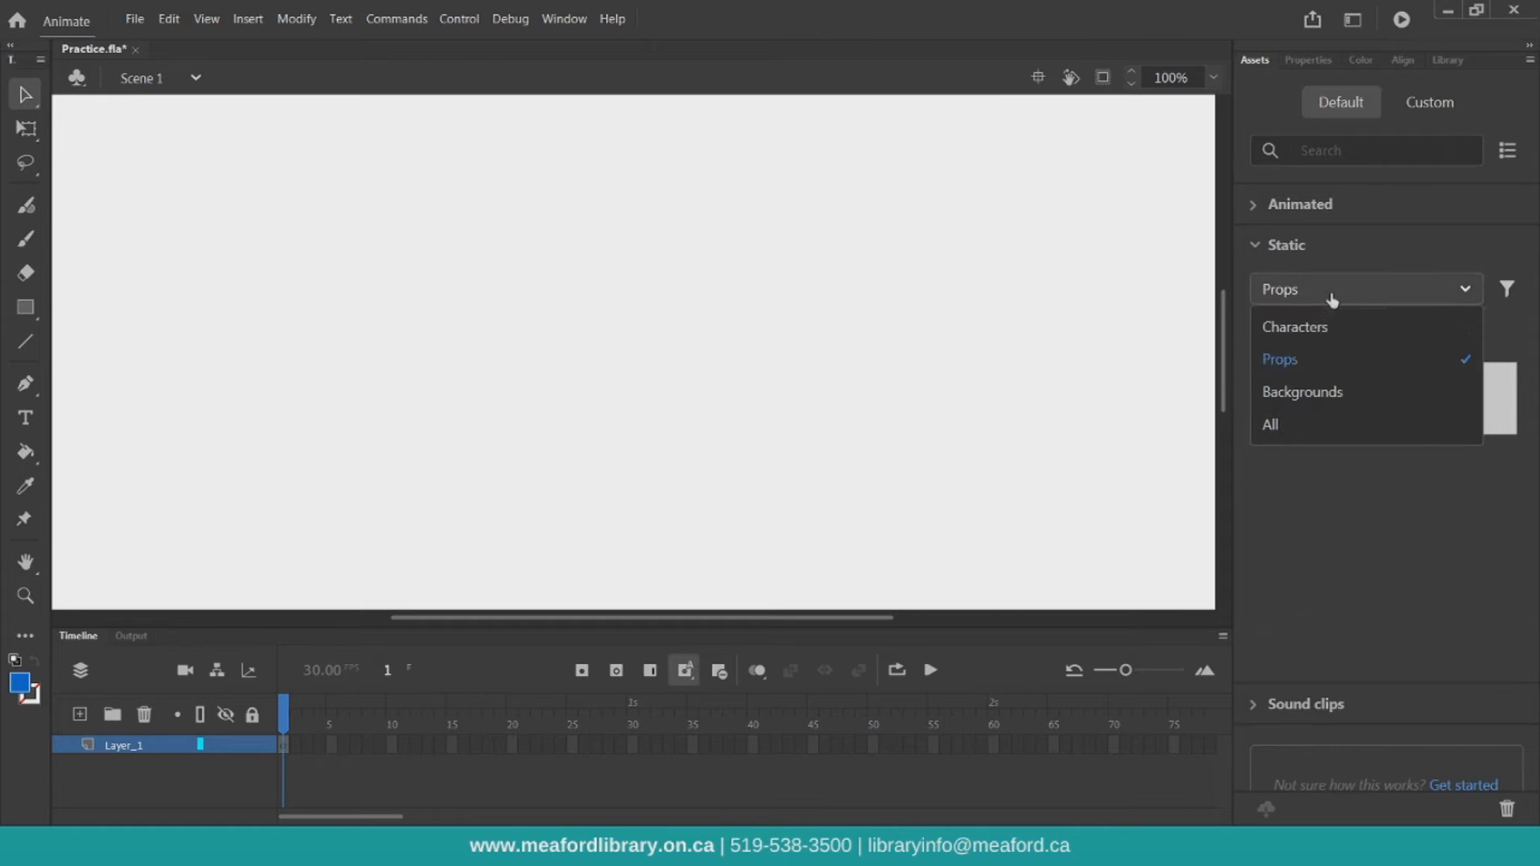
pyautogui.click(1300, 392)
pyautogui.moveTo(1300, 396); pyautogui.dragTo(613, 319)
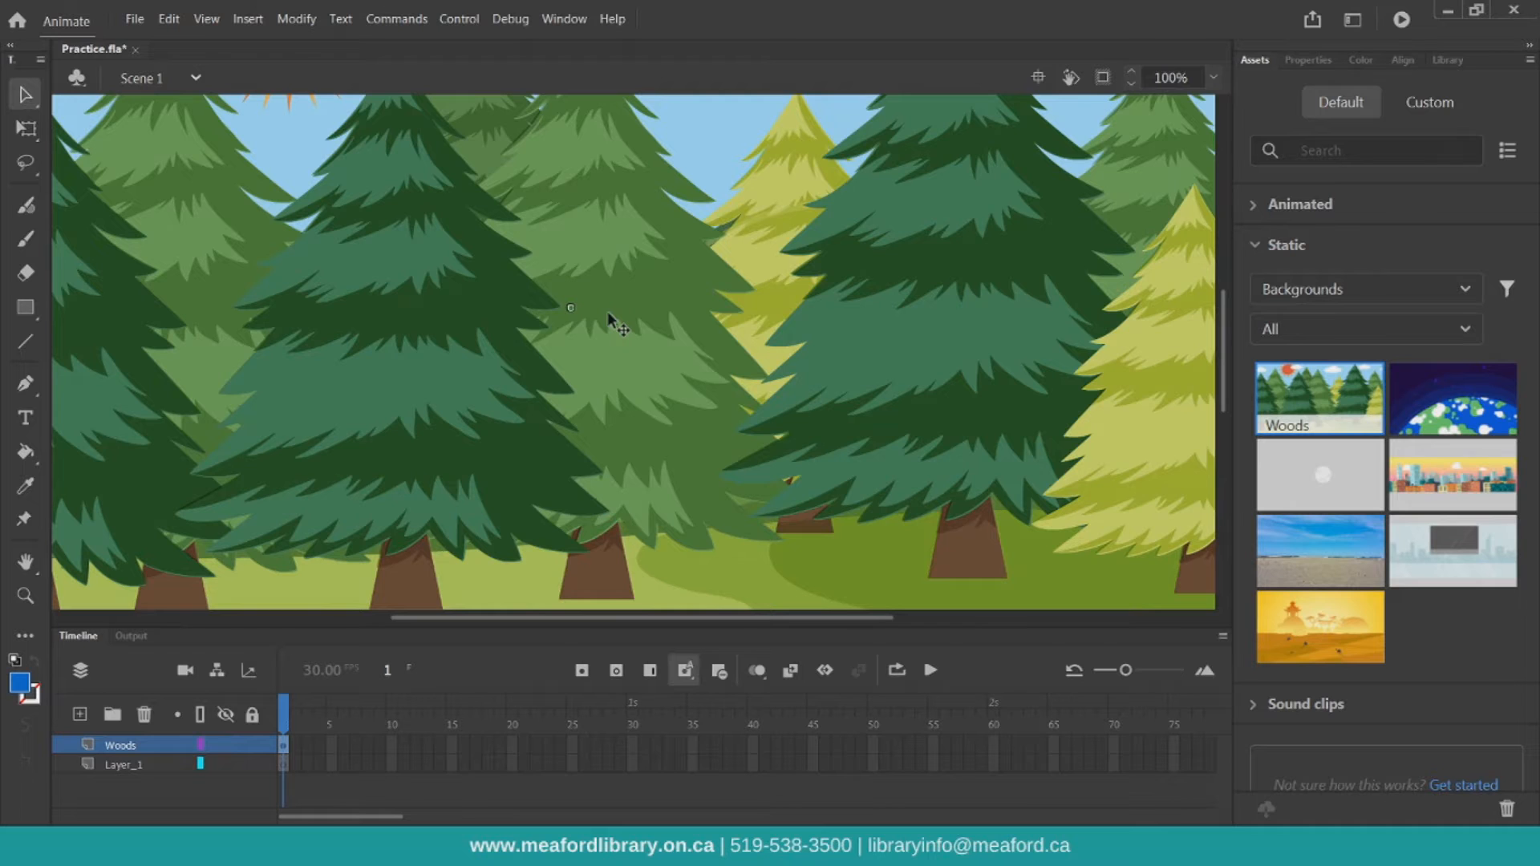
# Add the Puppy Curious animated character onto the Woods background in the middle of the stage
pyautogui.click(1210, 77)
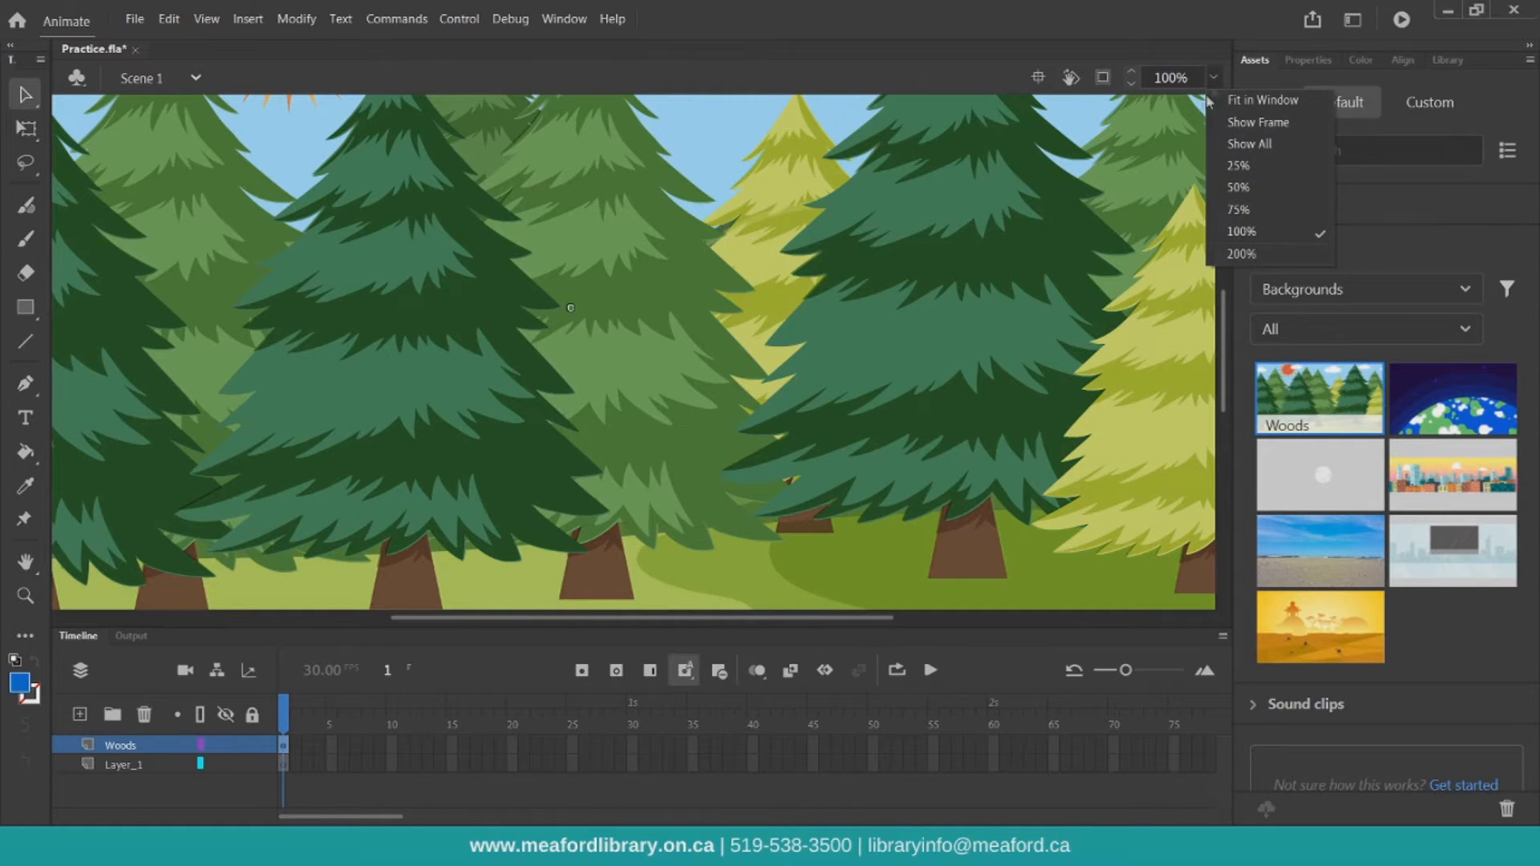
pyautogui.click(1260, 110)
pyautogui.moveTo(841, 286)
pyautogui.mouseDown()
pyautogui.moveTo(864, 317)
pyautogui.moveTo(853, 310)
pyautogui.mouseUp()
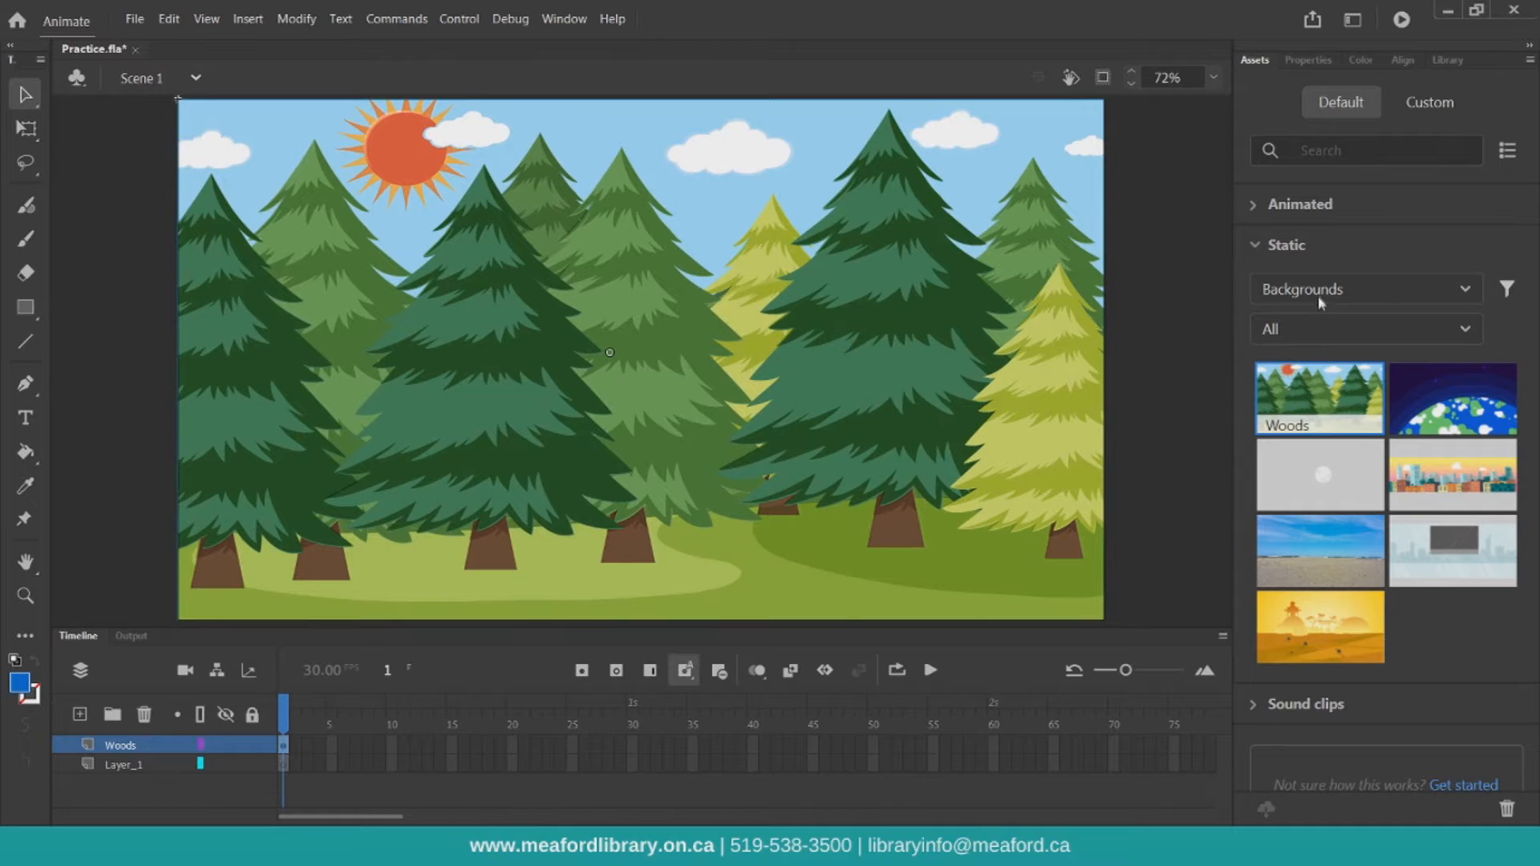
pyautogui.click(1283, 205)
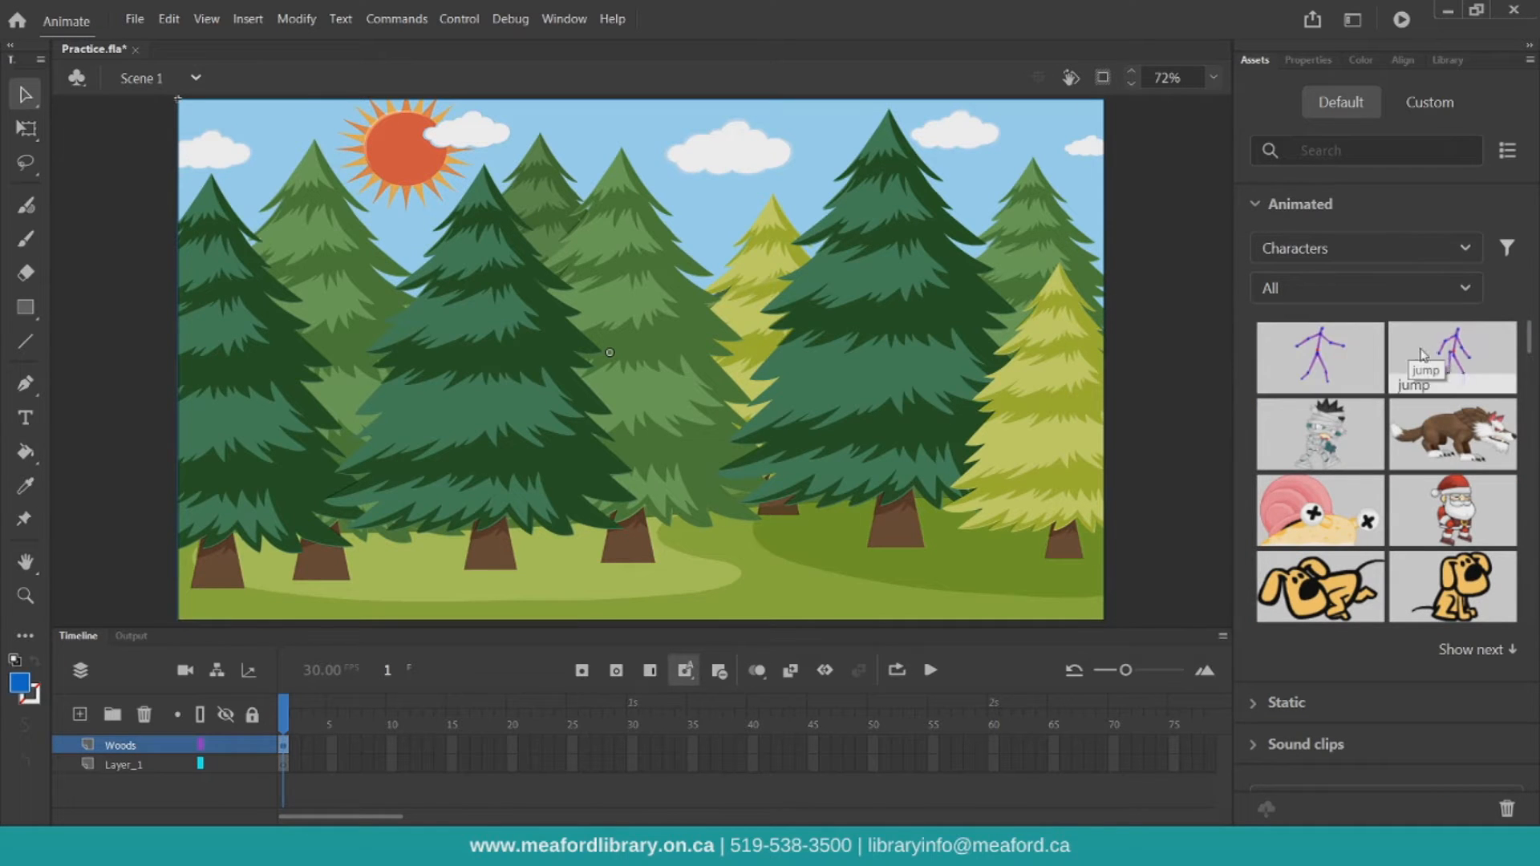
pyautogui.scroll(-2, 1421, 355)
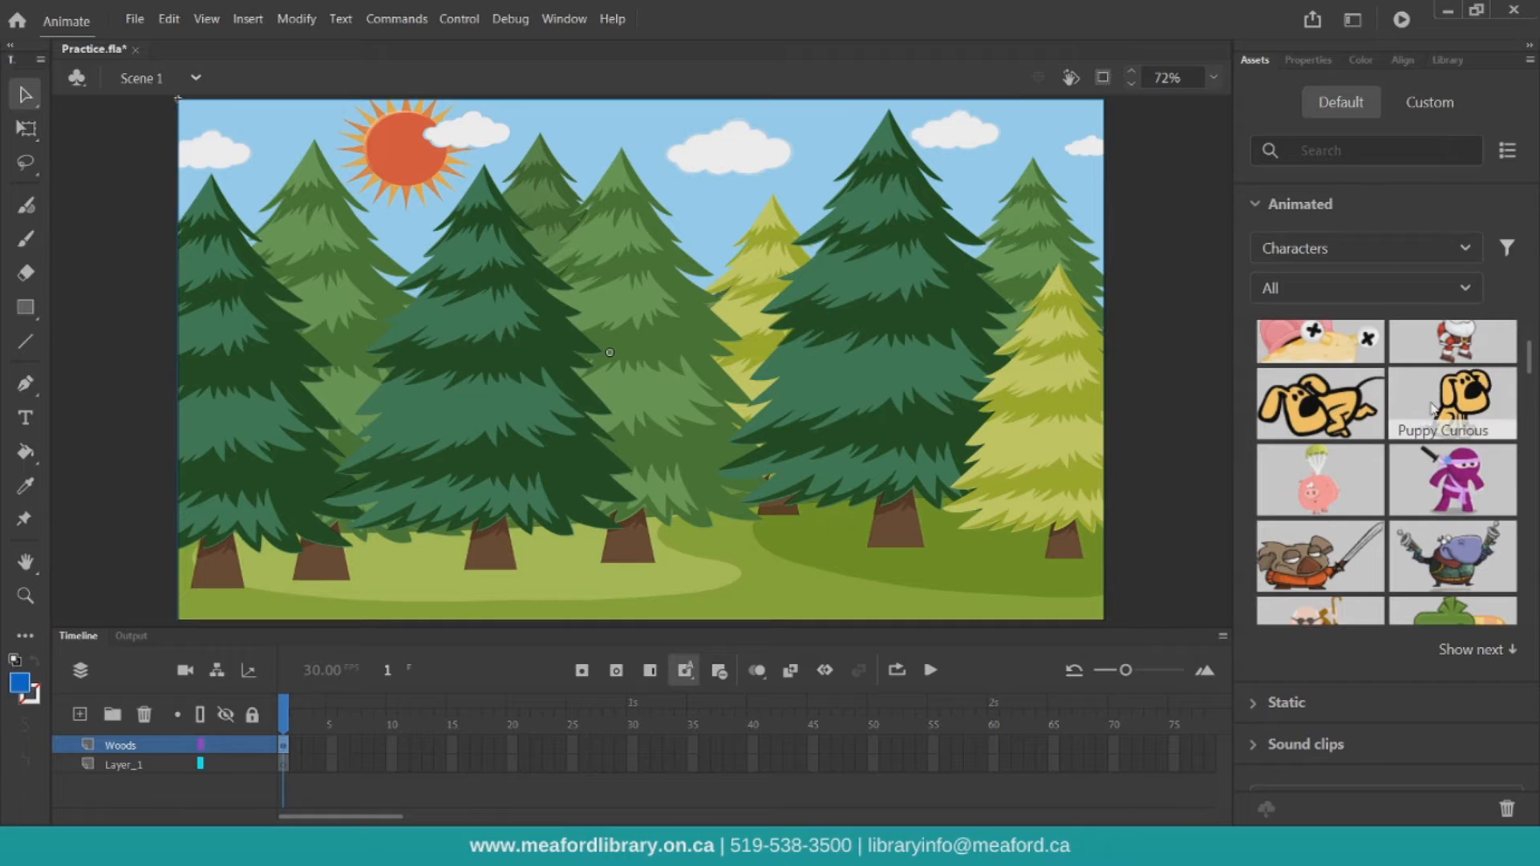
pyautogui.scroll(-1, 1428, 409)
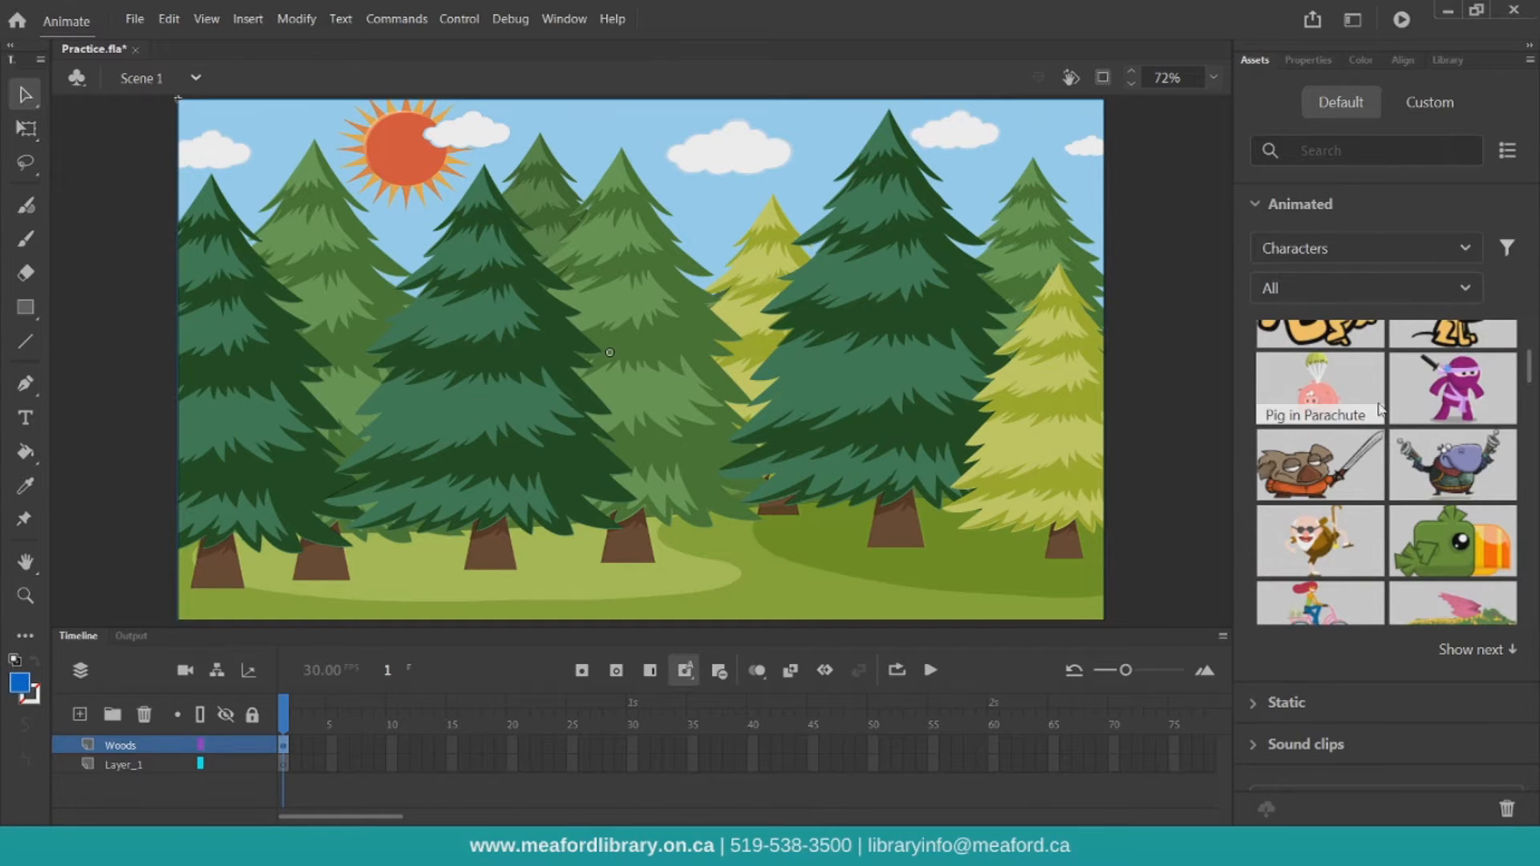
pyautogui.scroll(-2, 1347, 443)
pyautogui.scroll(2, 1393, 472)
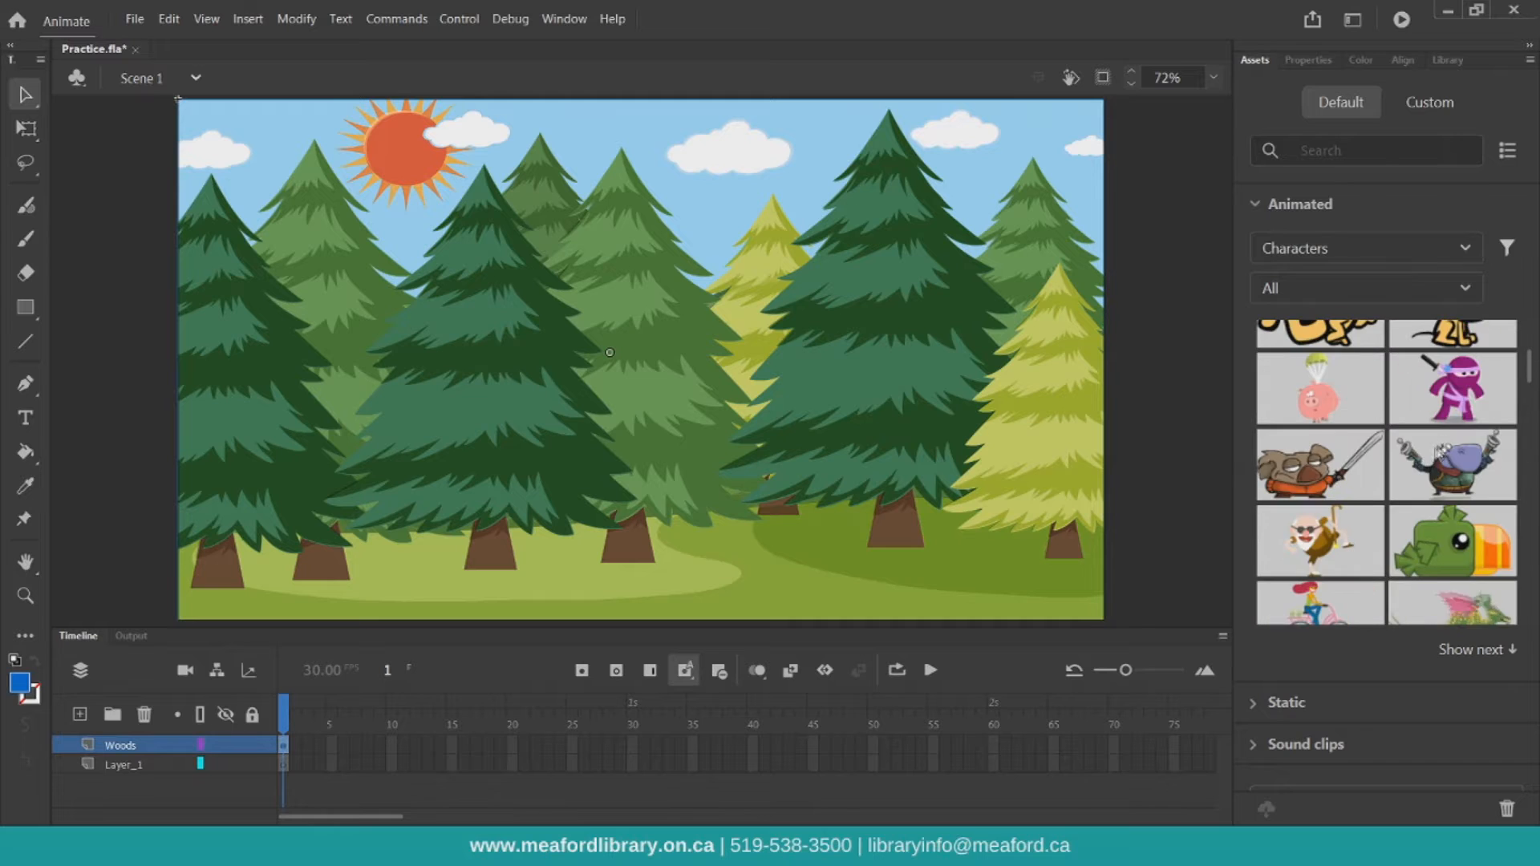
pyautogui.moveTo(1452, 401); pyautogui.dragTo(686, 453)
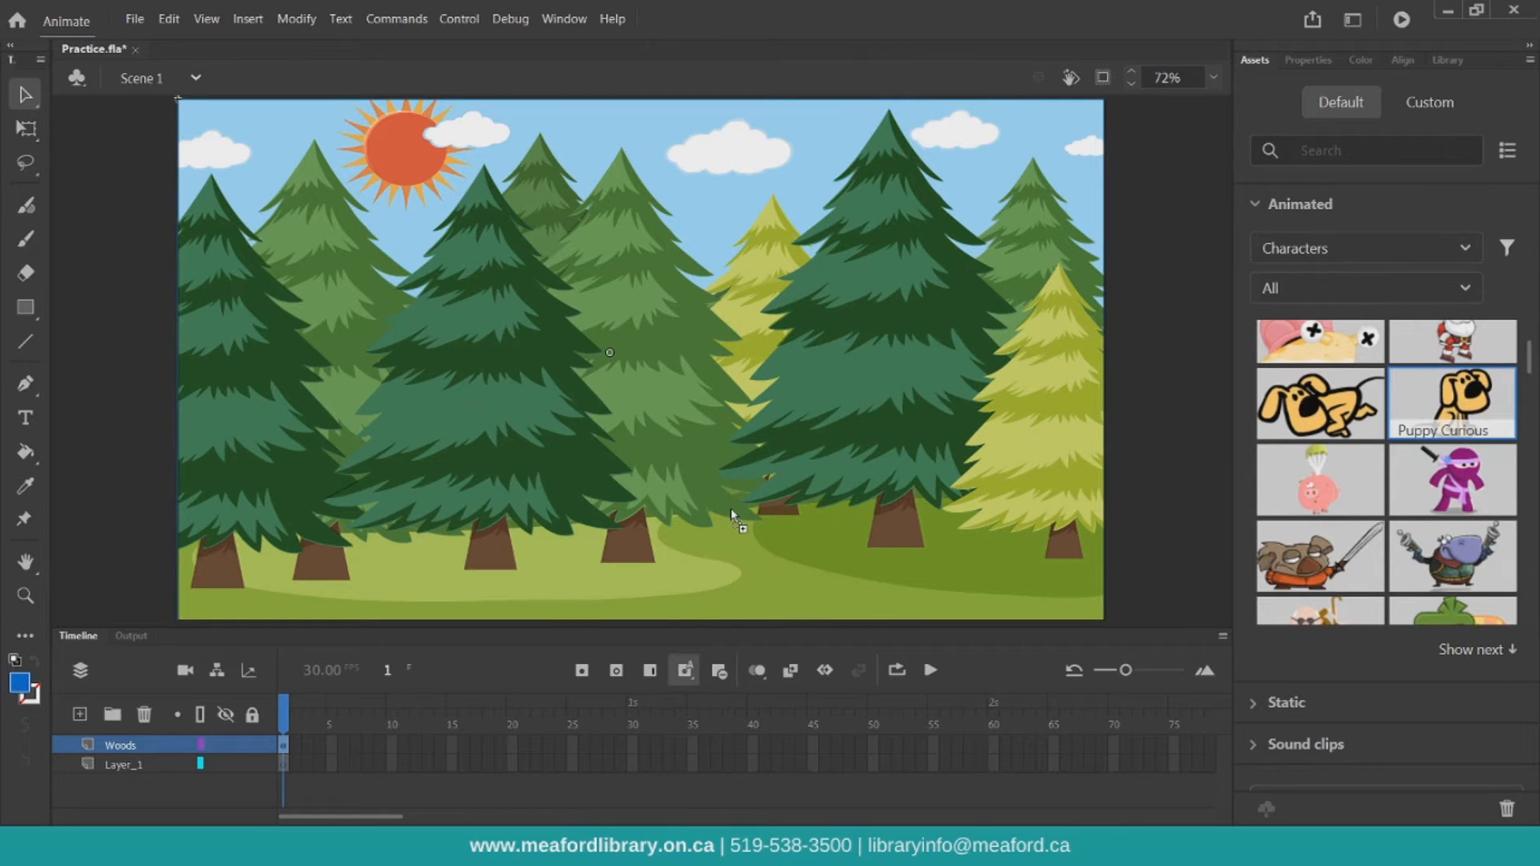
pyautogui.moveTo(733, 513); pyautogui.dragTo(734, 513)
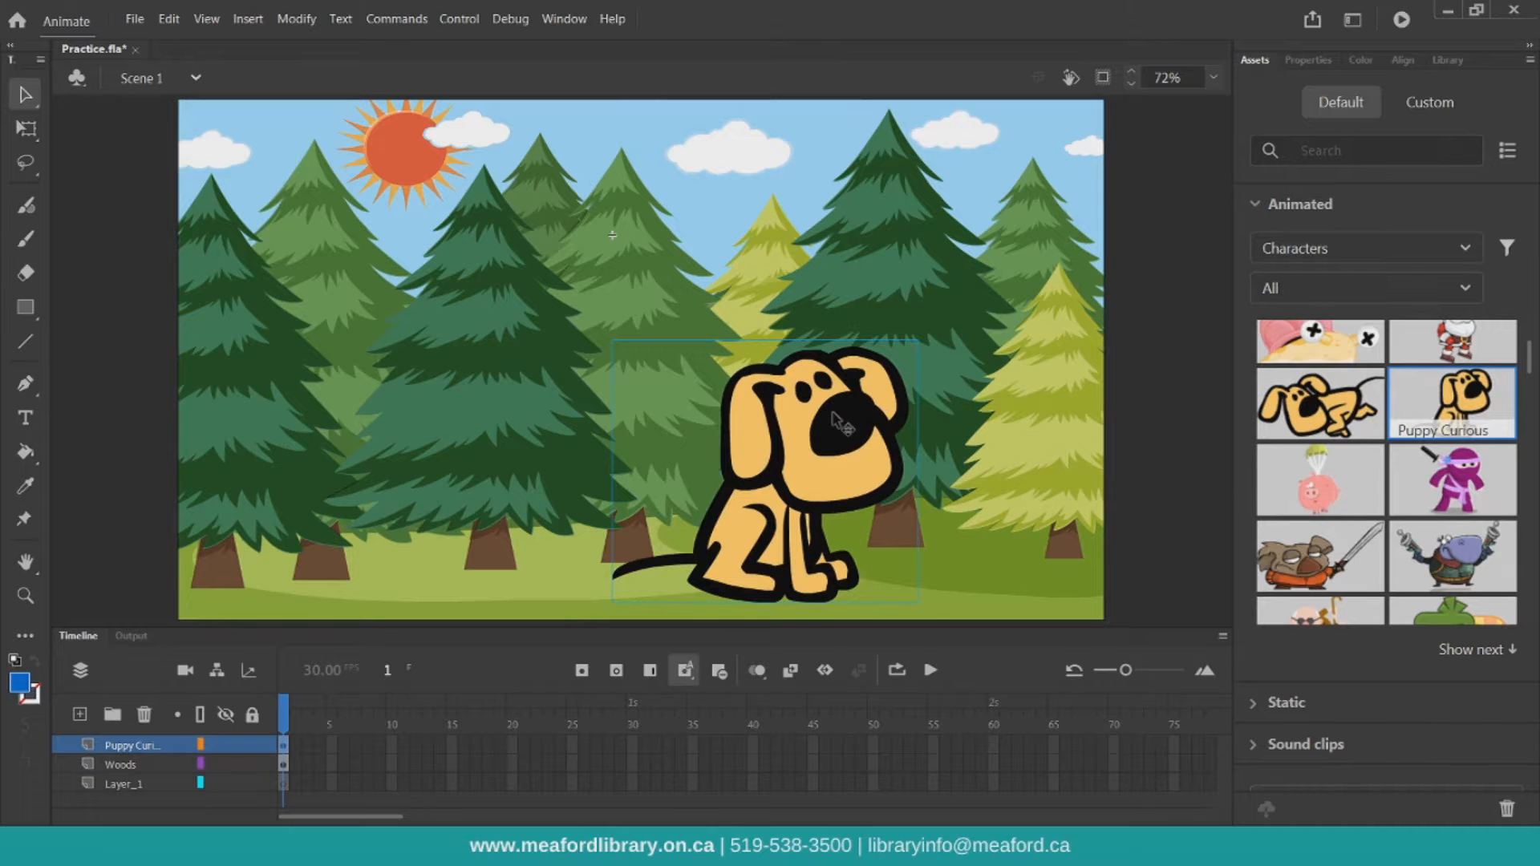
# Try enlarging the puppy with the Free Transform tool, then undo the scale
pyautogui.moveTo(834, 416); pyautogui.dragTo(821, 406)
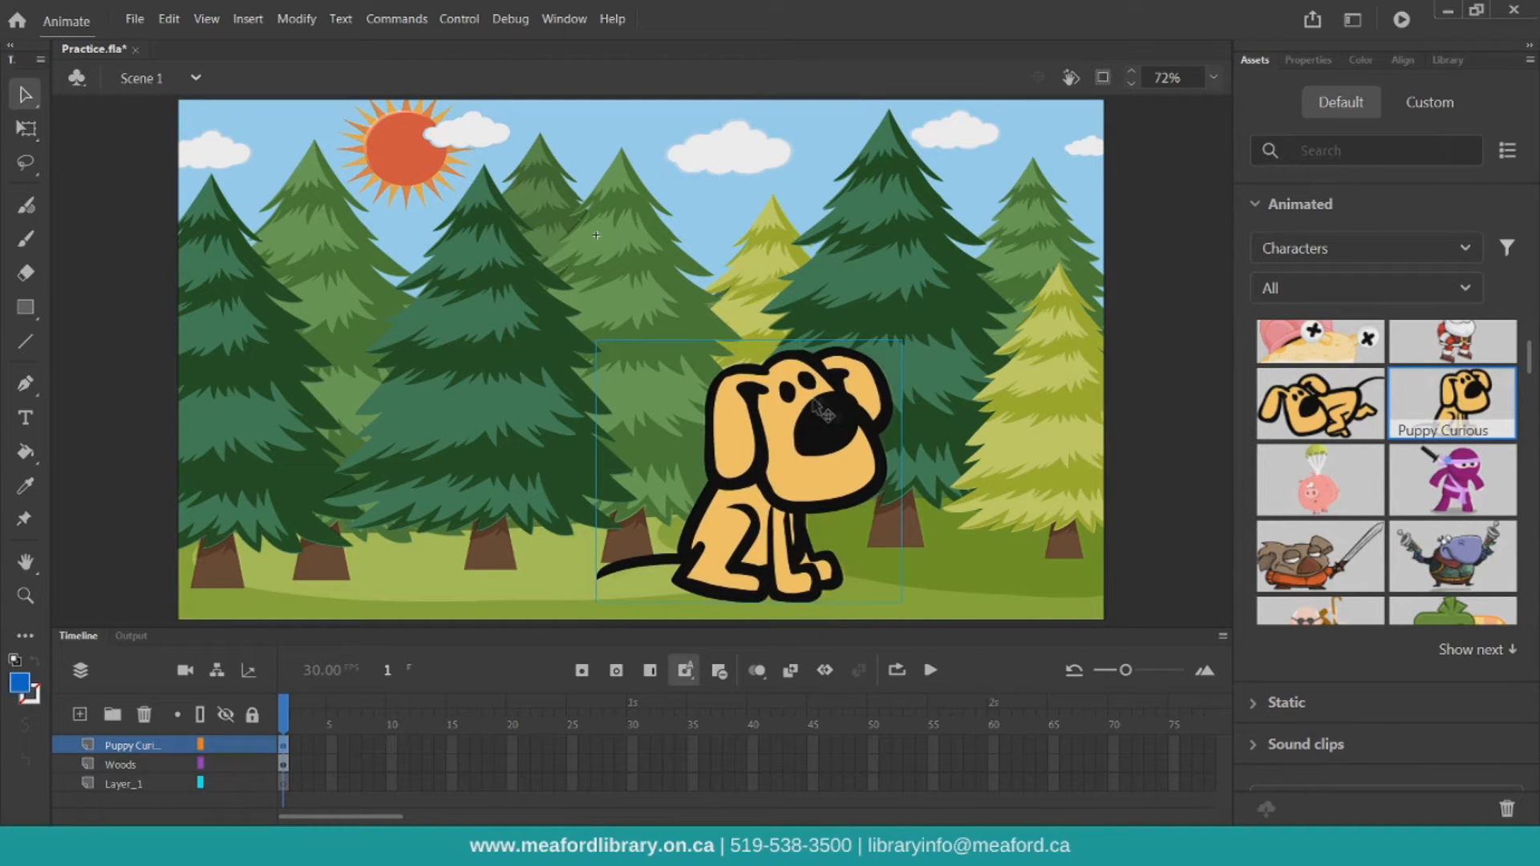
pyautogui.click(26, 129)
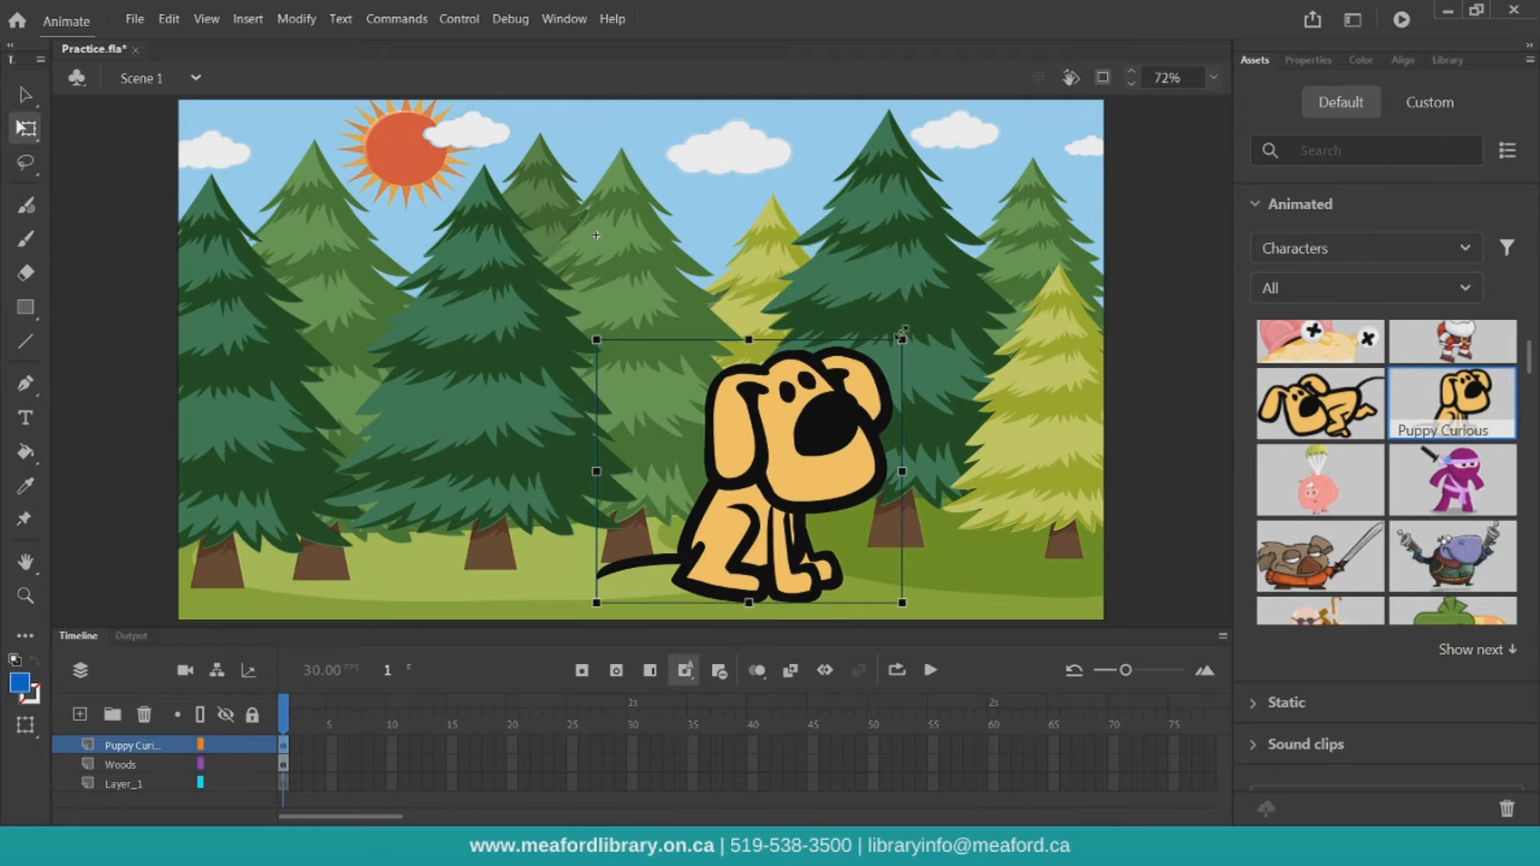
pyautogui.moveTo(900, 340); pyautogui.dragTo(978, 308)
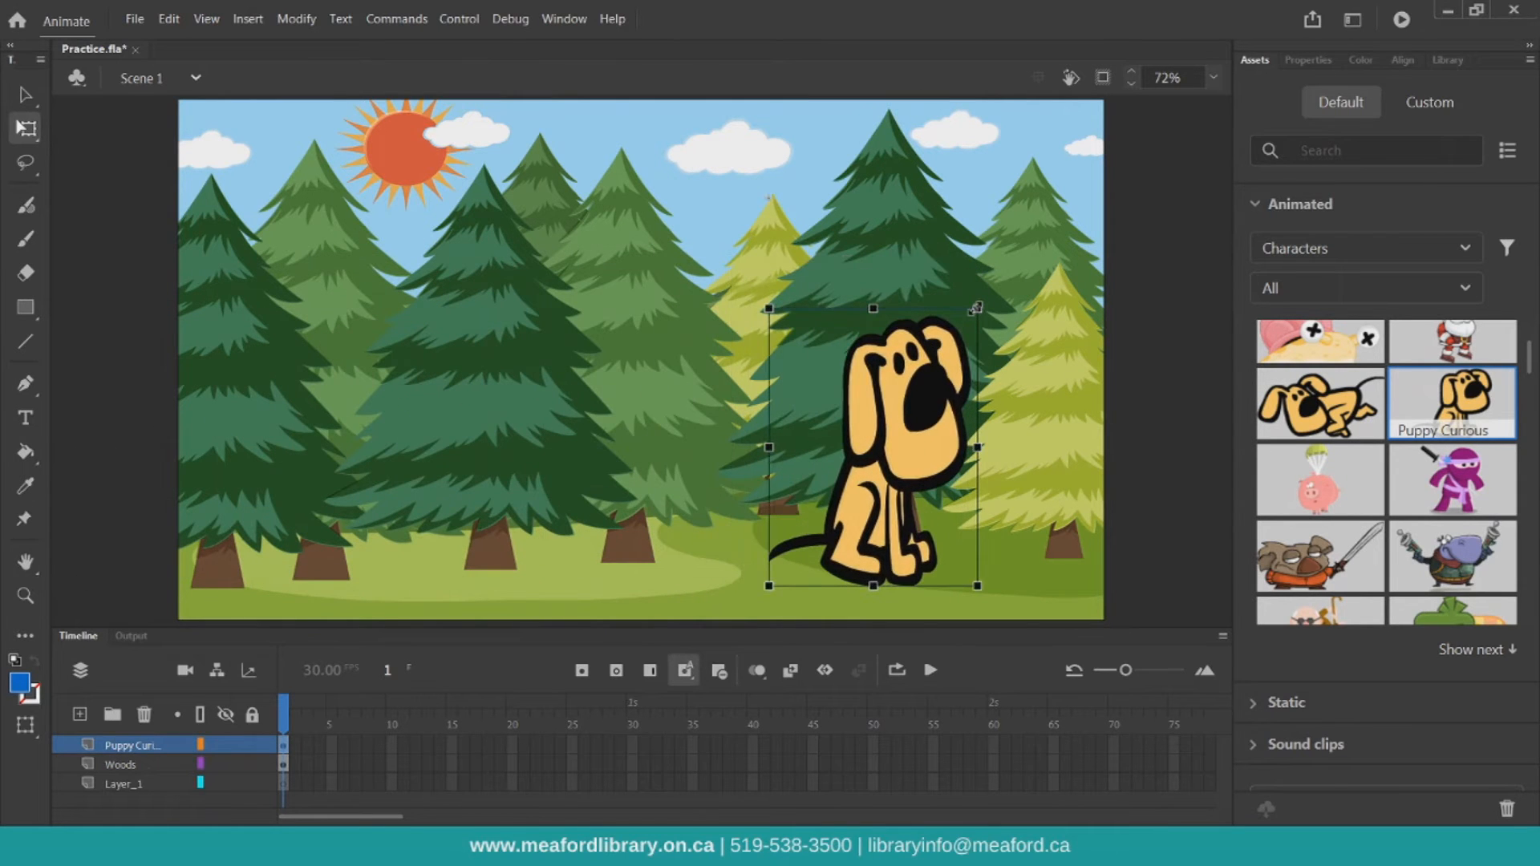
pyautogui.click(169, 19)
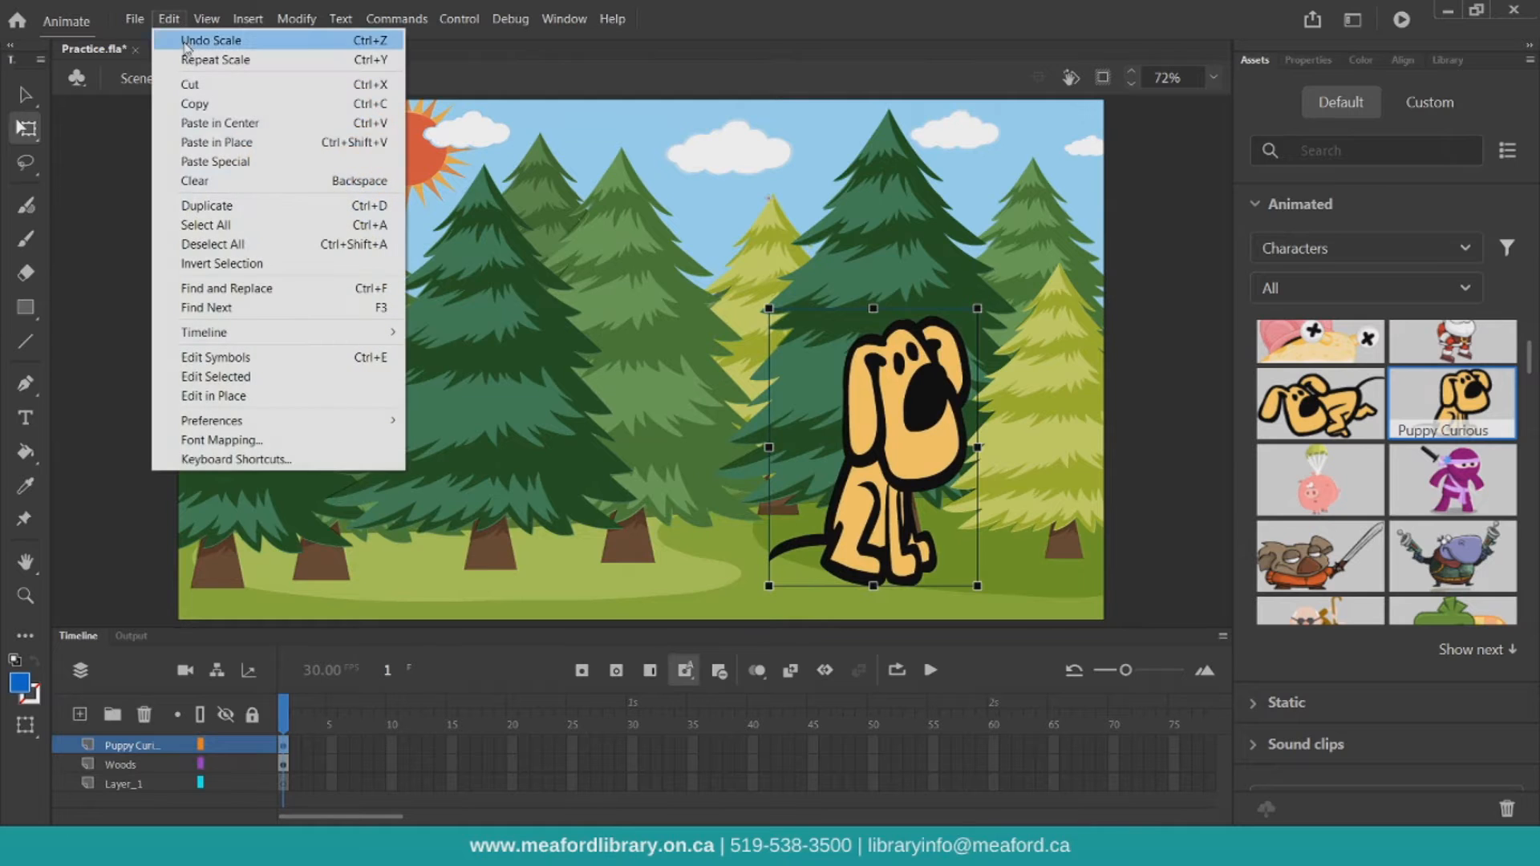
pyautogui.click(188, 38)
# Shrink the puppy to about 70% size and place it near the lower right of the stage
pyautogui.moveTo(900, 338); pyautogui.dragTo(815, 505)
pyautogui.moveTo(885, 557); pyautogui.dragTo(899, 465)
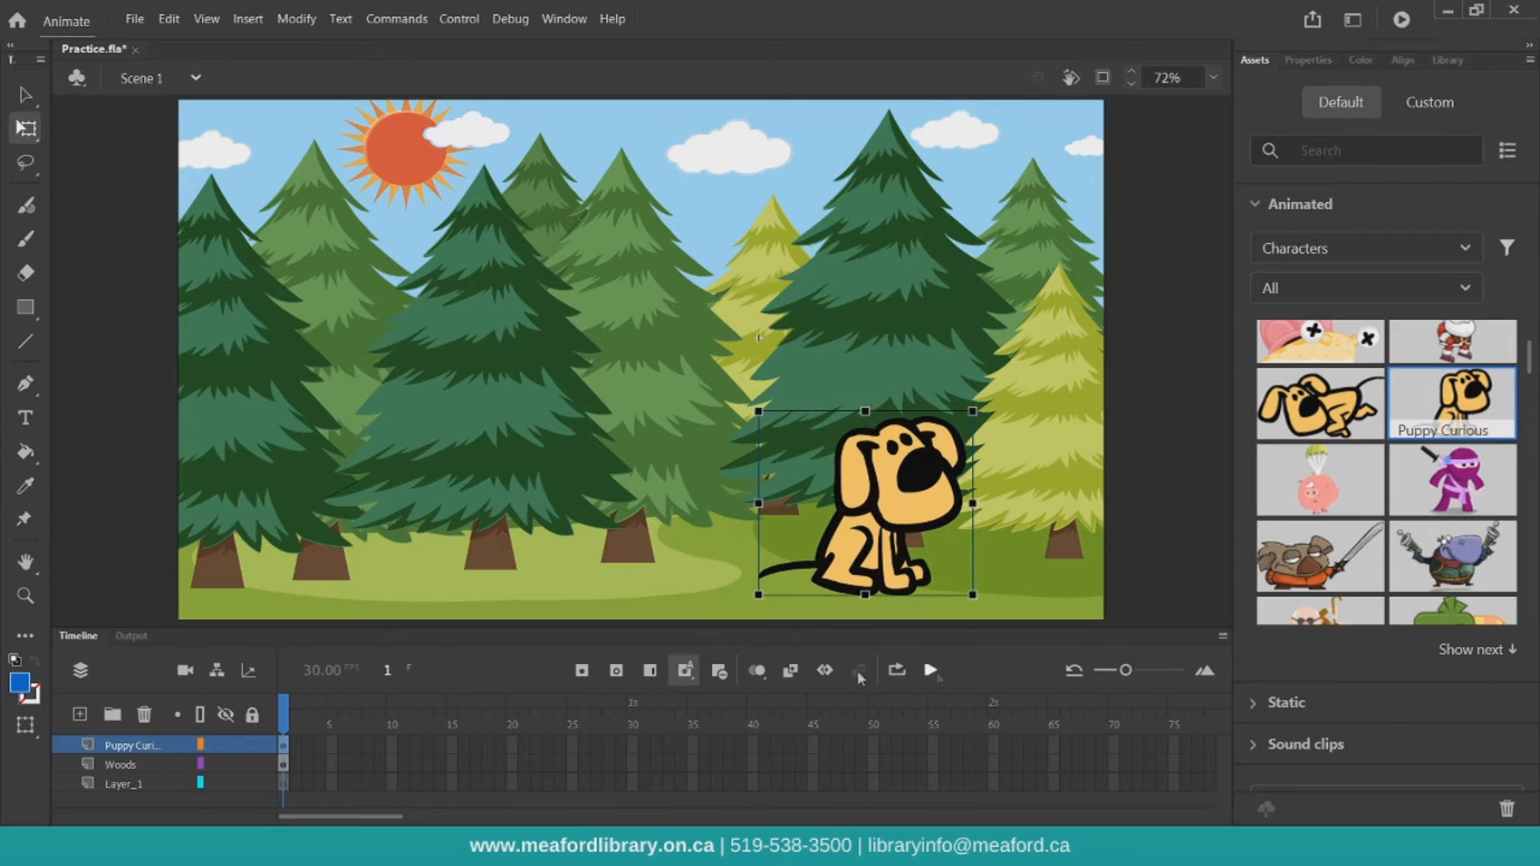
pyautogui.click(285, 726)
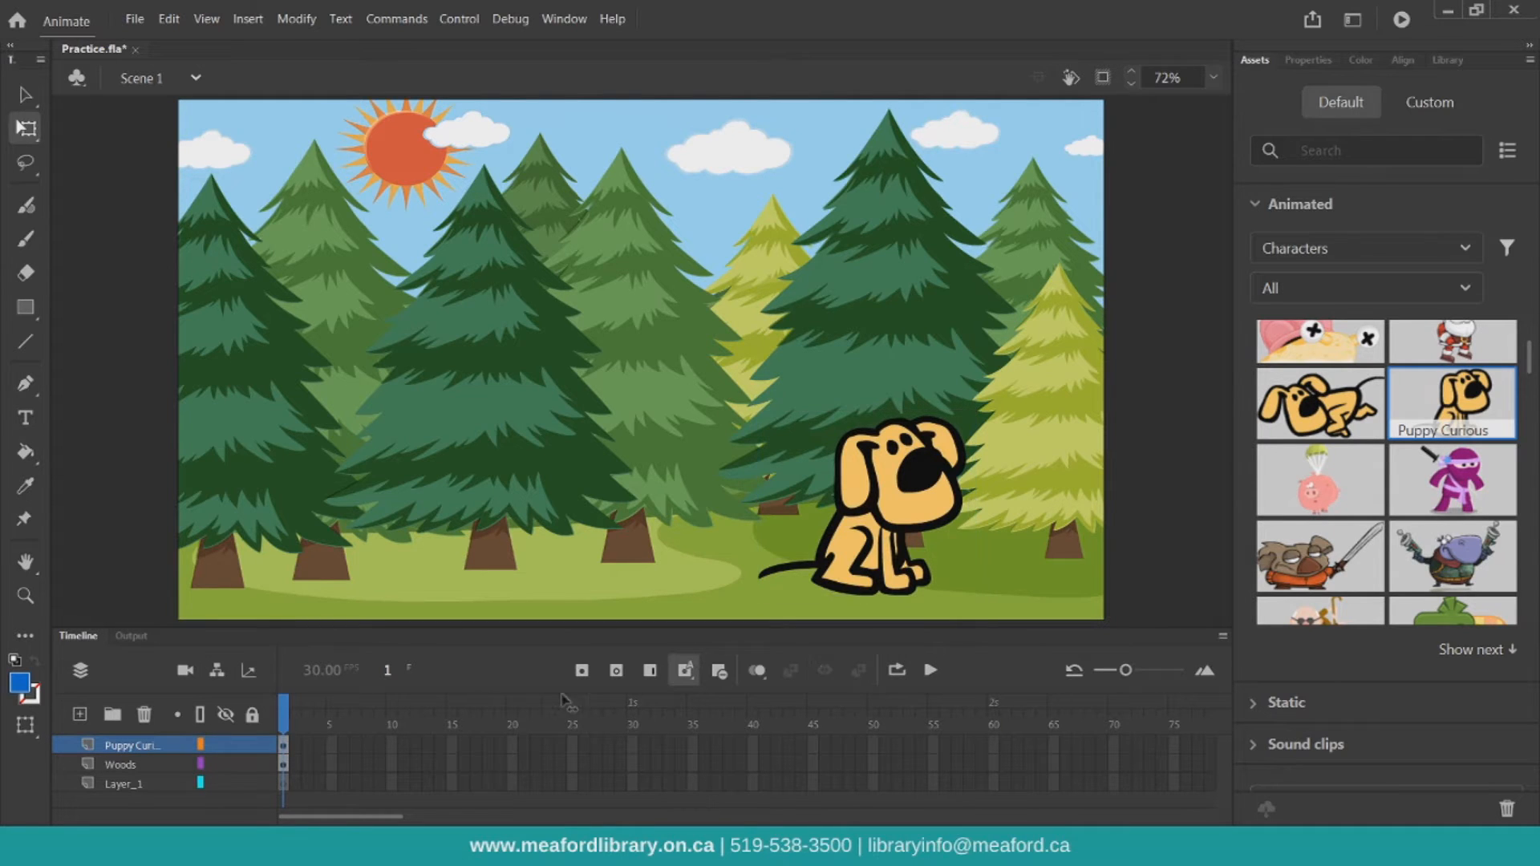
# Extend the puppy's layer to frame 60 by inserting frames
pyautogui.click(996, 744)
pyautogui.click(892, 546)
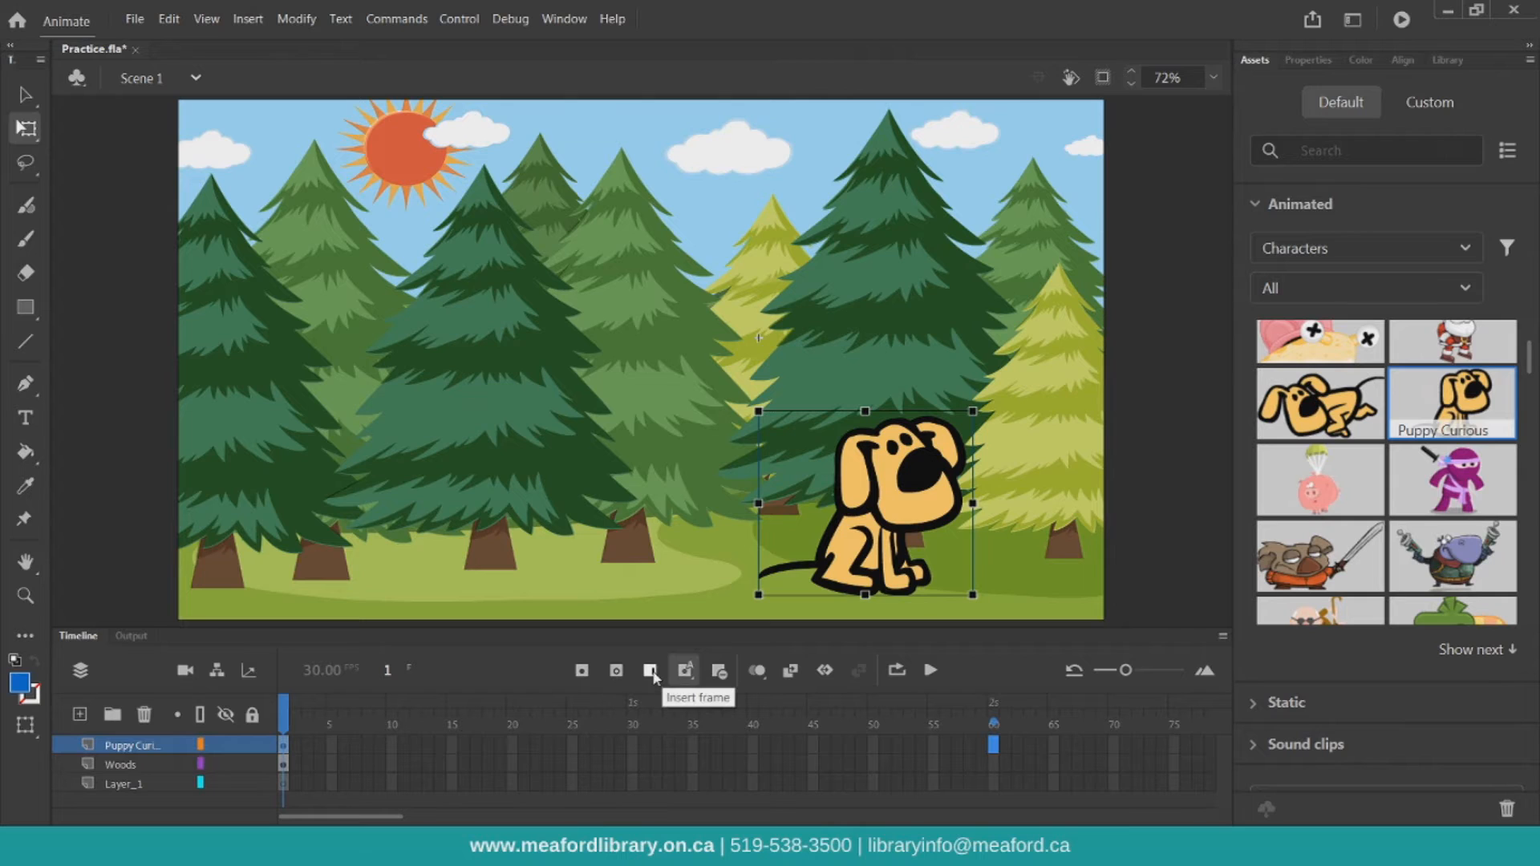
pyautogui.click(653, 674)
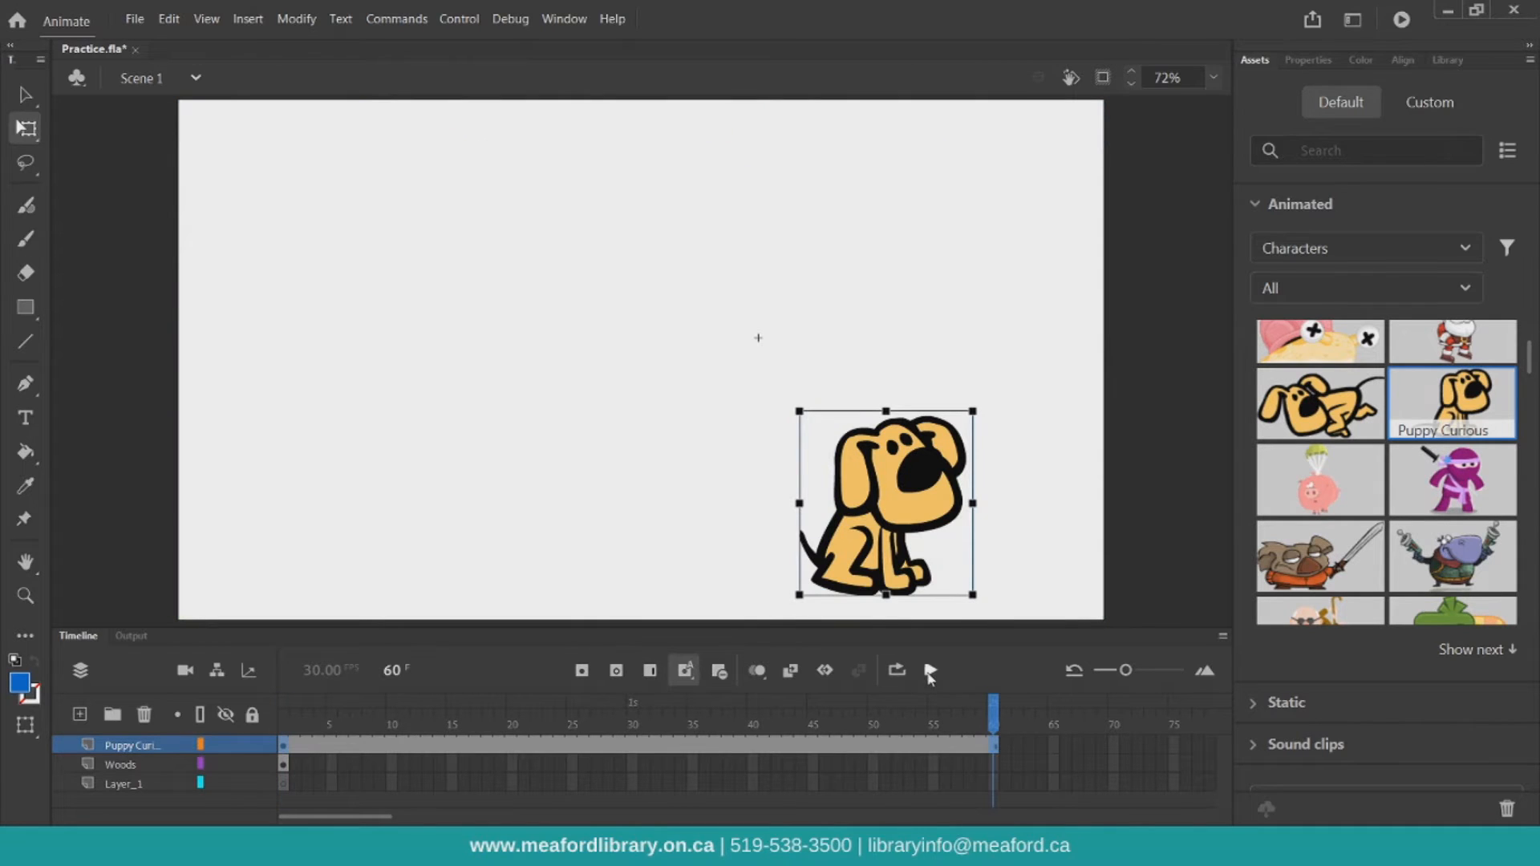
# Turn on looping over frames 1–60, play the puppy animation, and return to frame 1
pyautogui.click(905, 674)
pyautogui.moveTo(972, 705); pyautogui.dragTo(283, 703)
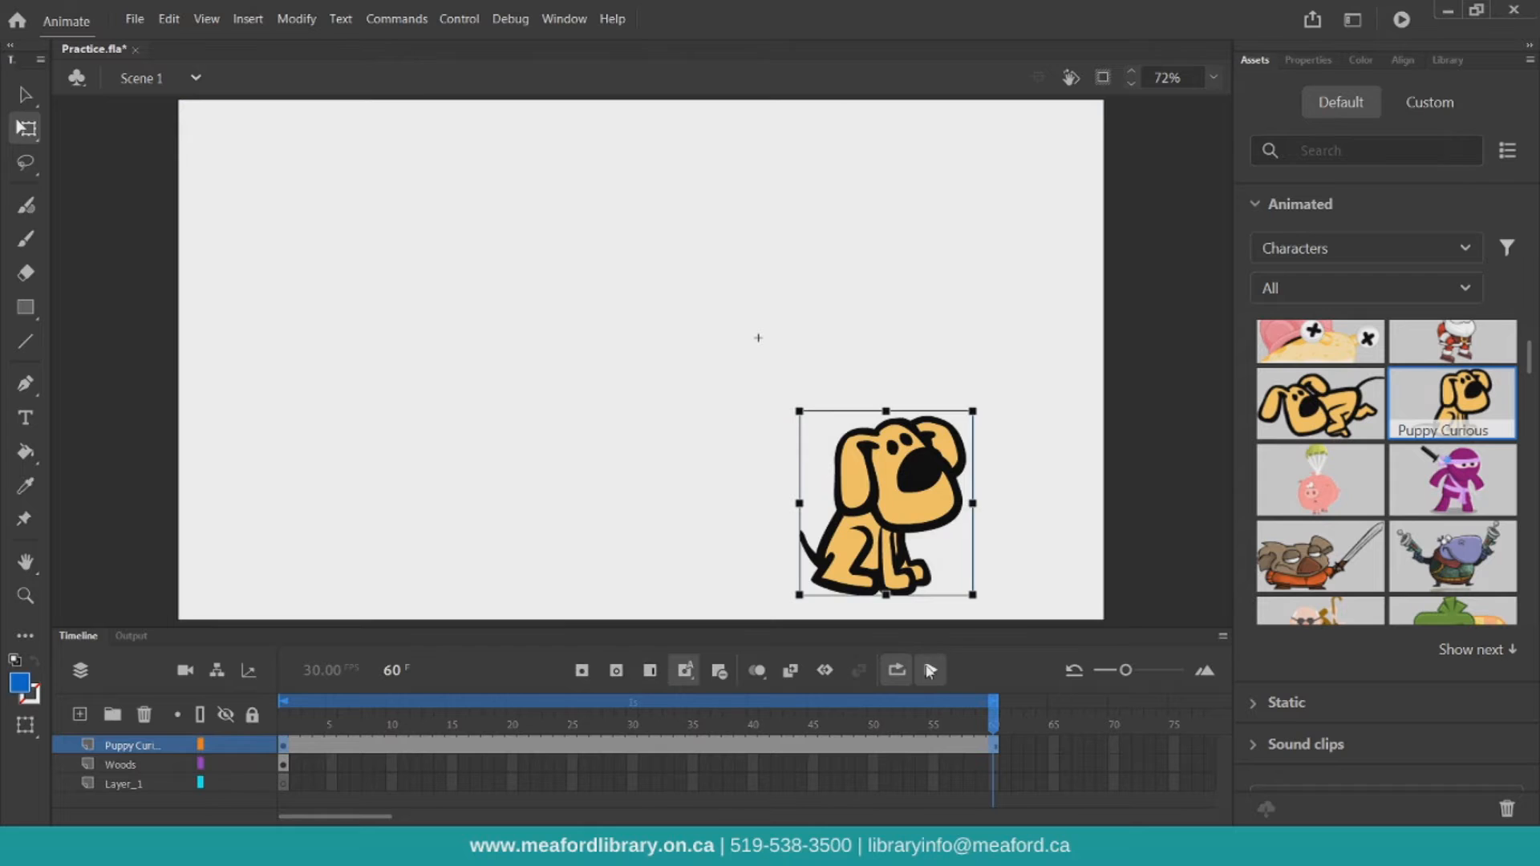
pyautogui.click(931, 670)
pyautogui.click(931, 671)
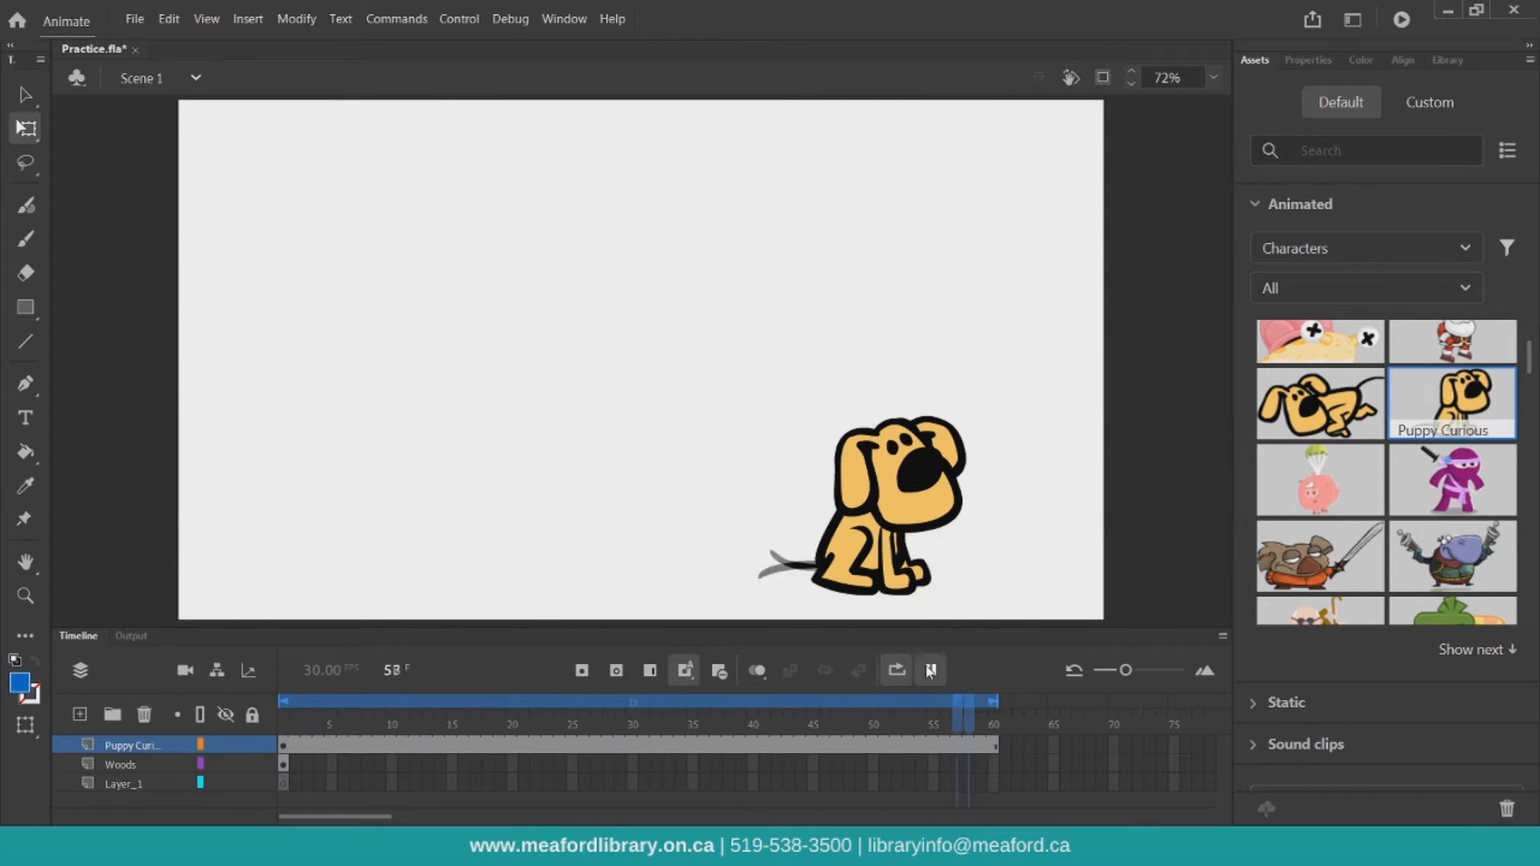
pyautogui.moveTo(970, 713); pyautogui.dragTo(285, 713)
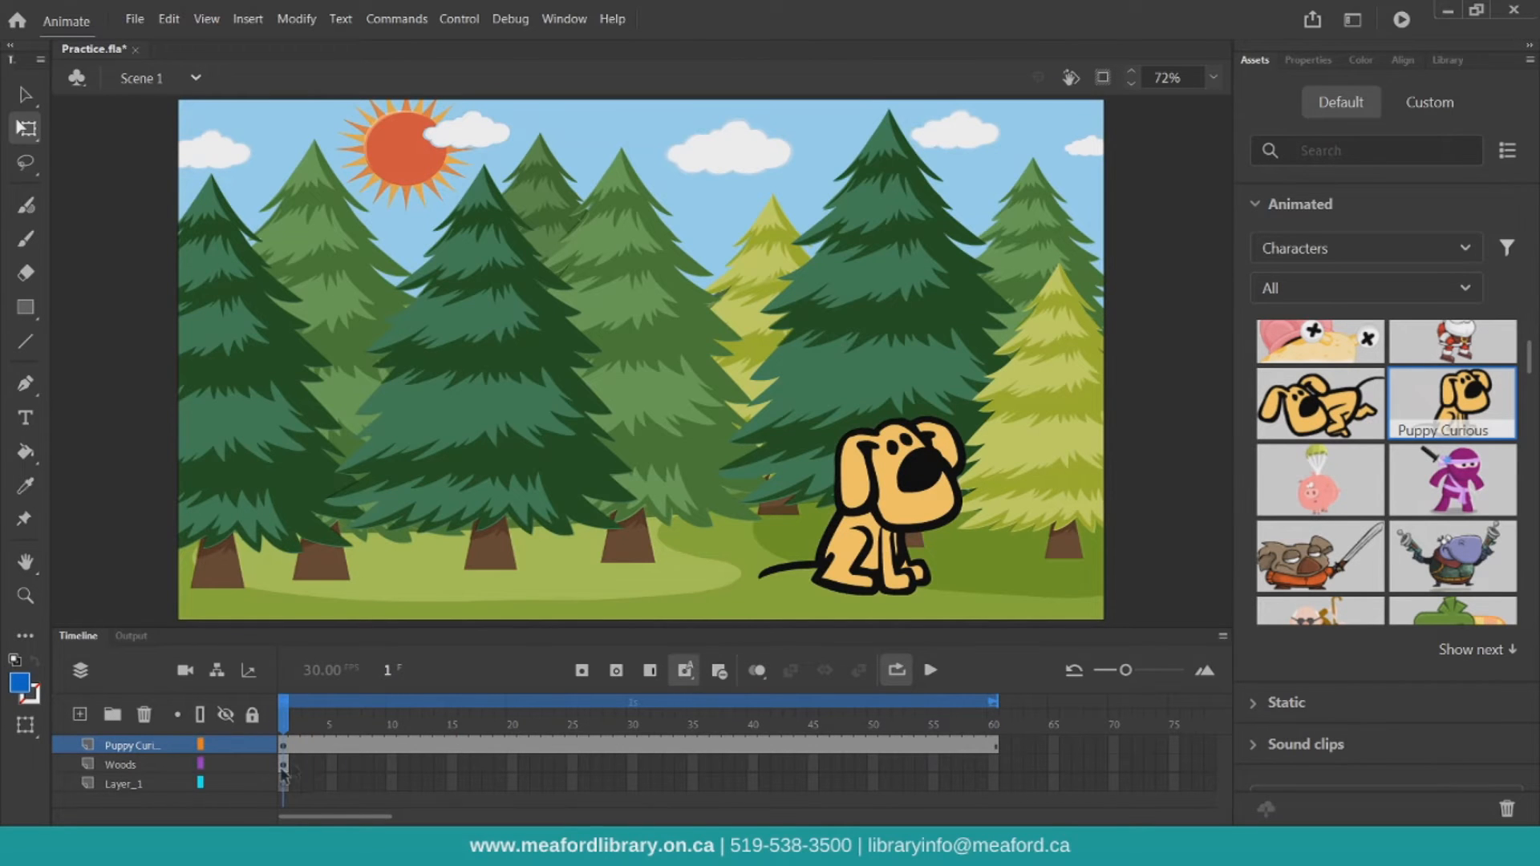
# Extend the Woods and Layer_1 layers to frame 60 by inserting frames
pyautogui.click(995, 764)
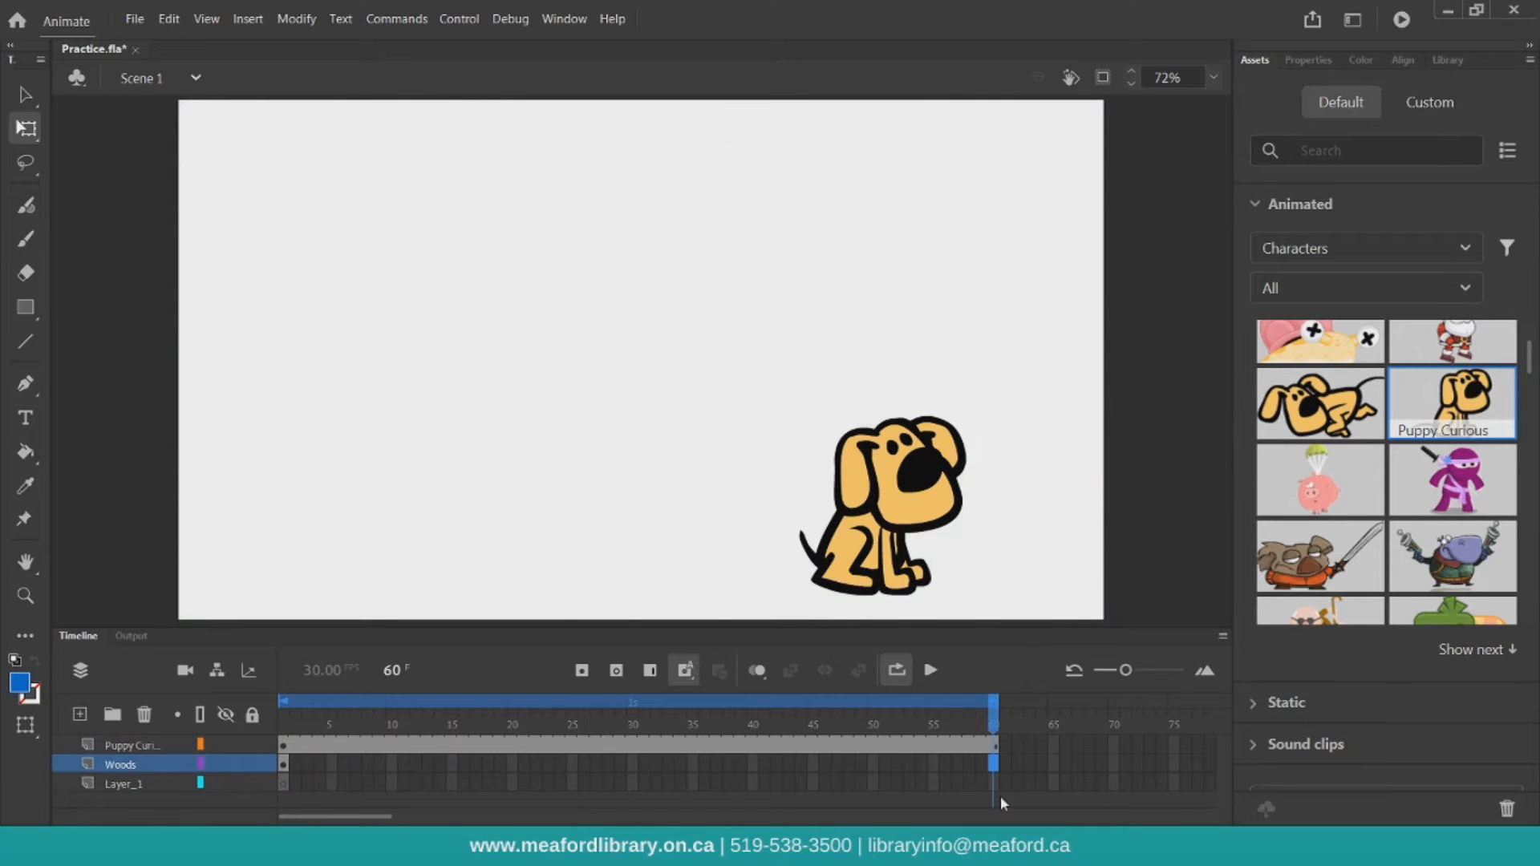
pyautogui.keyDown('shift'); pyautogui.click(994, 785); pyautogui.keyUp('shift')
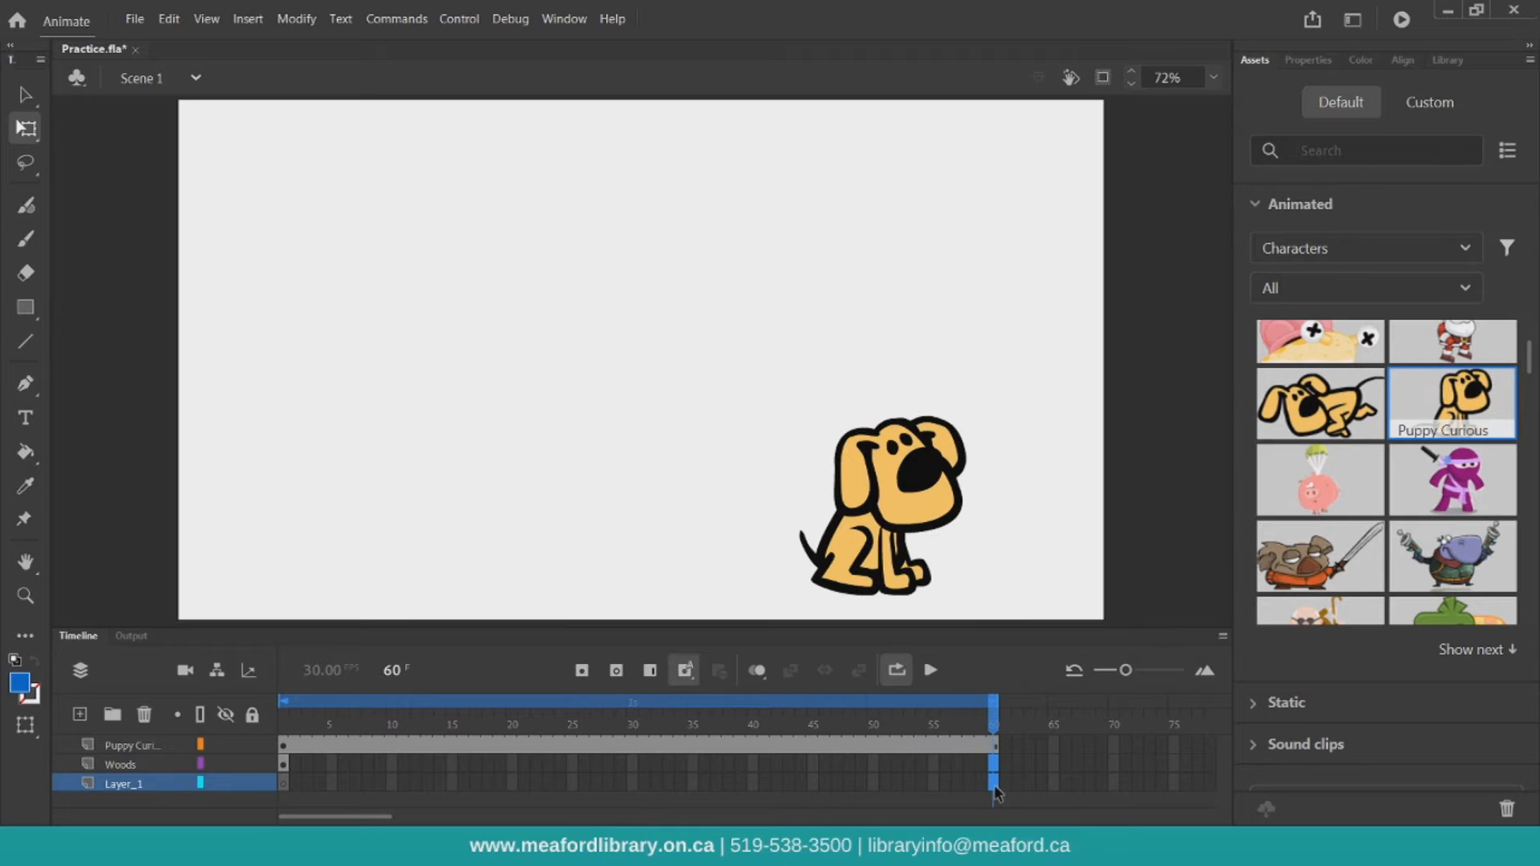
pyautogui.press('F5')
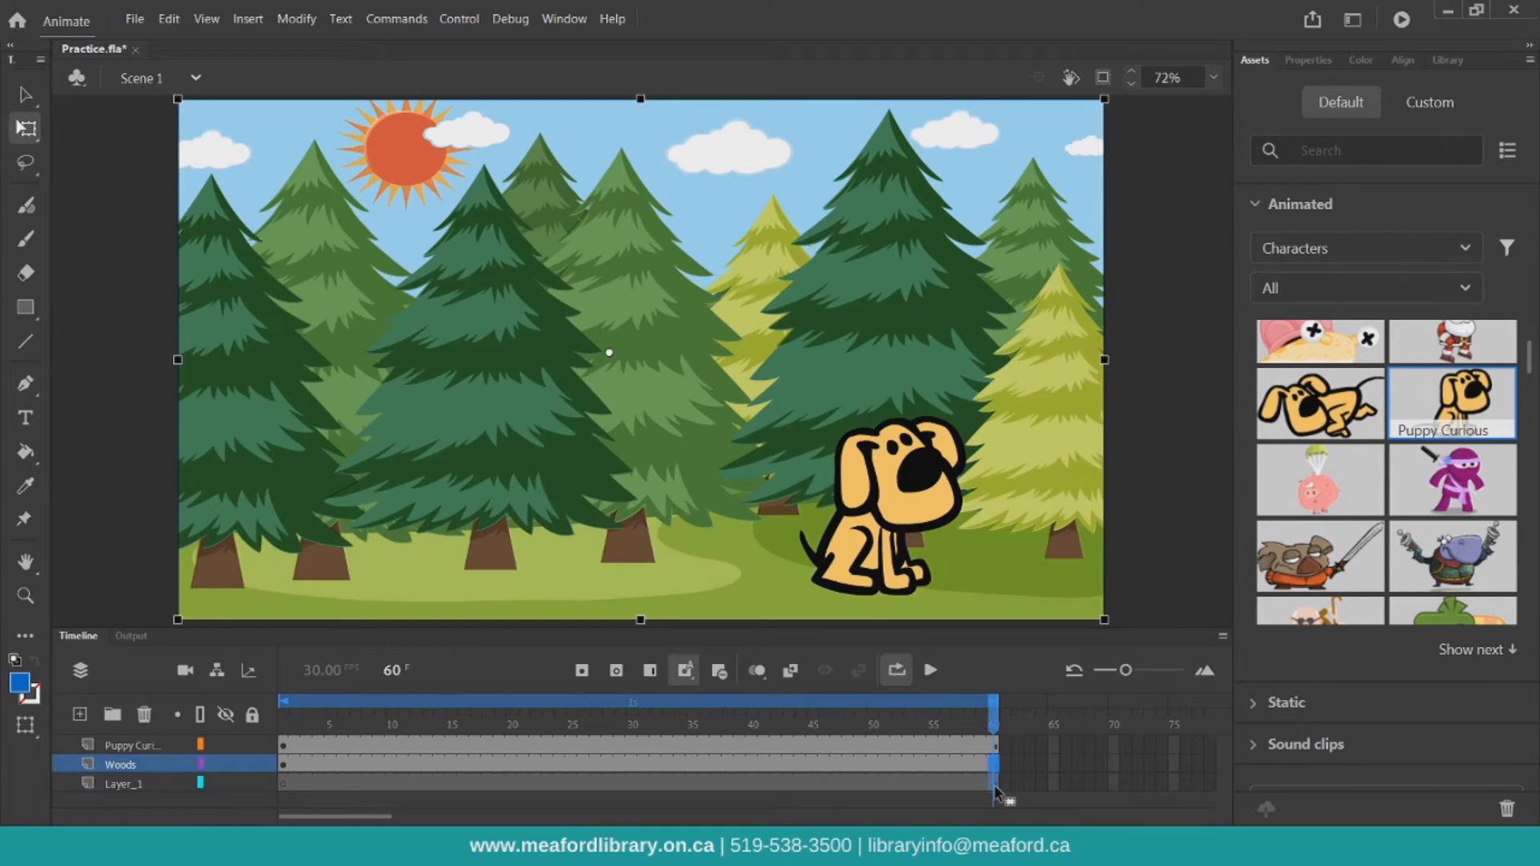
# Play the scene to preview the animation, then pause near the start
pyautogui.click(935, 673)
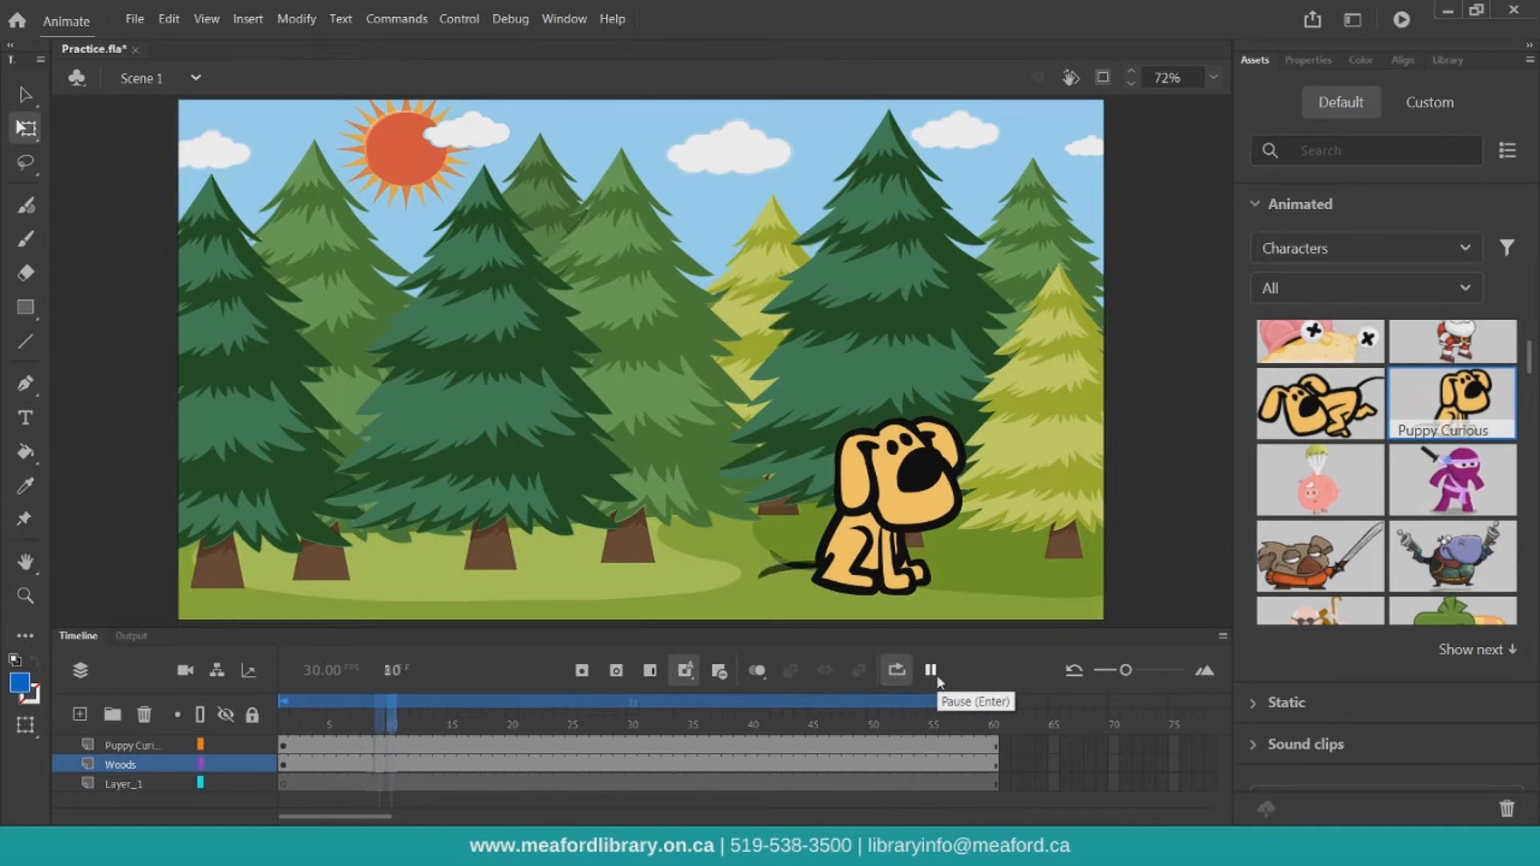
pyautogui.click(936, 677)
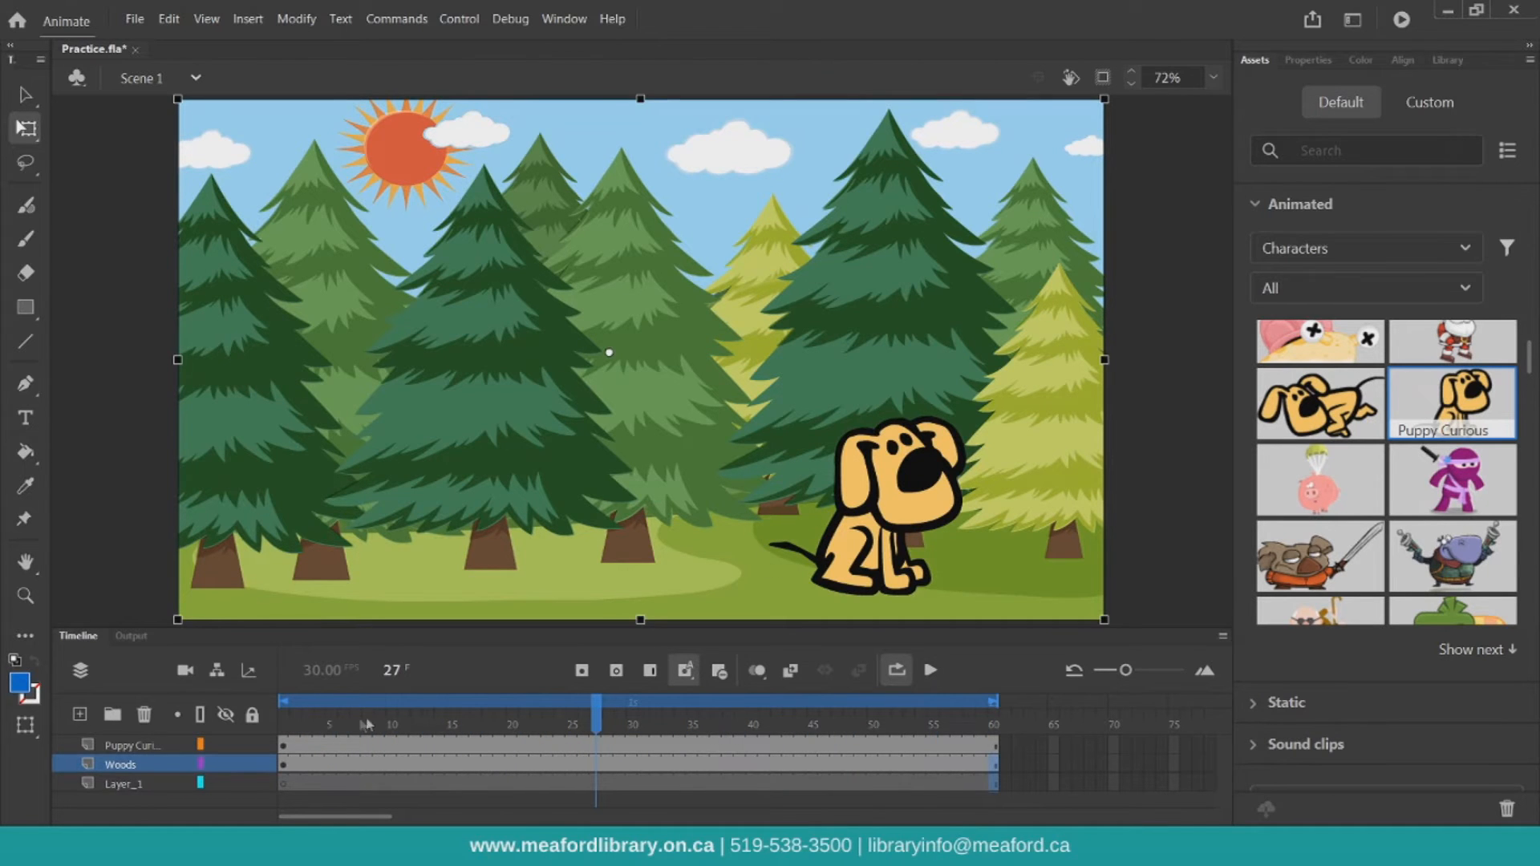
pyautogui.click(291, 716)
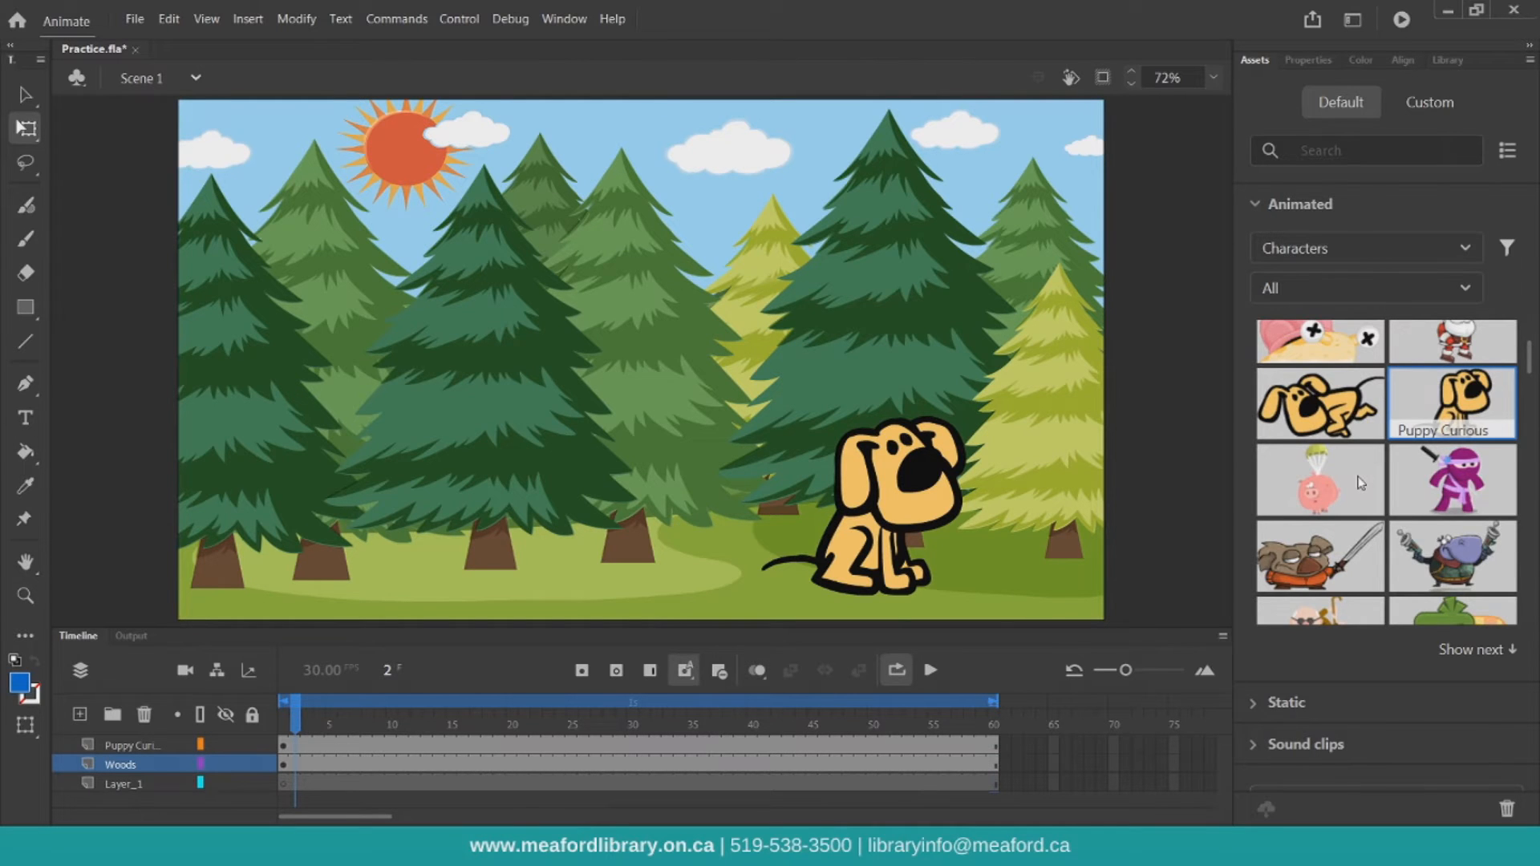
# Switch the assets panel to the Static Characters category and scroll to the farmer figures
pyautogui.scroll(-5, 1361, 482)
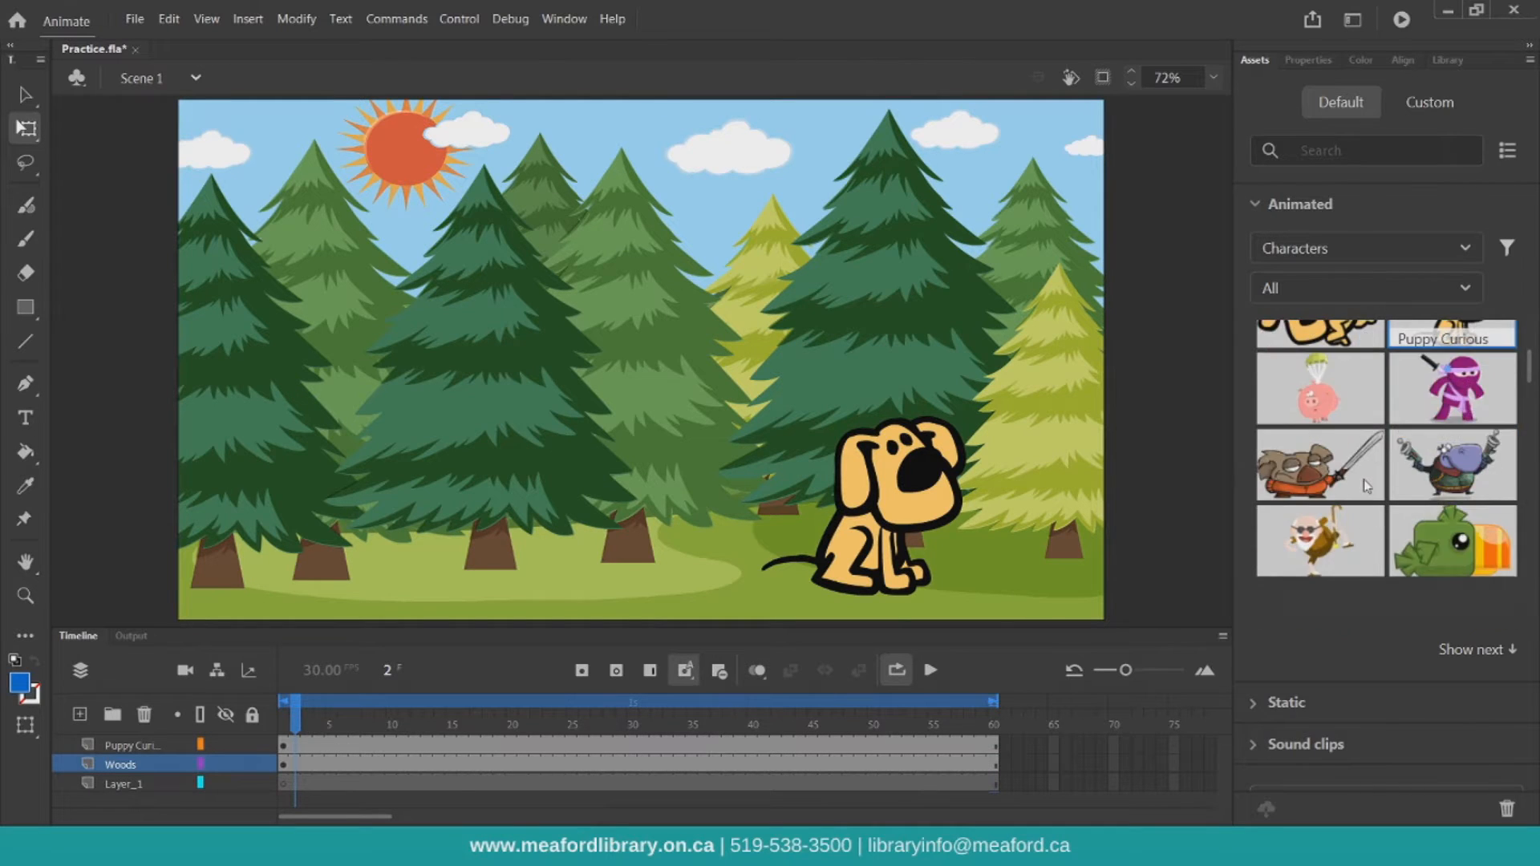
pyautogui.click(1268, 206)
pyautogui.click(1274, 245)
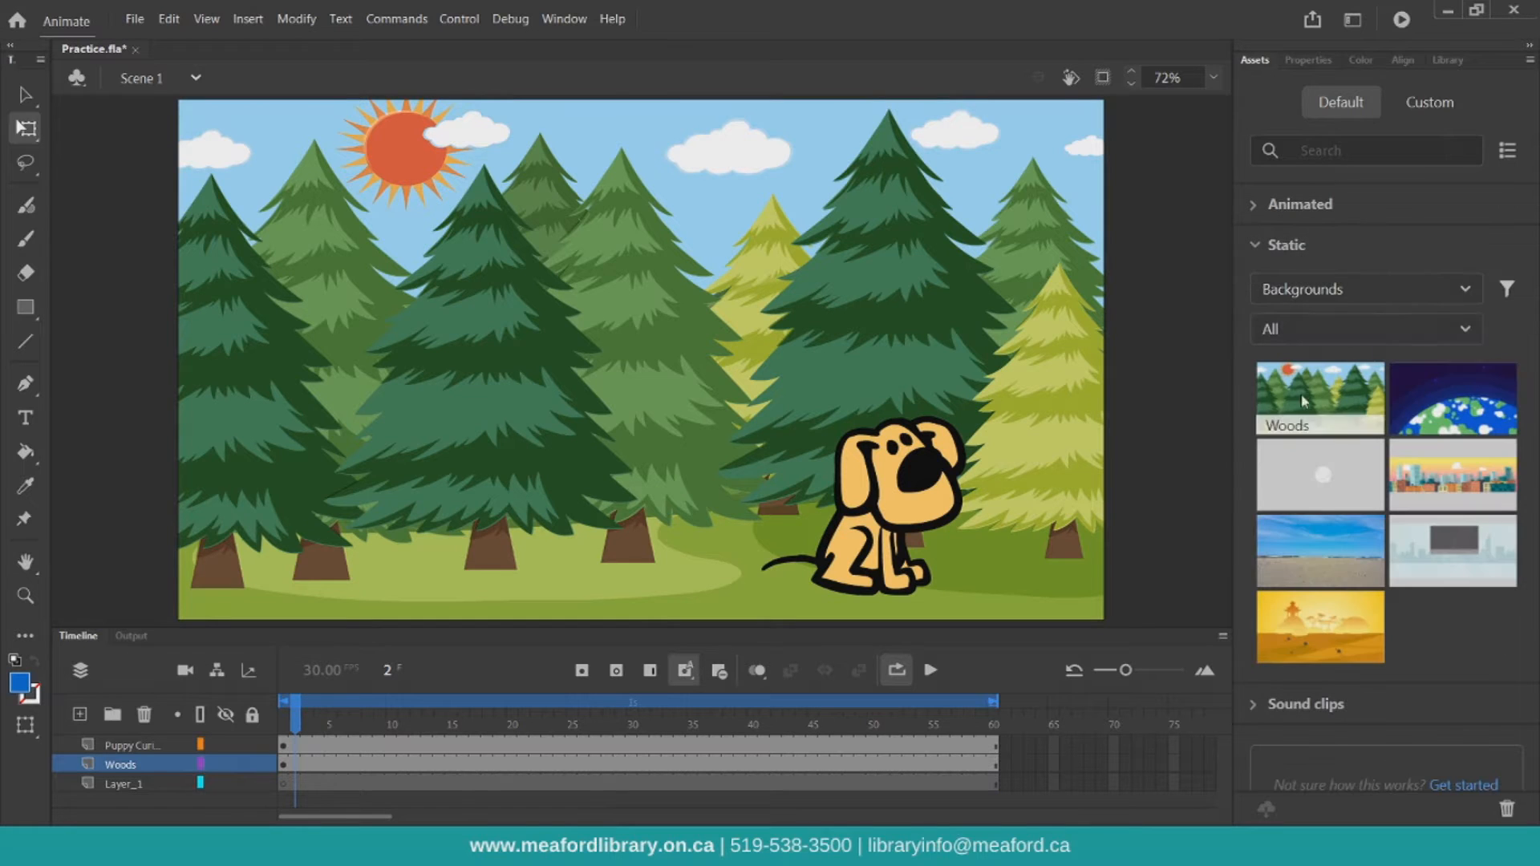
pyautogui.click(1312, 299)
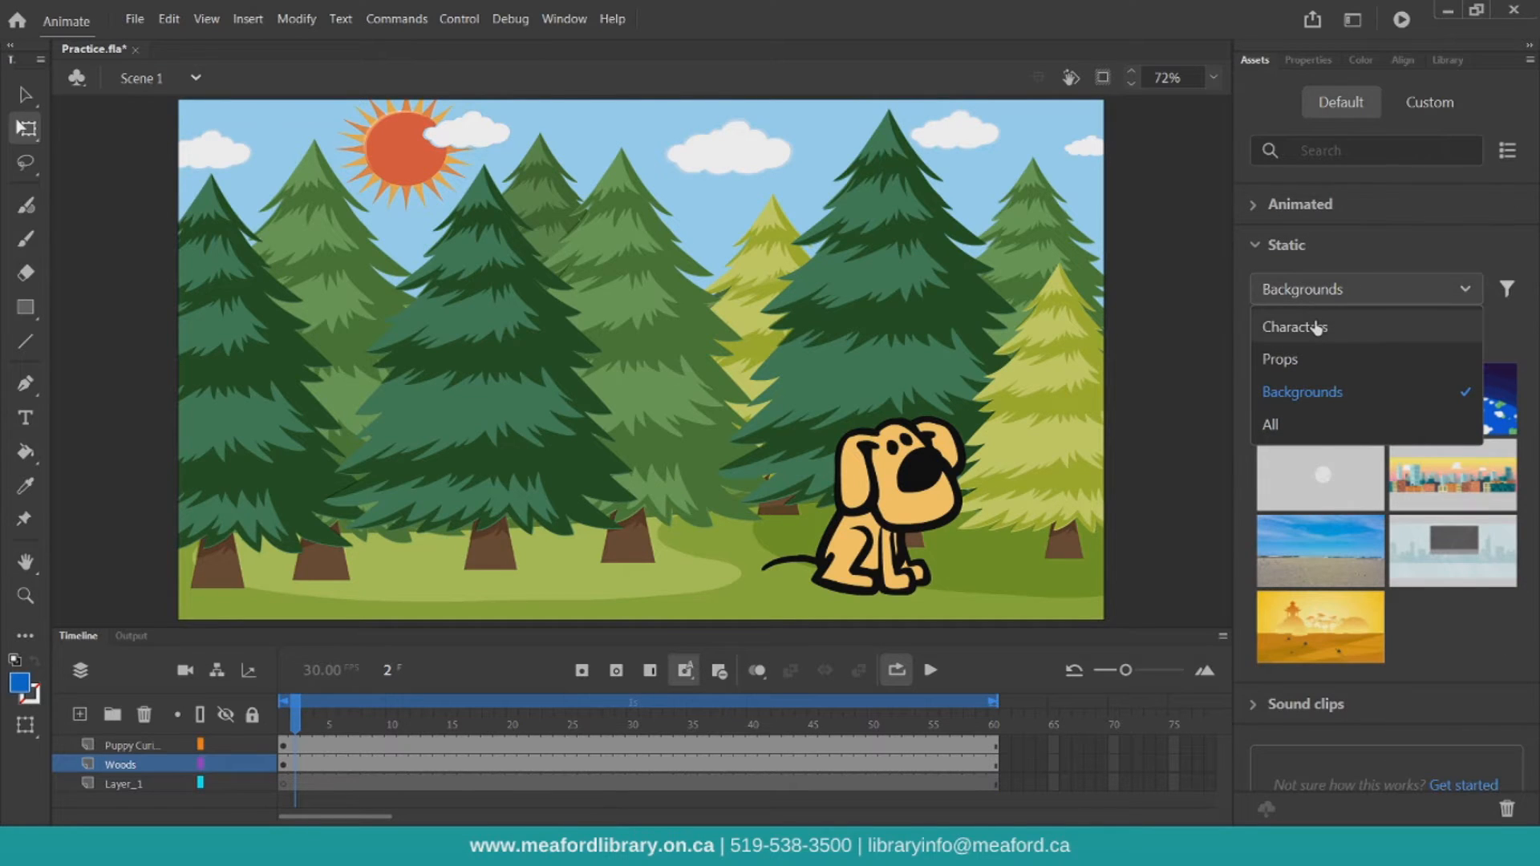
pyautogui.click(1316, 327)
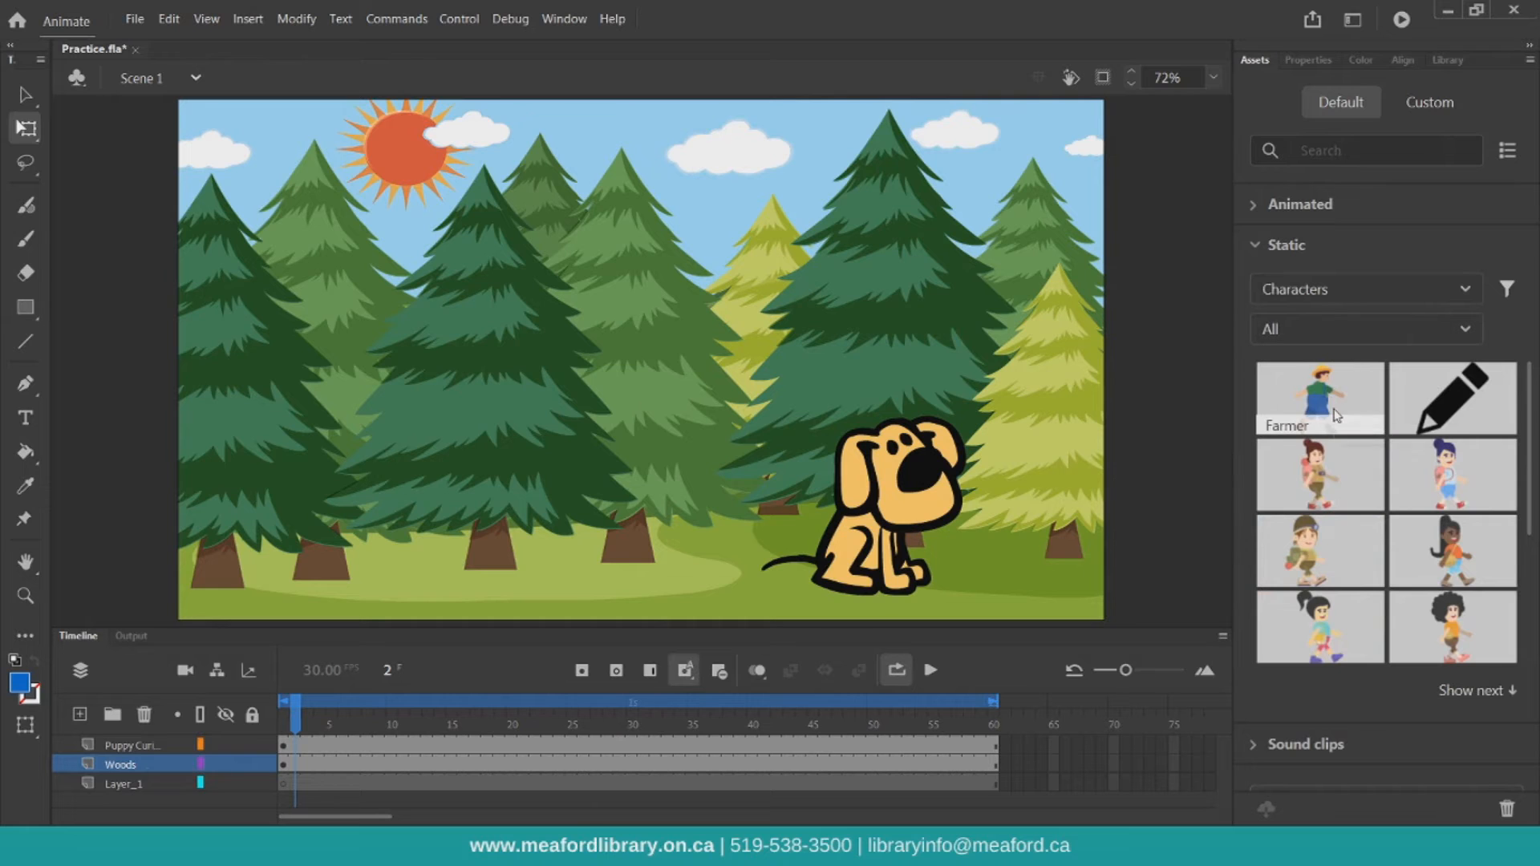
pyautogui.scroll(-3, 1350, 433)
pyautogui.scroll(-2, 1350, 433)
pyautogui.moveTo(1461, 479); pyautogui.dragTo(943, 393)
pyautogui.moveTo(354, 462); pyautogui.dragTo(354, 455)
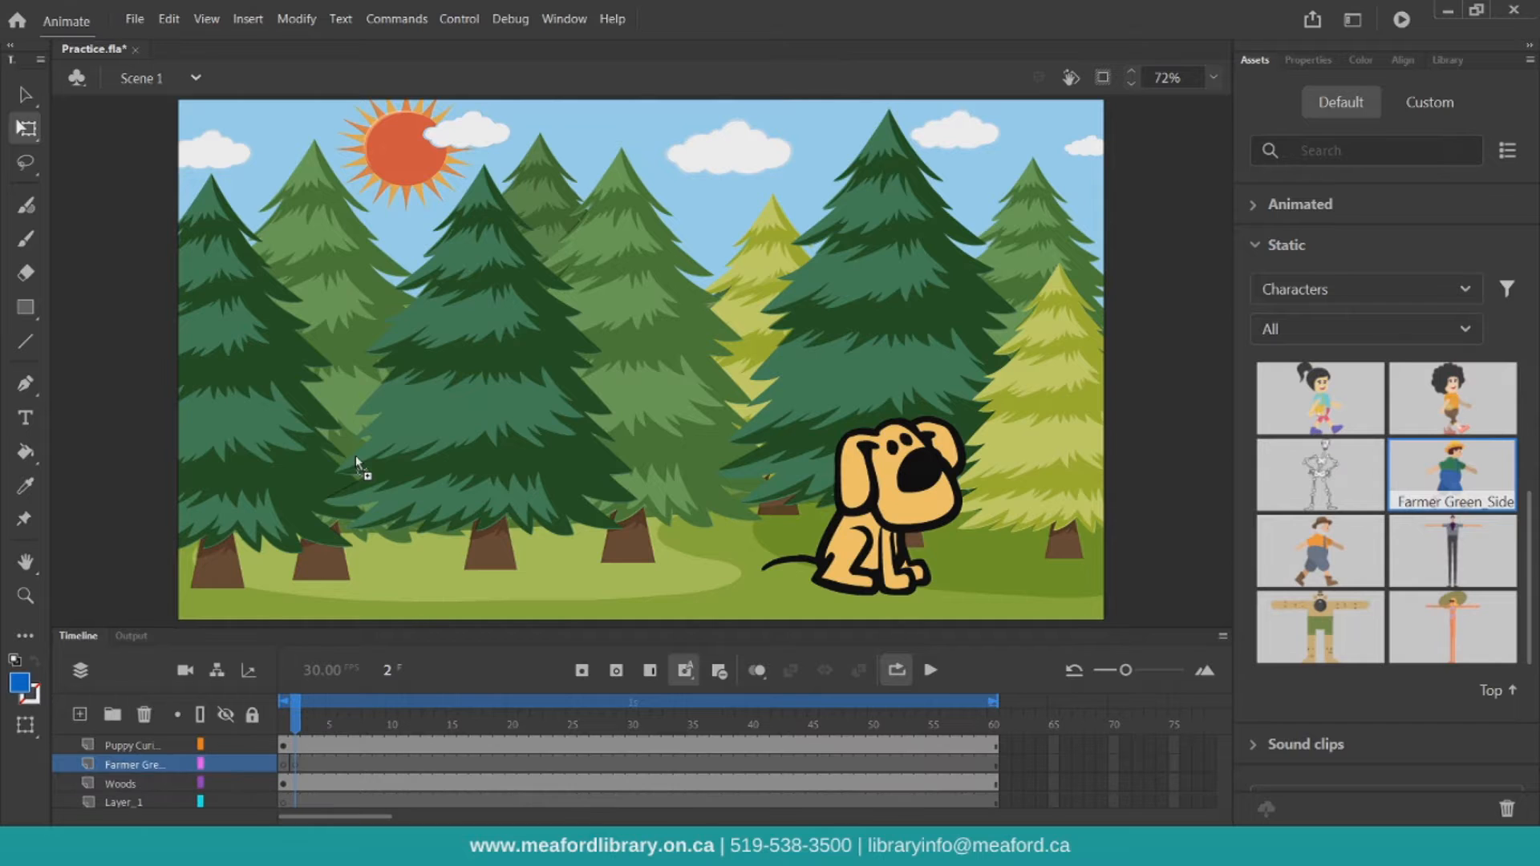
pyautogui.moveTo(377, 359)
pyautogui.mouseDown()
pyautogui.moveTo(385, 316)
pyautogui.moveTo(385, 343)
pyautogui.mouseUp()
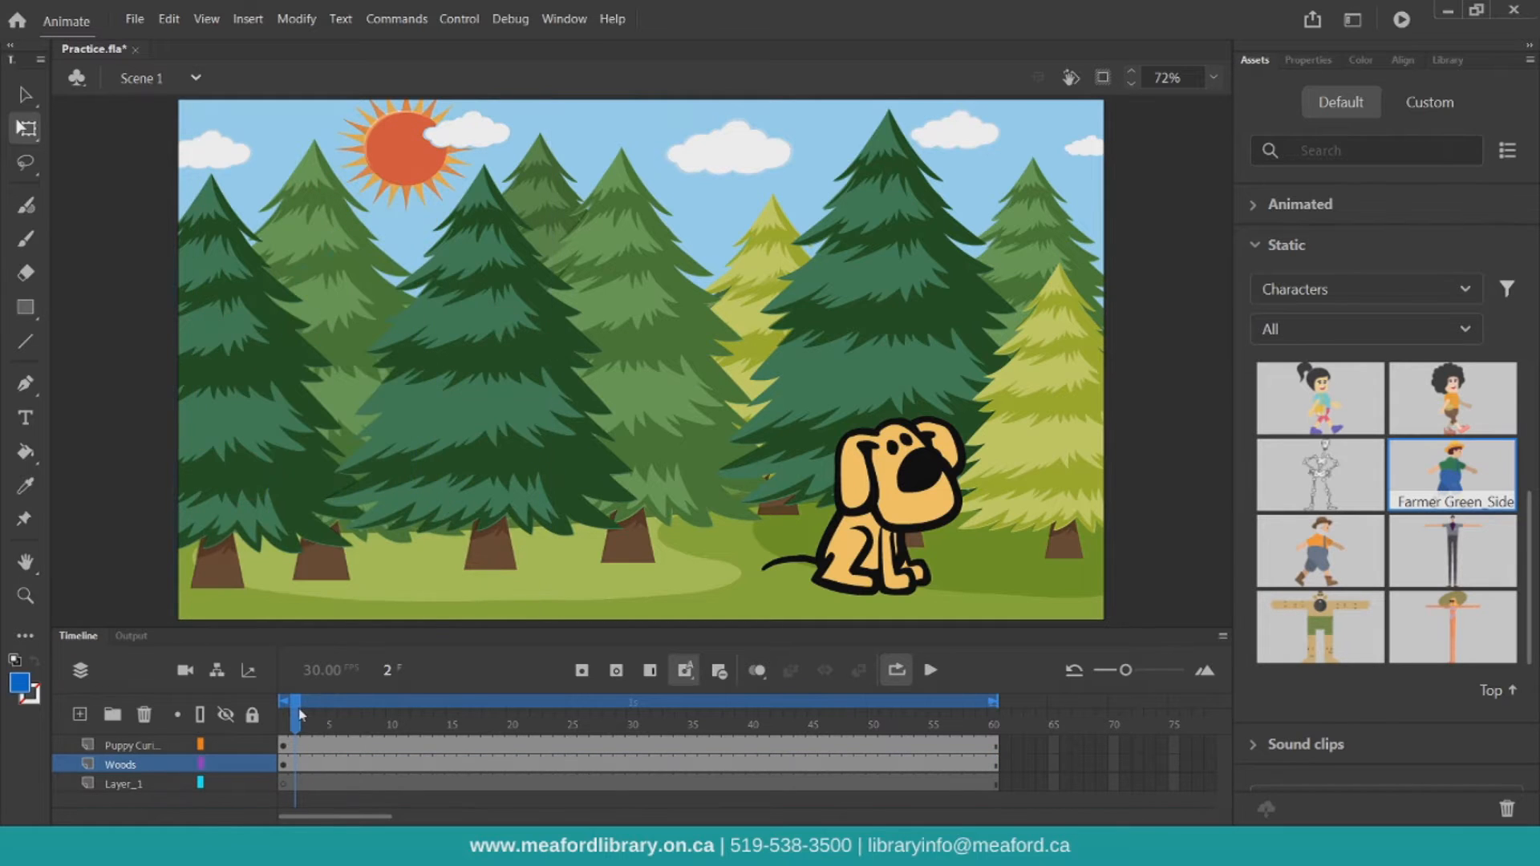
# Place the Farmer Green Side character on the stage's left side at frame 1 and move its layer to the top
pyautogui.click(285, 715)
pyautogui.moveTo(1452, 476); pyautogui.dragTo(382, 349)
pyautogui.moveTo(384, 457); pyautogui.dragTo(294, 461)
pyautogui.moveTo(115, 749); pyautogui.dragTo(233, 738)
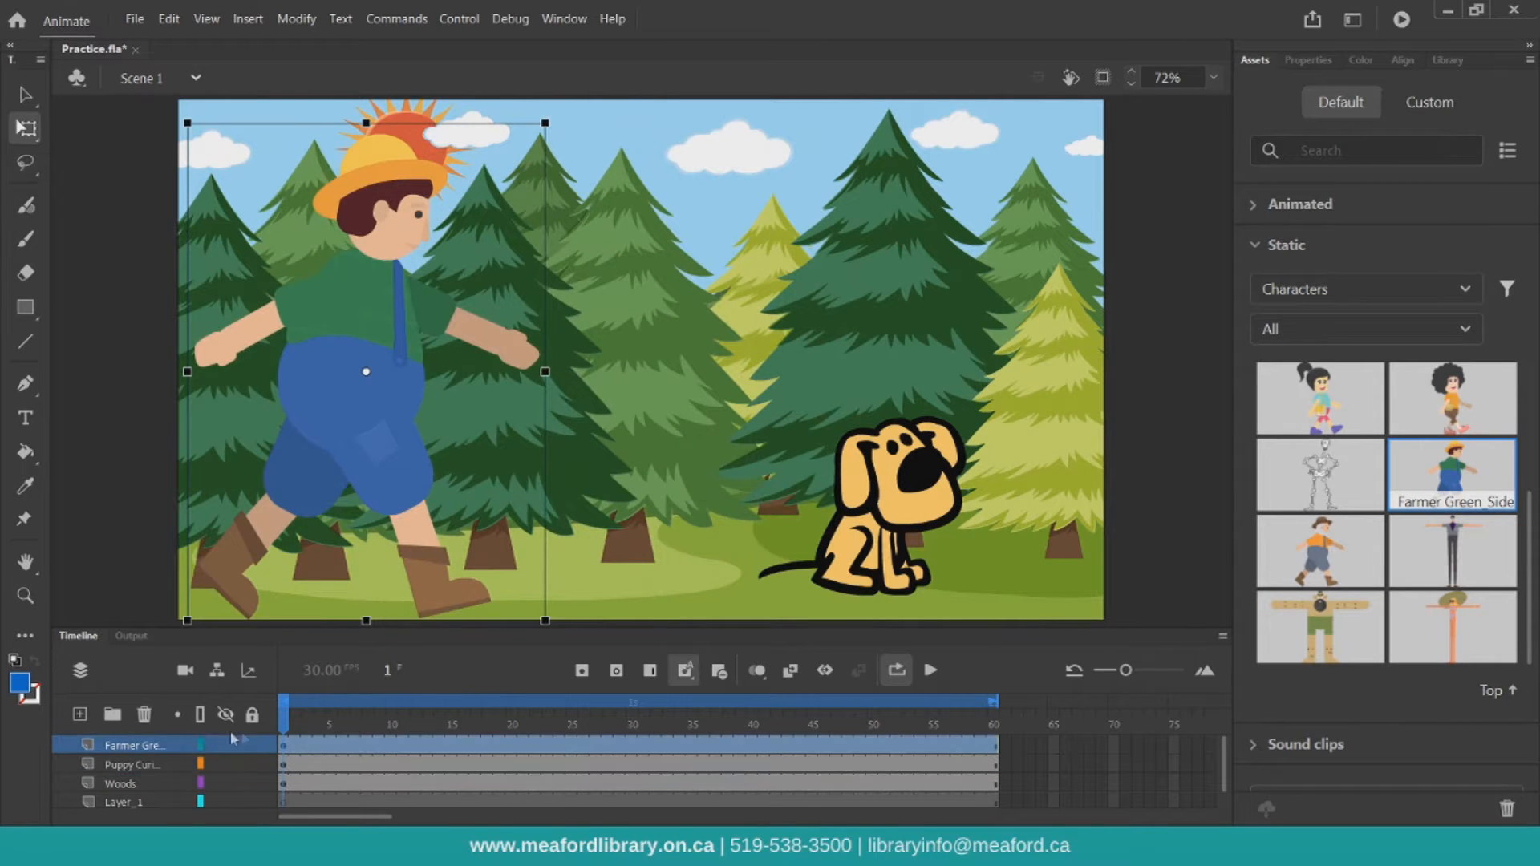
# Shrink the farmer slightly and position him at the lower left of the stage
pyautogui.click(290, 724)
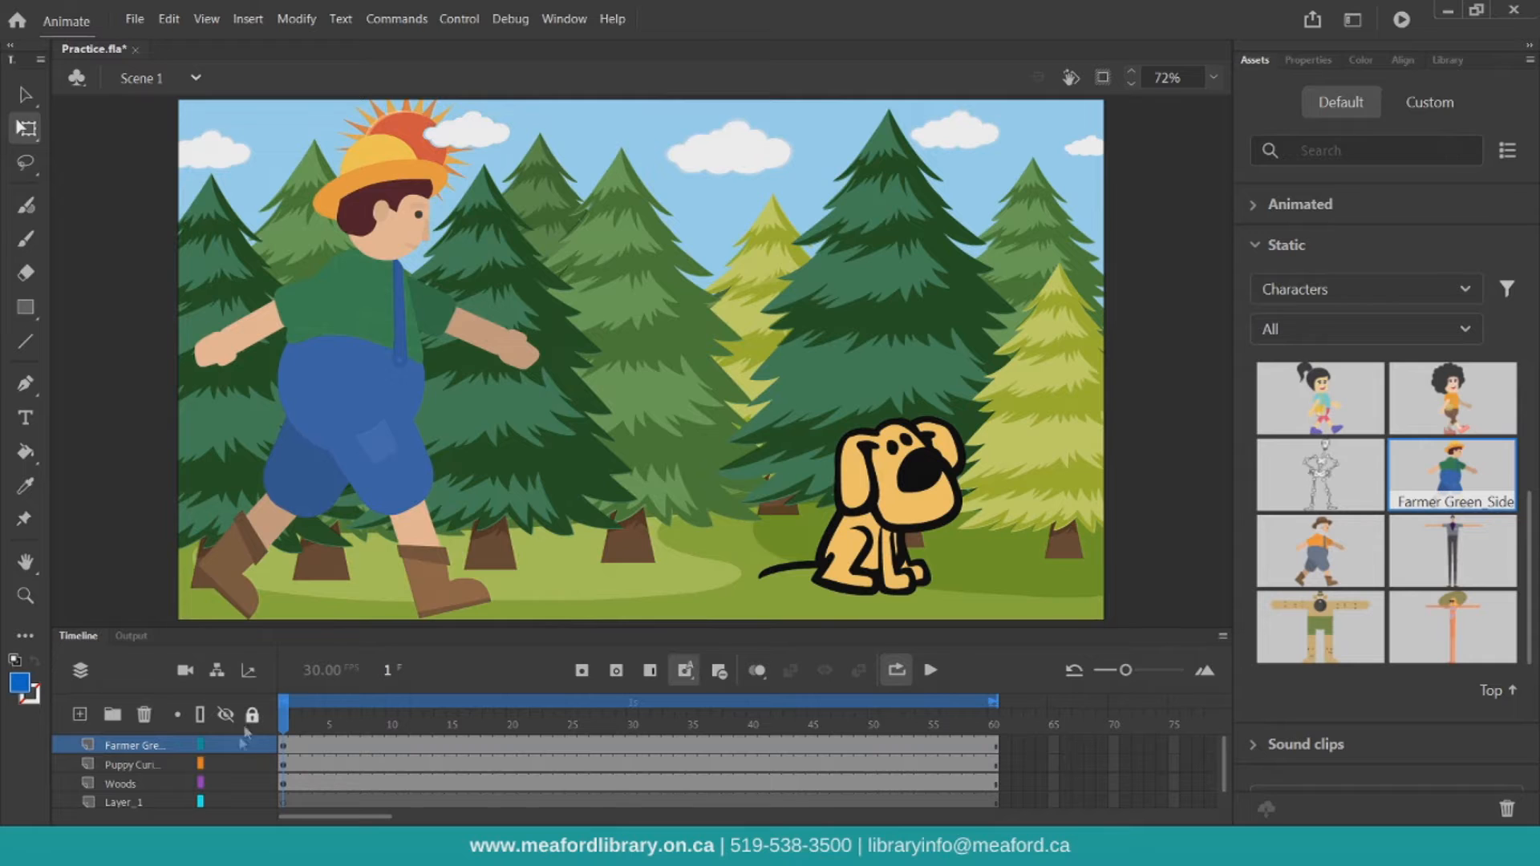
pyautogui.moveTo(347, 440); pyautogui.dragTo(363, 441)
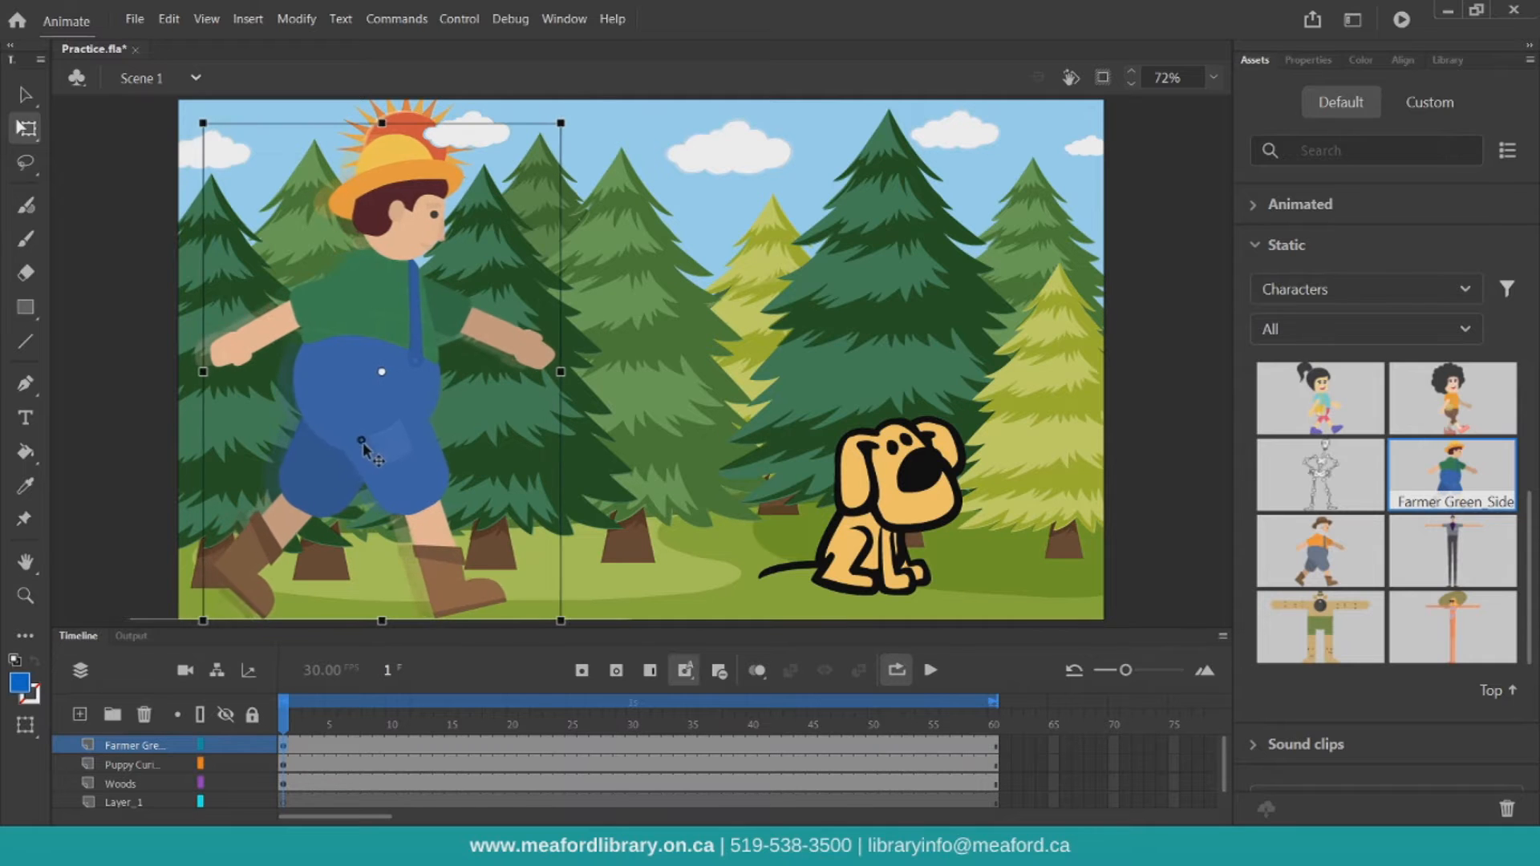
pyautogui.moveTo(560, 123); pyautogui.dragTo(521, 180)
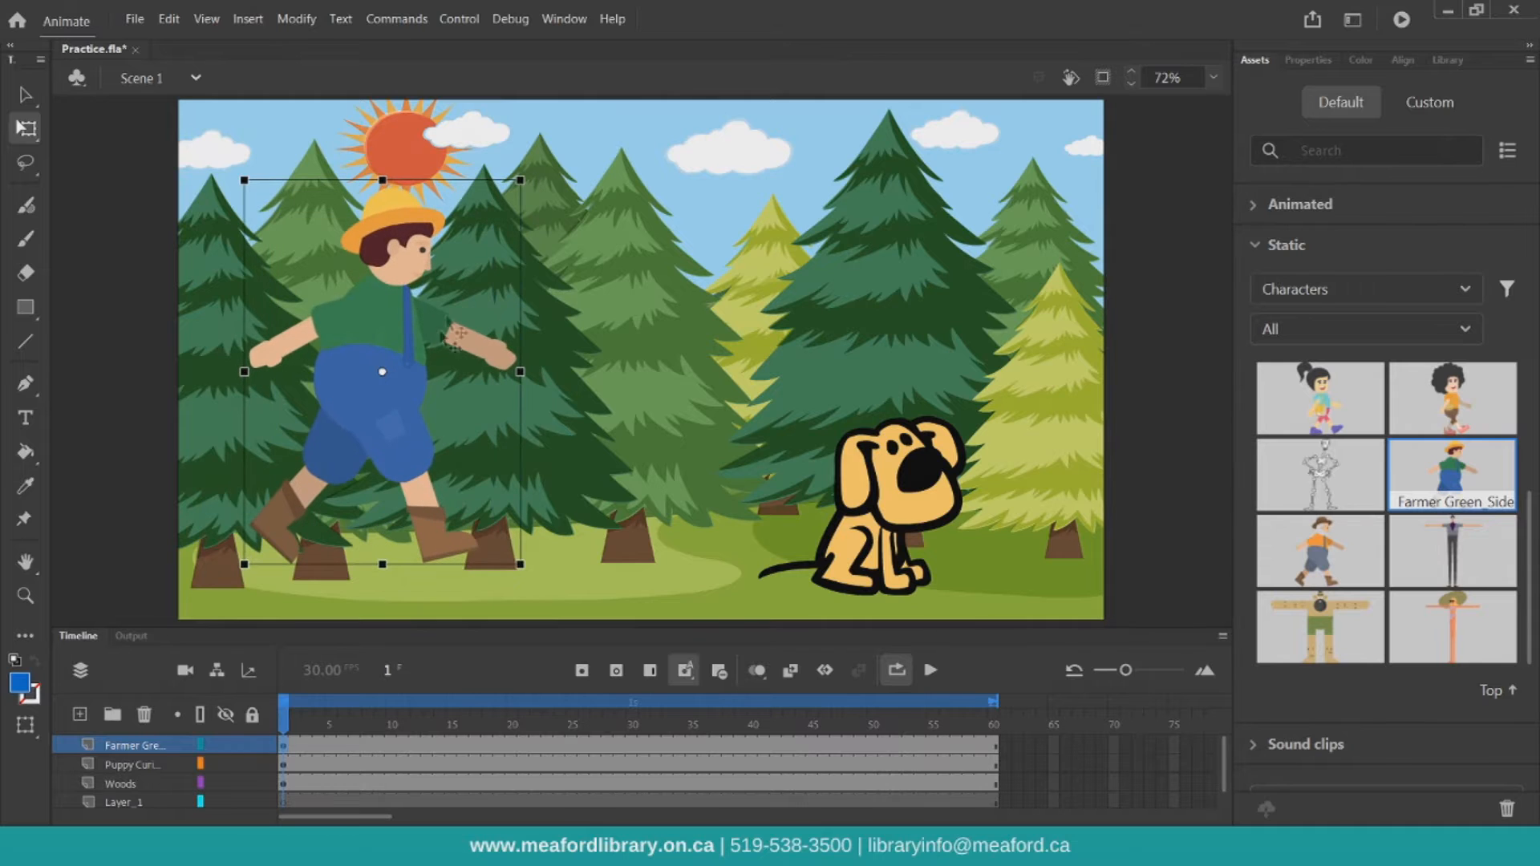
pyautogui.moveTo(400, 397); pyautogui.dragTo(401, 441)
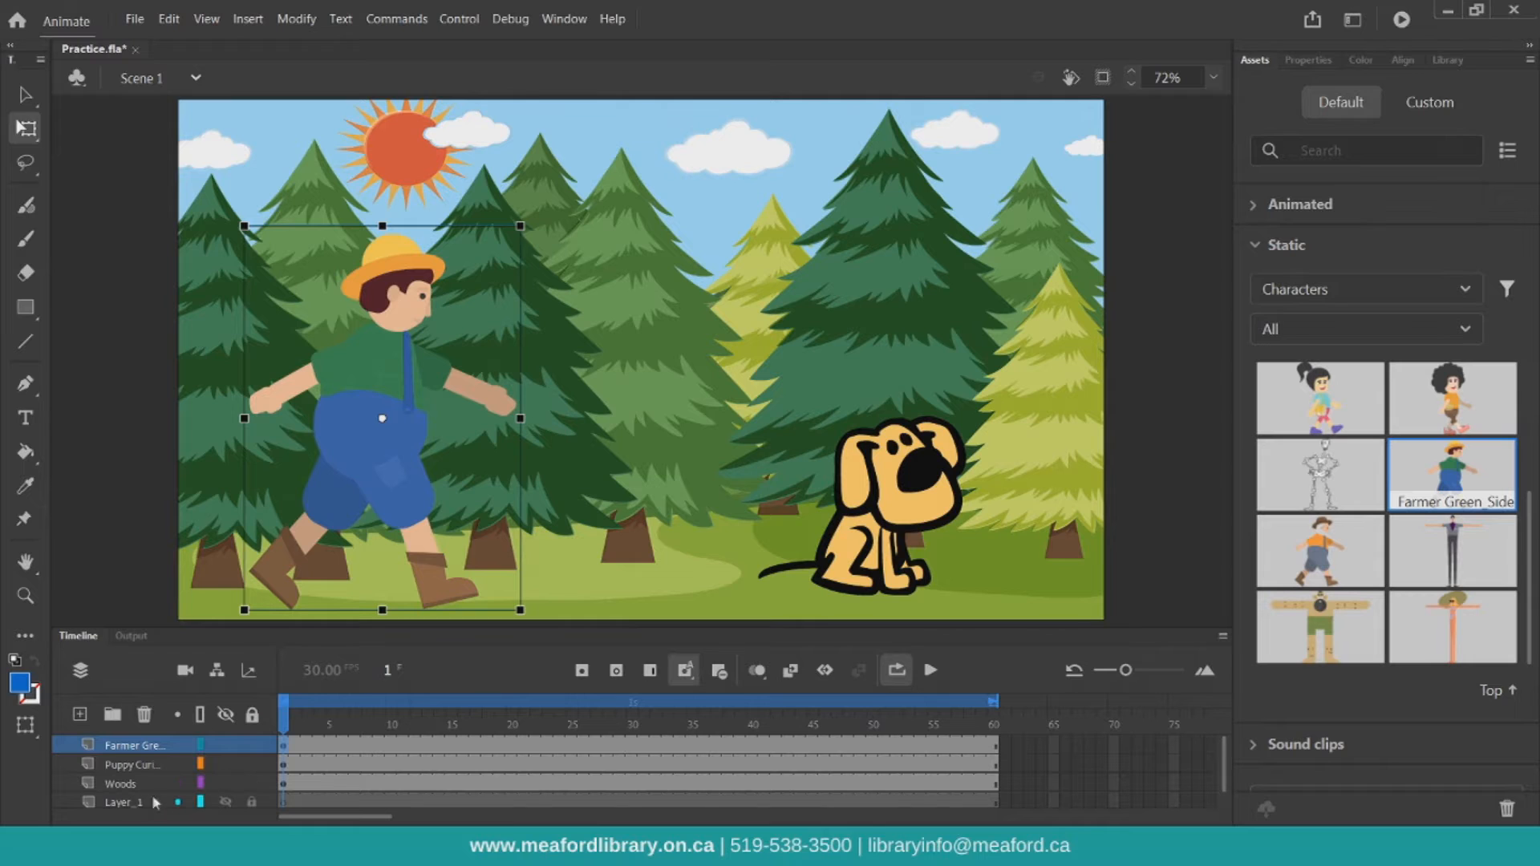
# Hide the Woods layer and filter the Animated Characters assets to show Rigs
pyautogui.click(225, 785)
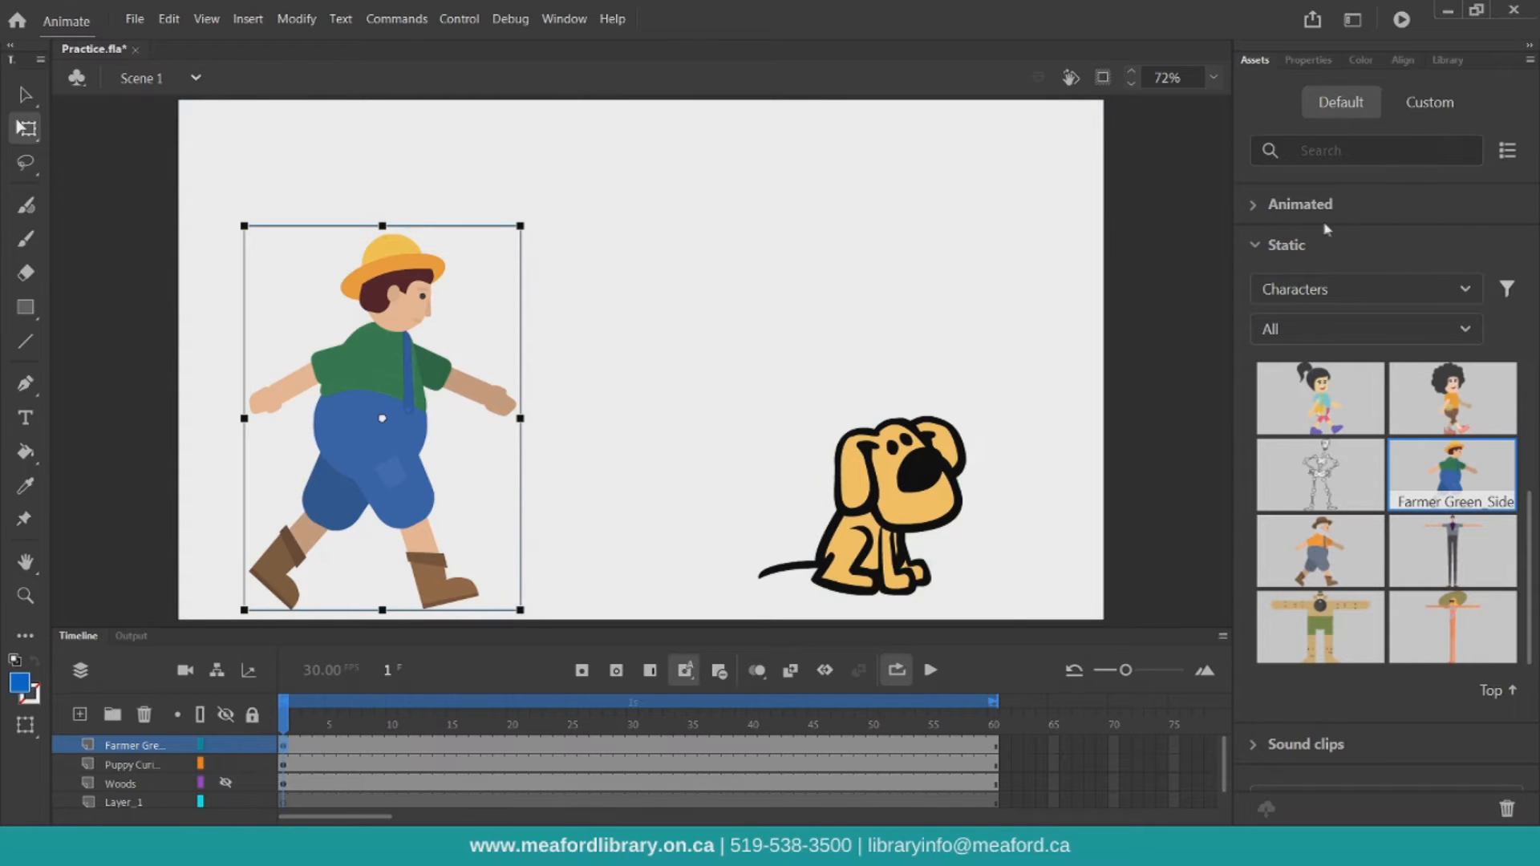
pyautogui.click(1283, 206)
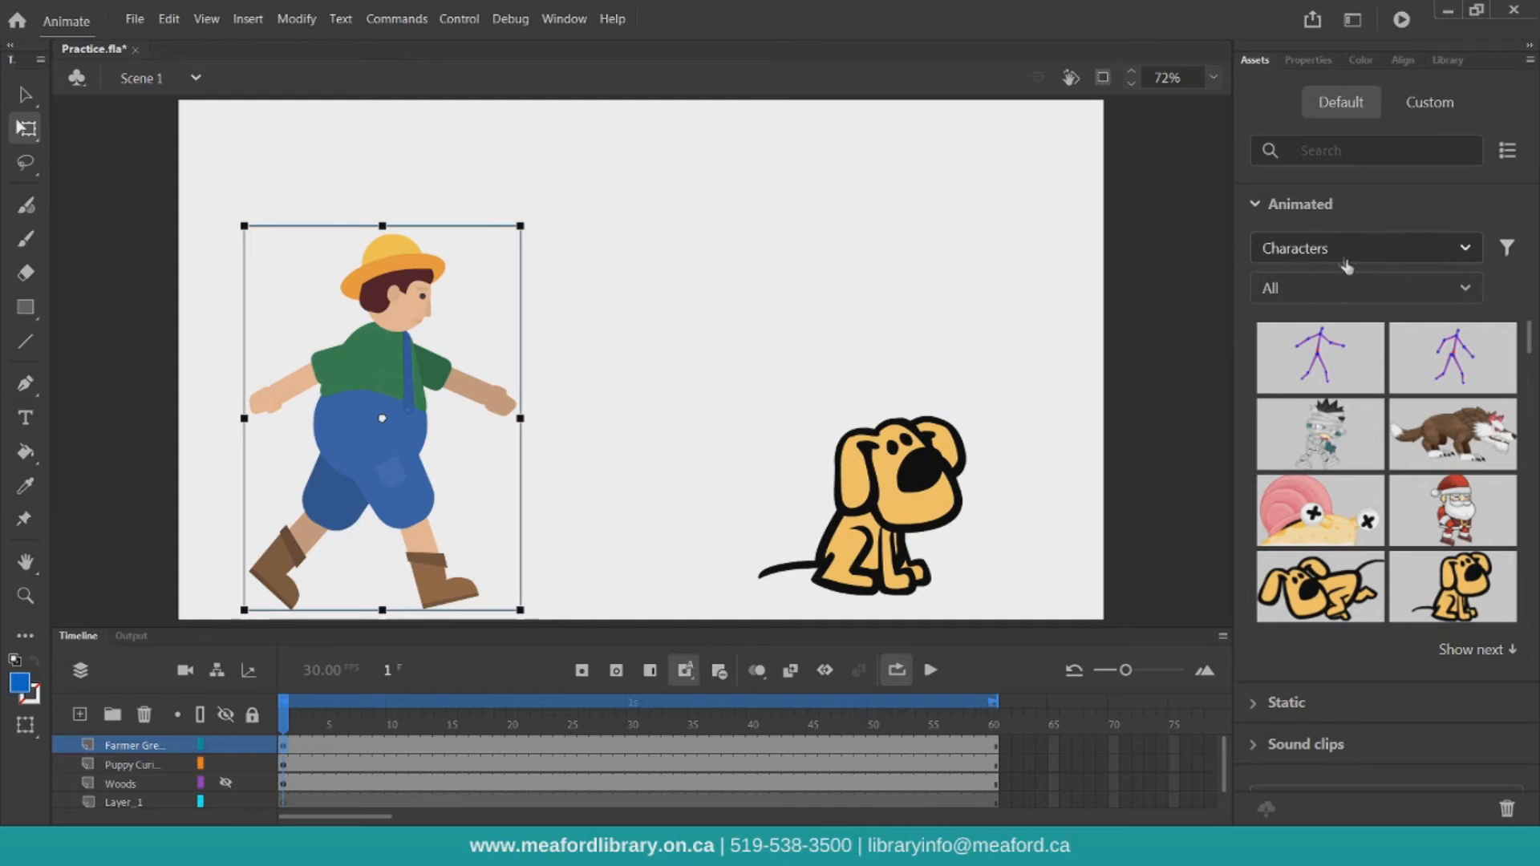
pyautogui.click(1322, 296)
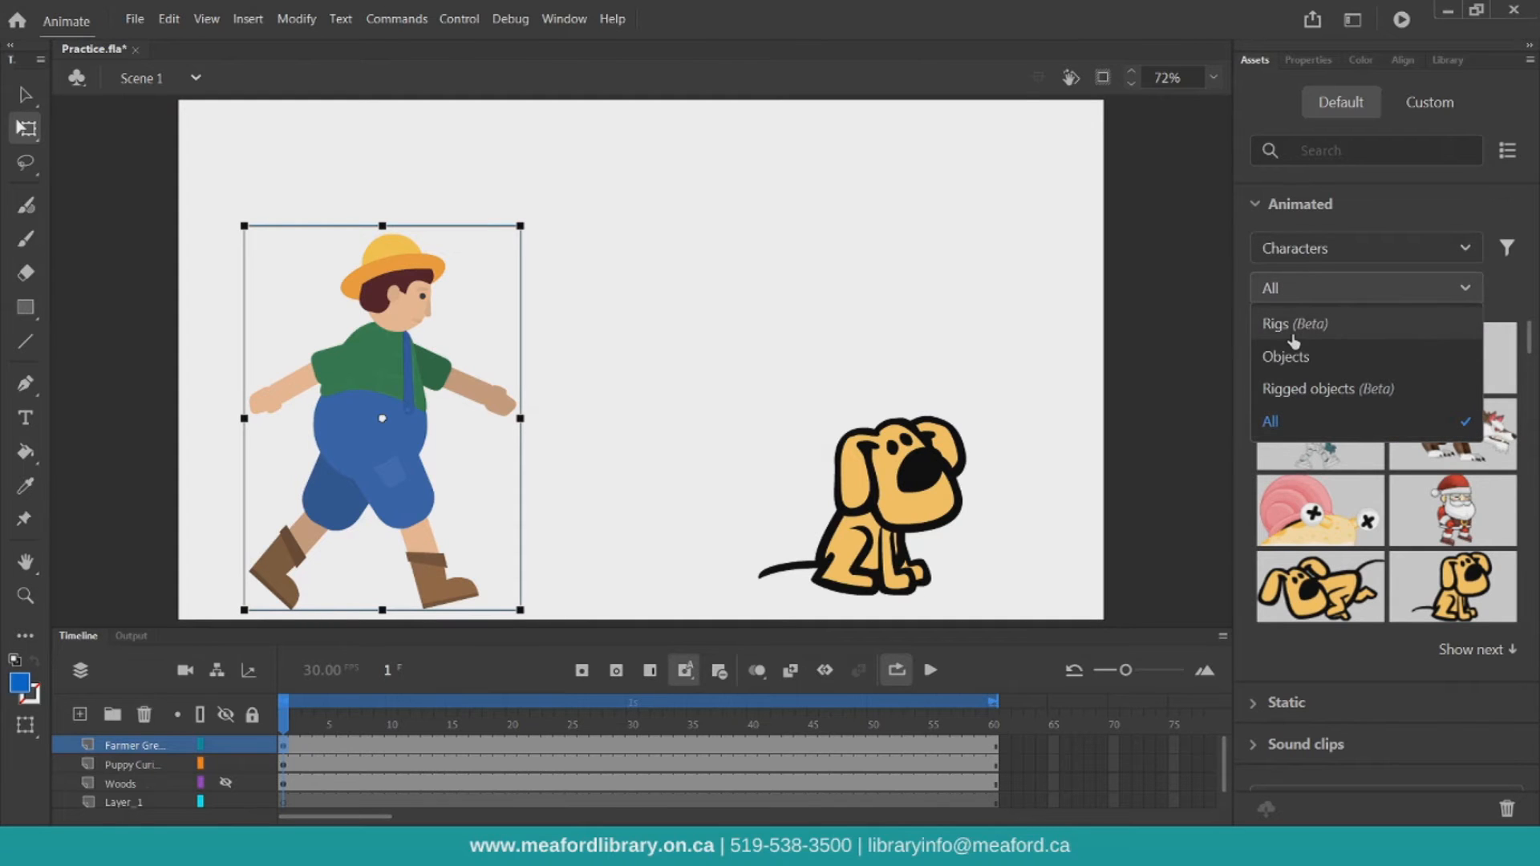
pyautogui.click(1294, 325)
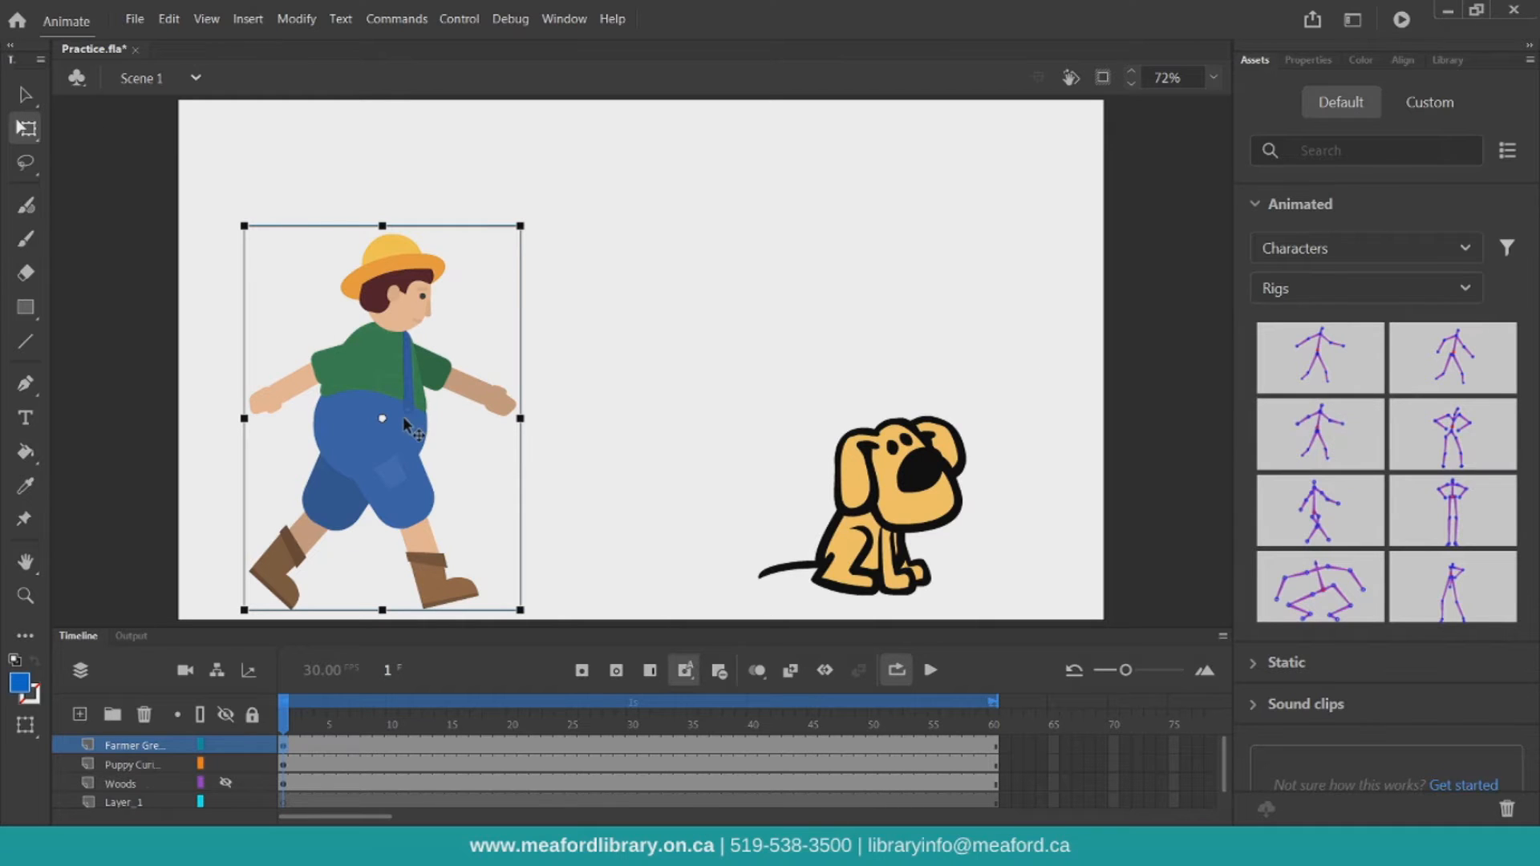
# Inside the farmer symbol, apply the Farmer Green walking rig to the character, then return to Scene 1
pyautogui.doubleClick(402, 416)
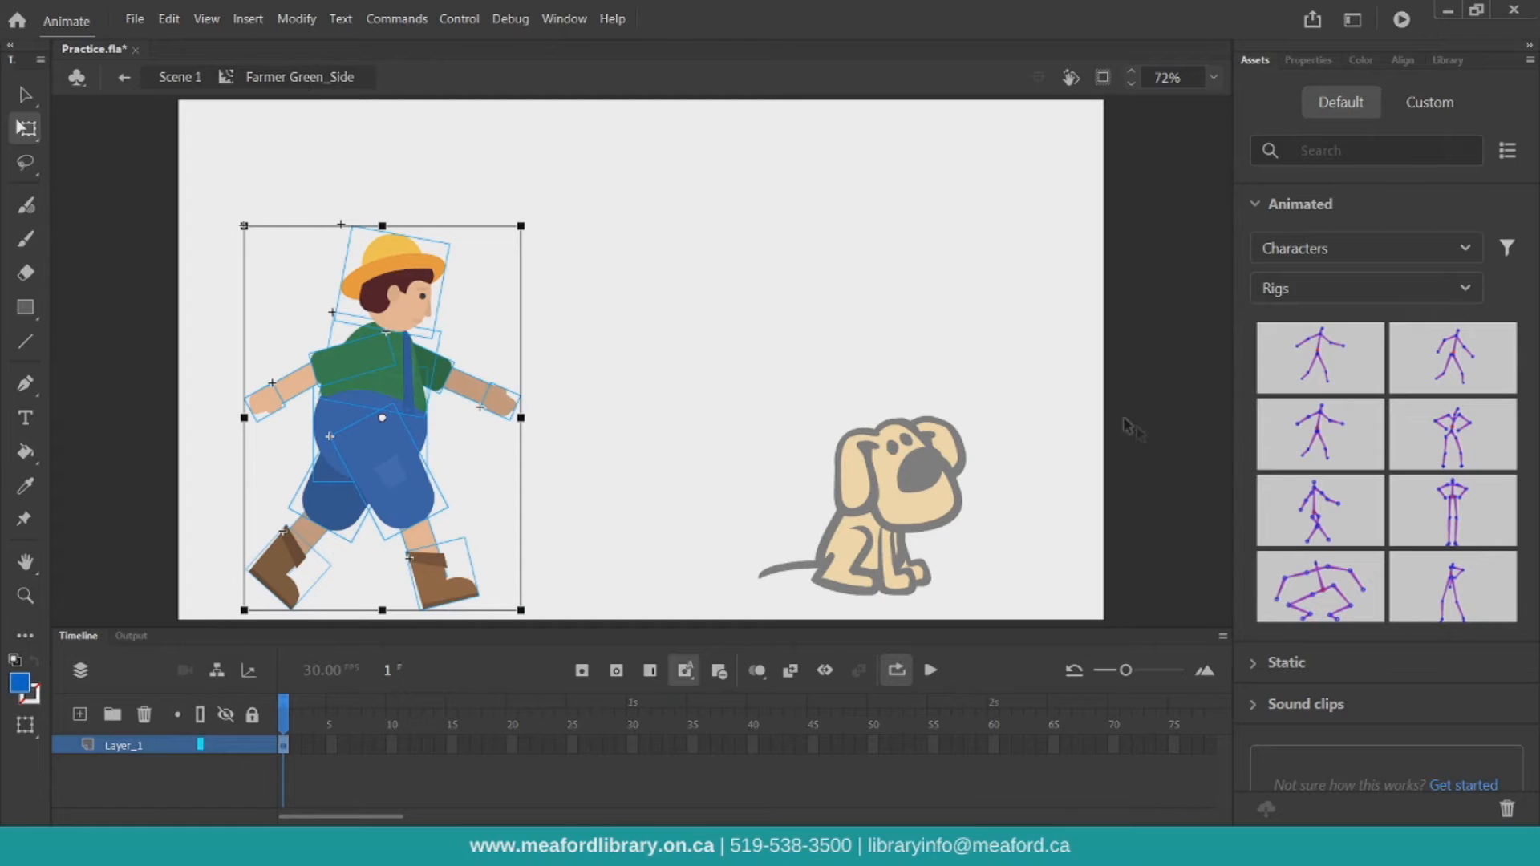
pyautogui.moveTo(1320, 433); pyautogui.dragTo(390, 419)
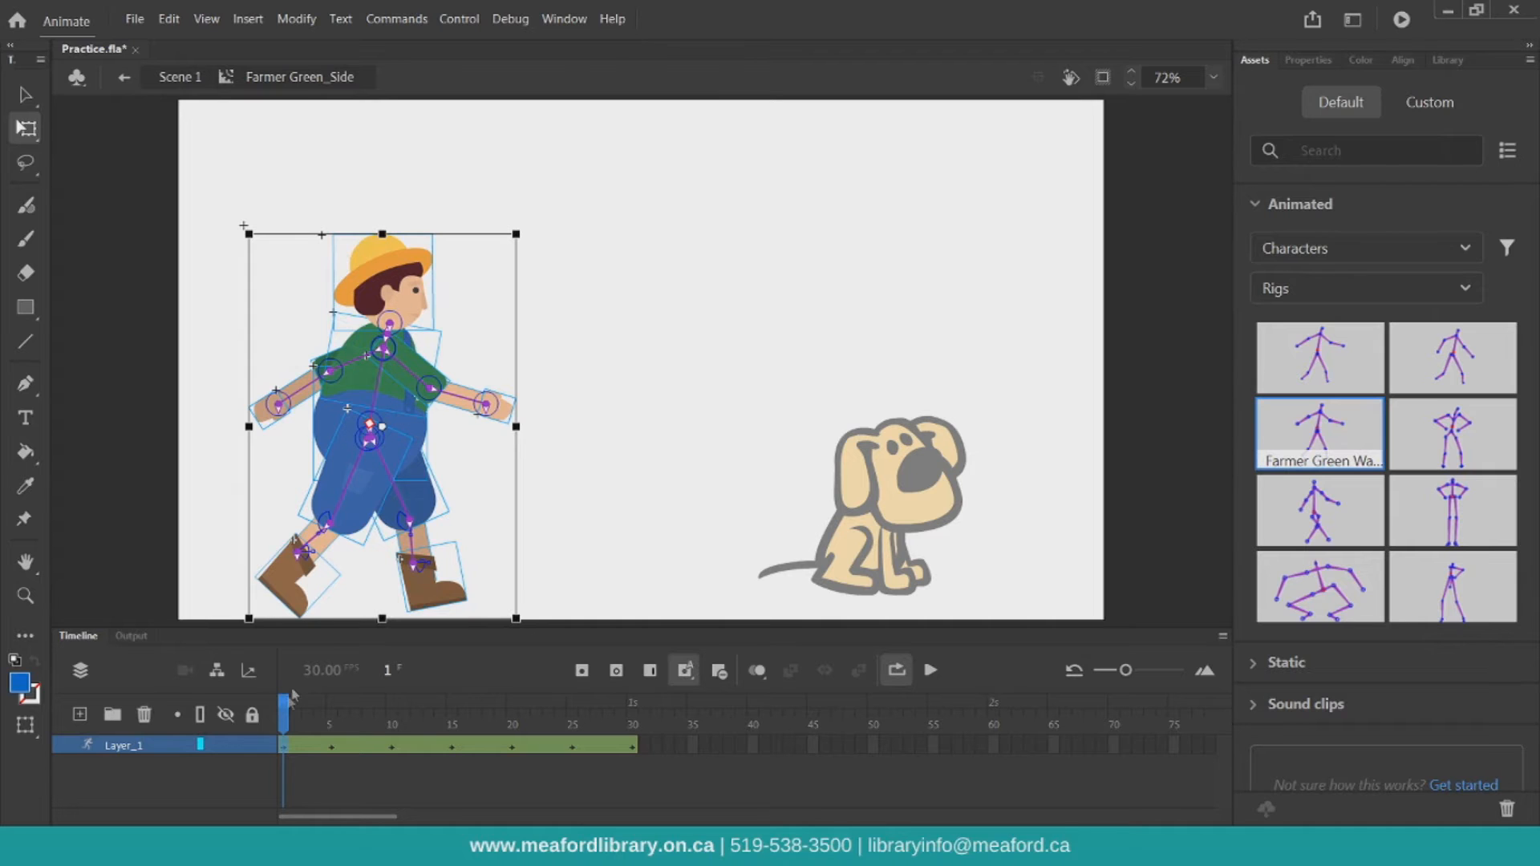
pyautogui.moveTo(288, 720)
pyautogui.mouseDown()
pyautogui.moveTo(692, 717)
pyautogui.moveTo(283, 717)
pyautogui.mouseUp()
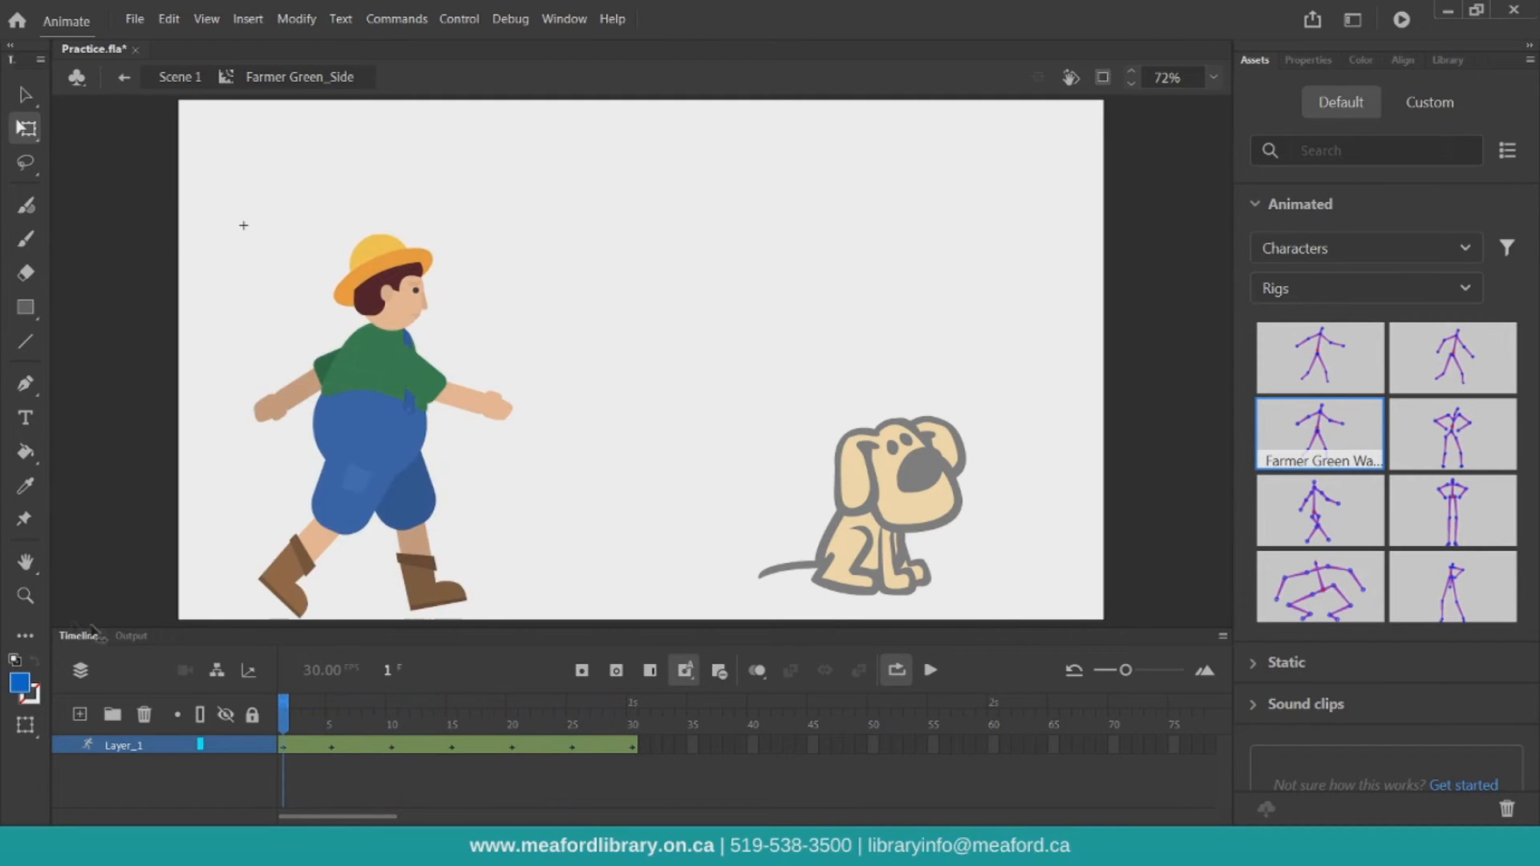
pyautogui.click(178, 78)
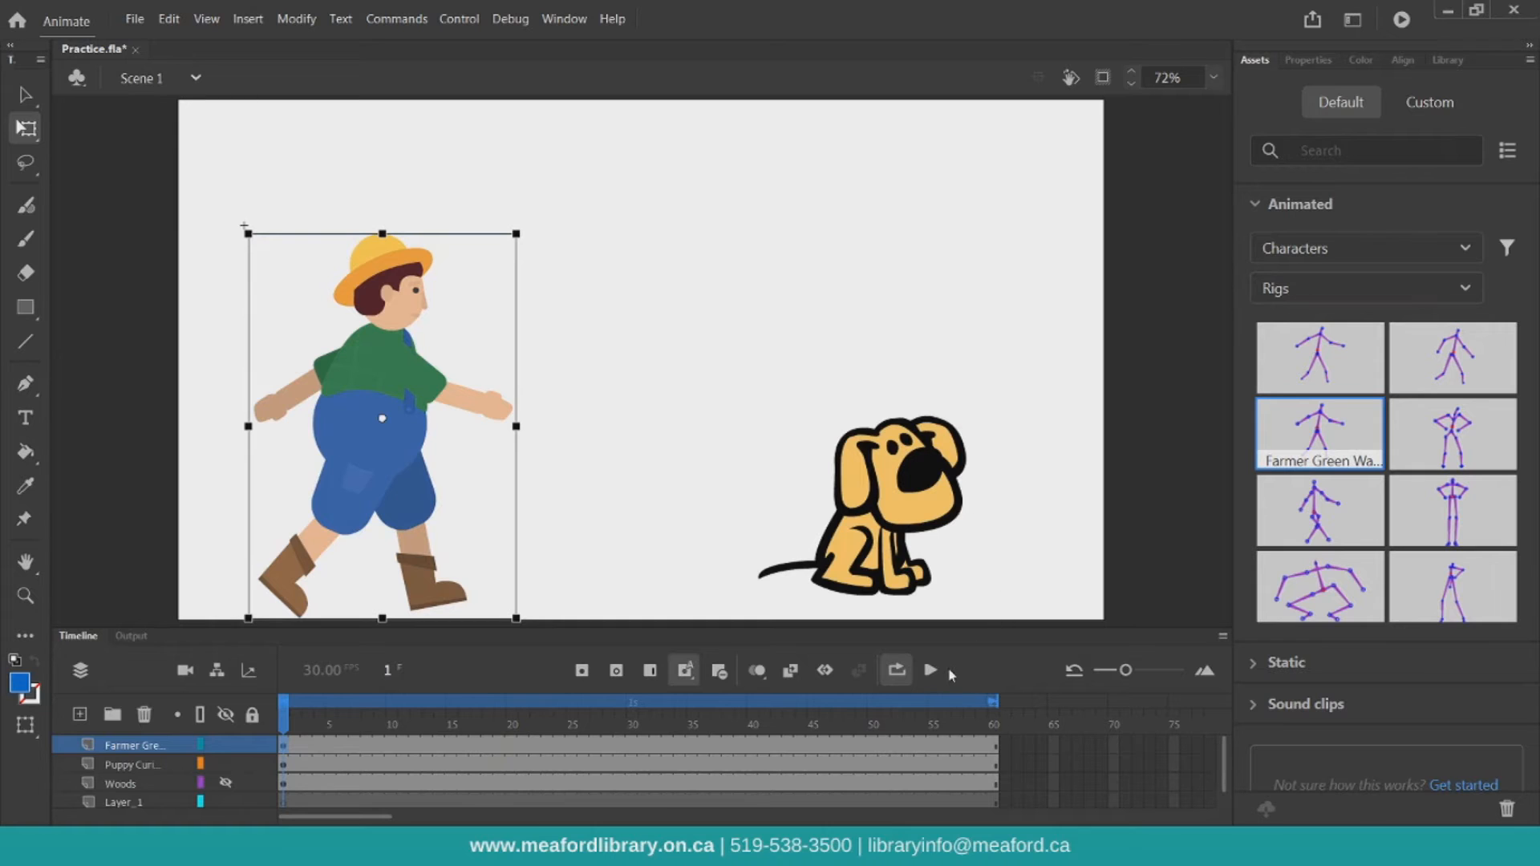
# Play the animation on the stage and run Test Movie, then close the test window and scrub to frame 60
pyautogui.click(935, 670)
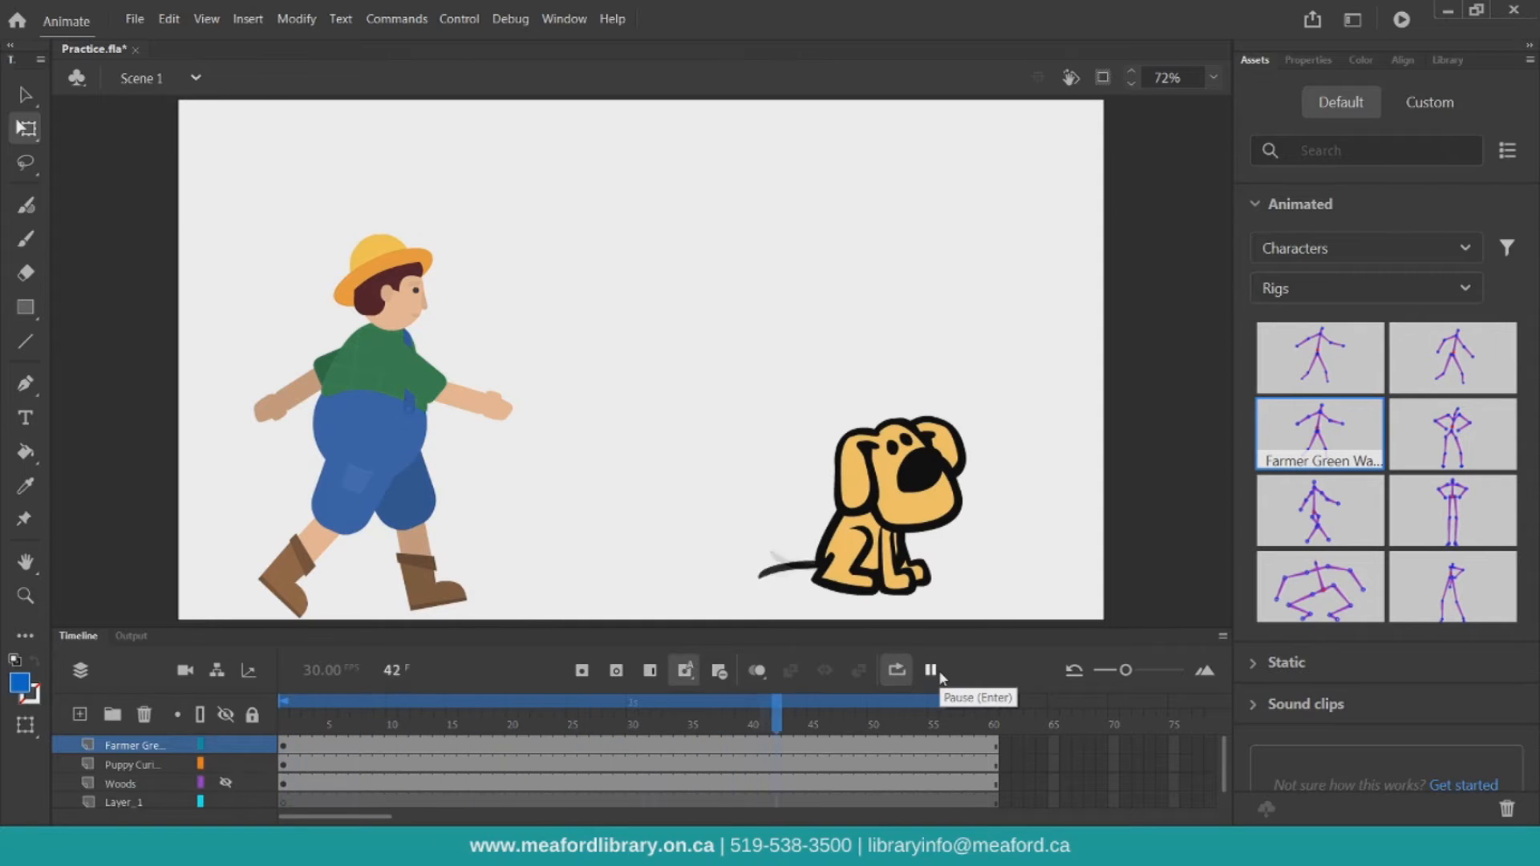
pyautogui.click(933, 672)
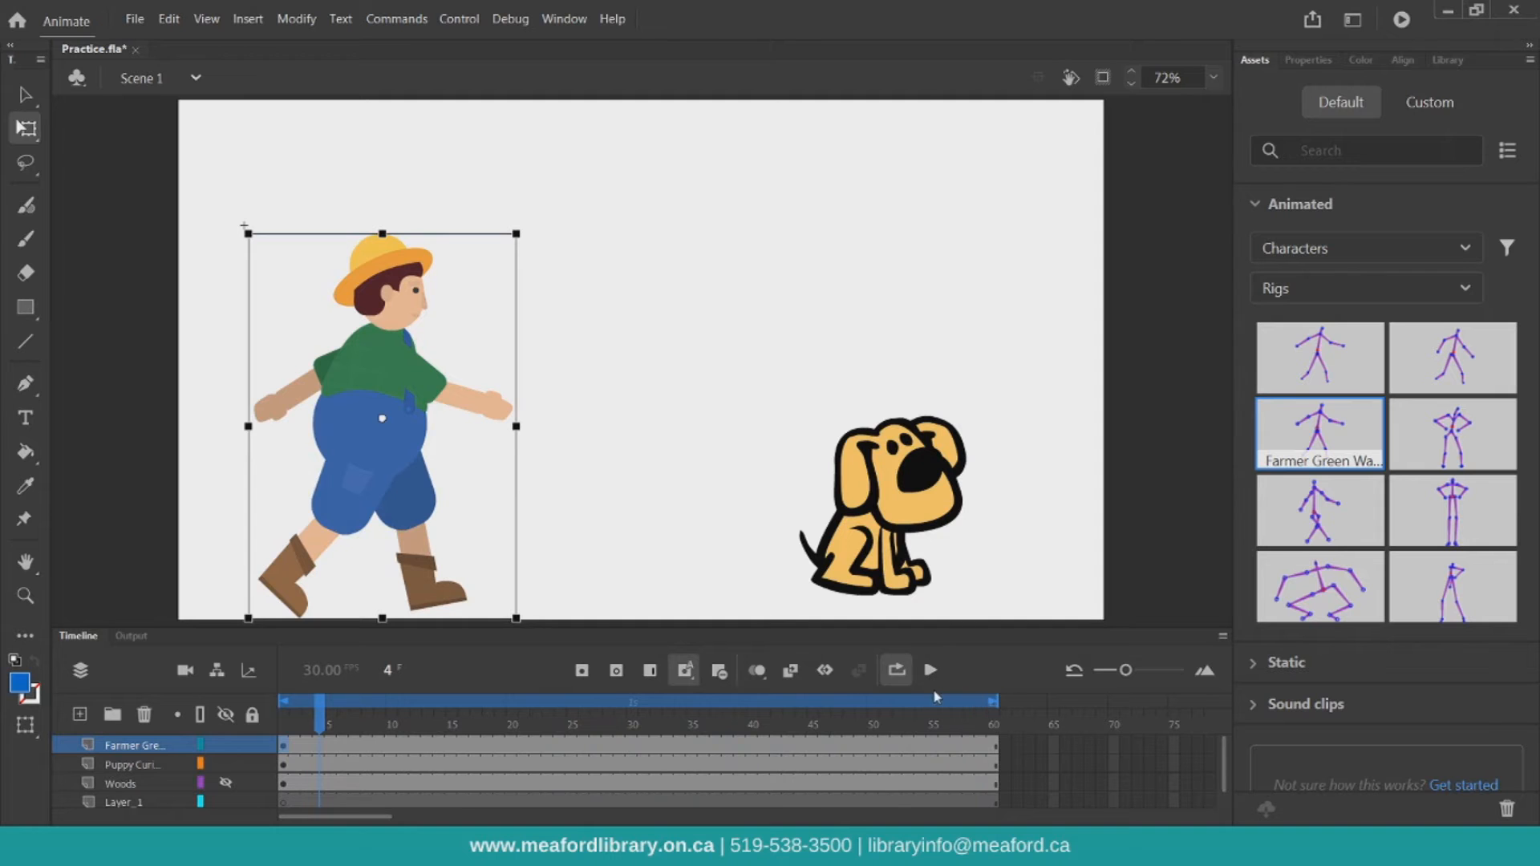
pyautogui.click(1403, 20)
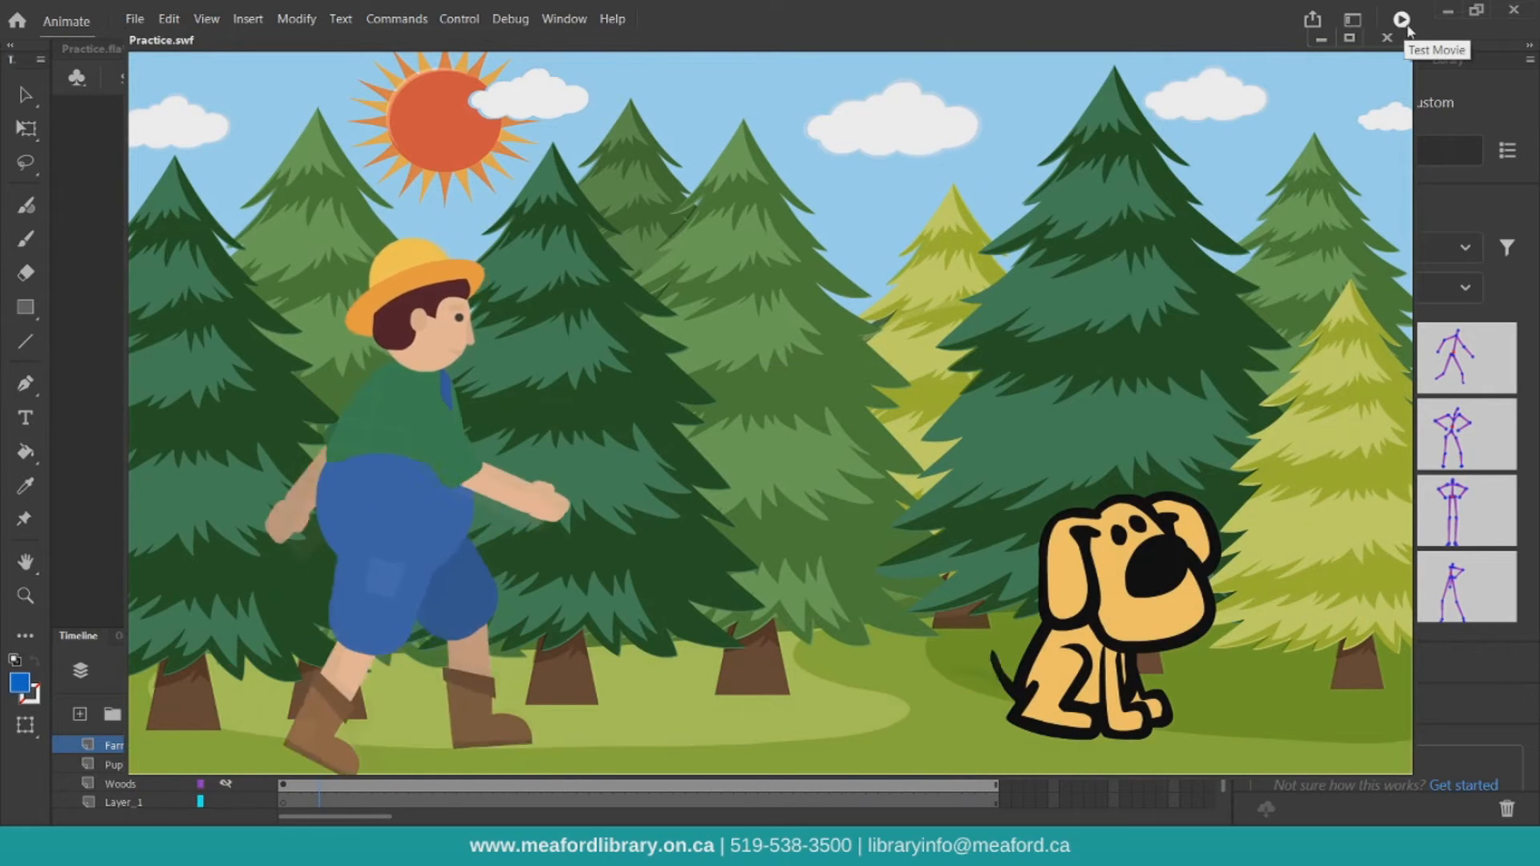
pyautogui.click(1399, 46)
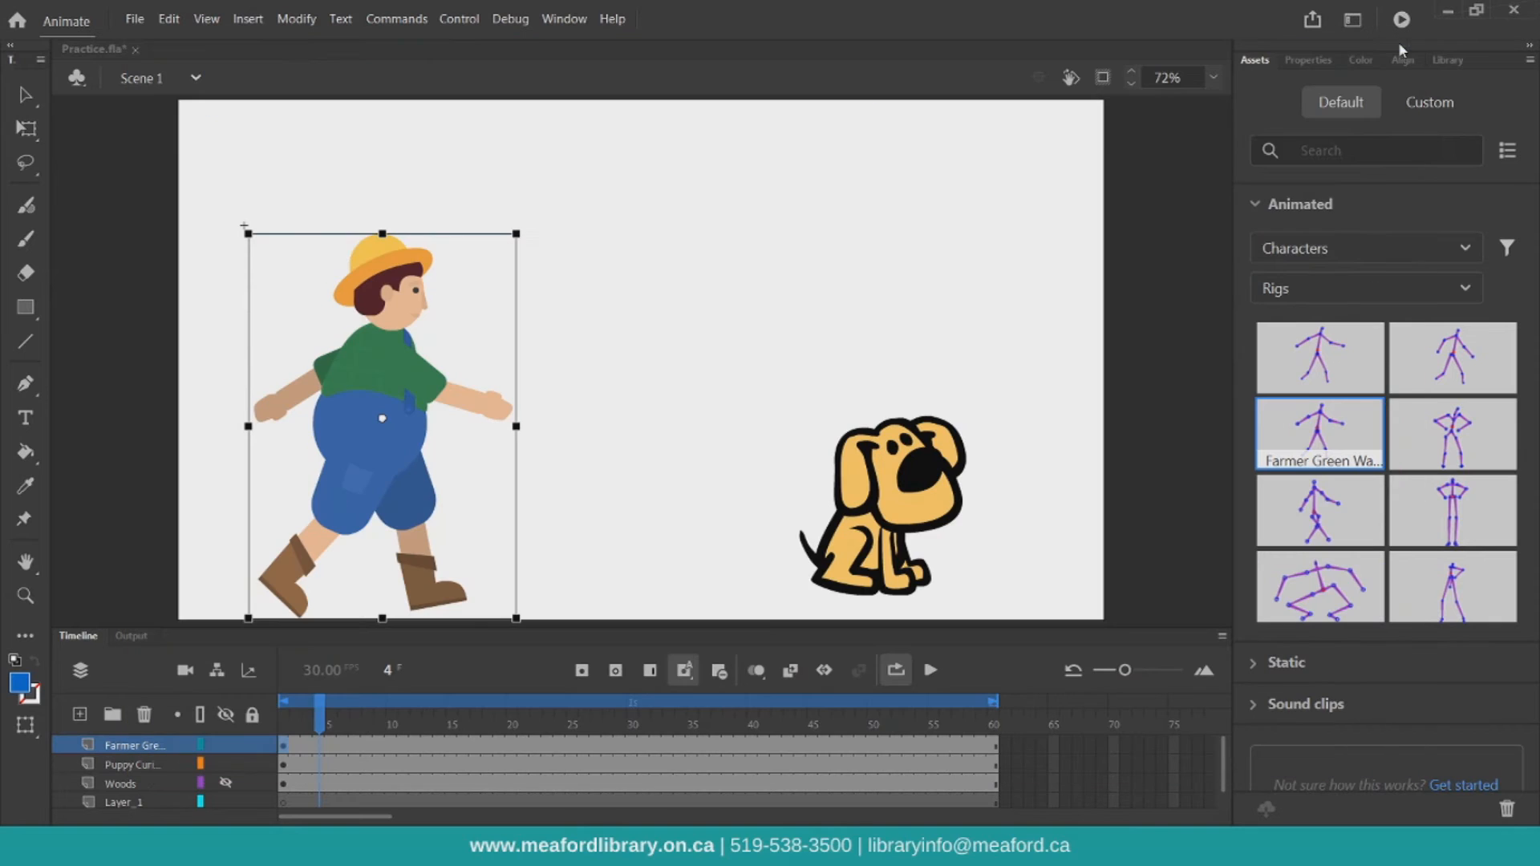
pyautogui.moveTo(321, 720); pyautogui.dragTo(1004, 742)
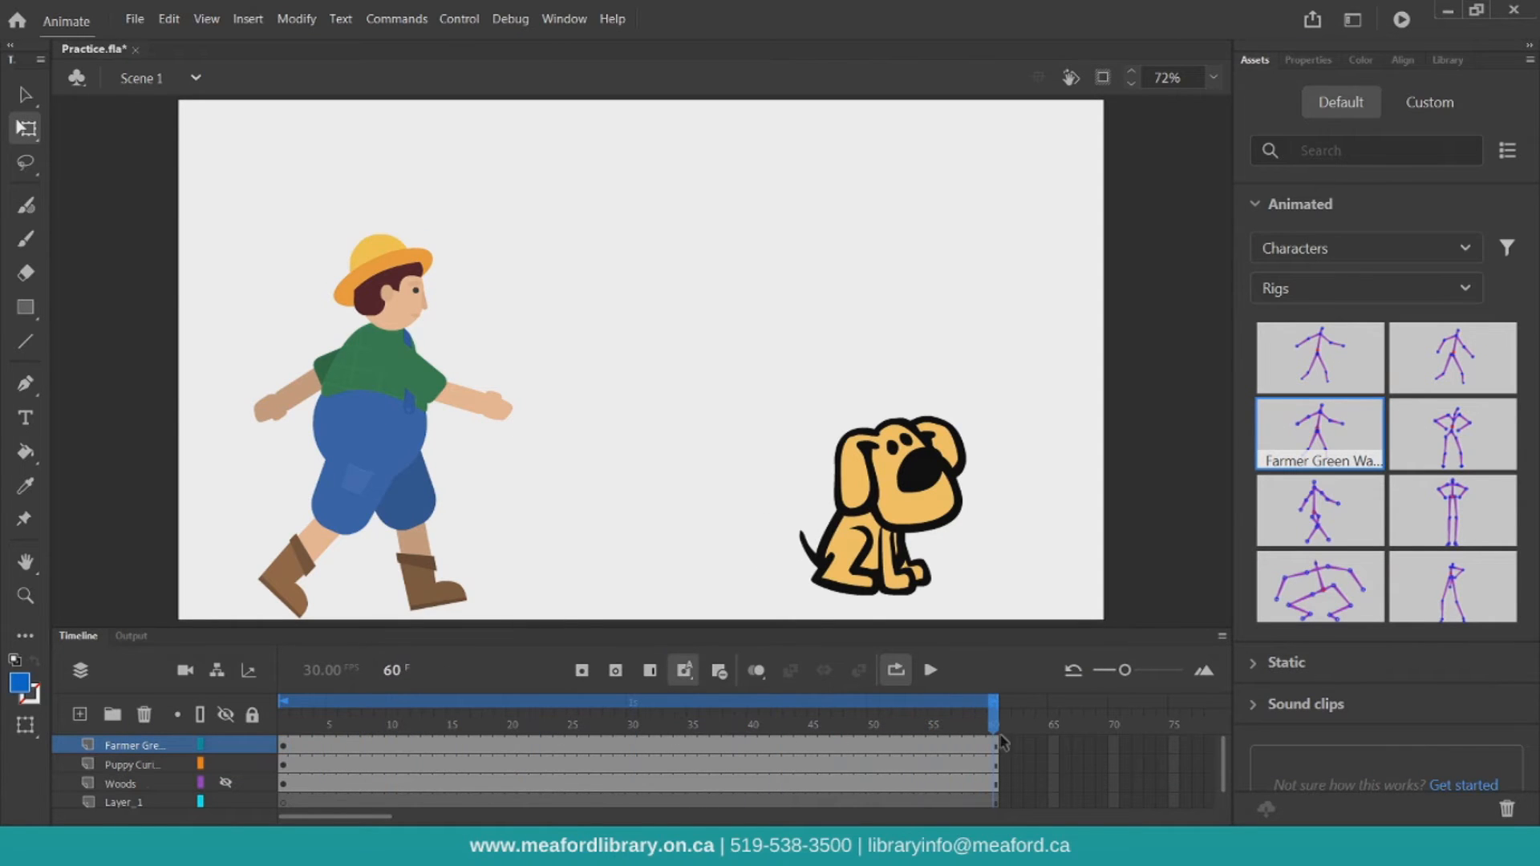
# At frame 60, insert a keyframe on the farmer layer and move the farmer to the stage's right edge
pyautogui.click(998, 749)
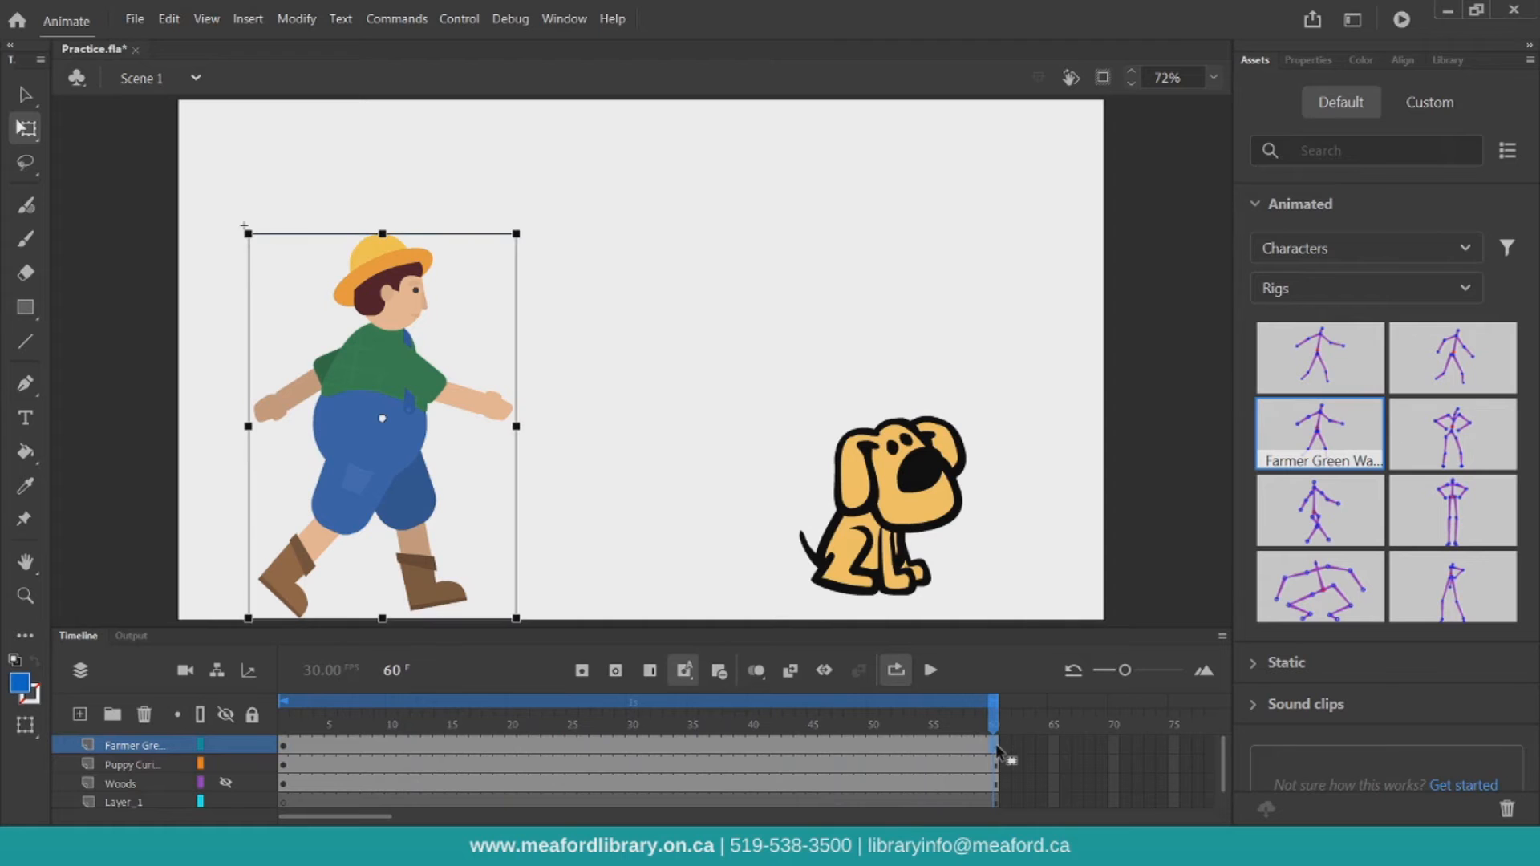
pyautogui.click(584, 672)
pyautogui.moveTo(402, 430); pyautogui.dragTo(991, 436)
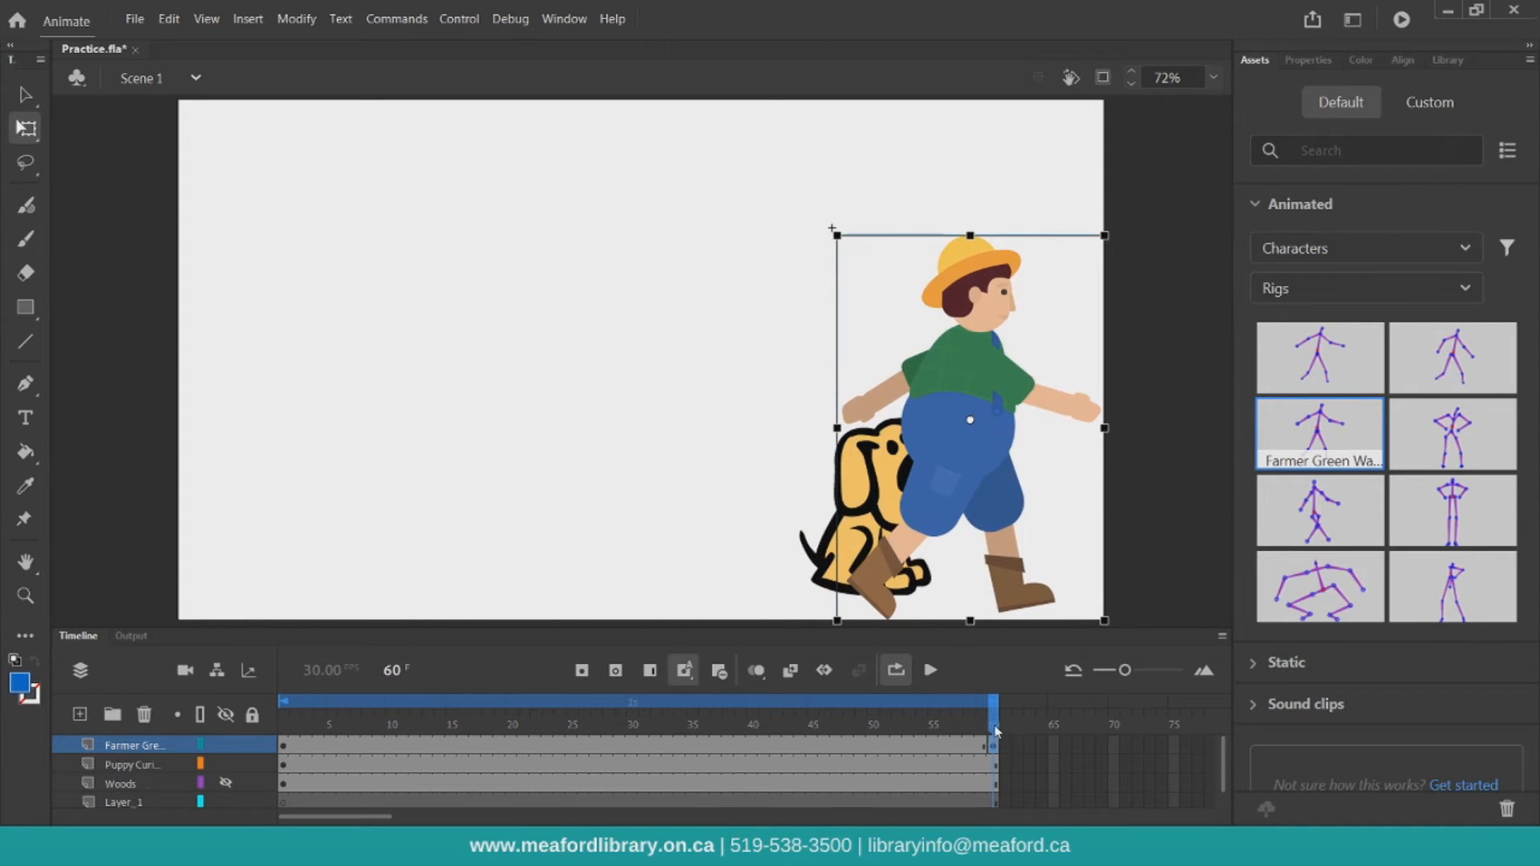
# Select a frame inside the farmer layer's span and insert a classic tween
pyautogui.click(596, 744)
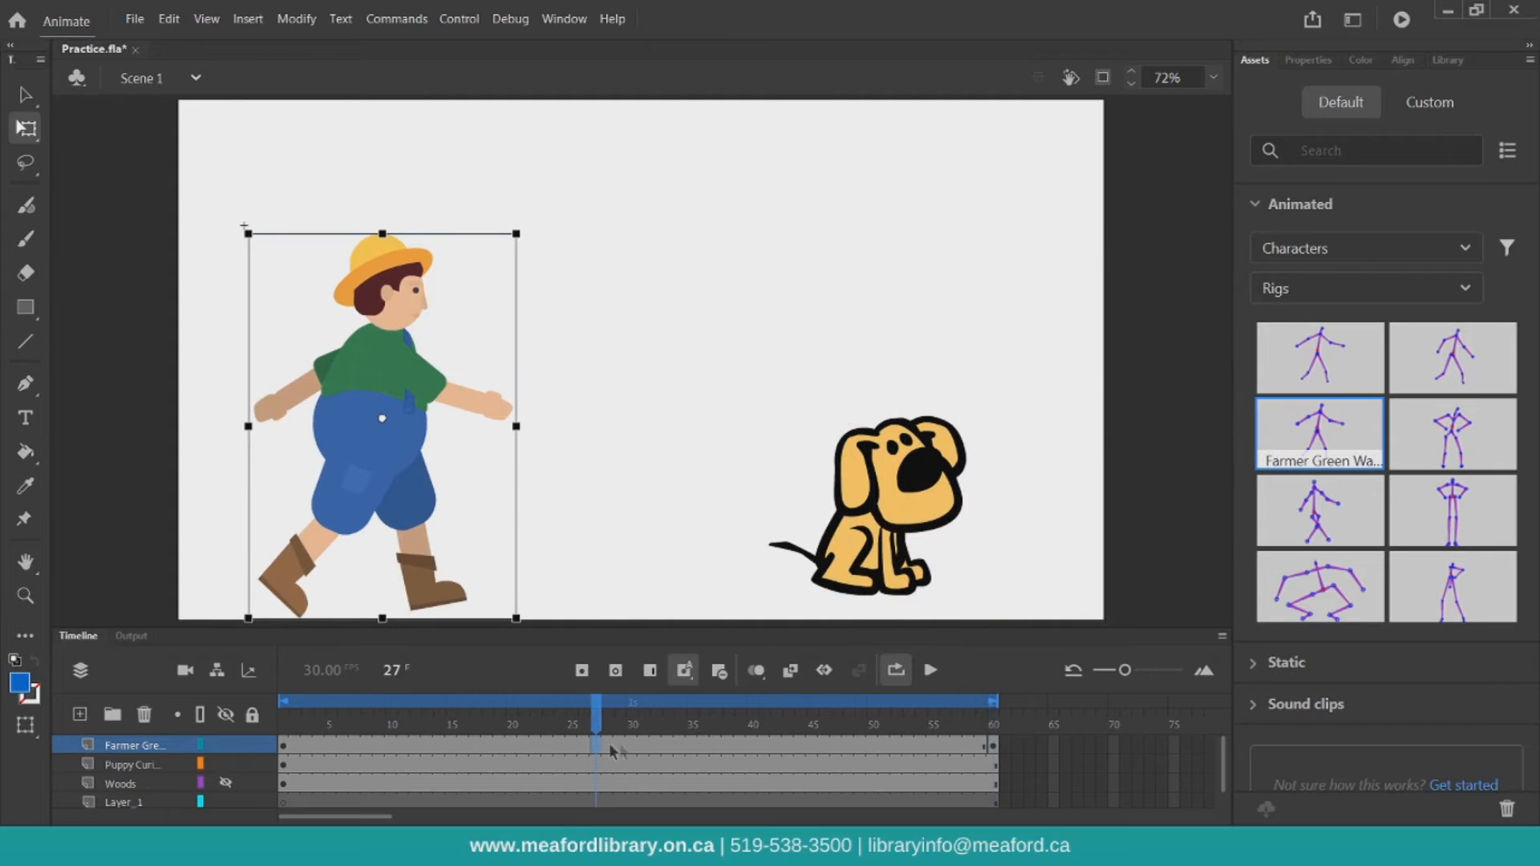
pyautogui.moveTo(596, 716); pyautogui.dragTo(658, 718)
pyautogui.click(604, 748)
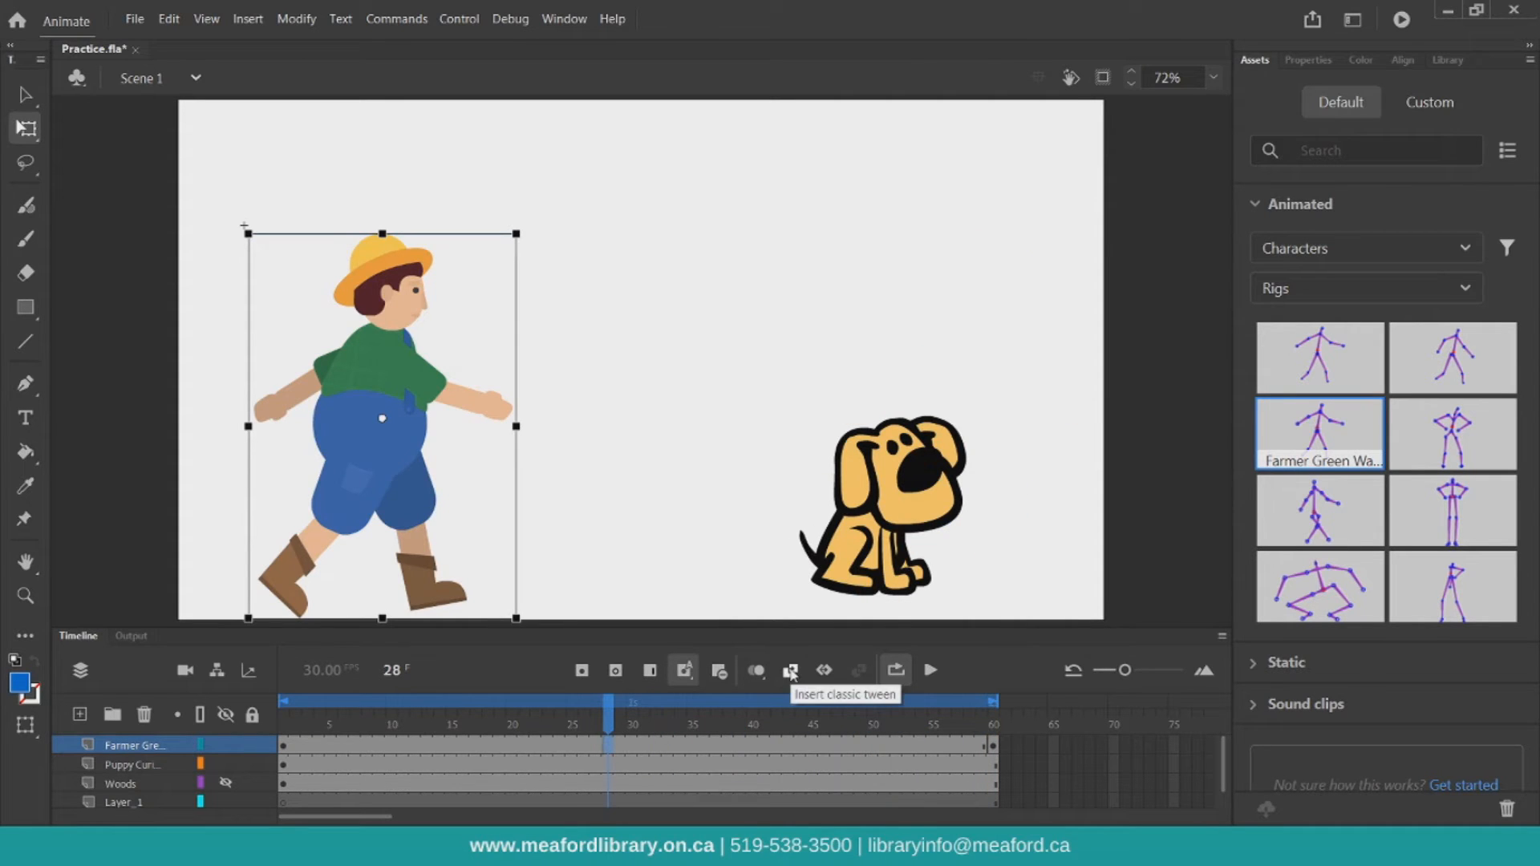
pyautogui.click(790, 670)
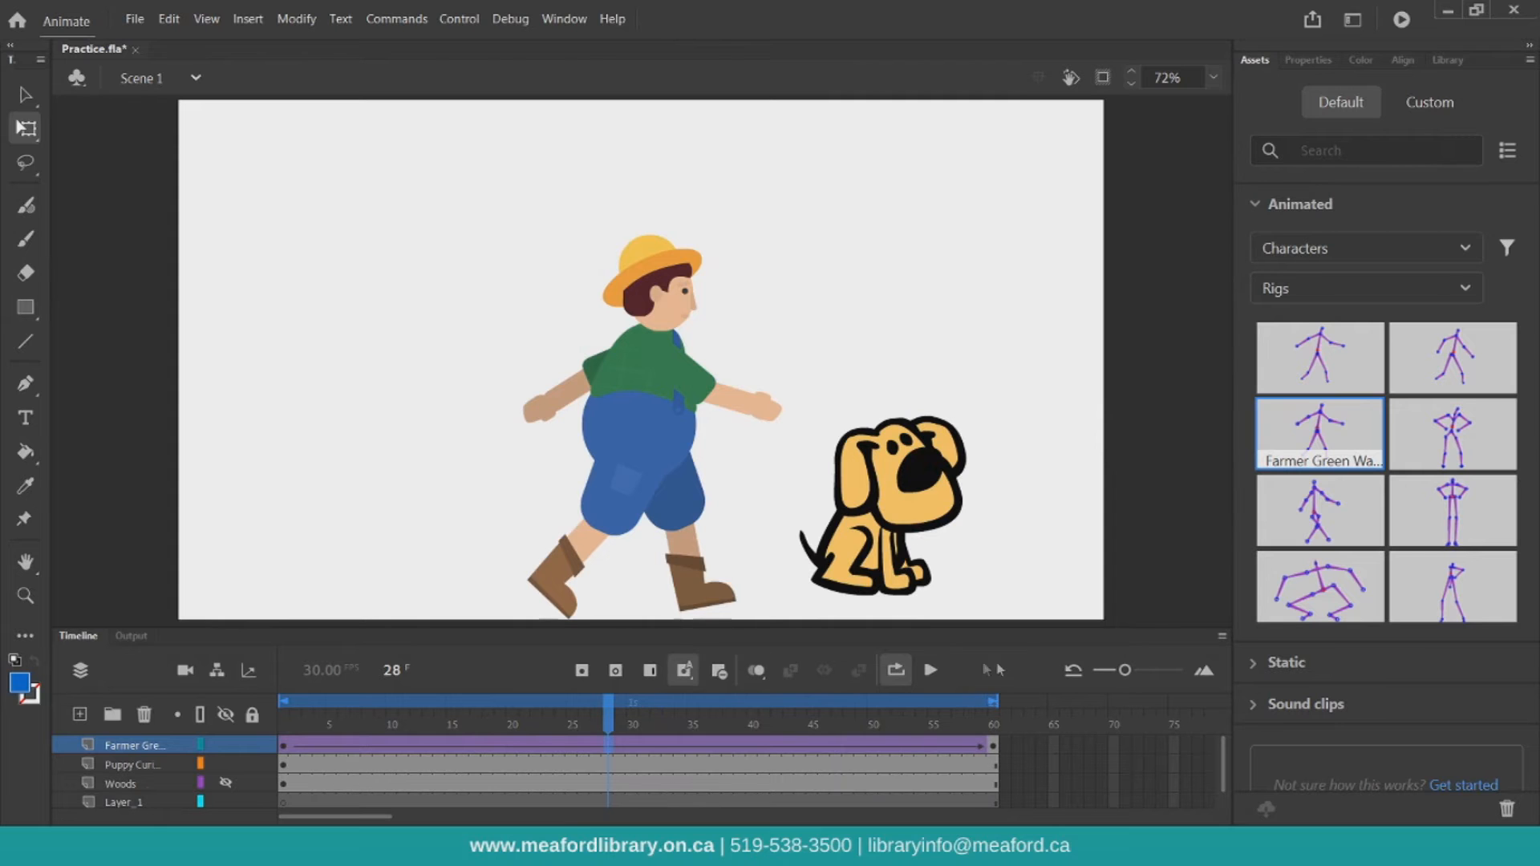
# Play and pause the animation on the stage, then run Test Movie and close the test window
pyautogui.click(931, 670)
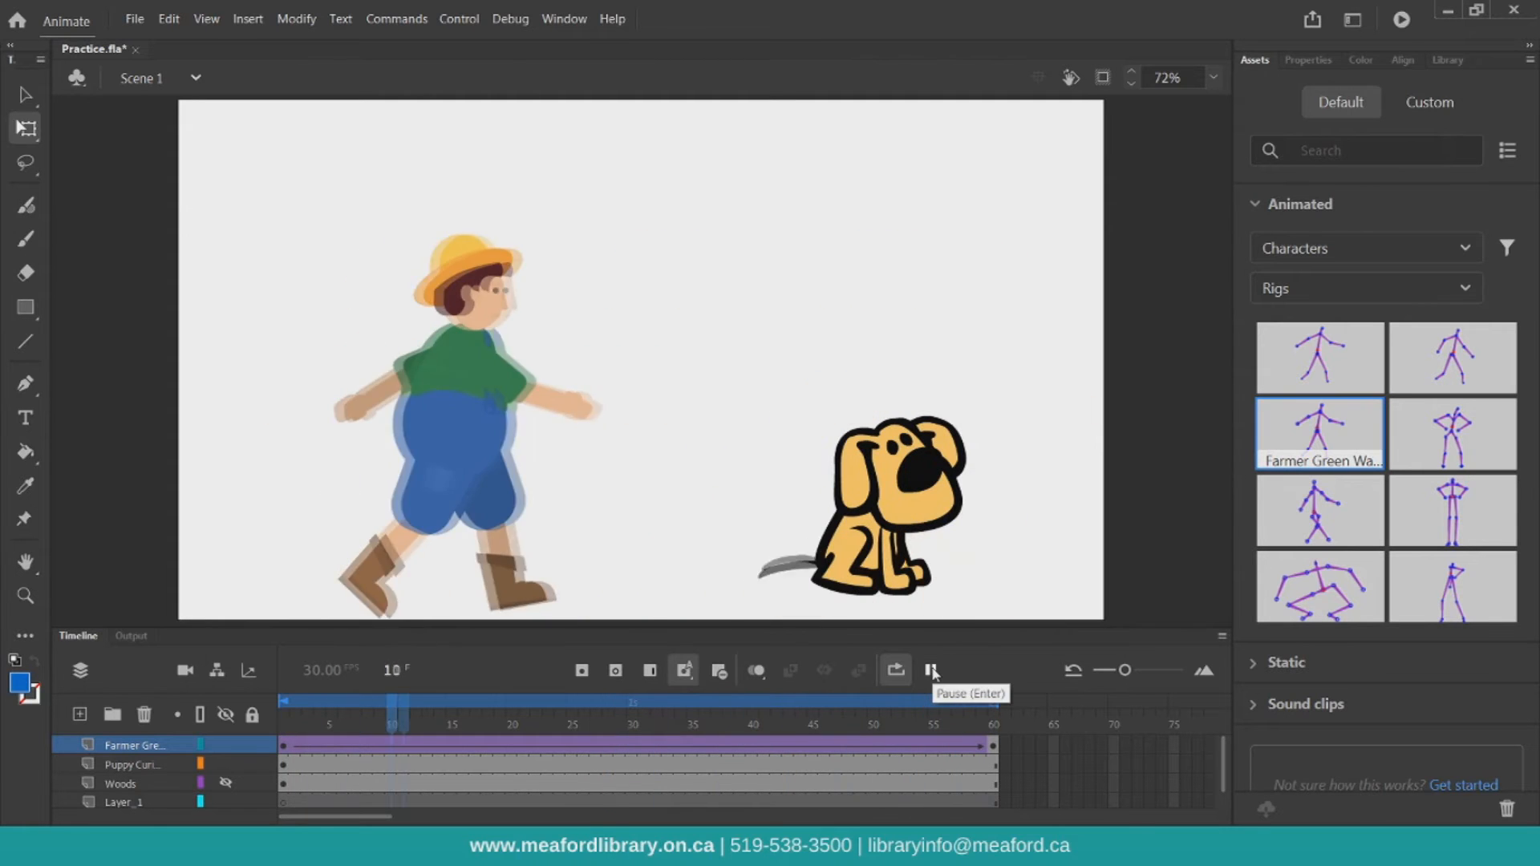
pyautogui.click(930, 671)
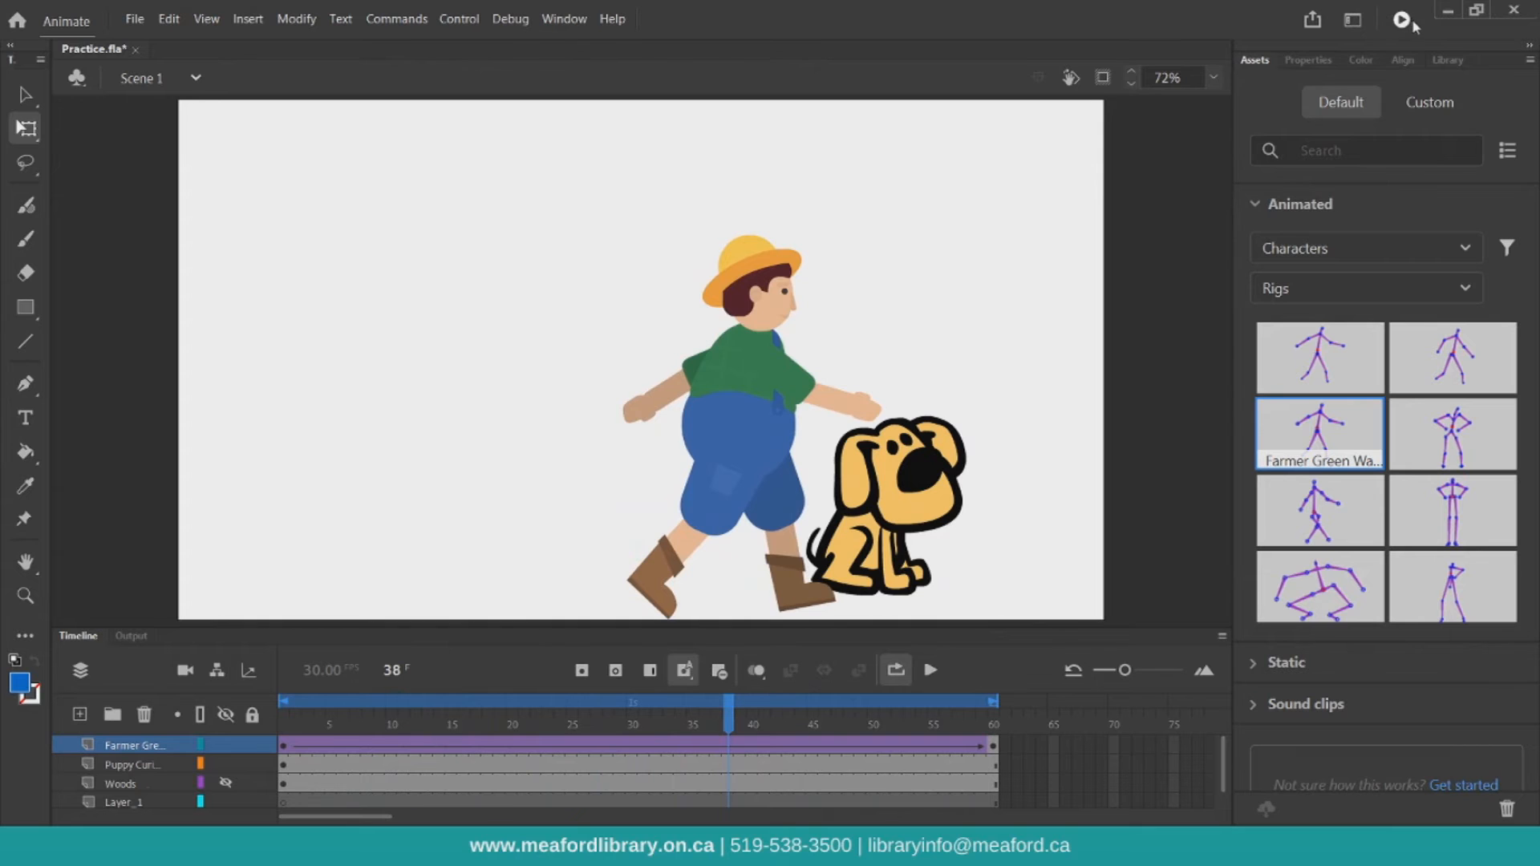
pyautogui.click(1404, 22)
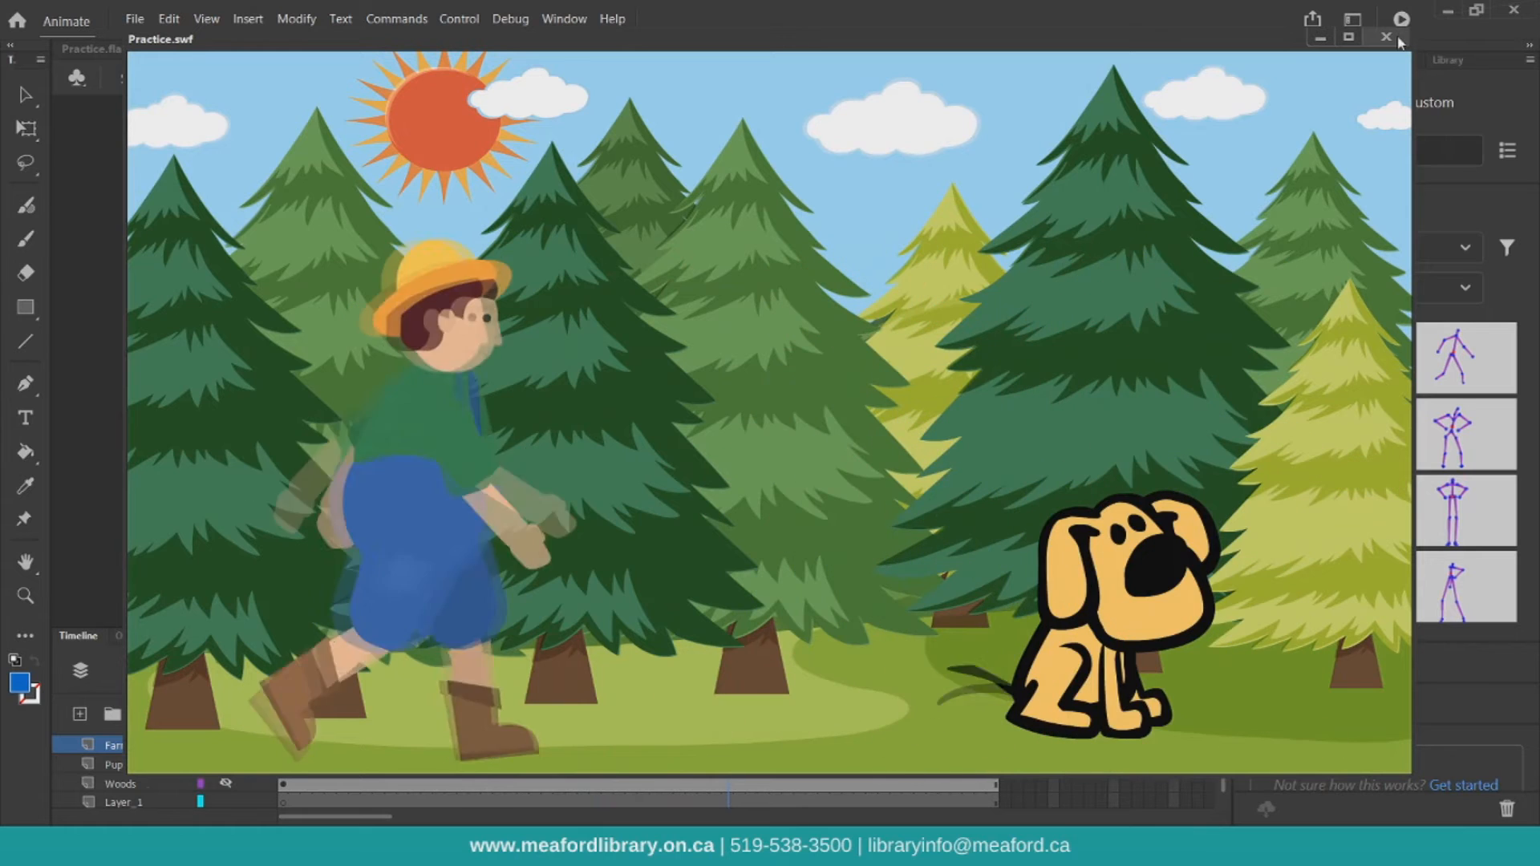
pyautogui.click(1389, 37)
# Delete the Farmer Green layer and open the Static Characters assets
pyautogui.click(133, 747)
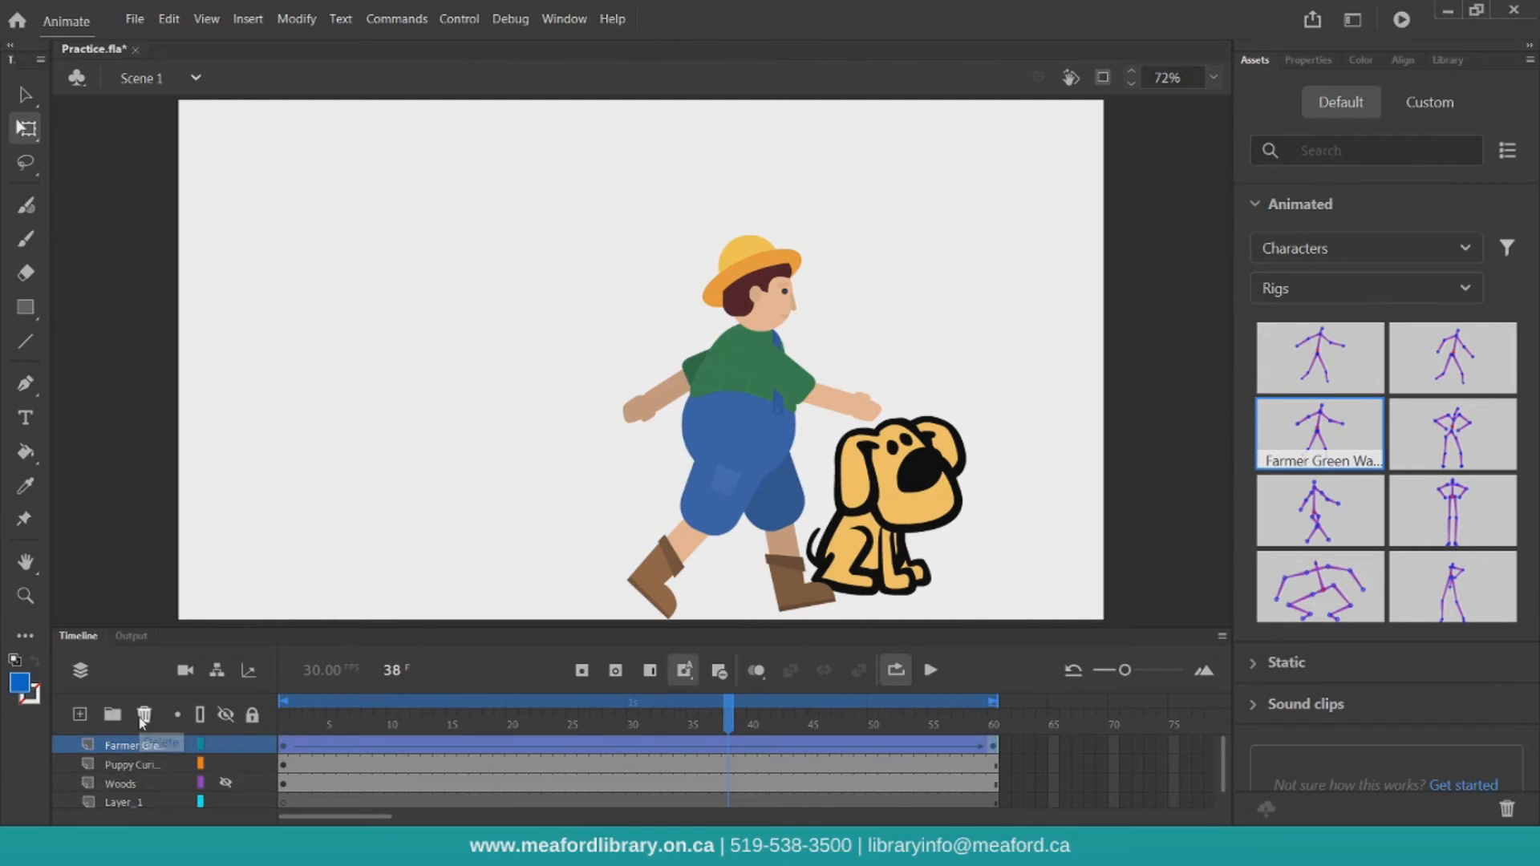
pyautogui.click(144, 715)
pyautogui.click(1254, 206)
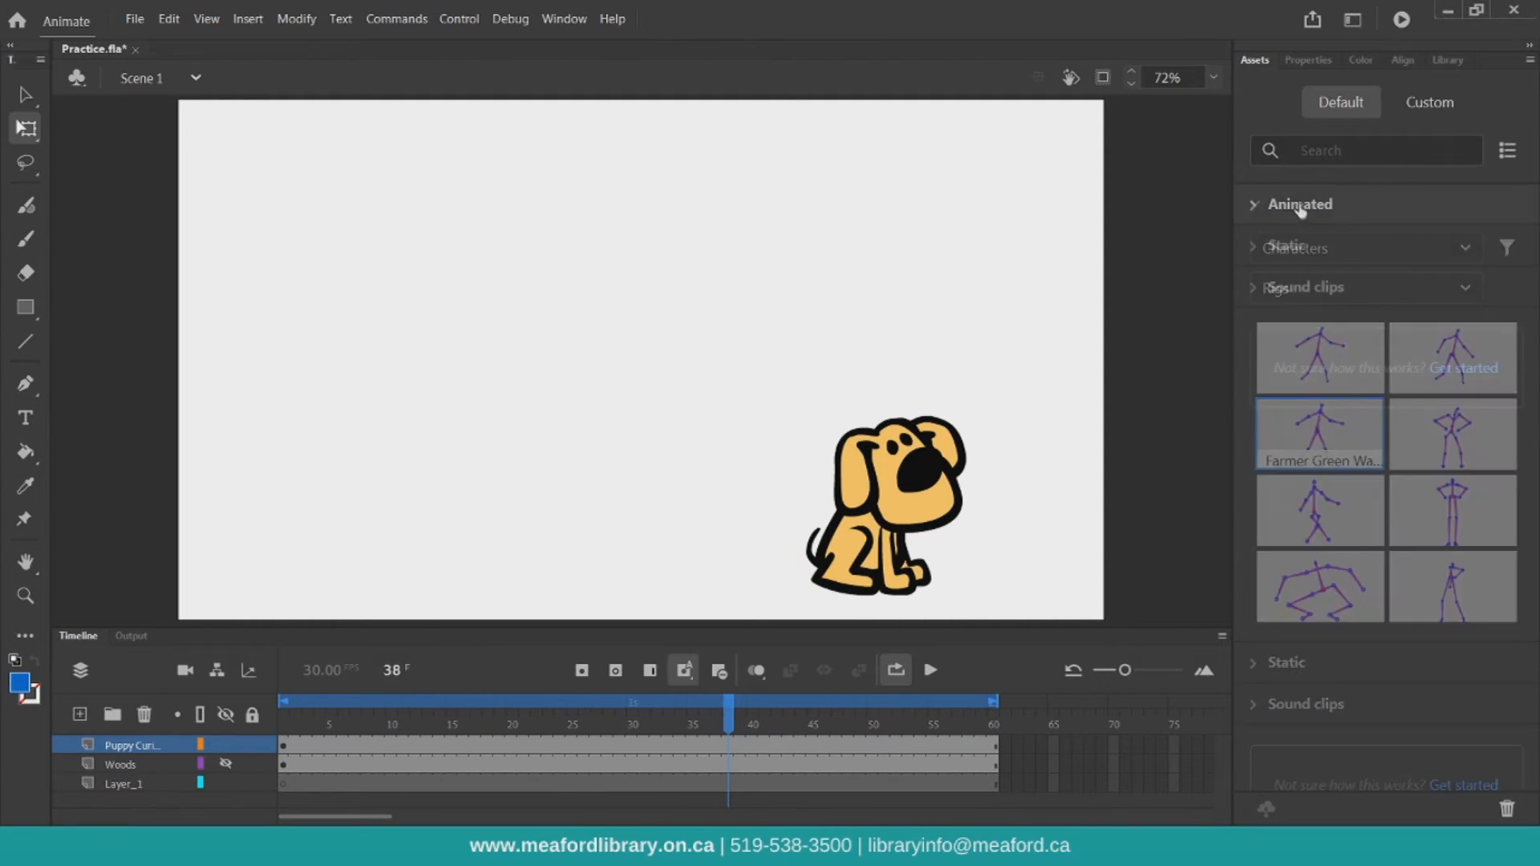
pyautogui.click(1280, 244)
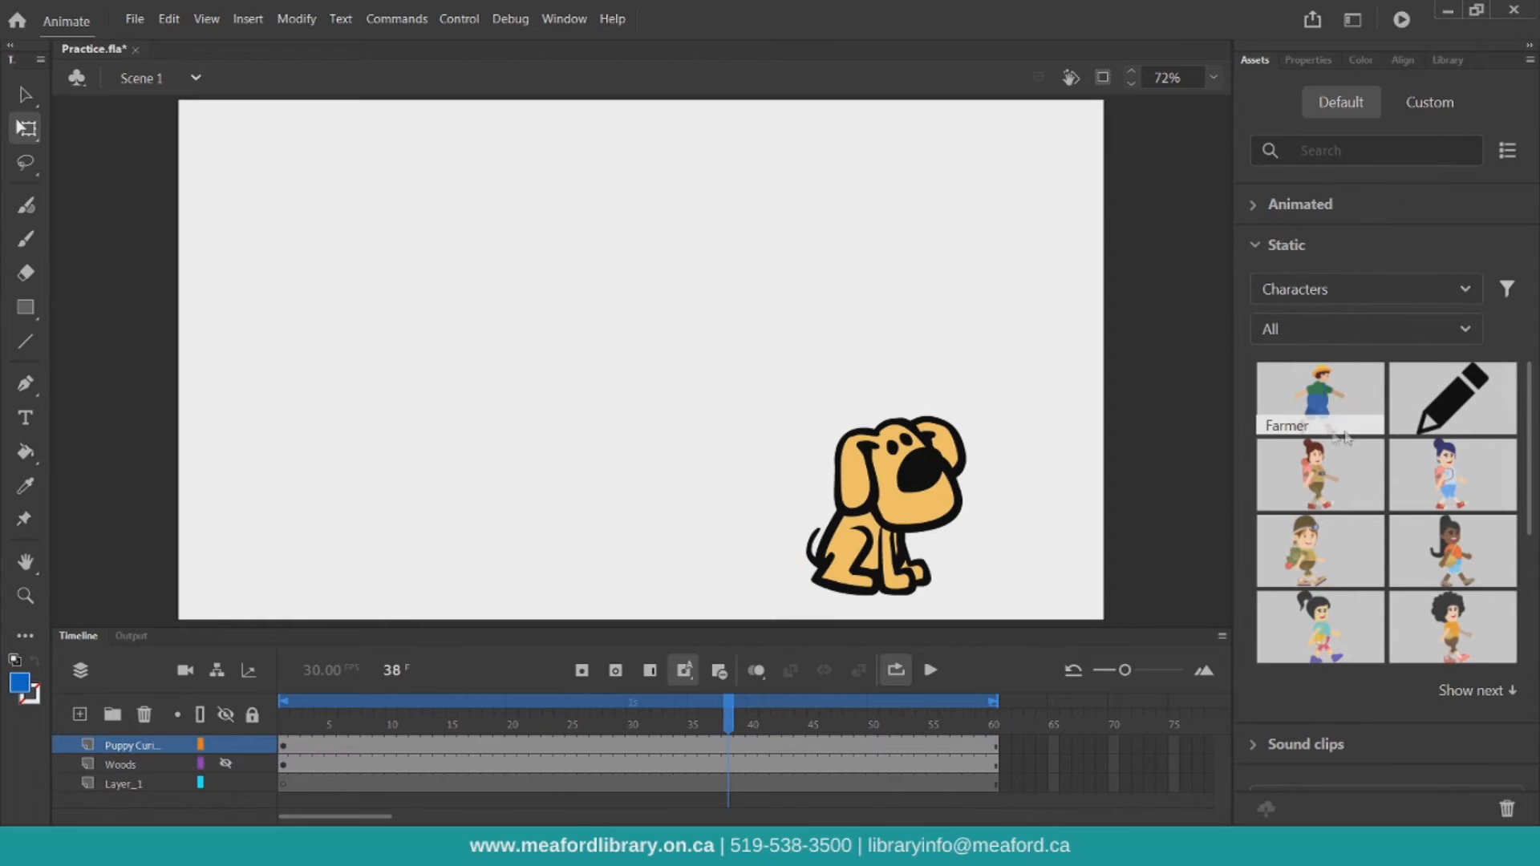
pyautogui.scroll(-1, 1345, 437)
pyautogui.scroll(-1, 1448, 470)
# Try placing the FarmerOrange character on the stage at frame 38, then undo it
pyautogui.moveTo(1318, 603); pyautogui.dragTo(284, 400)
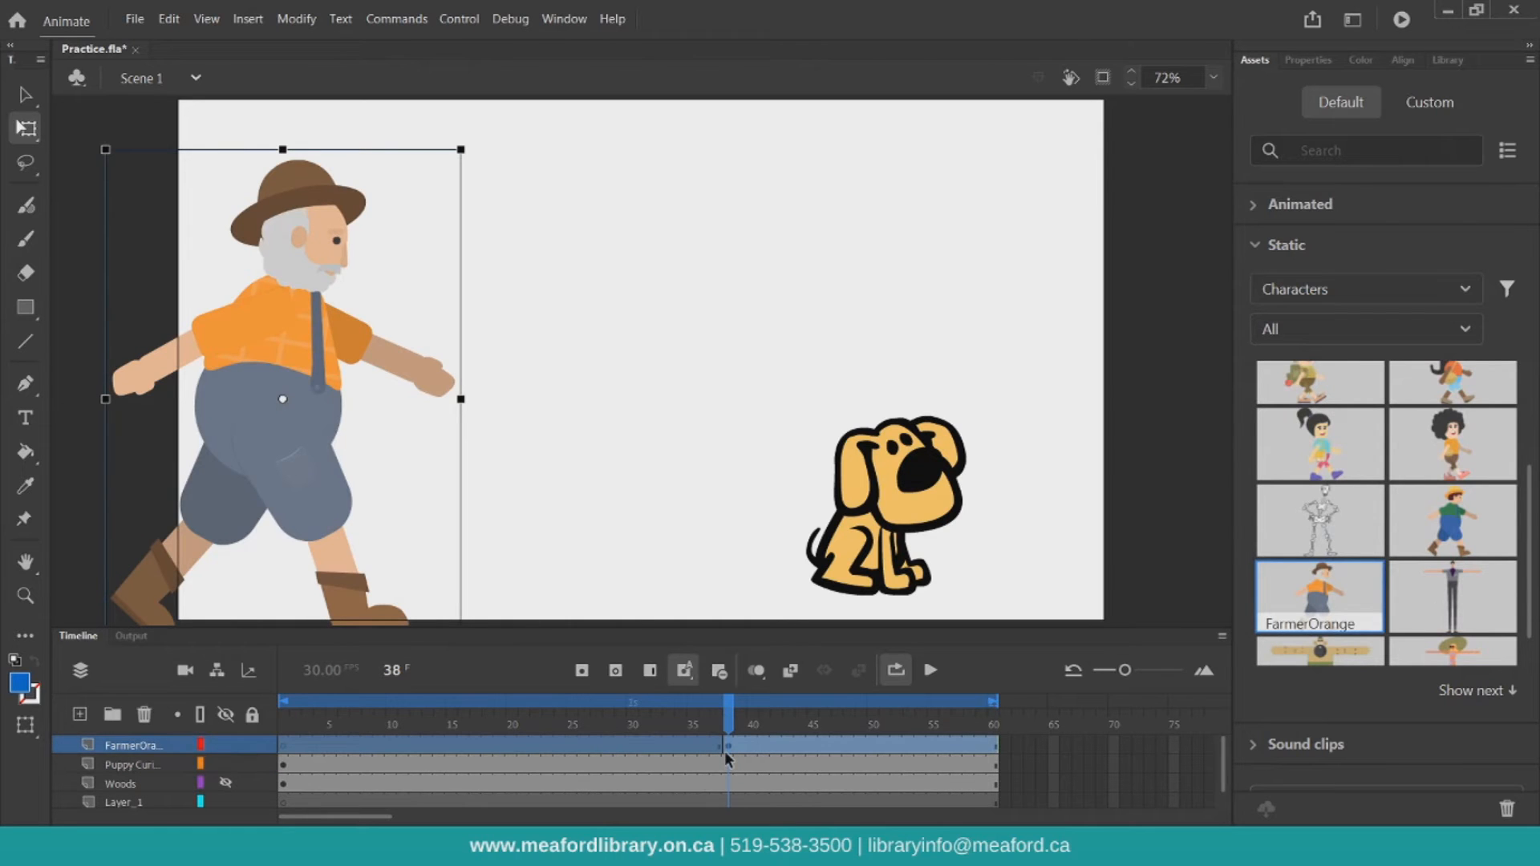
pyautogui.hotkey('ctrl', 'z')
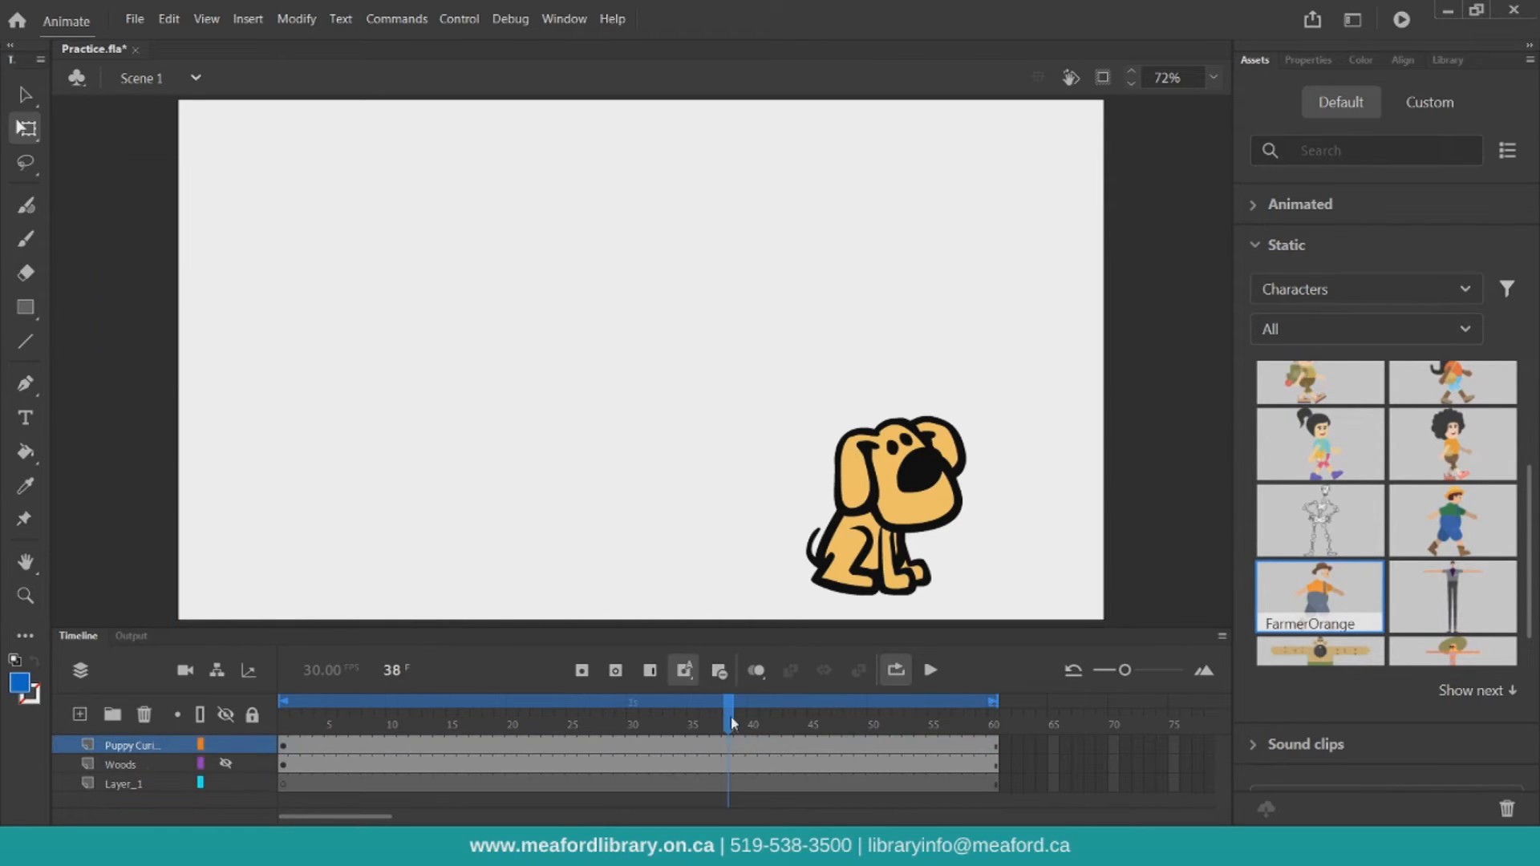
# At frame 1, add the FarmerOrange character to the stage, shrink it slightly and position it at the left side
pyautogui.moveTo(730, 717); pyautogui.dragTo(126, 655)
pyautogui.moveTo(1286, 571); pyautogui.dragTo(403, 393)
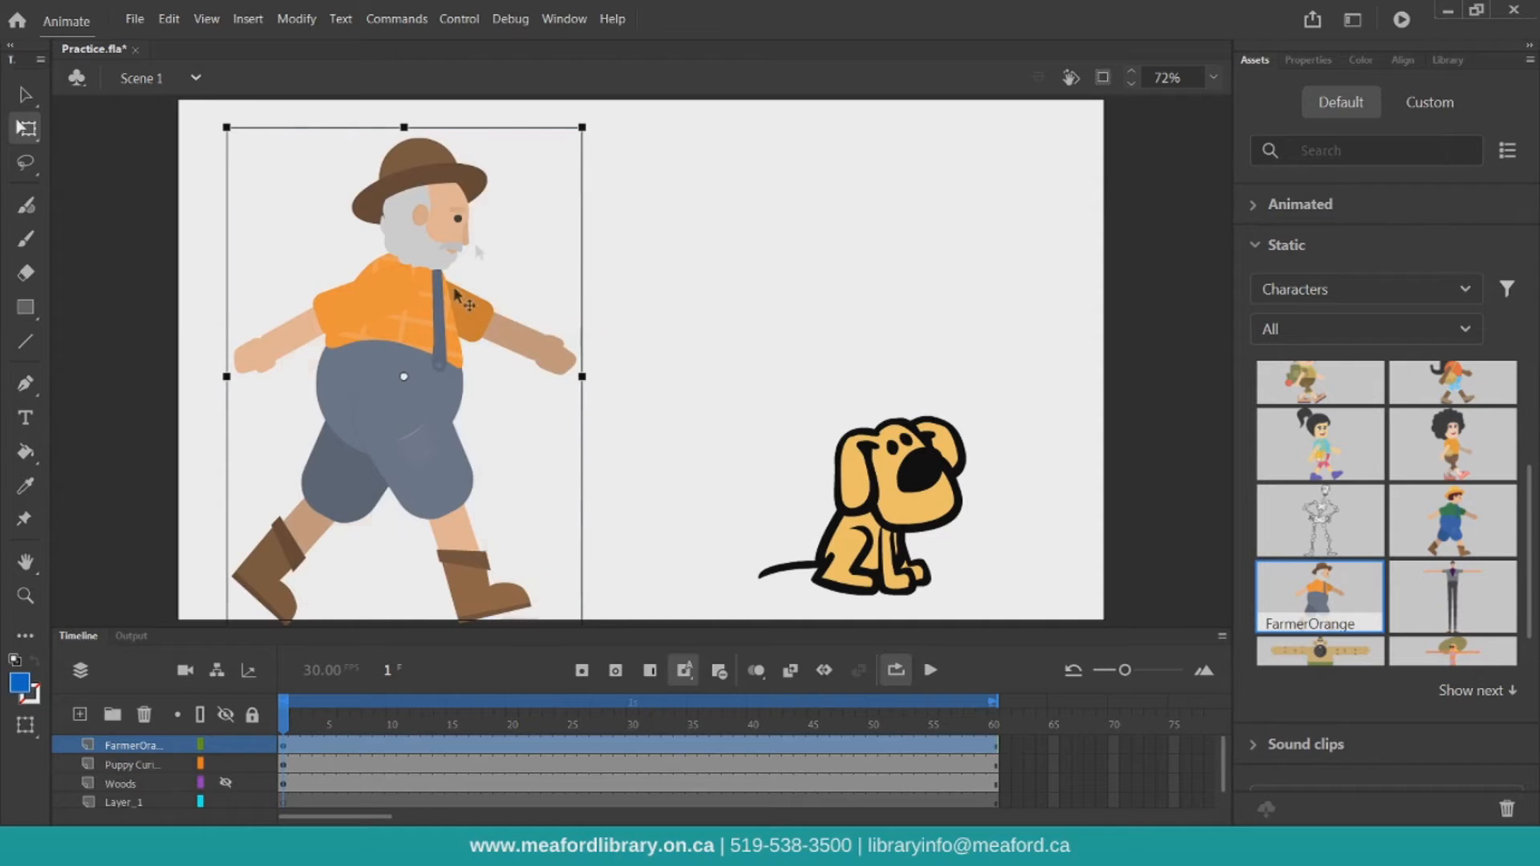
pyautogui.moveTo(583, 126)
pyautogui.mouseDown()
pyautogui.moveTo(545, 153)
pyautogui.moveTo(555, 138)
pyautogui.mouseUp()
pyautogui.moveTo(402, 425); pyautogui.dragTo(363, 435)
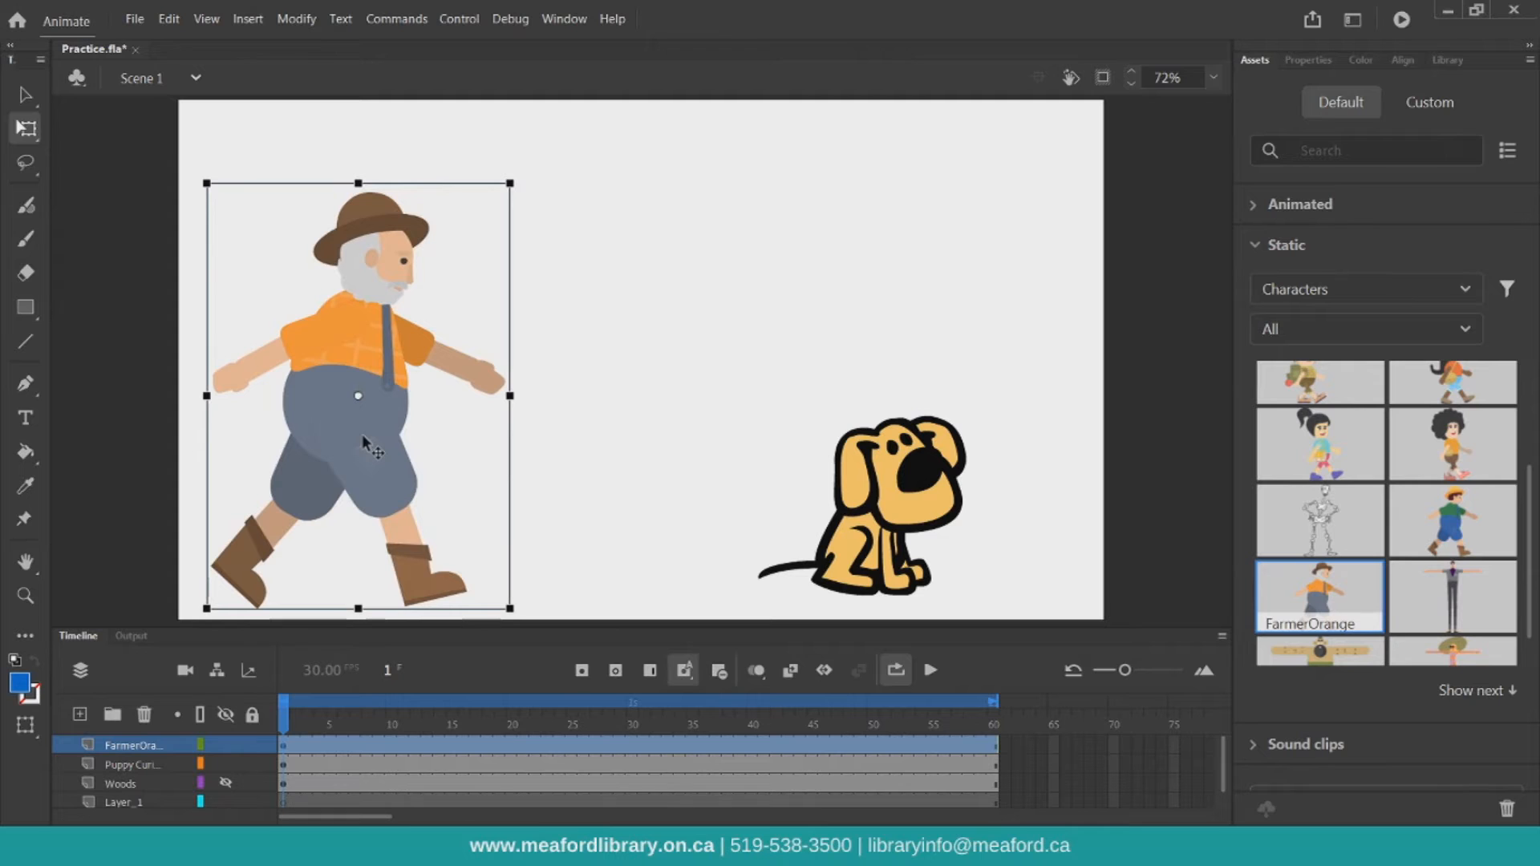
# Inside the FarmerOrange symbol, apply the walk rig from the Animated Rigs assets to the character
pyautogui.click(1266, 204)
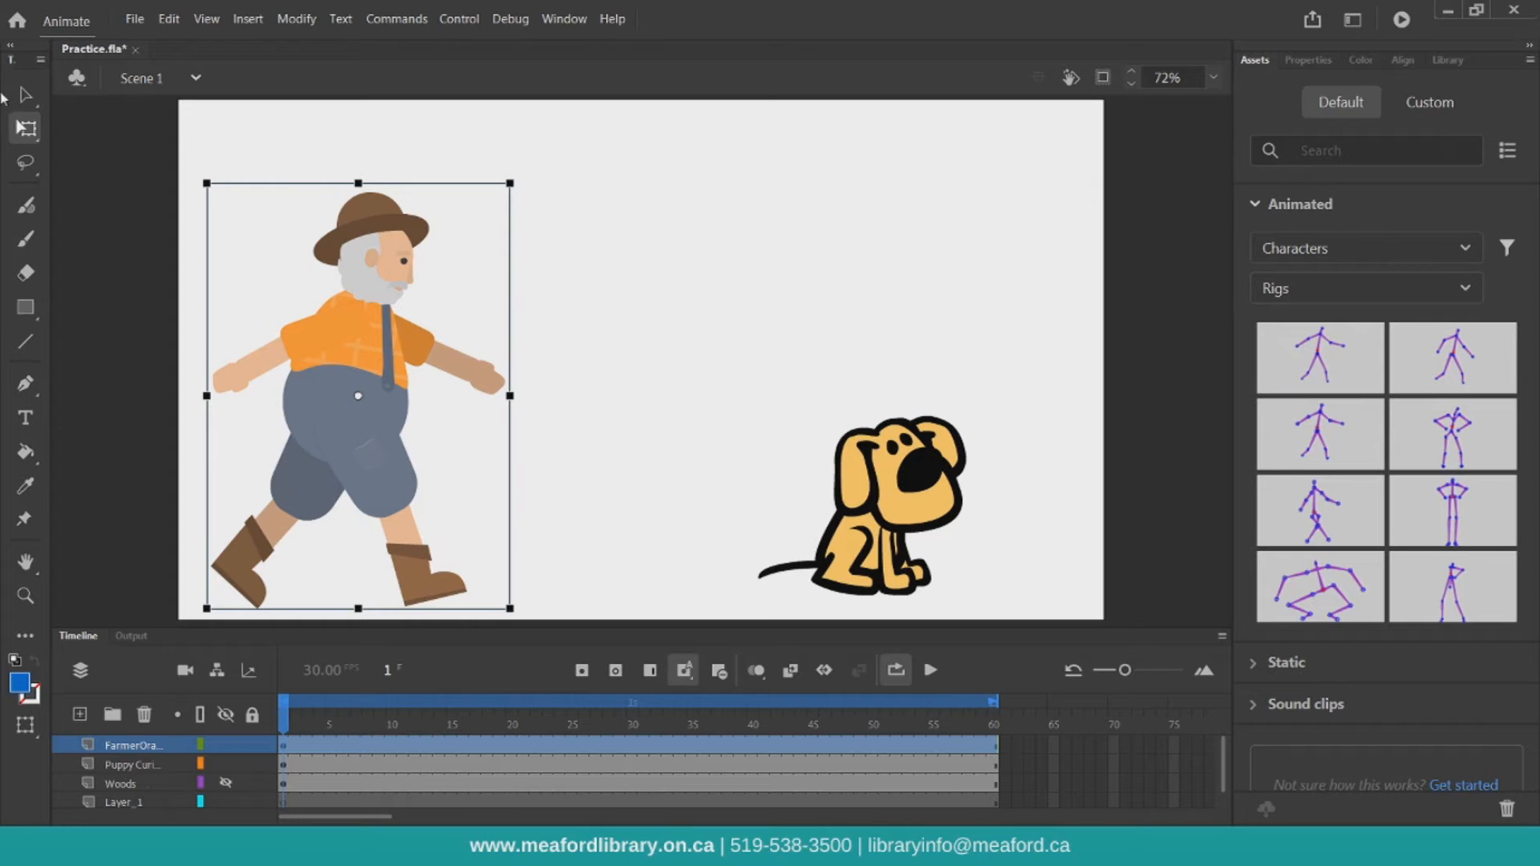
pyautogui.doubleClick(356, 409)
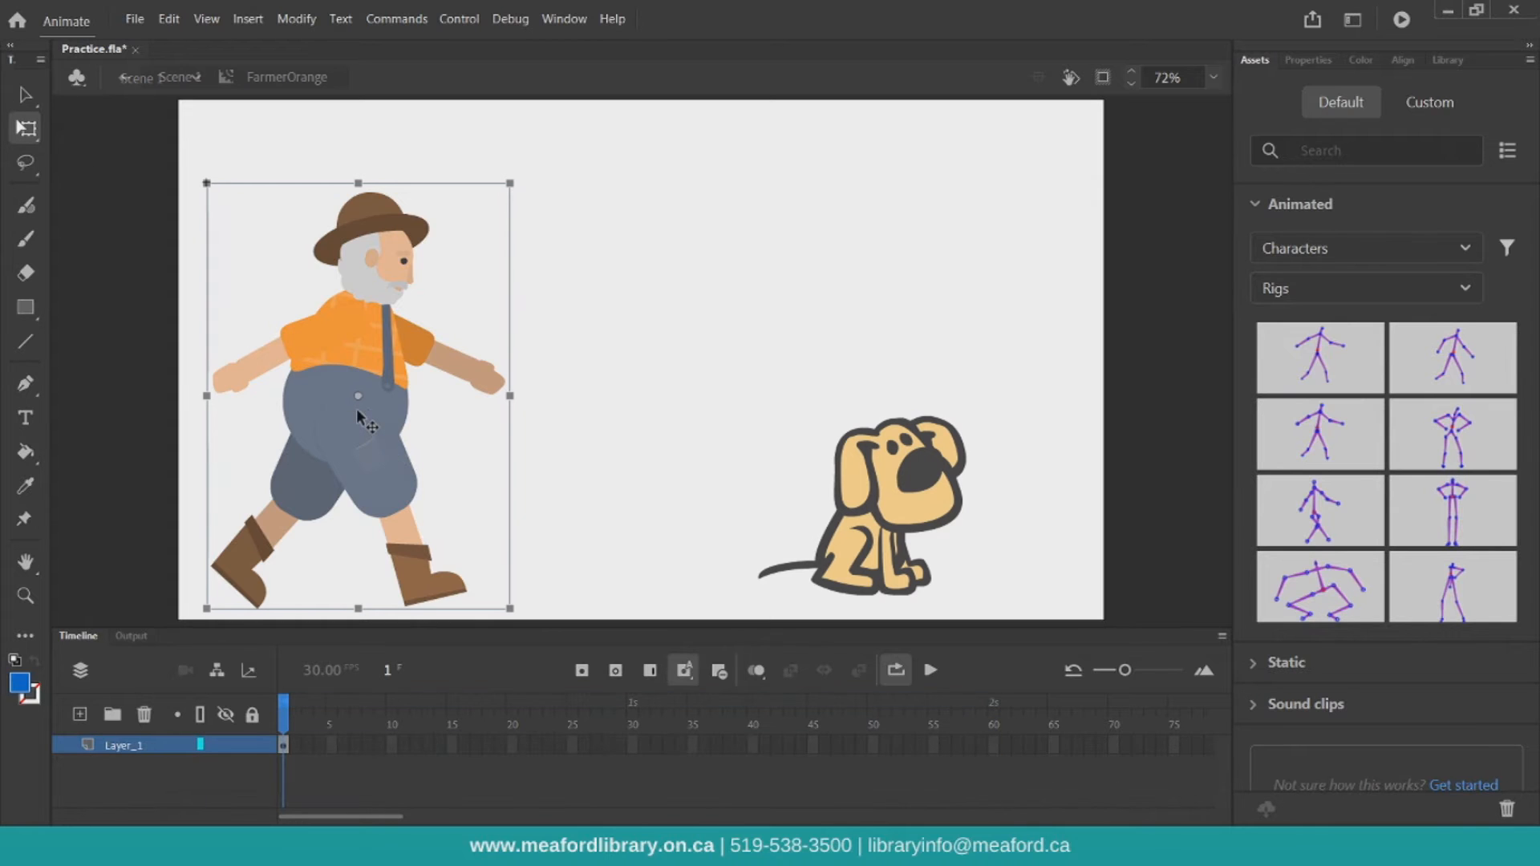
pyautogui.click(1214, 78)
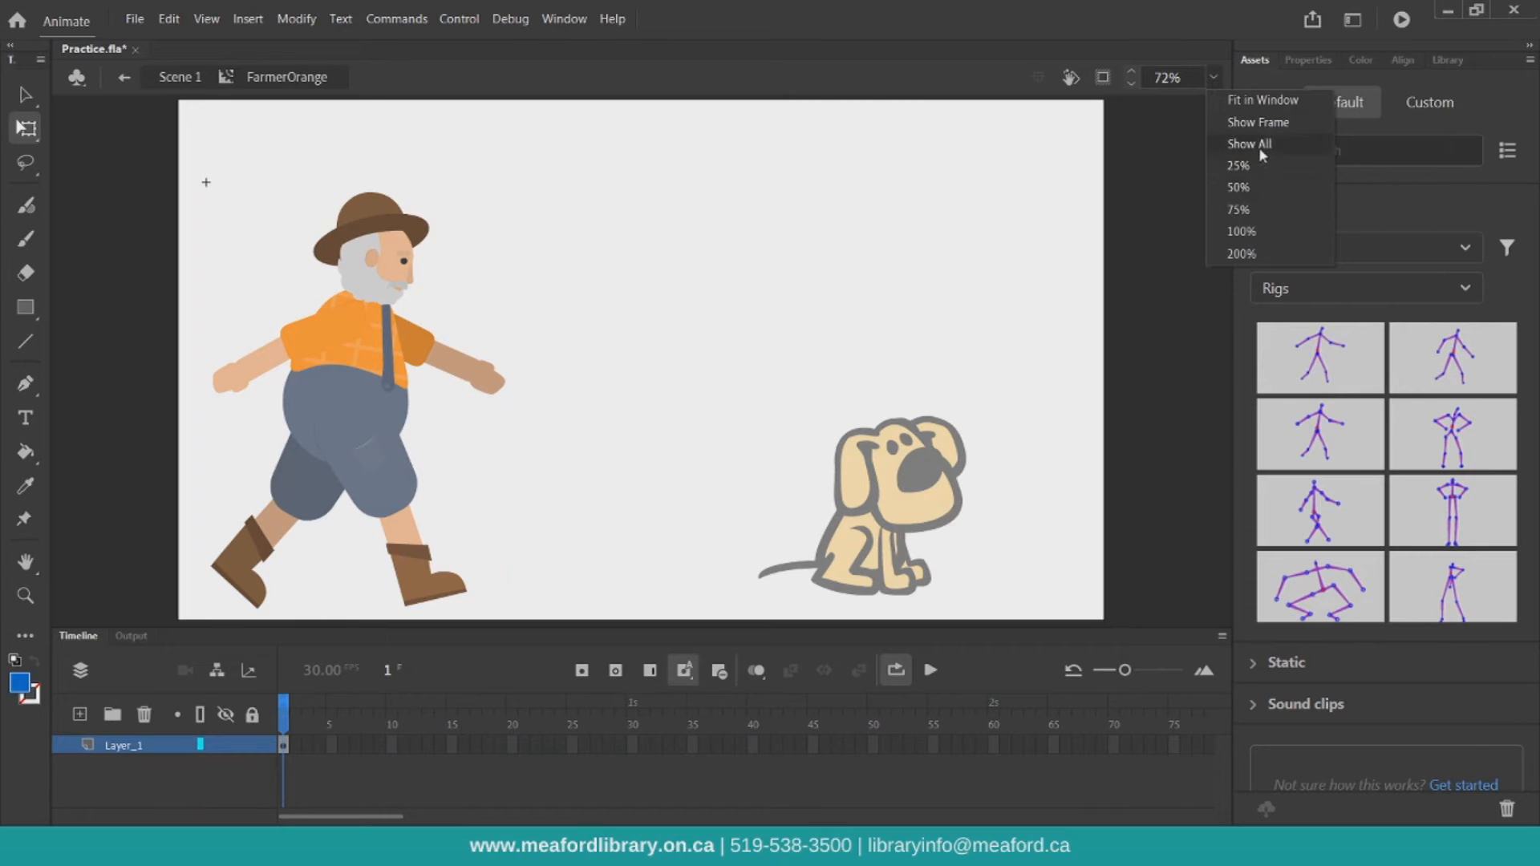
pyautogui.click(1241, 231)
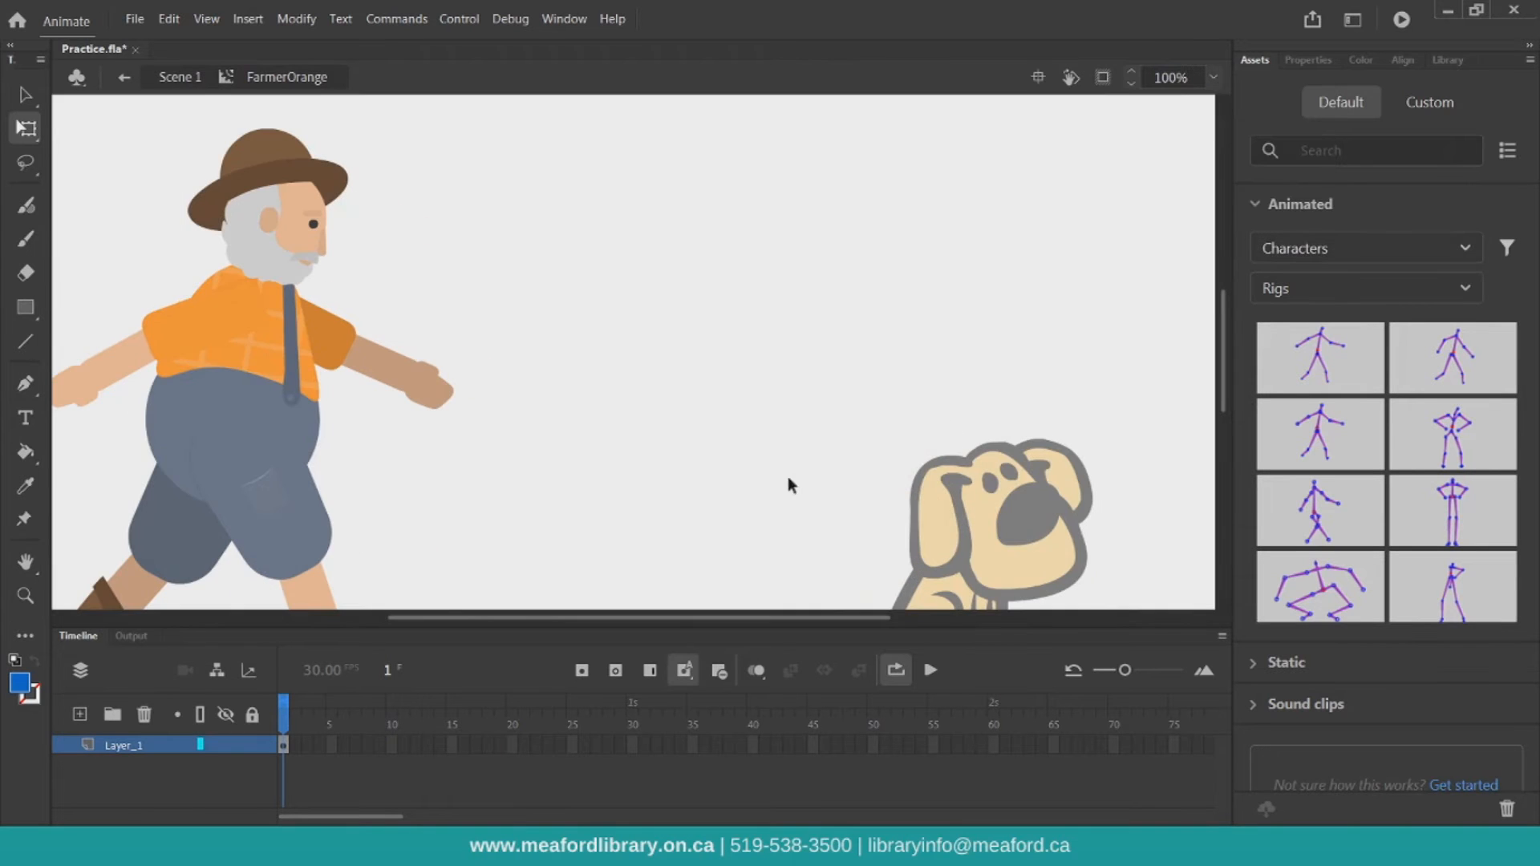
pyautogui.moveTo(696, 621); pyautogui.dragTo(629, 621)
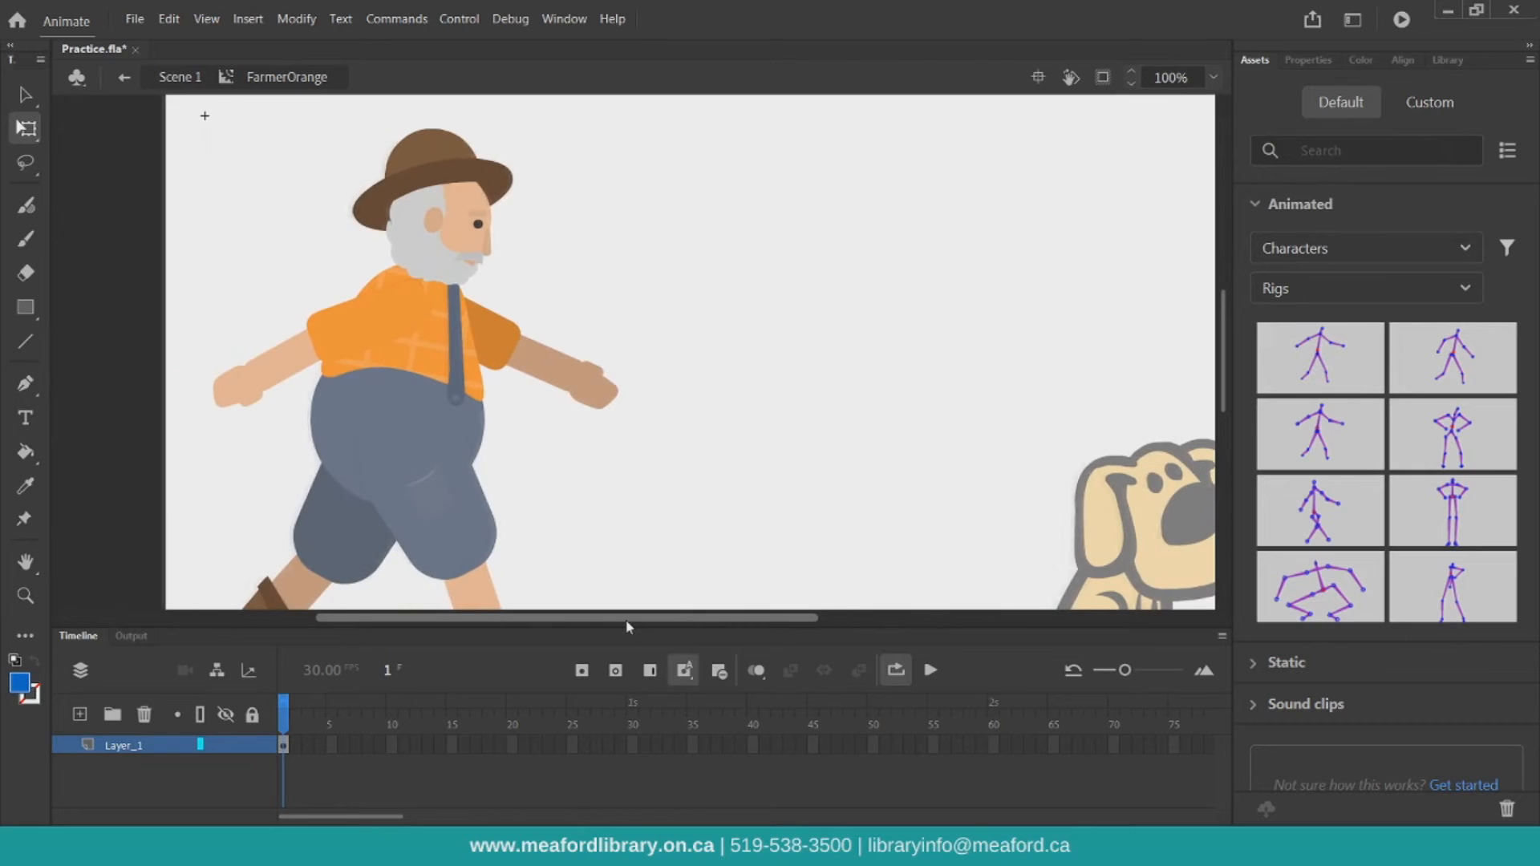
pyautogui.moveTo(1320, 353); pyautogui.dragTo(423, 433)
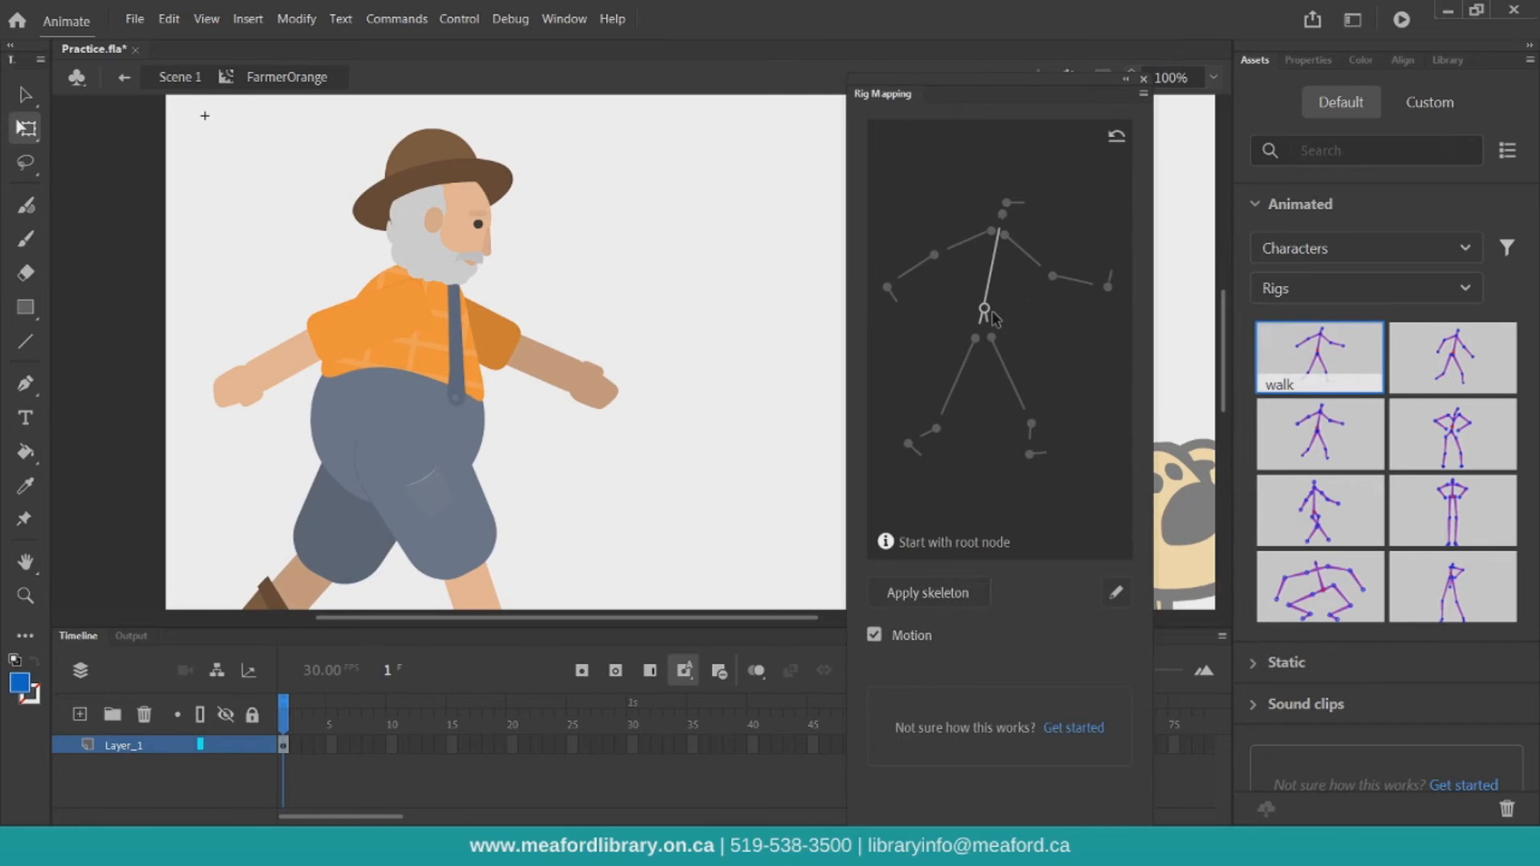
# In Rig Mapping, map the Hip bone to the farmer's body
pyautogui.scroll(-3, 751, 302)
pyautogui.scroll(3, 752, 301)
pyautogui.click(985, 310)
pyautogui.click(390, 403)
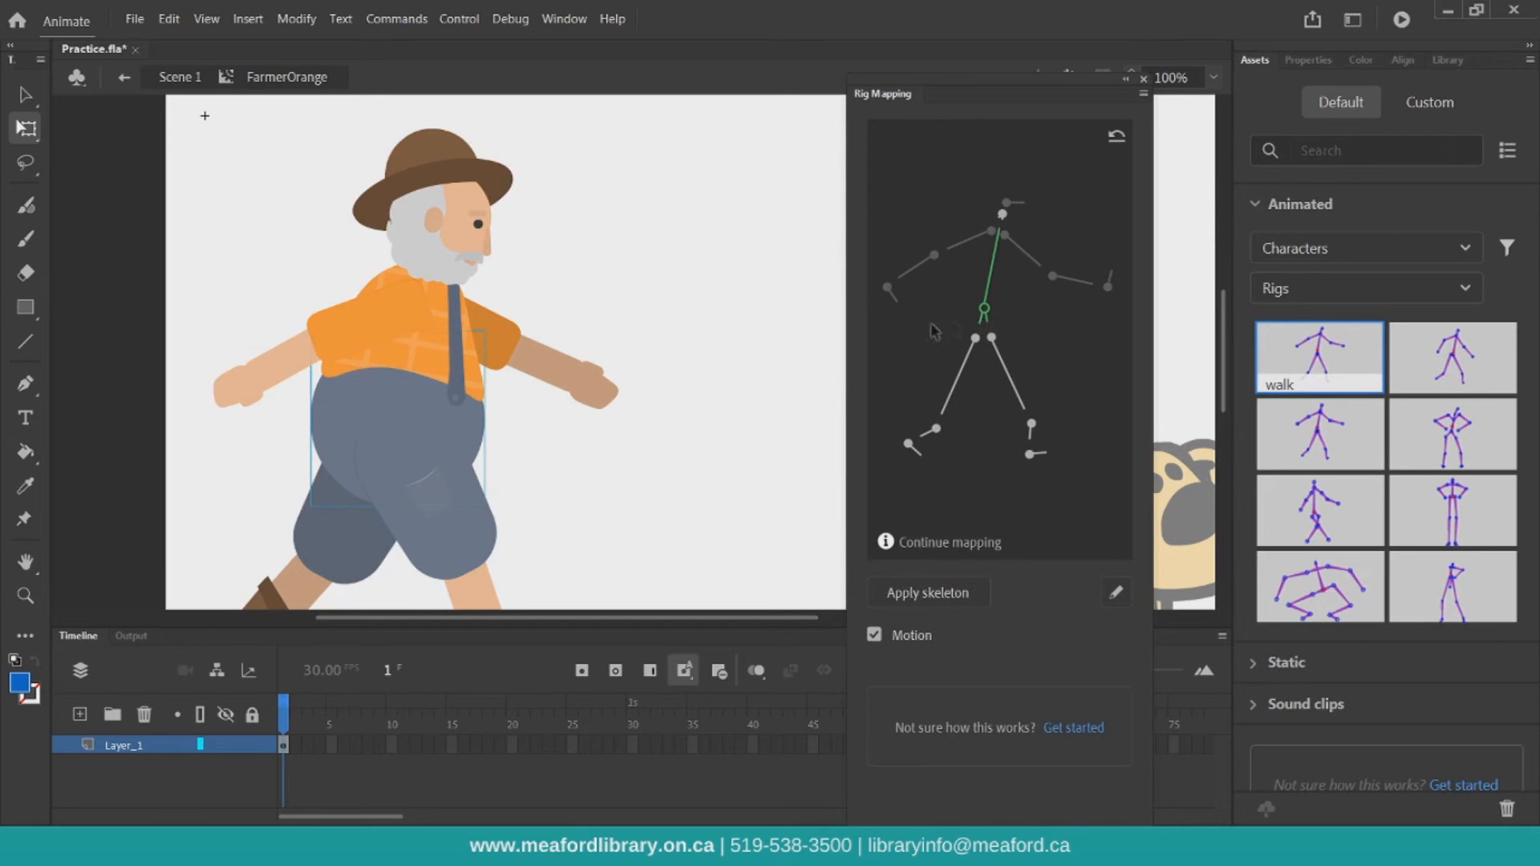
# Map the Thigh_L, Calf_L and Heel_L bones to the farmer's left thigh, calf and boot
pyautogui.scroll(-3, 619, 345)
pyautogui.click(945, 405)
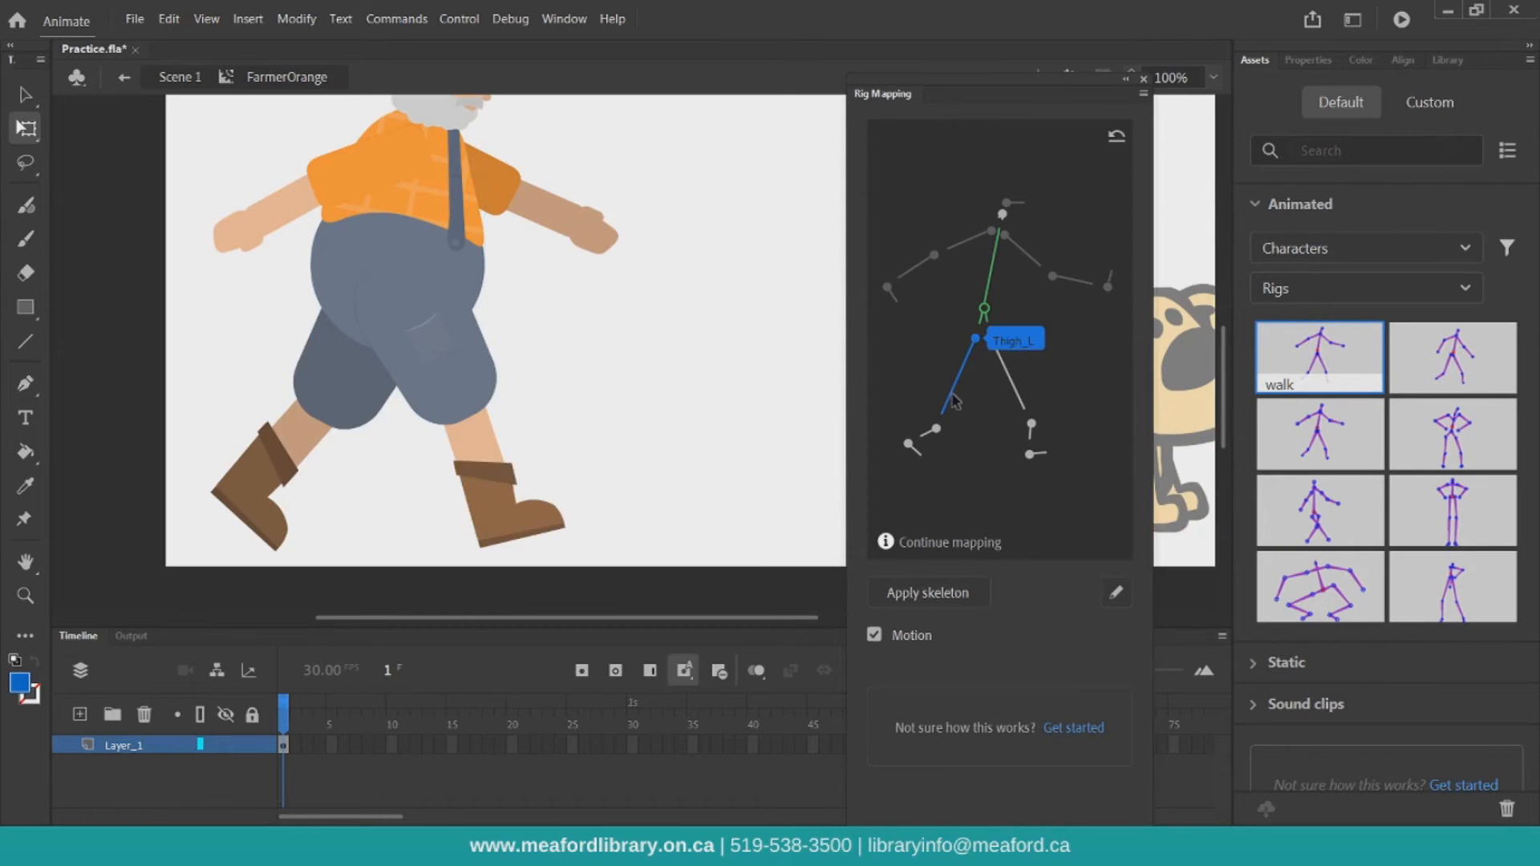
pyautogui.click(337, 410)
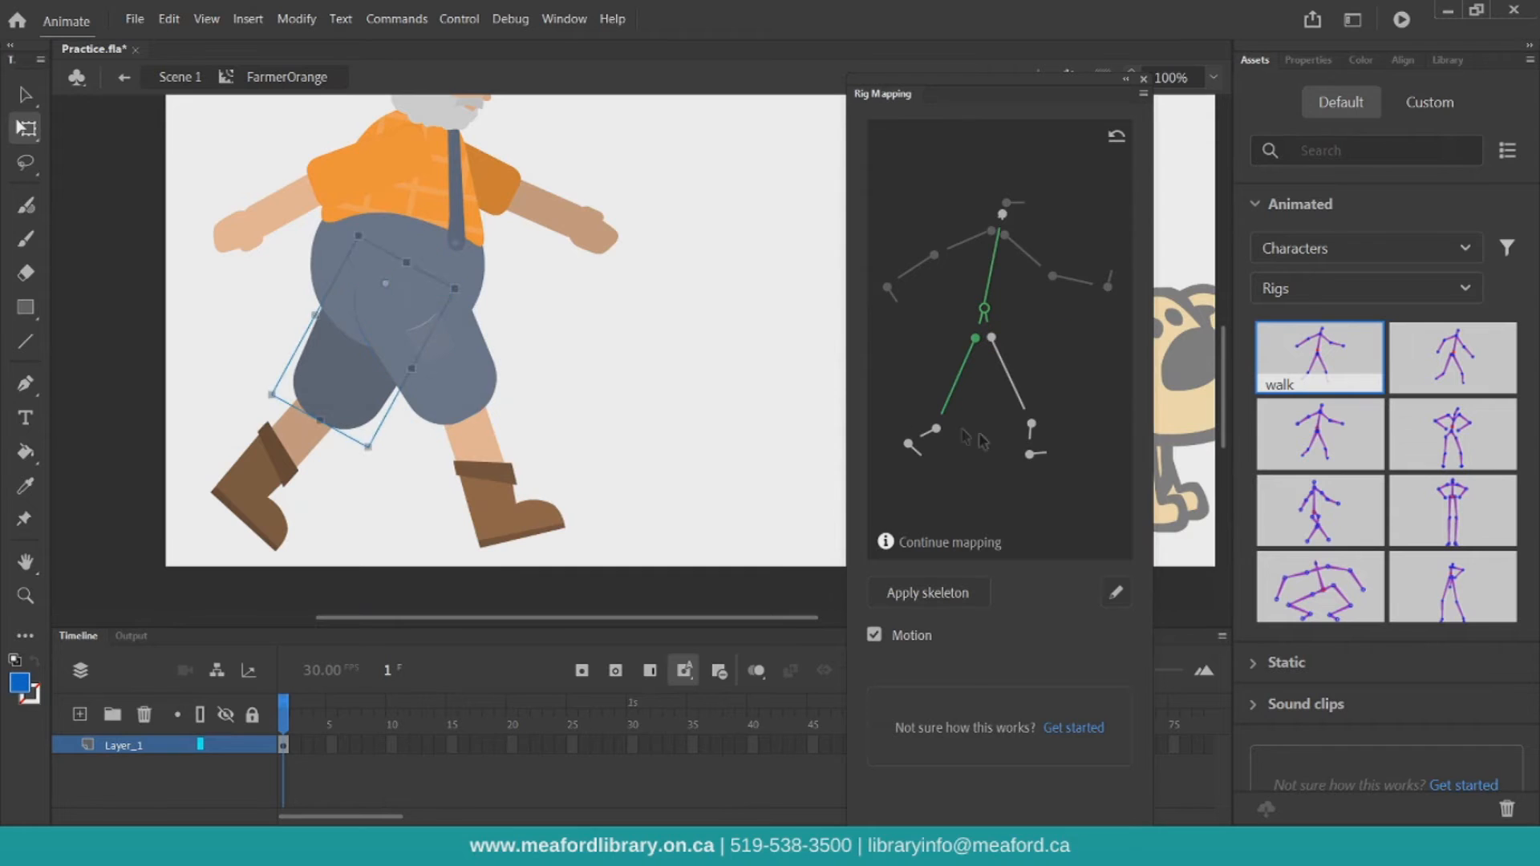
pyautogui.click(933, 439)
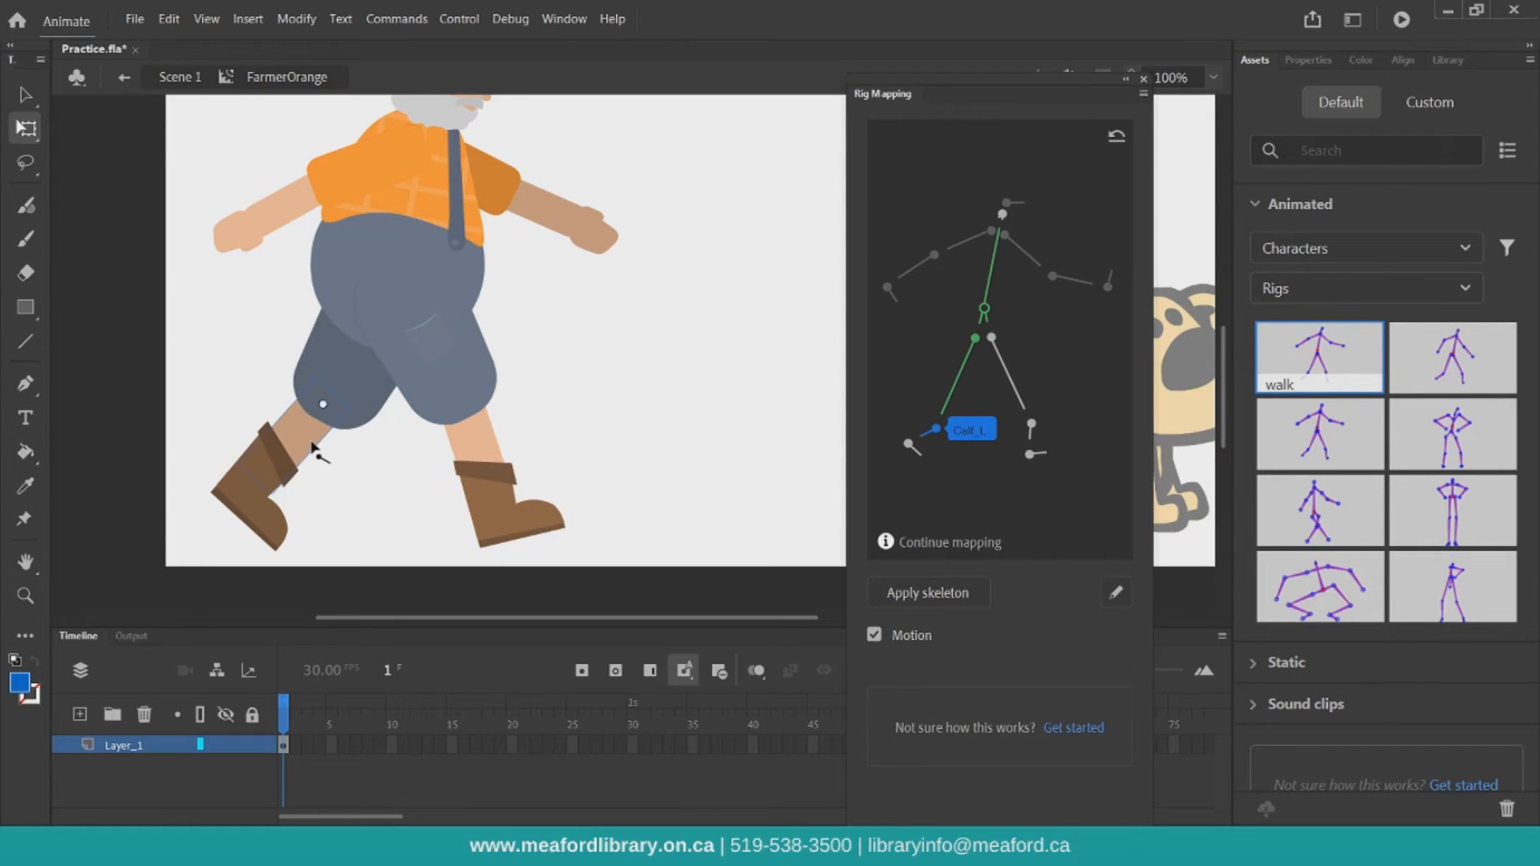
pyautogui.click(313, 447)
pyautogui.click(909, 444)
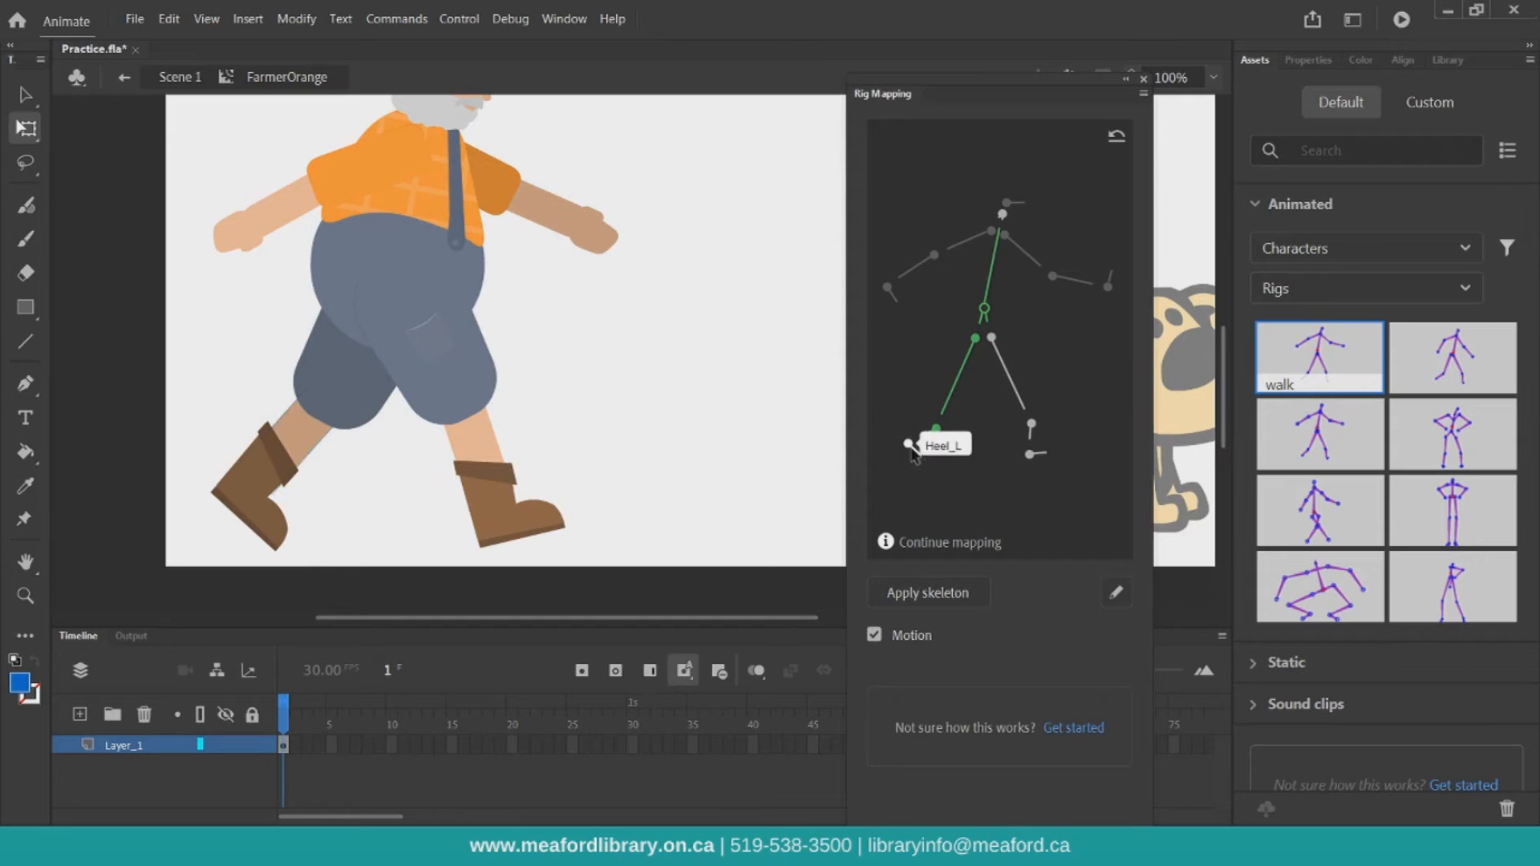
pyautogui.click(268, 501)
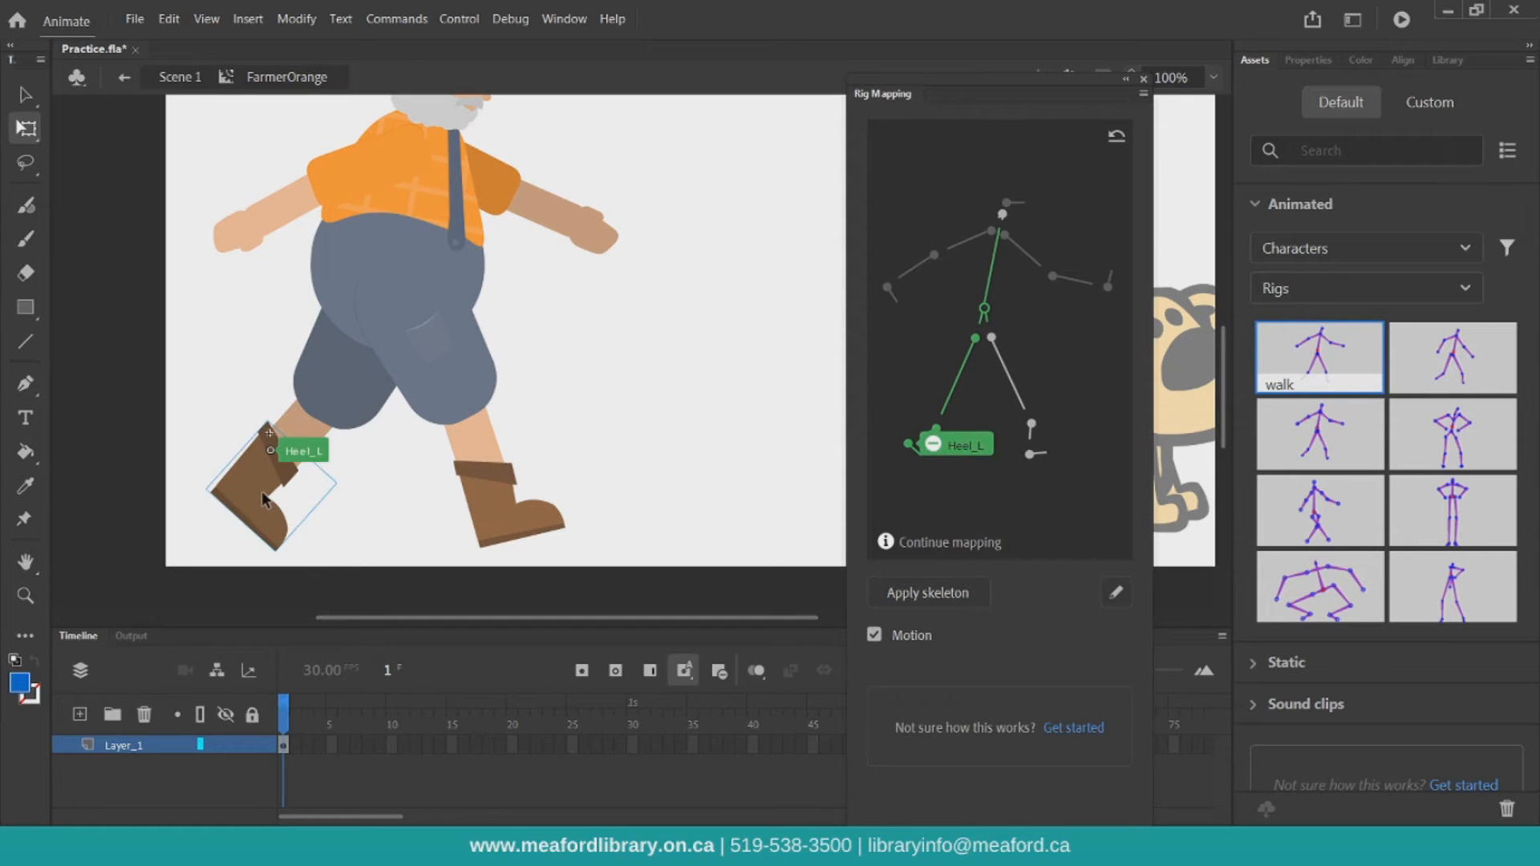
# Map the Thigh_R bone to the farmer's right thigh
pyautogui.click(1009, 376)
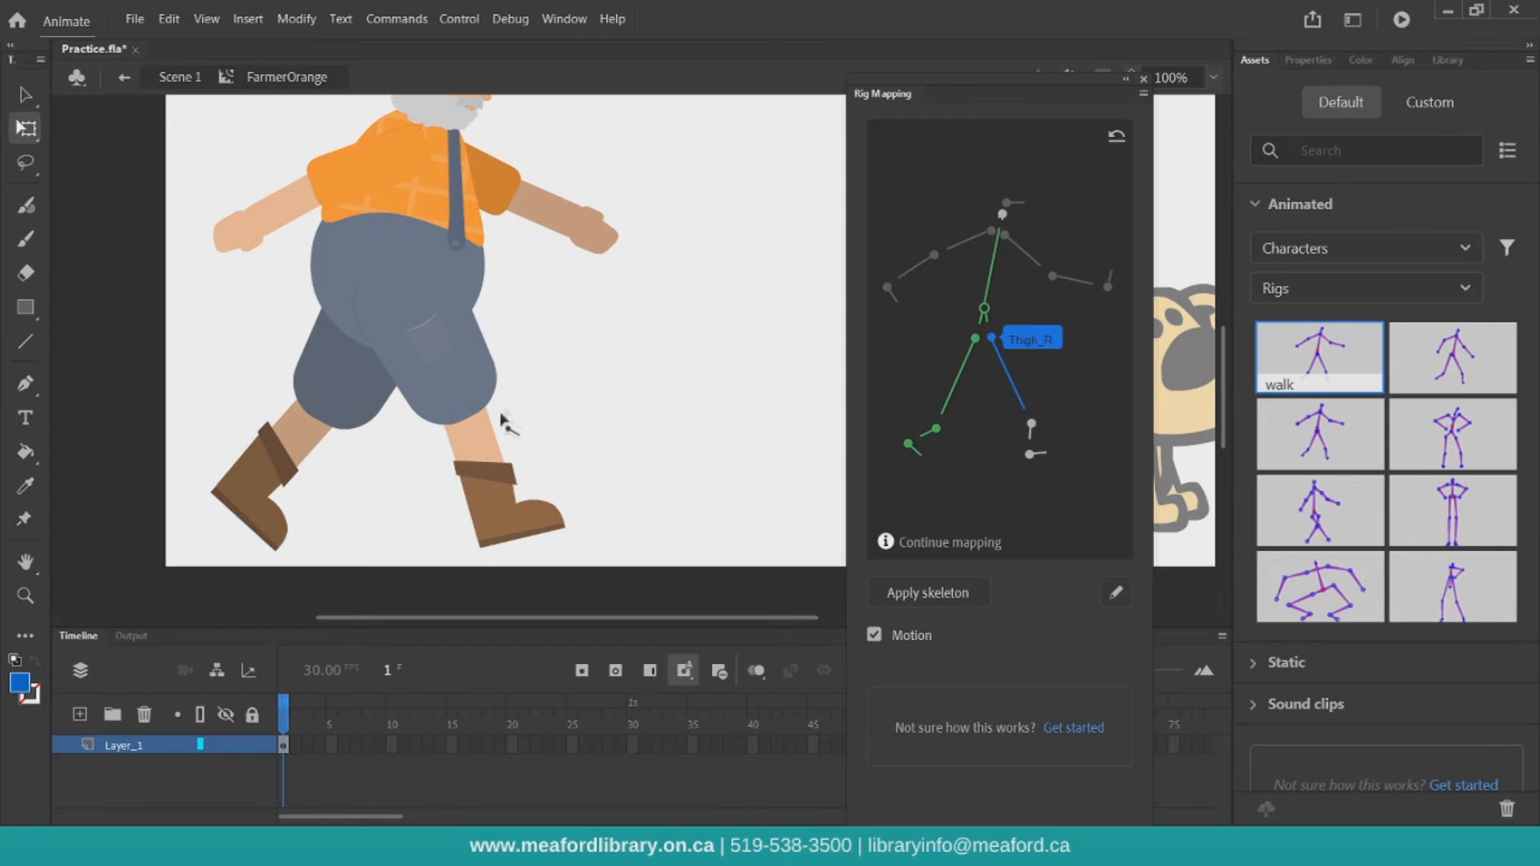
pyautogui.click(498, 457)
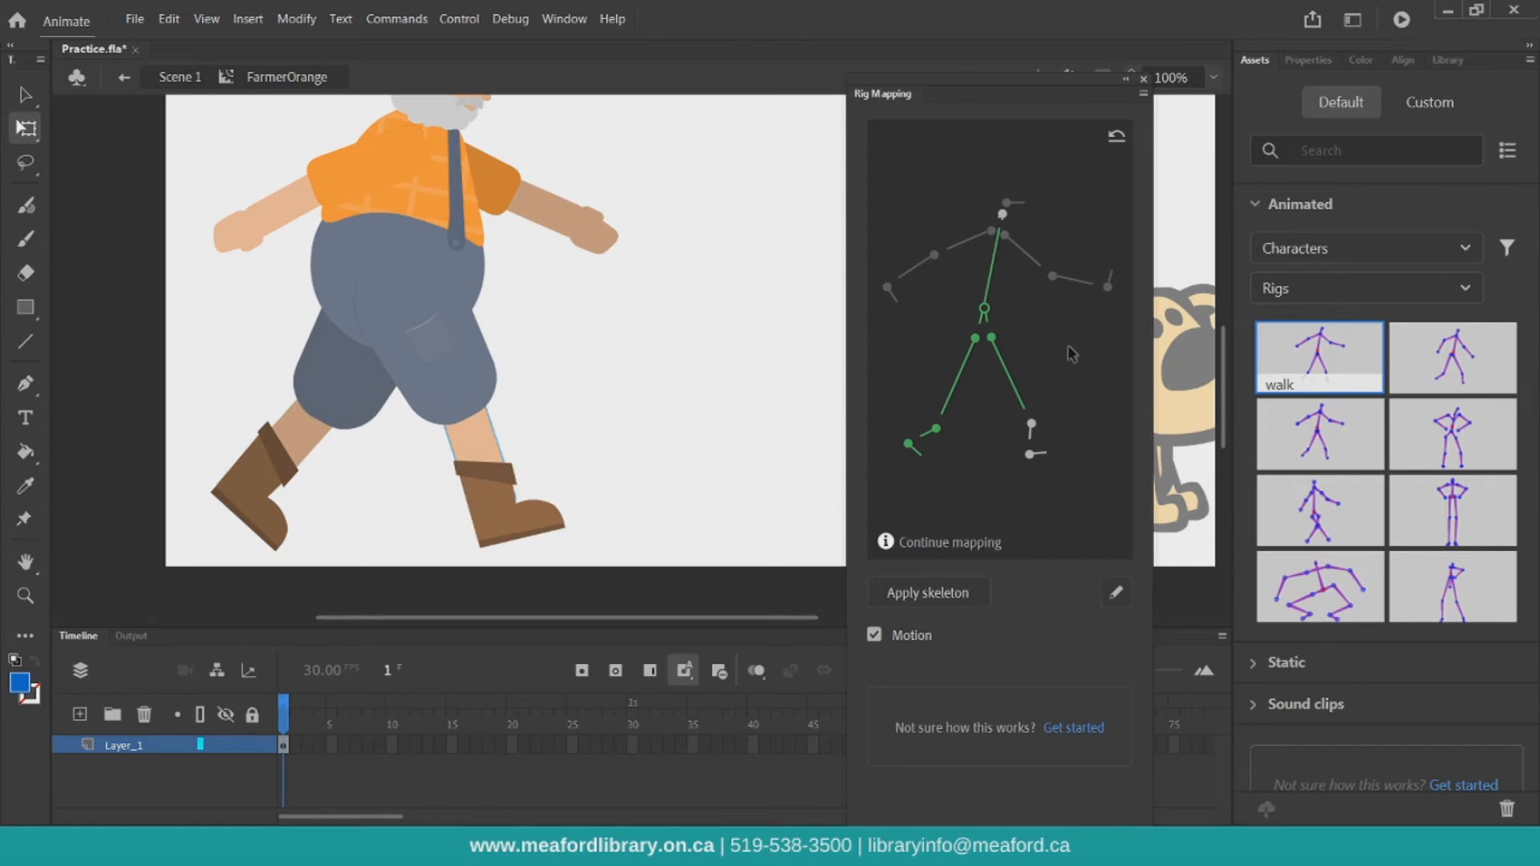
pyautogui.moveTo(1013, 347)
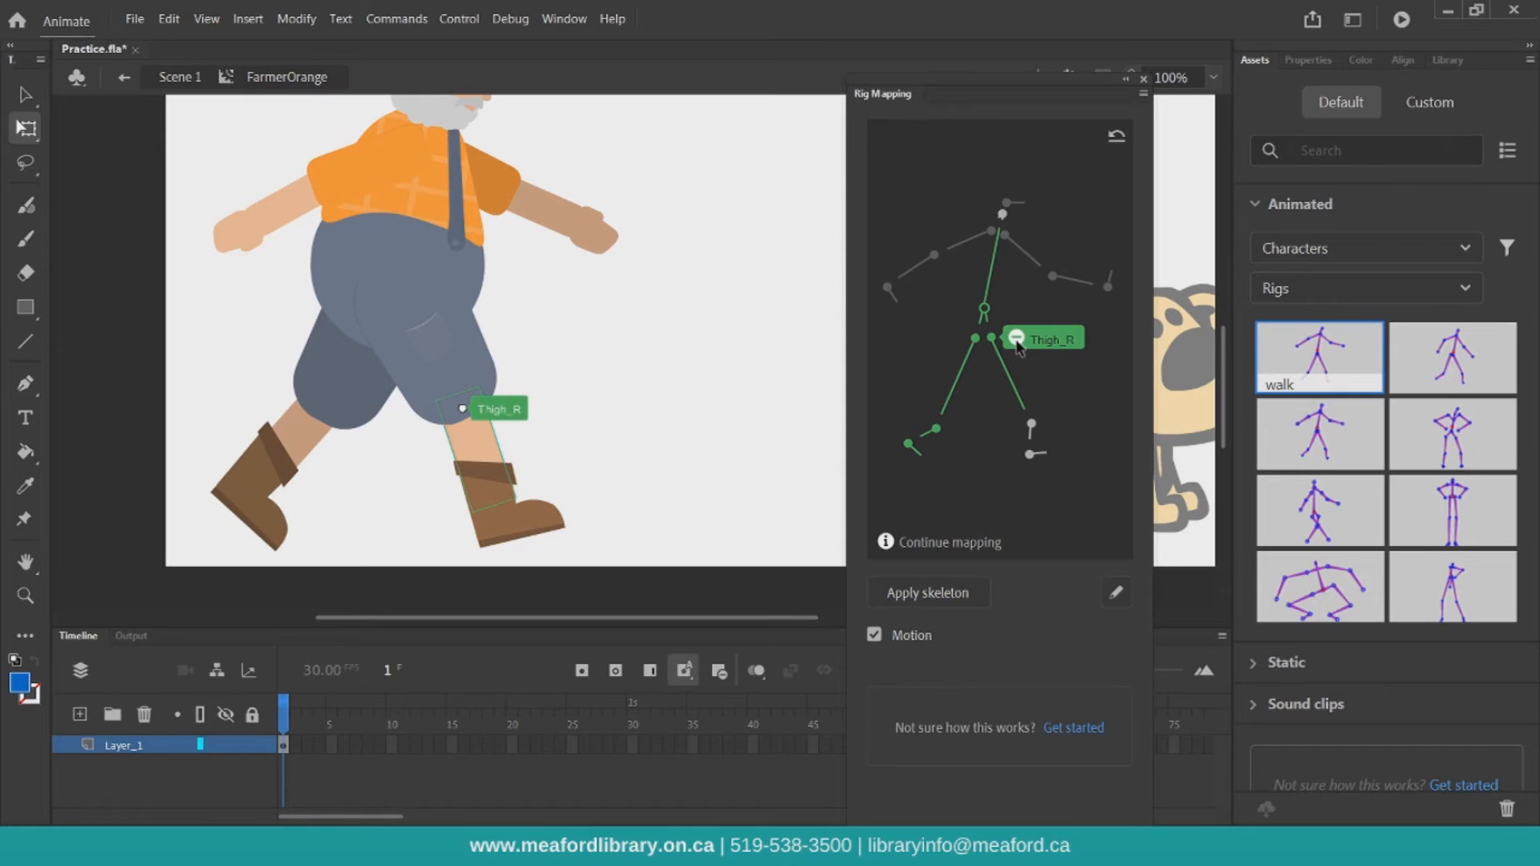
pyautogui.click(1016, 339)
pyautogui.click(517, 397)
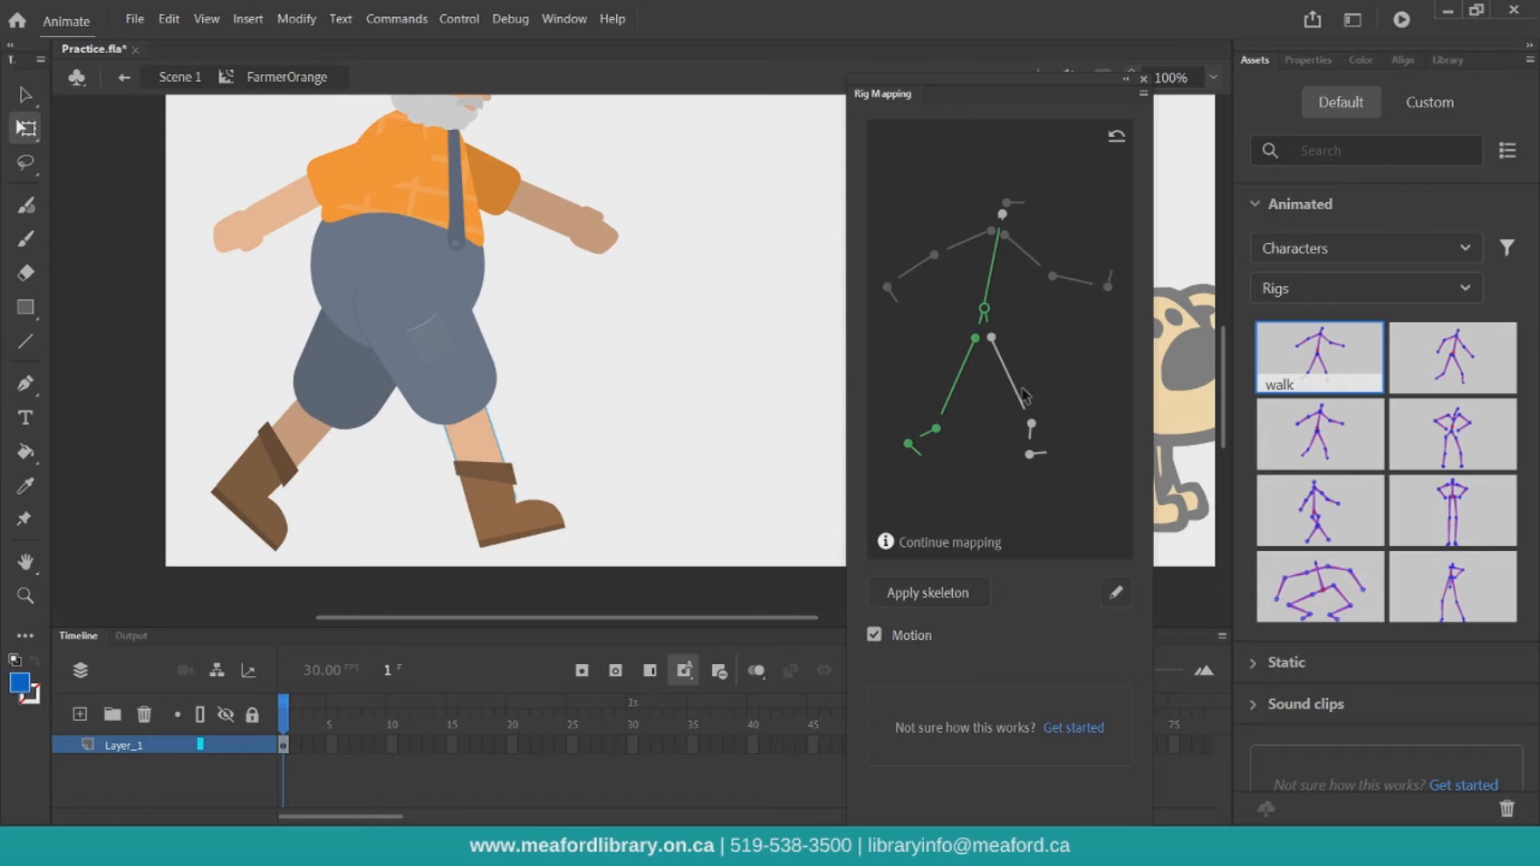
pyautogui.click(1020, 397)
pyautogui.click(496, 379)
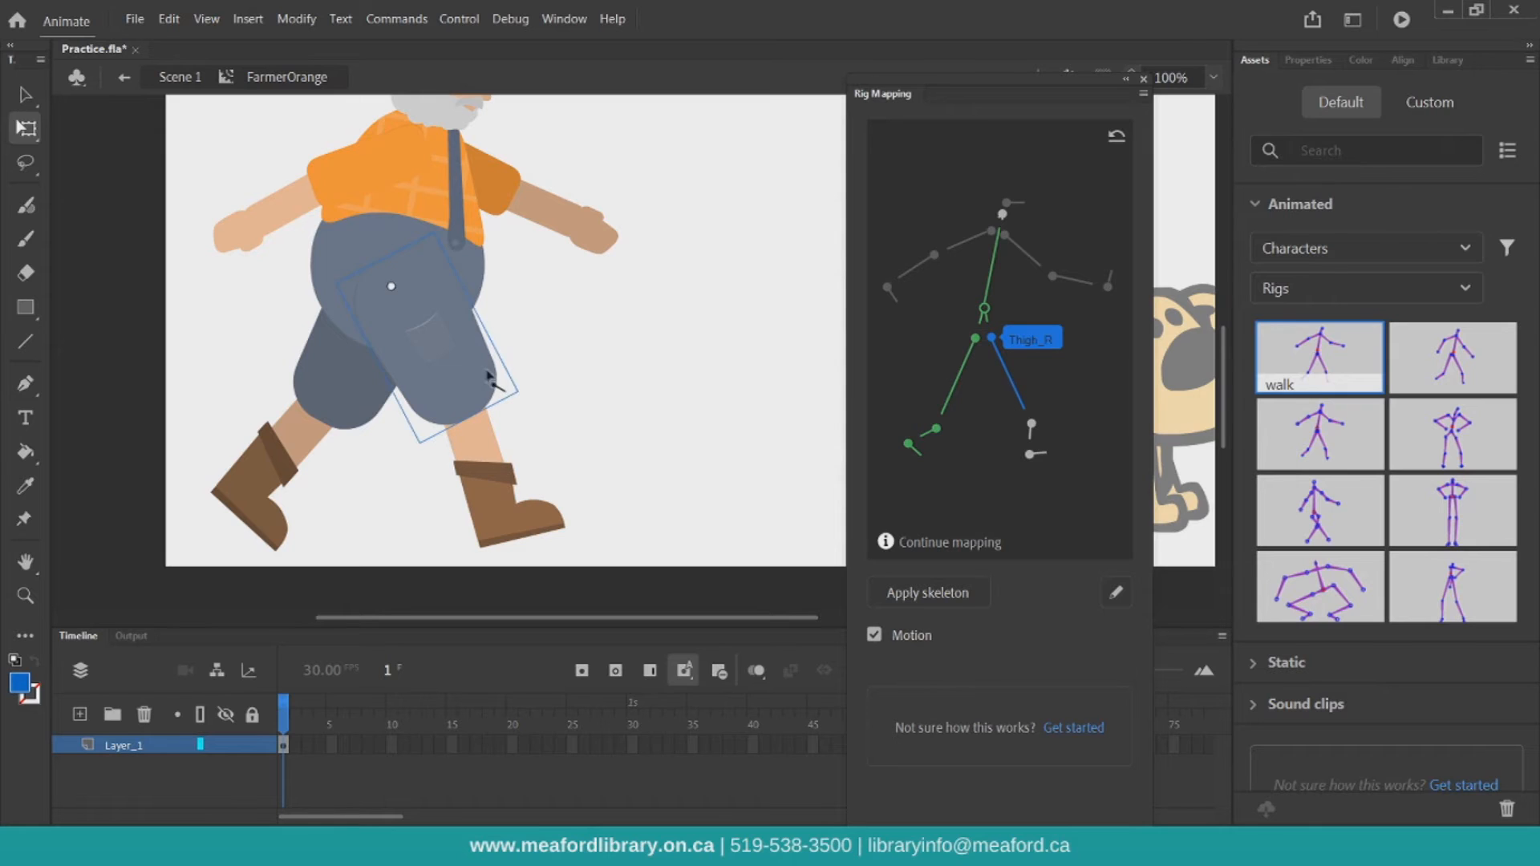
# Map the Calf_R and Heel_R bones to the farmer's right calf and boot
pyautogui.click(1031, 433)
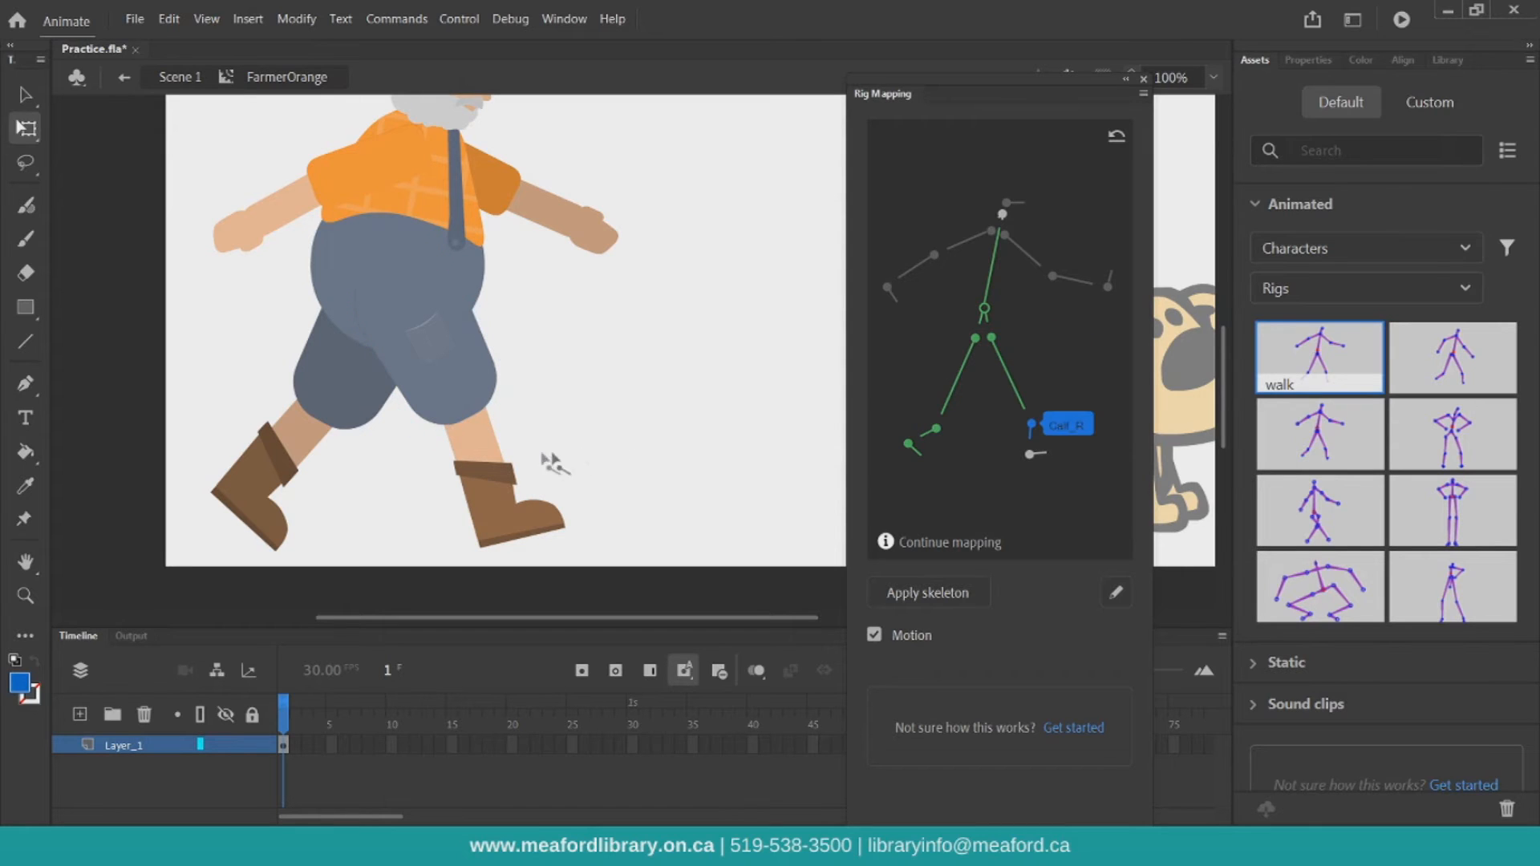
pyautogui.click(487, 424)
pyautogui.click(1037, 459)
pyautogui.click(518, 513)
pyautogui.scroll(3, 676, 454)
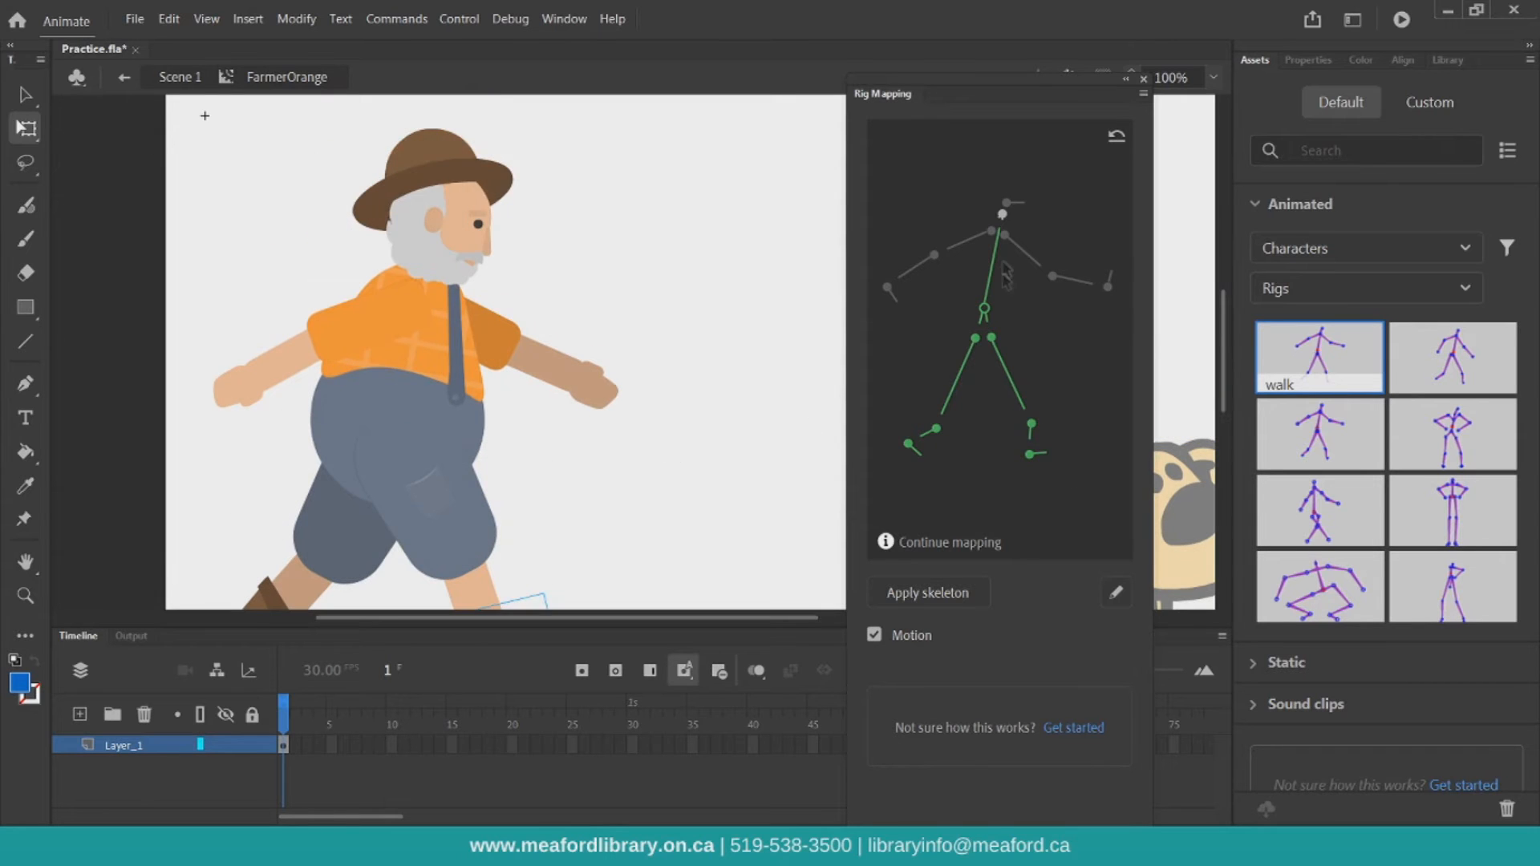
# Map the chest bone to the farmer's torso and the Arm_R bone to his right upper arm
pyautogui.click(1004, 215)
pyautogui.click(438, 345)
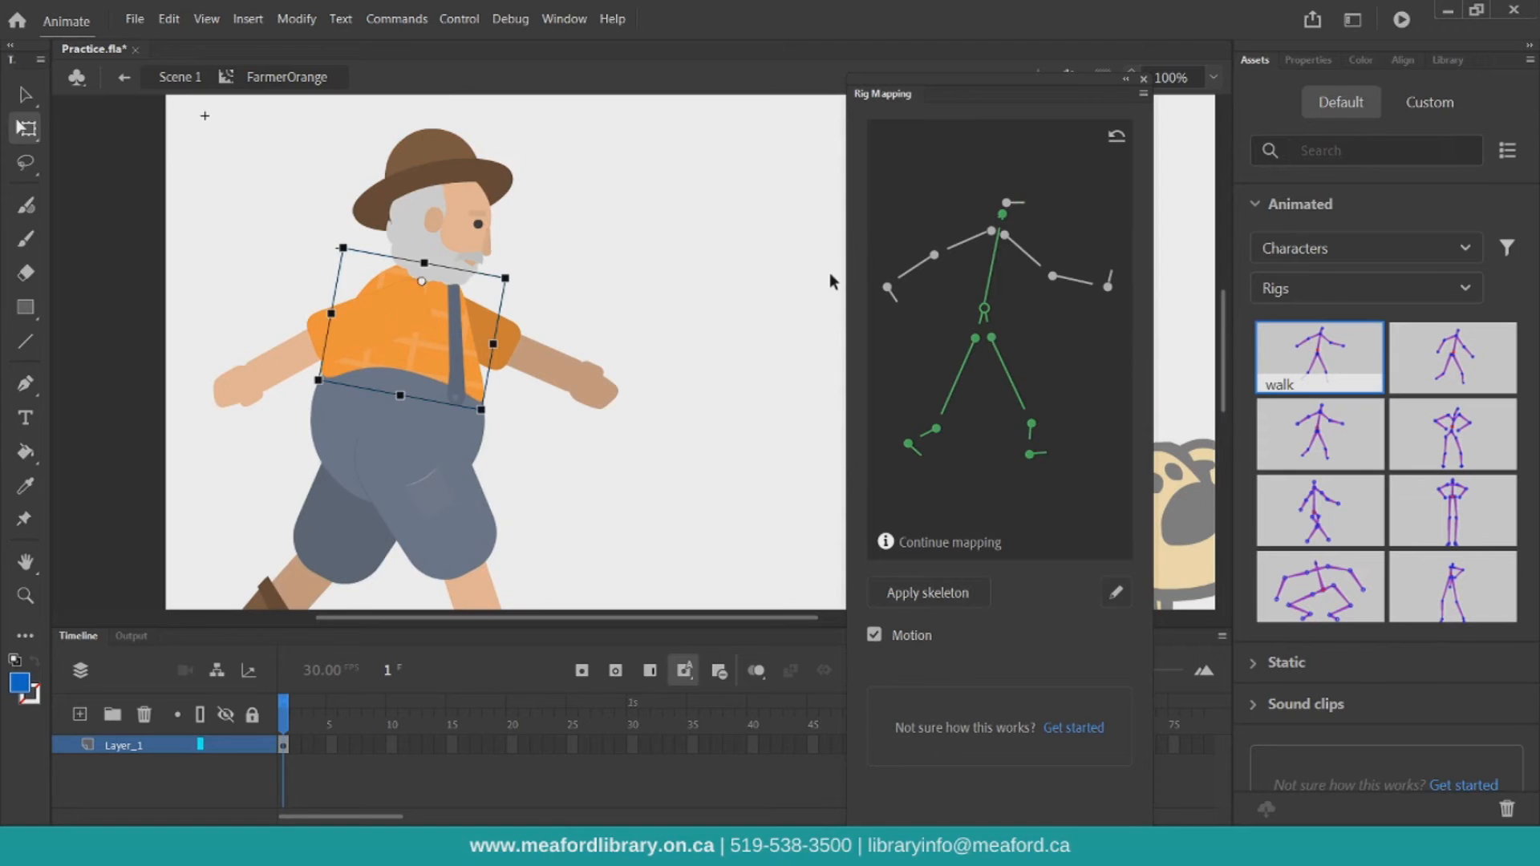
pyautogui.click(955, 252)
pyautogui.click(420, 329)
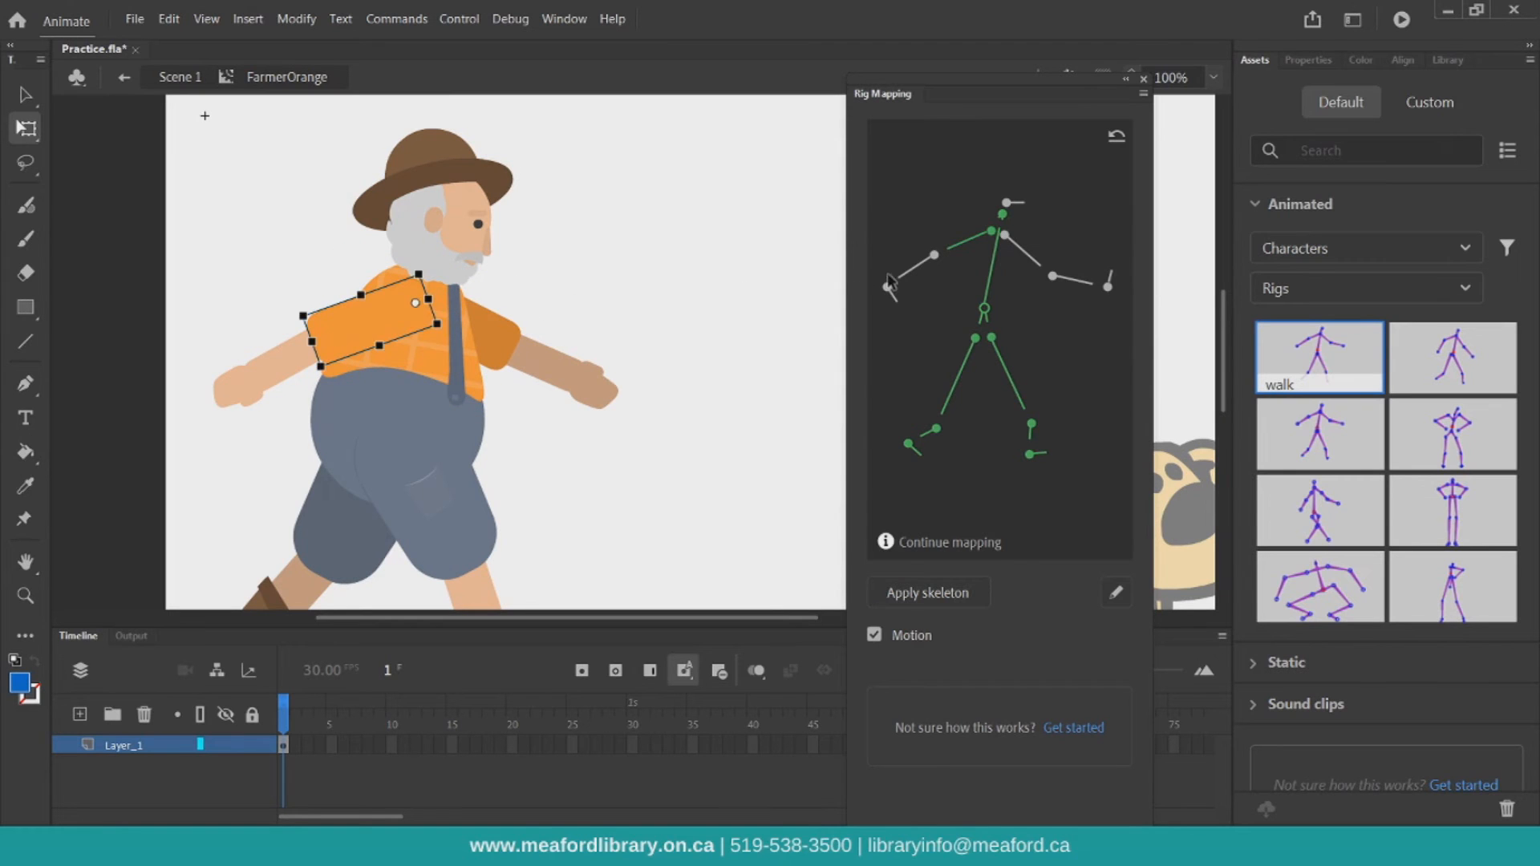
# Map the Forearm_R and Palm_R bones to the farmer's right forearm and hand
pyautogui.click(277, 365)
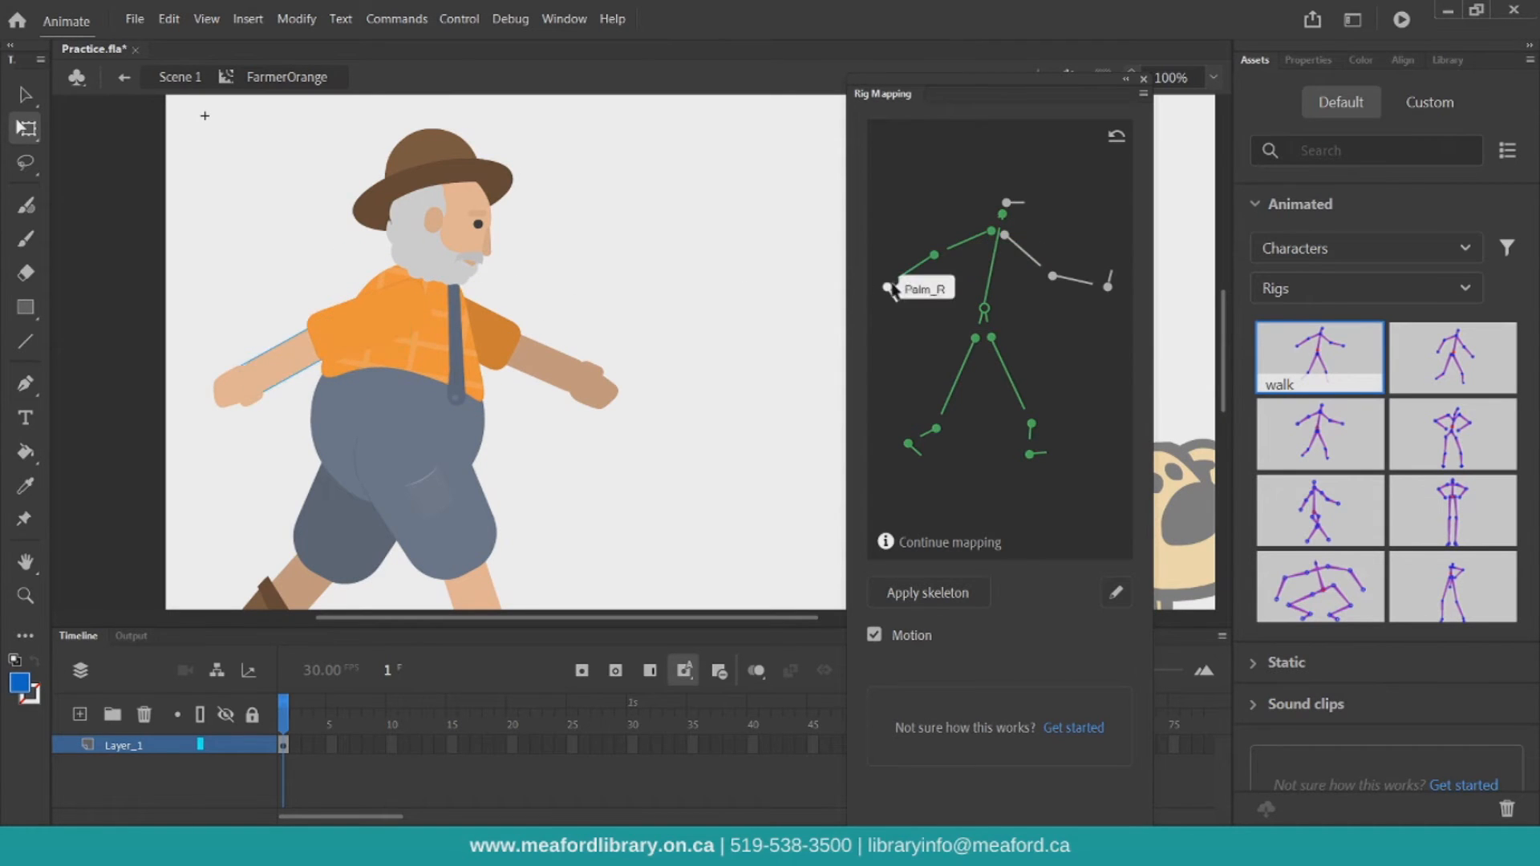
pyautogui.click(233, 388)
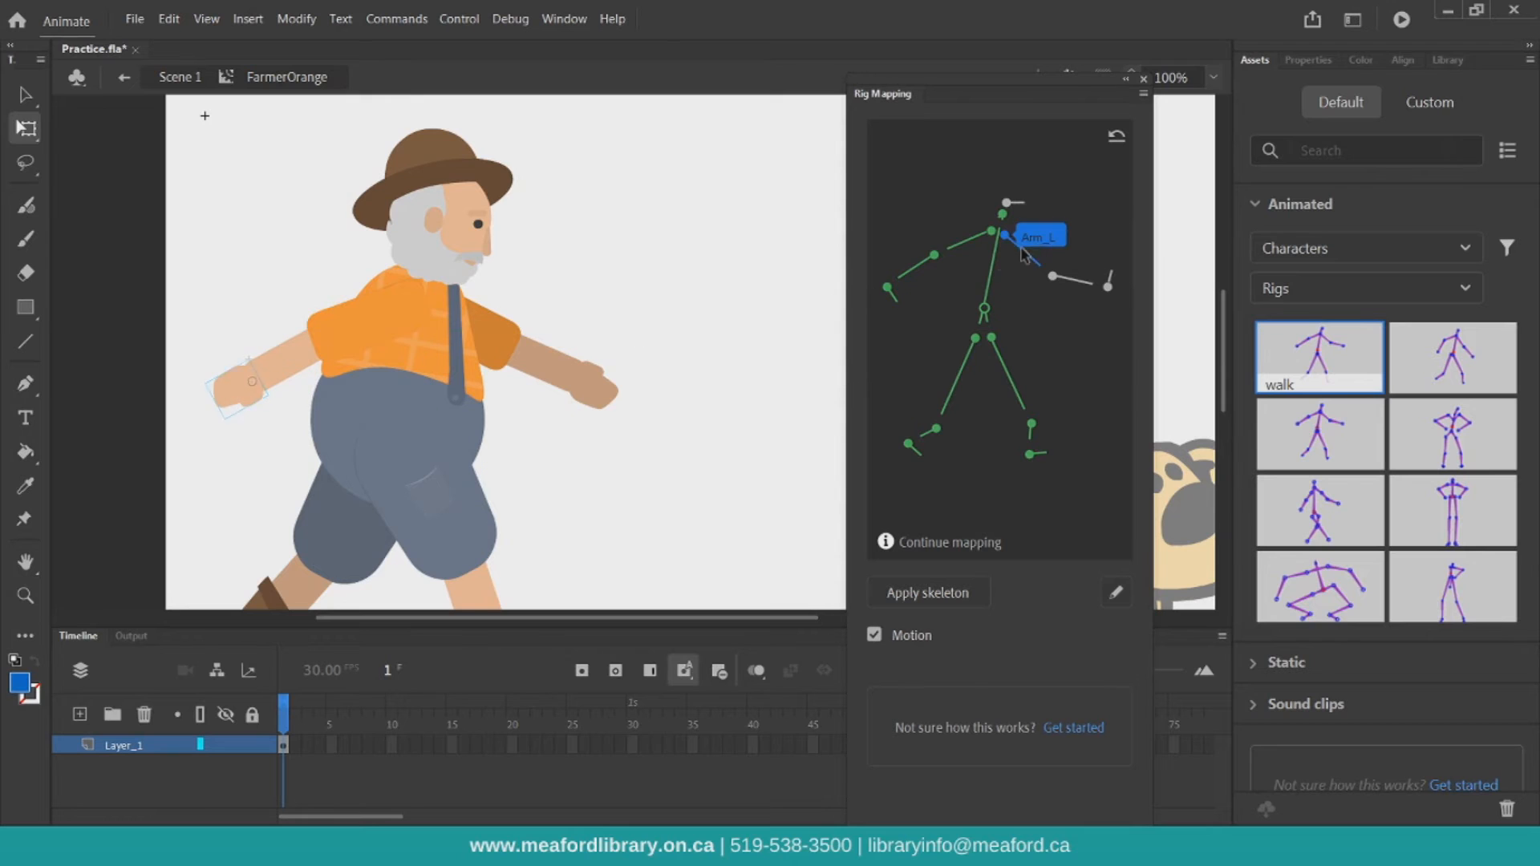
# Map the Arm_L, Forearm_L and Palm_L bones to the farmer's left arm parts, and the head bone to his head
pyautogui.click(525, 367)
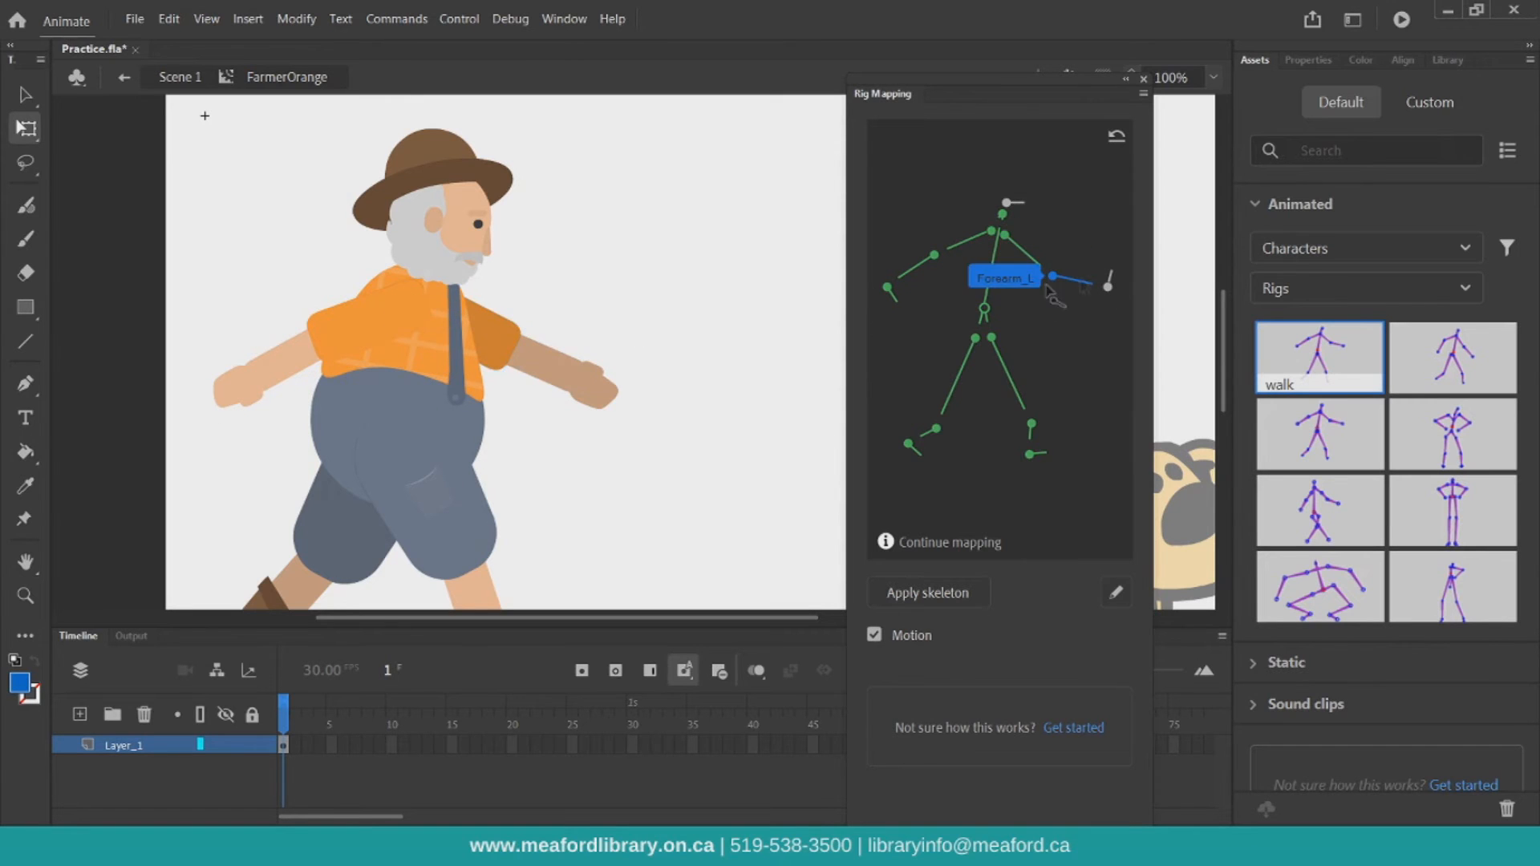
pyautogui.click(520, 375)
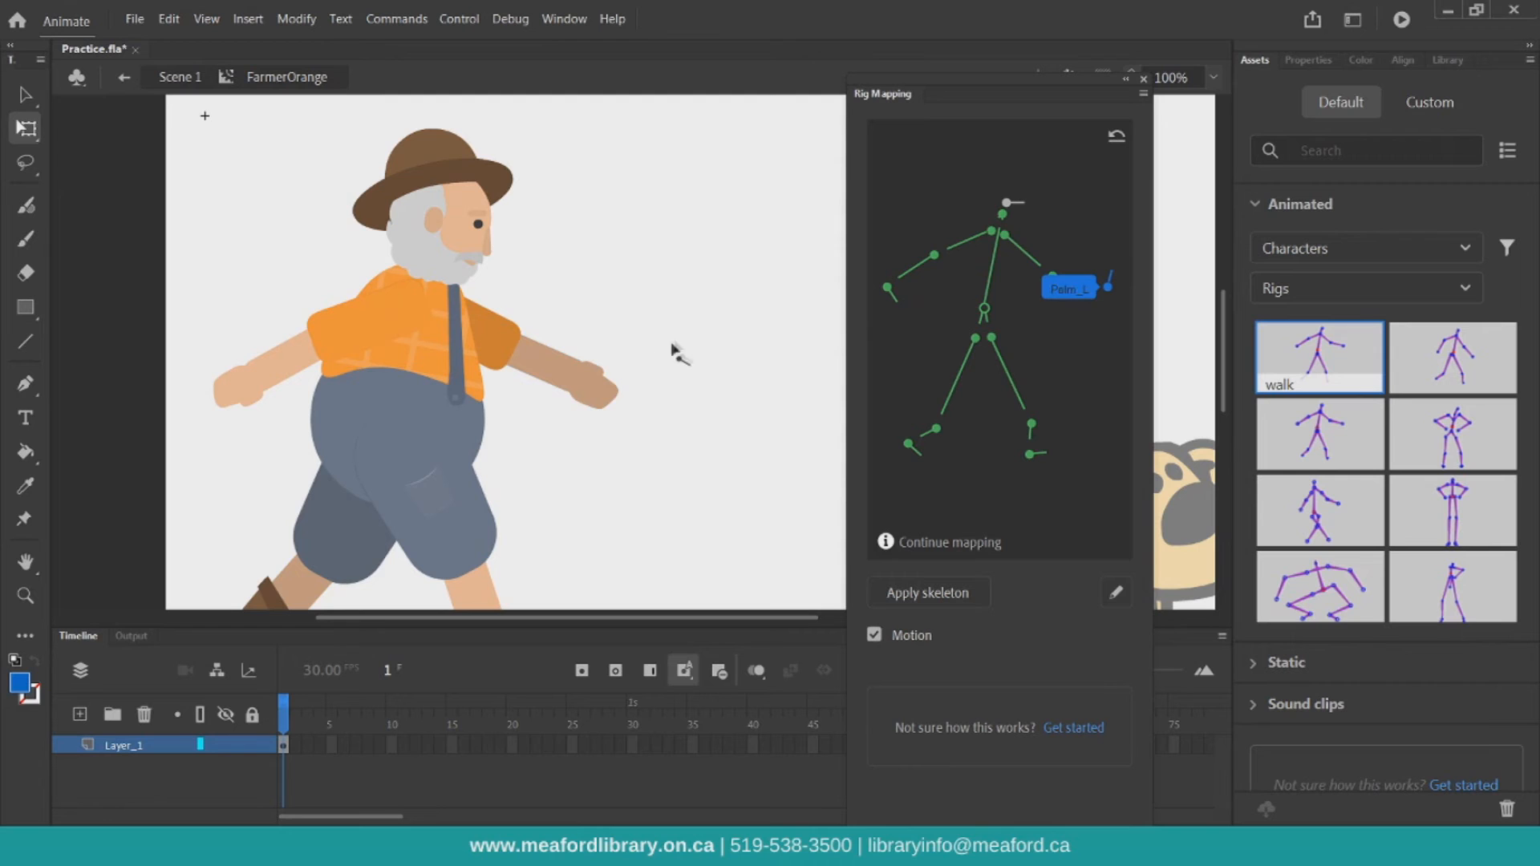
pyautogui.click(611, 386)
pyautogui.click(416, 211)
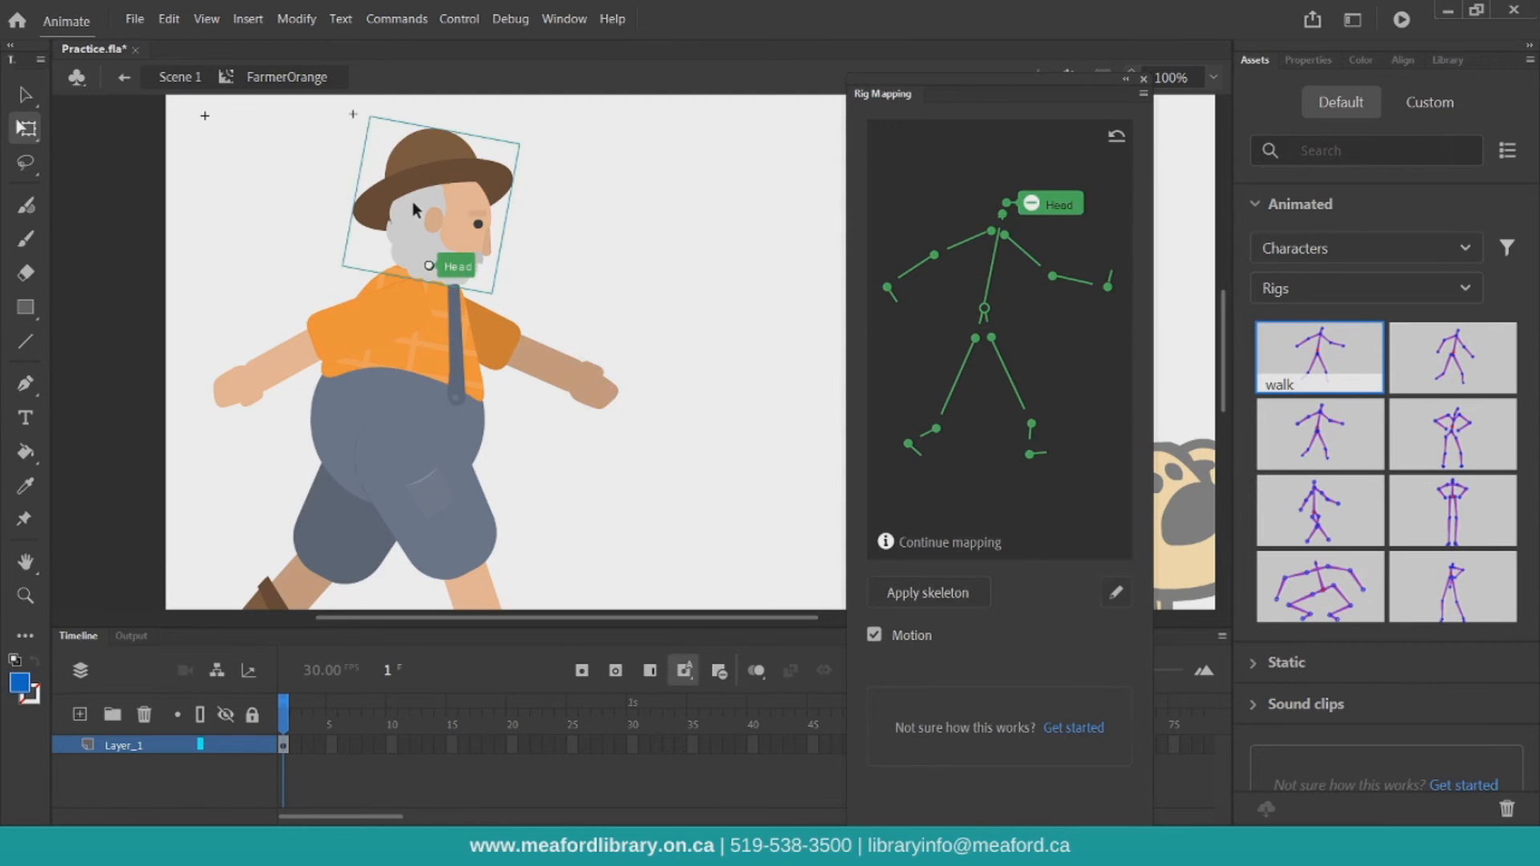
# Apply the mapped walk skeleton to the farmer
pyautogui.click(1215, 76)
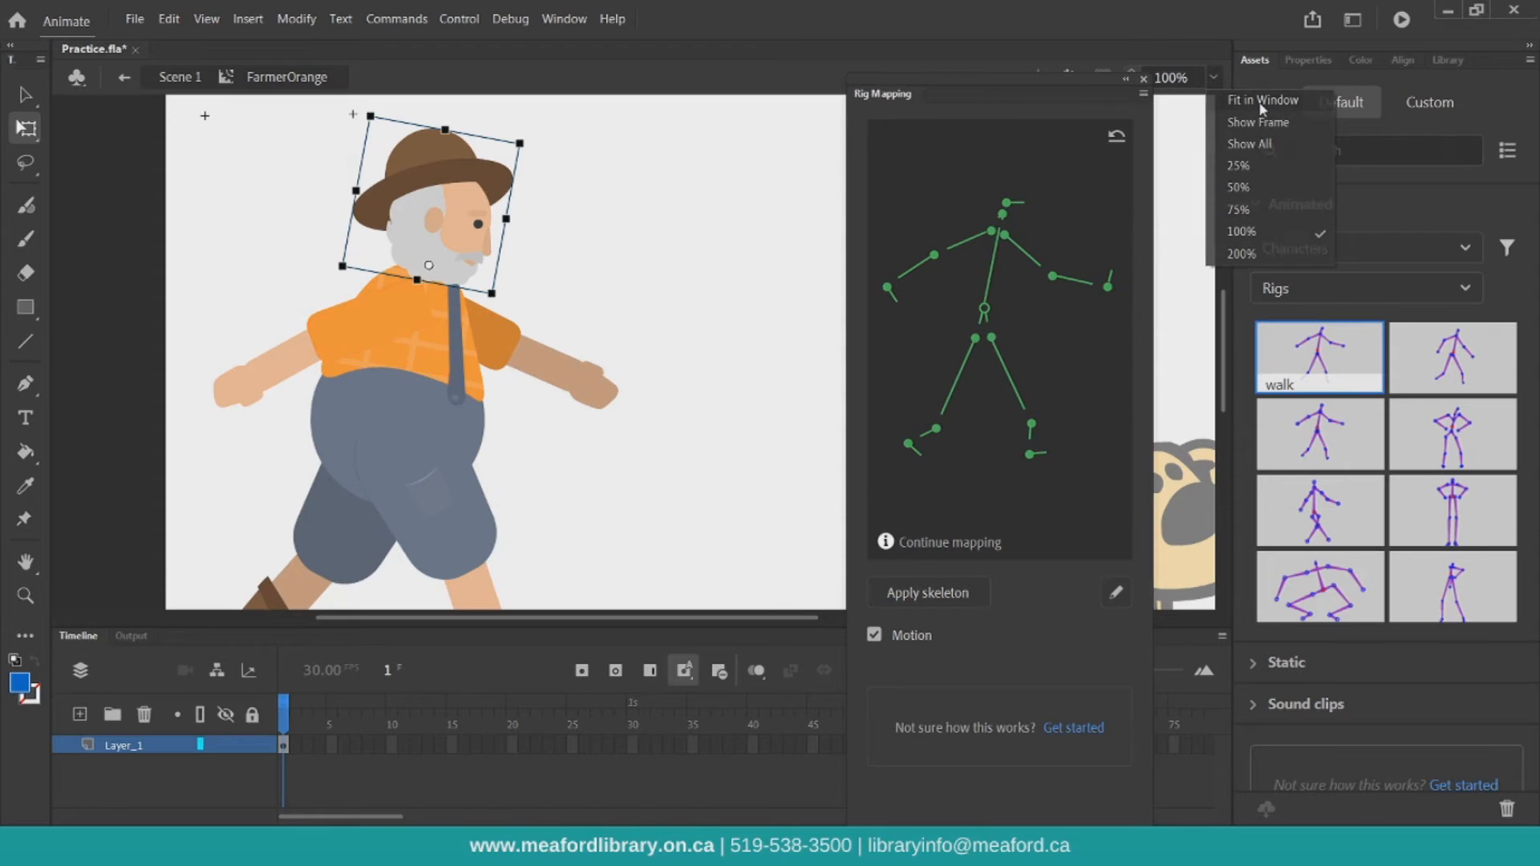
pyautogui.click(1262, 100)
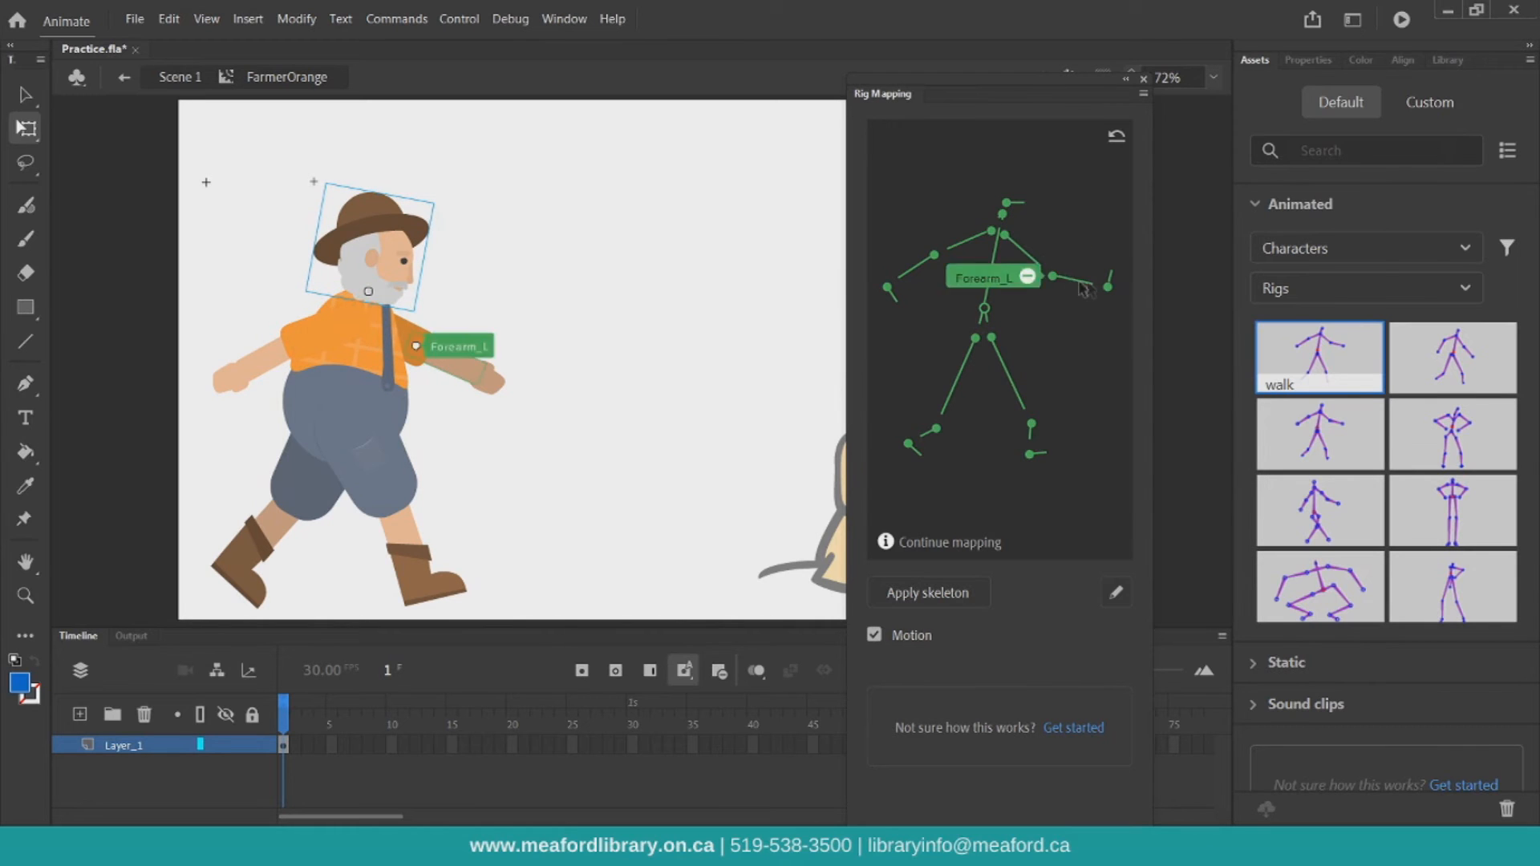
pyautogui.click(905, 599)
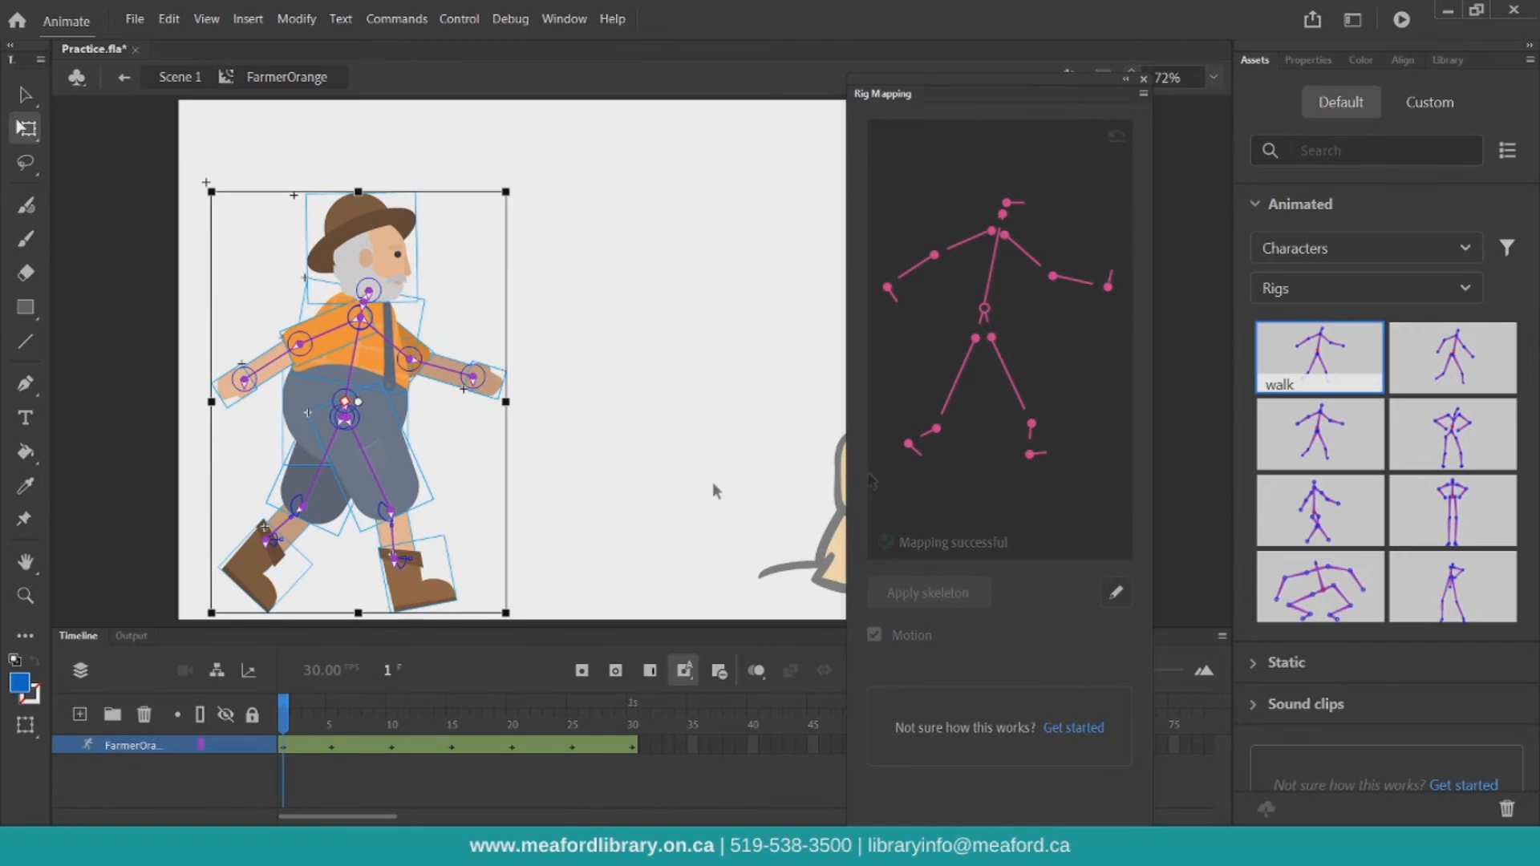
# Close the Rig Mapping panel and preview the rigged walk animation
pyautogui.click(1144, 80)
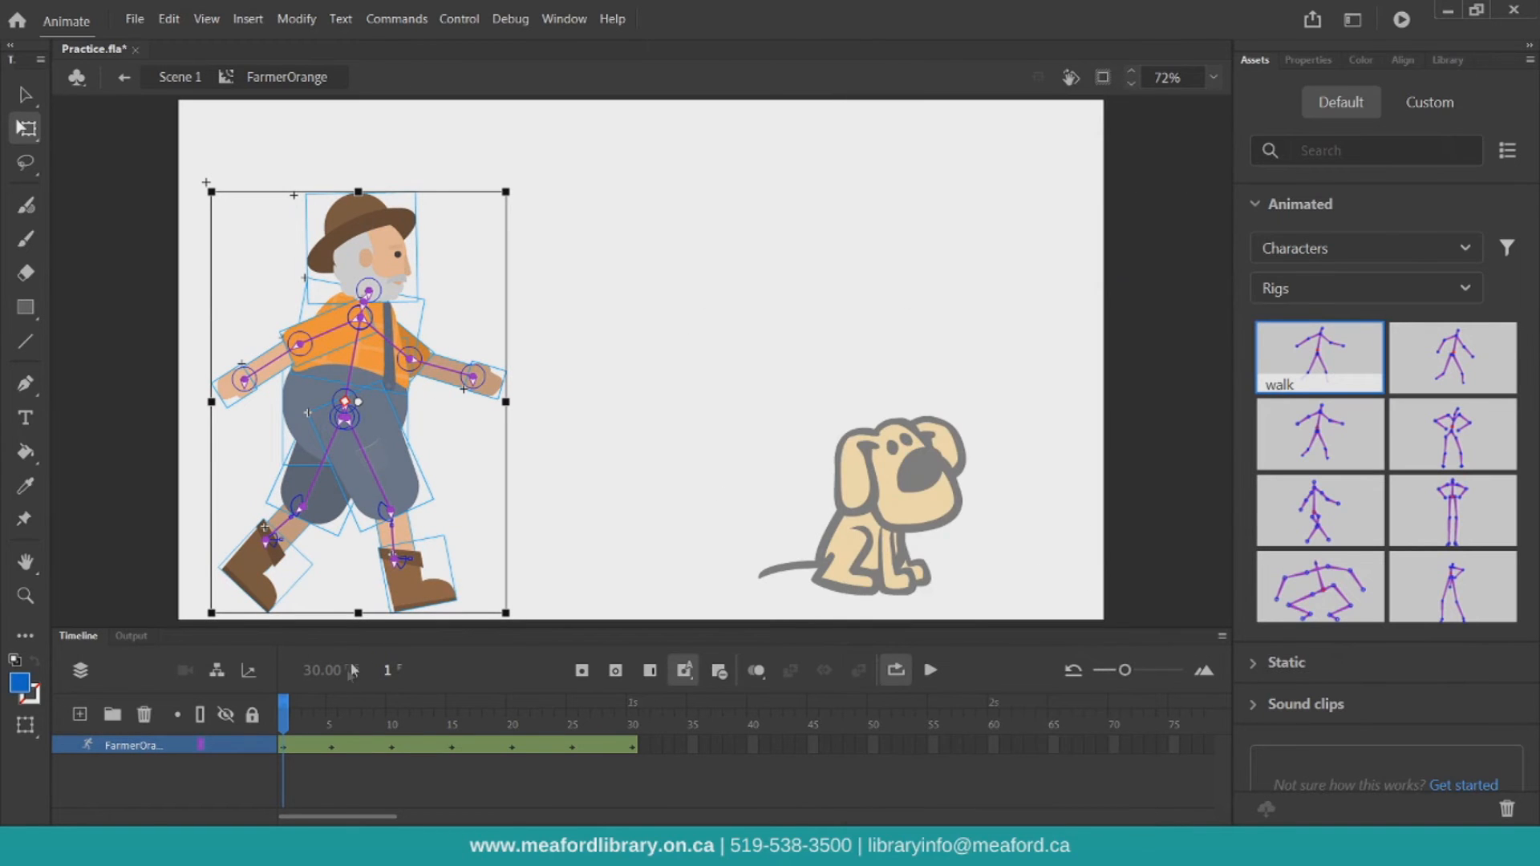
pyautogui.click(932, 674)
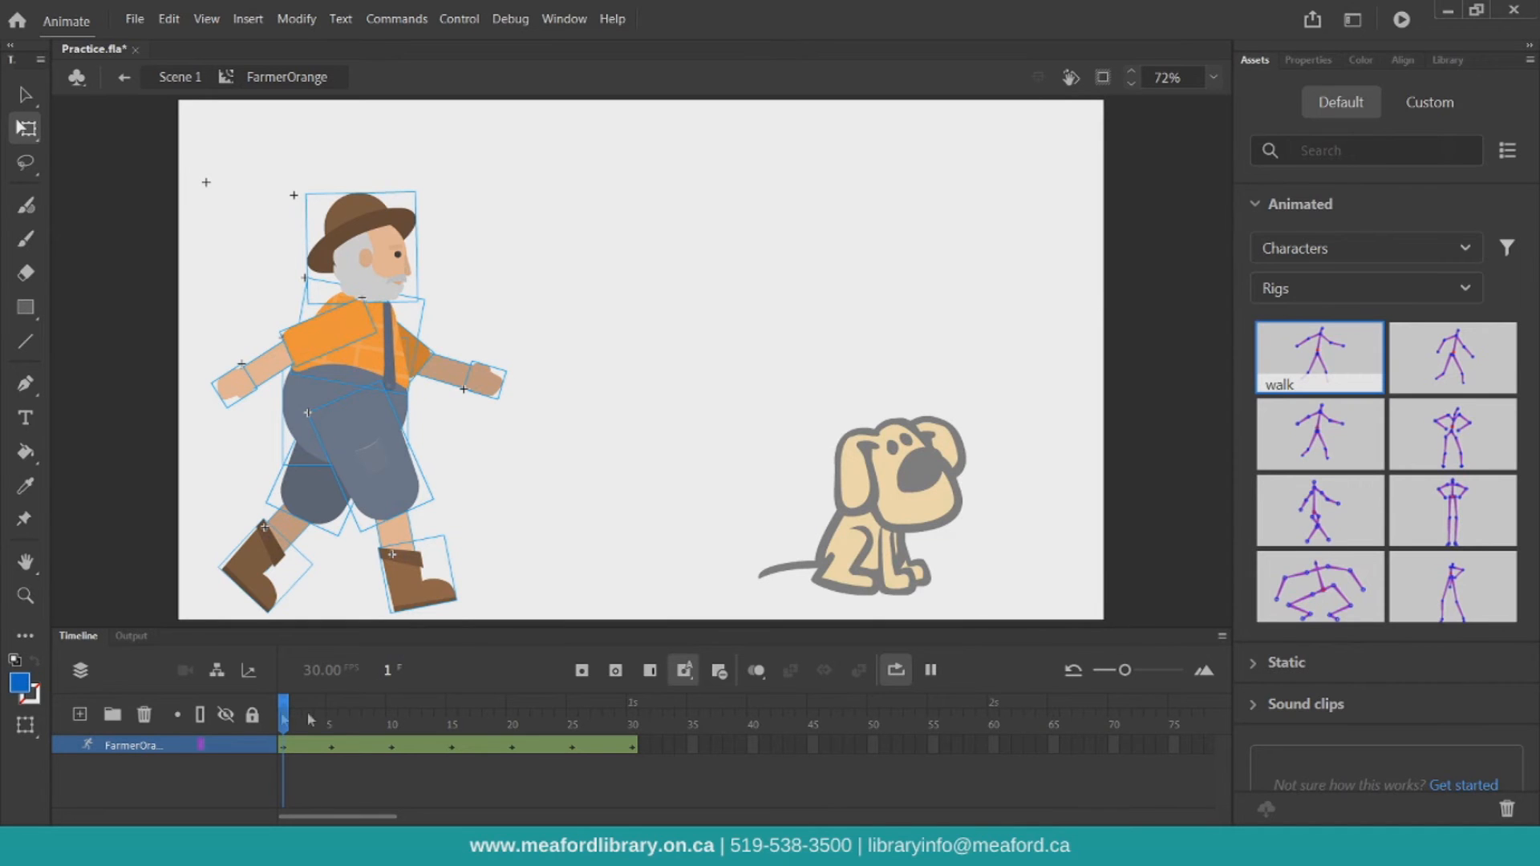
pyautogui.click(930, 670)
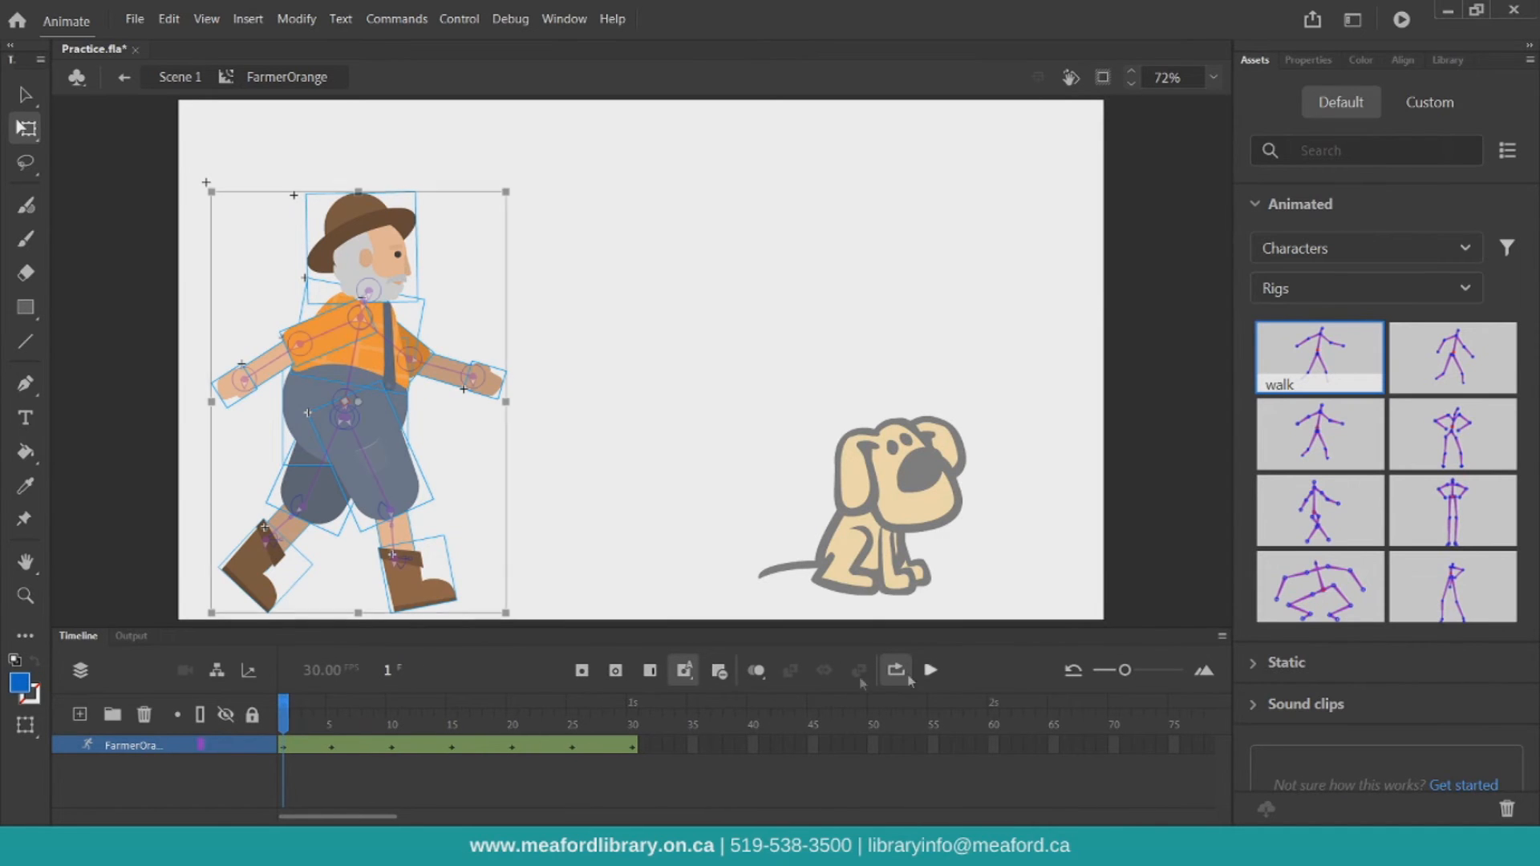
# At frame 1, reposition the farmer's back and front boots to widen his stride
pyautogui.moveTo(283, 710); pyautogui.dragTo(632, 716)
pyautogui.moveTo(708, 746); pyautogui.dragTo(238, 744)
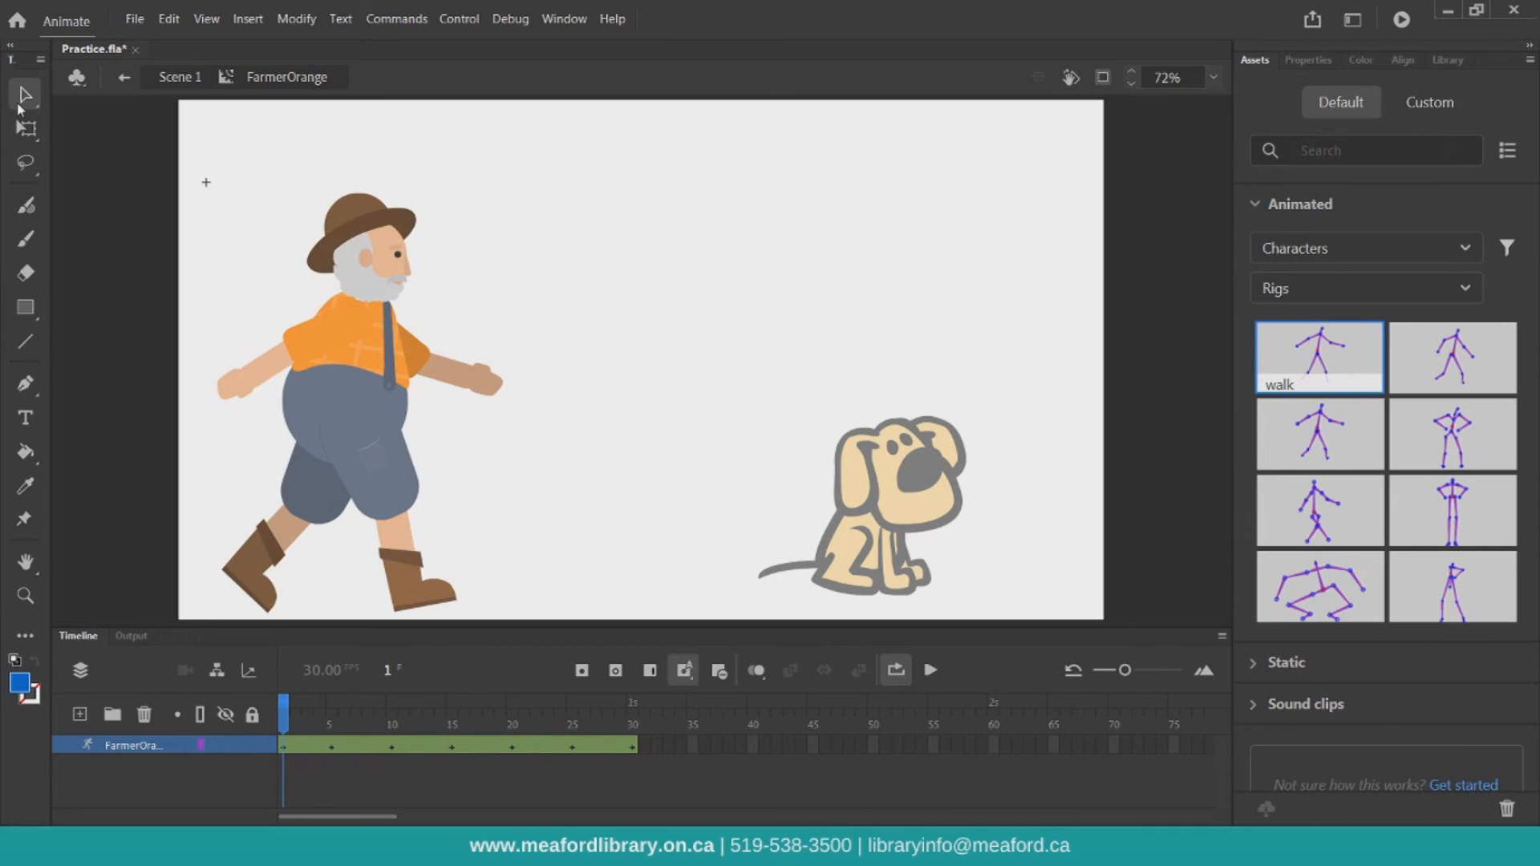
pyautogui.click(255, 567)
pyautogui.moveTo(255, 567); pyautogui.dragTo(238, 536)
pyautogui.moveTo(412, 594); pyautogui.dragTo(473, 561)
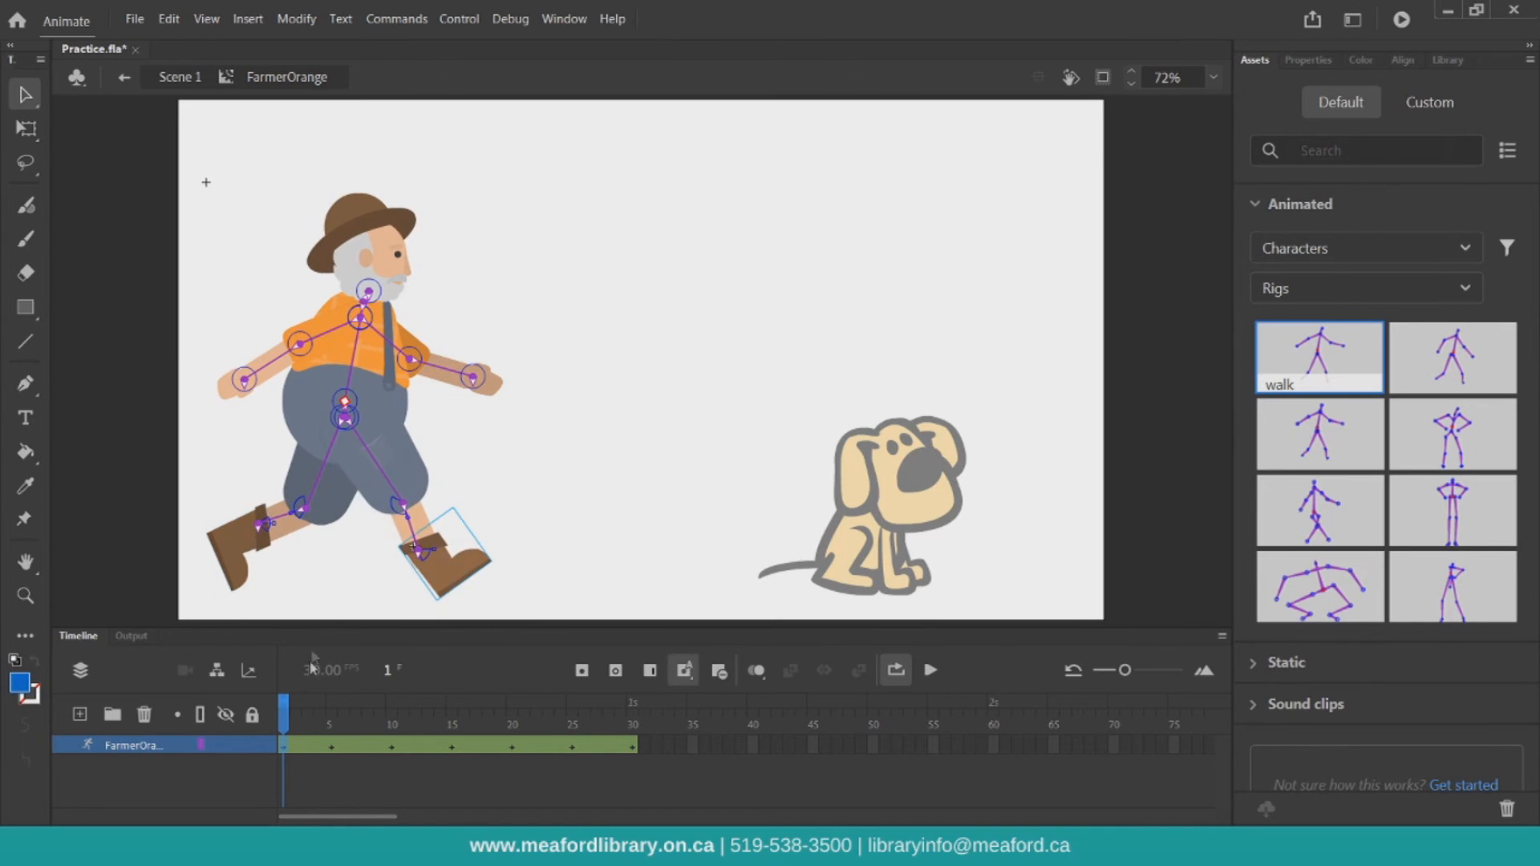
# At frame 30, reposition both boots and raise the farmer's back hand
pyautogui.moveTo(289, 714); pyautogui.dragTo(642, 714)
pyautogui.moveTo(414, 592); pyautogui.dragTo(450, 573)
pyautogui.moveTo(255, 570)
pyautogui.mouseDown()
pyautogui.moveTo(234, 571)
pyautogui.moveTo(229, 554)
pyautogui.mouseUp()
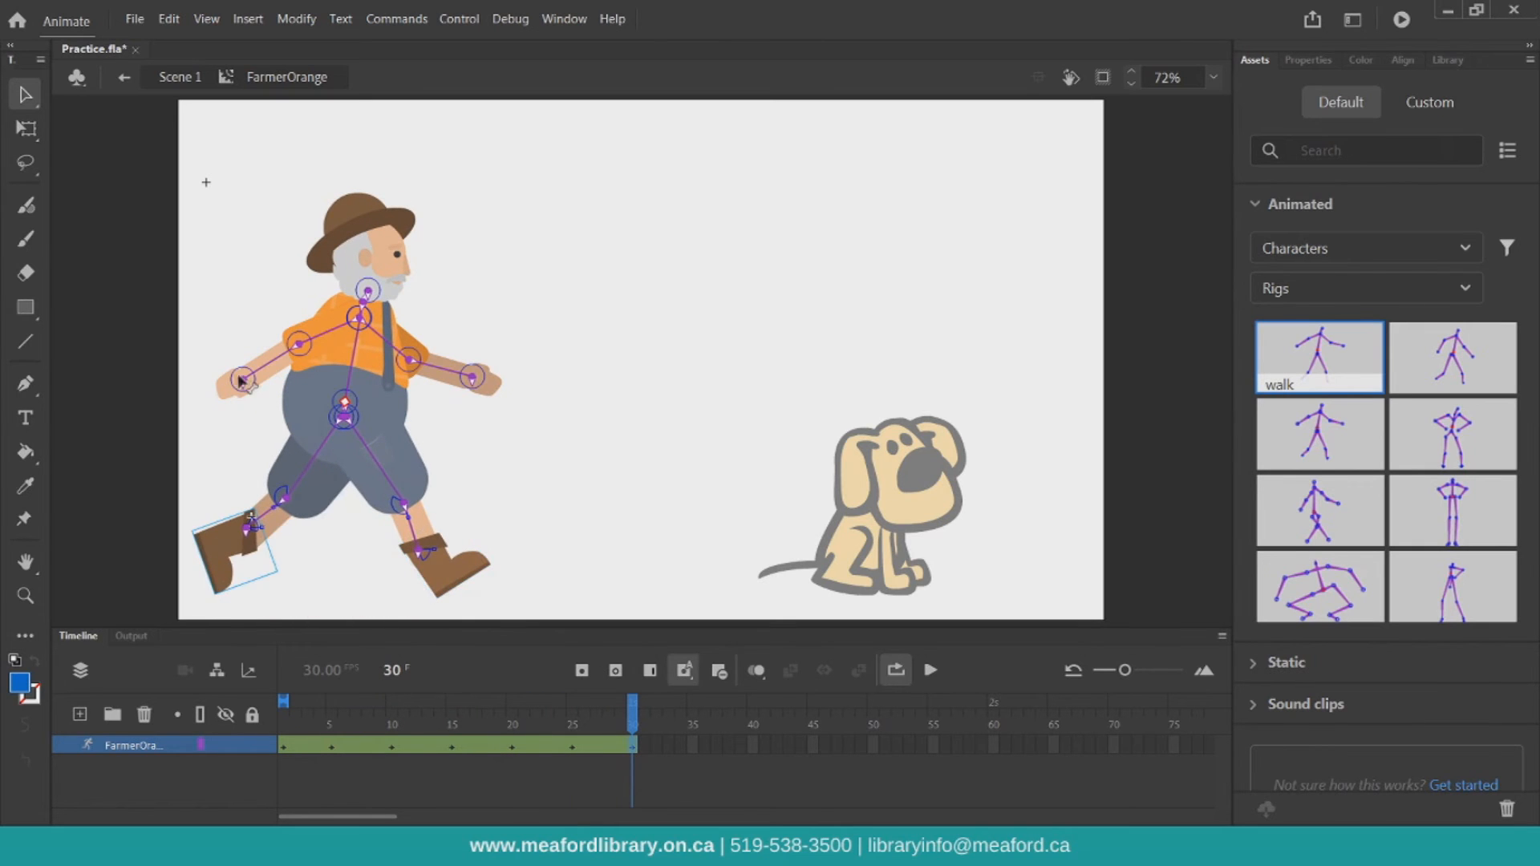
pyautogui.moveTo(239, 377); pyautogui.dragTo(201, 347)
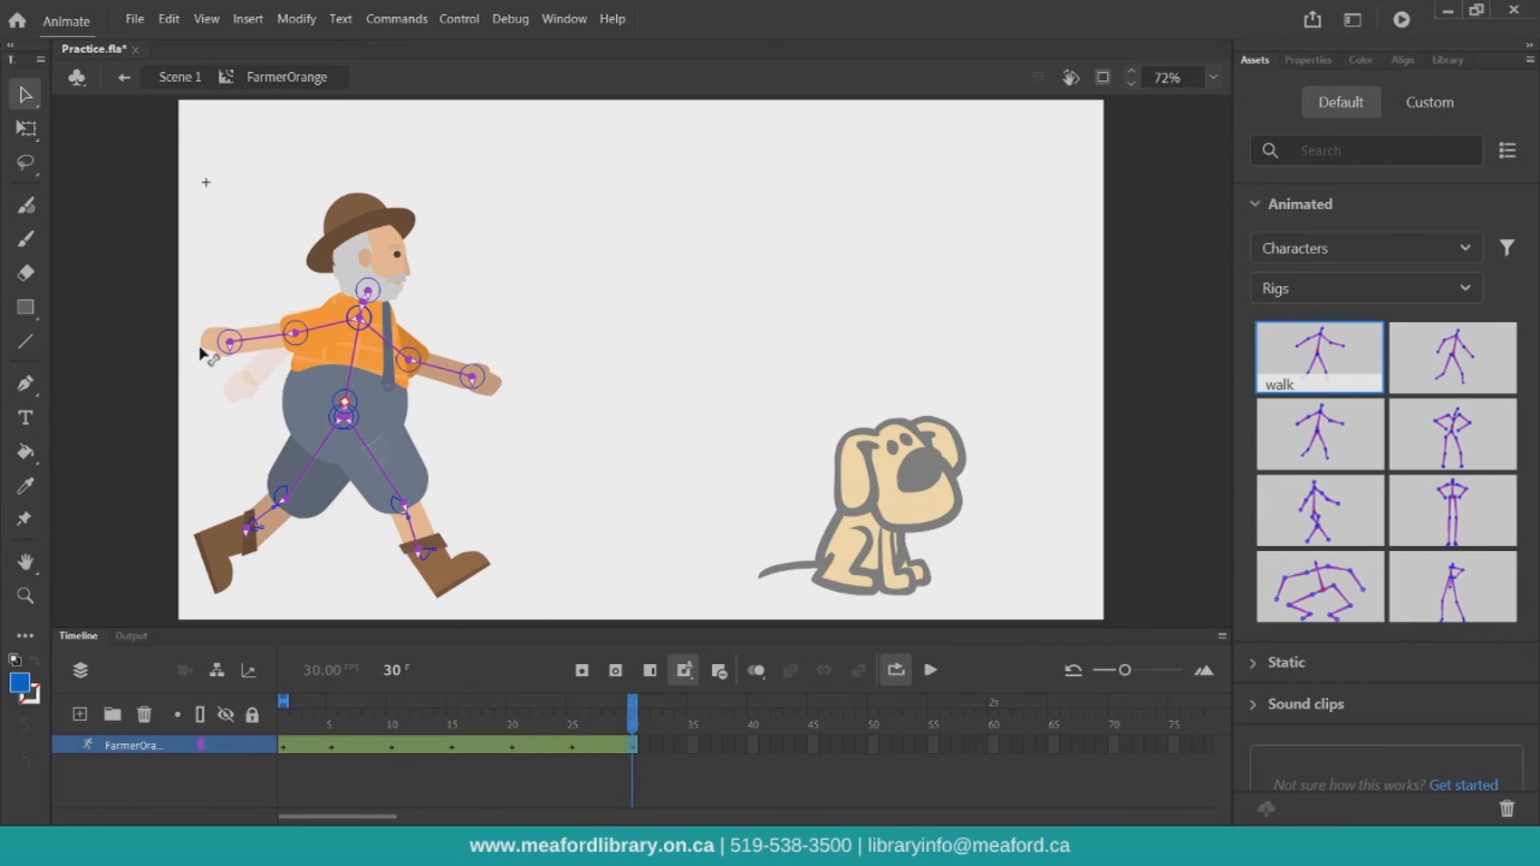
# At frame 15, raise the farmer's whole body and lower his front boot
pyautogui.moveTo(638, 720); pyautogui.dragTo(445, 666)
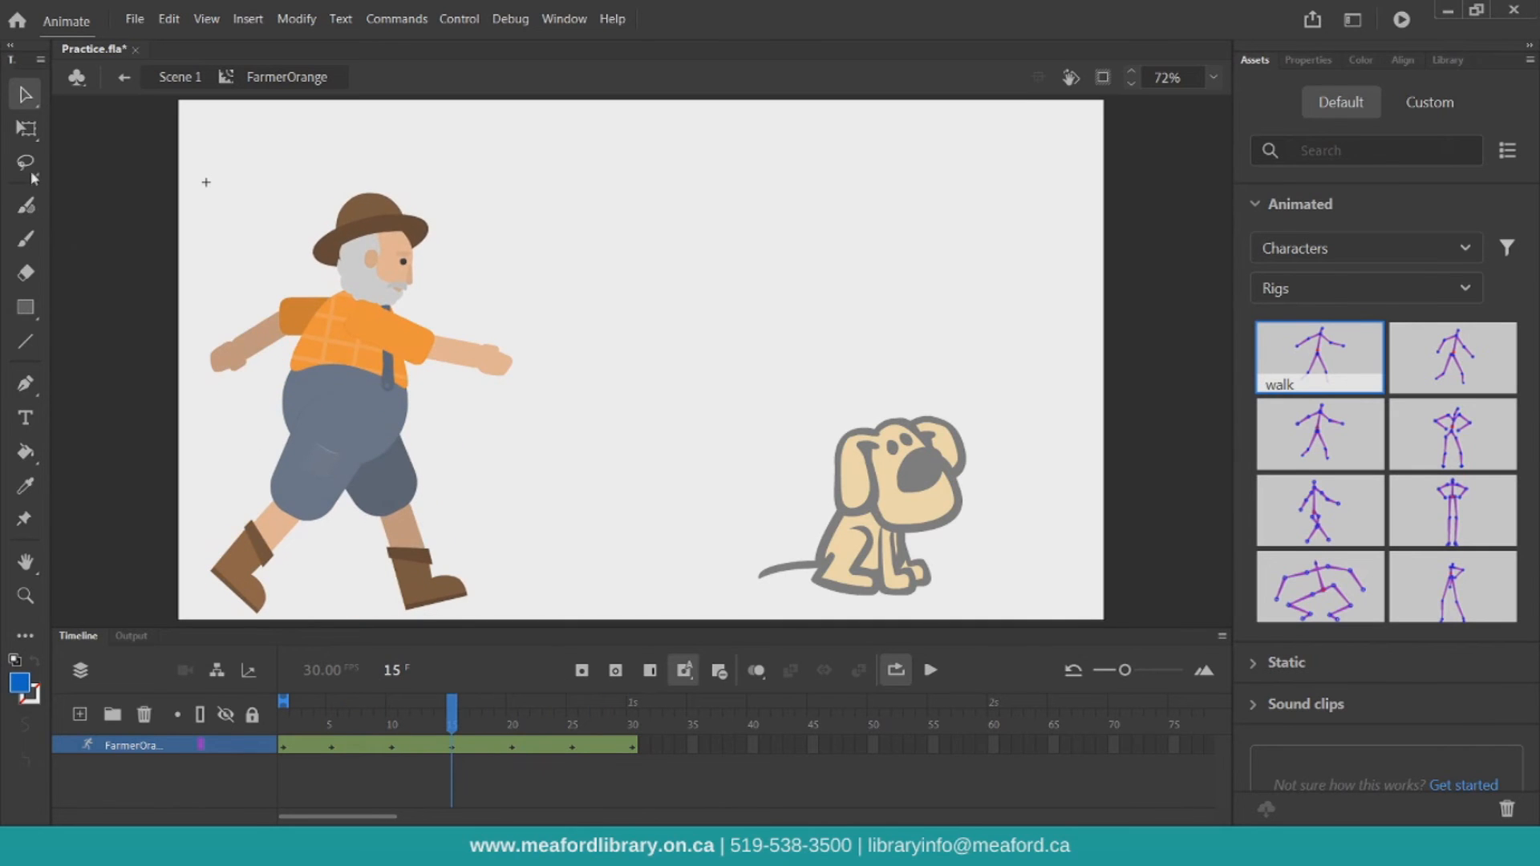
pyautogui.click(27, 128)
pyautogui.moveTo(142, 143); pyautogui.dragTo(645, 626)
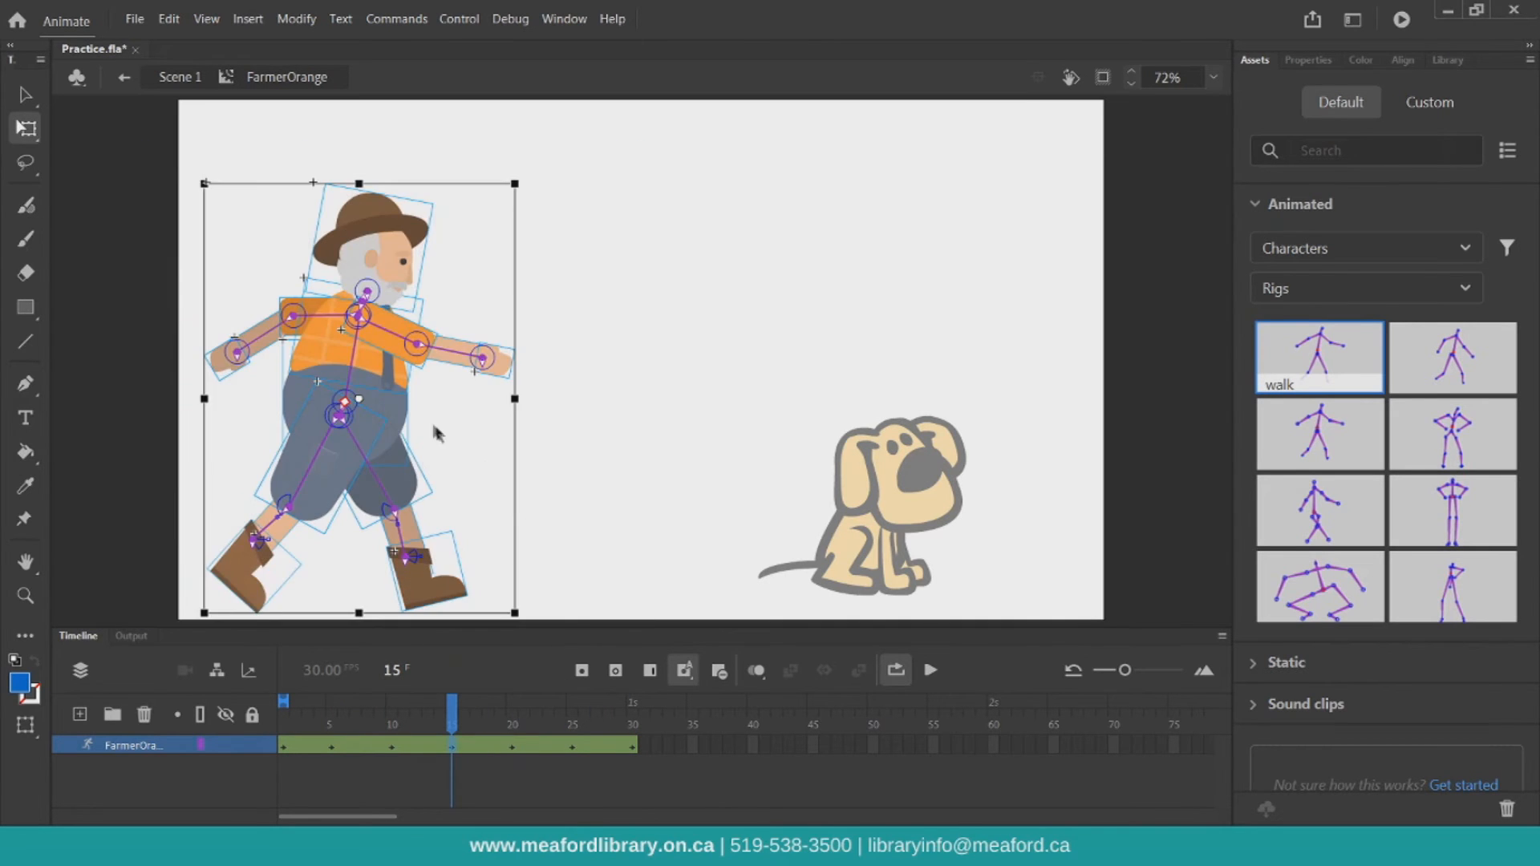
pyautogui.moveTo(367, 401); pyautogui.dragTo(364, 366)
pyautogui.click(27, 94)
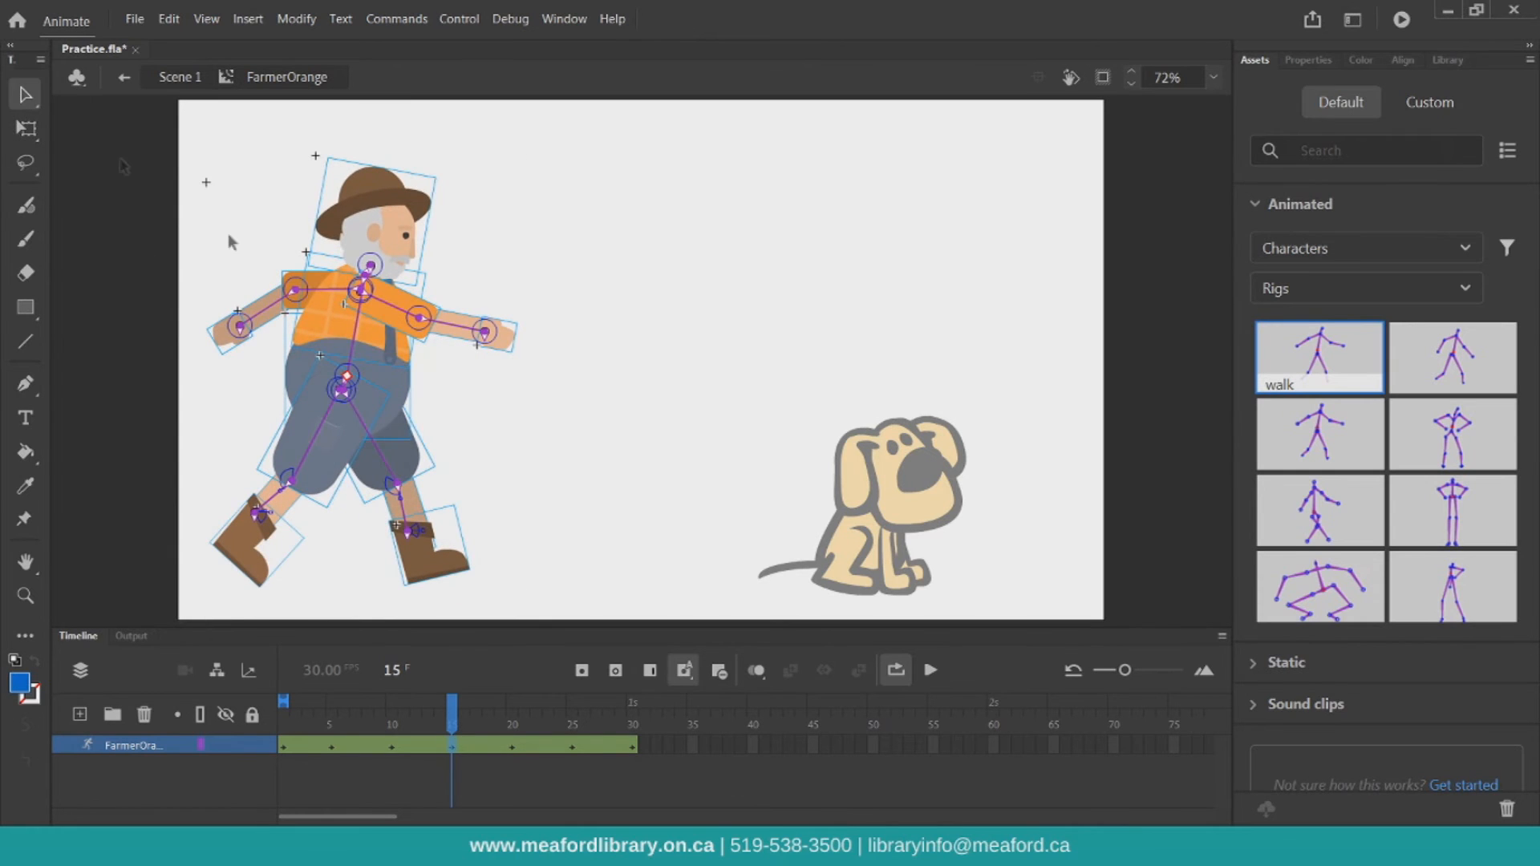
pyautogui.moveTo(412, 552); pyautogui.dragTo(449, 598)
# Play the walk cycle and return to Scene 1
pyautogui.moveTo(454, 701); pyautogui.dragTo(273, 674)
pyautogui.press('Return')
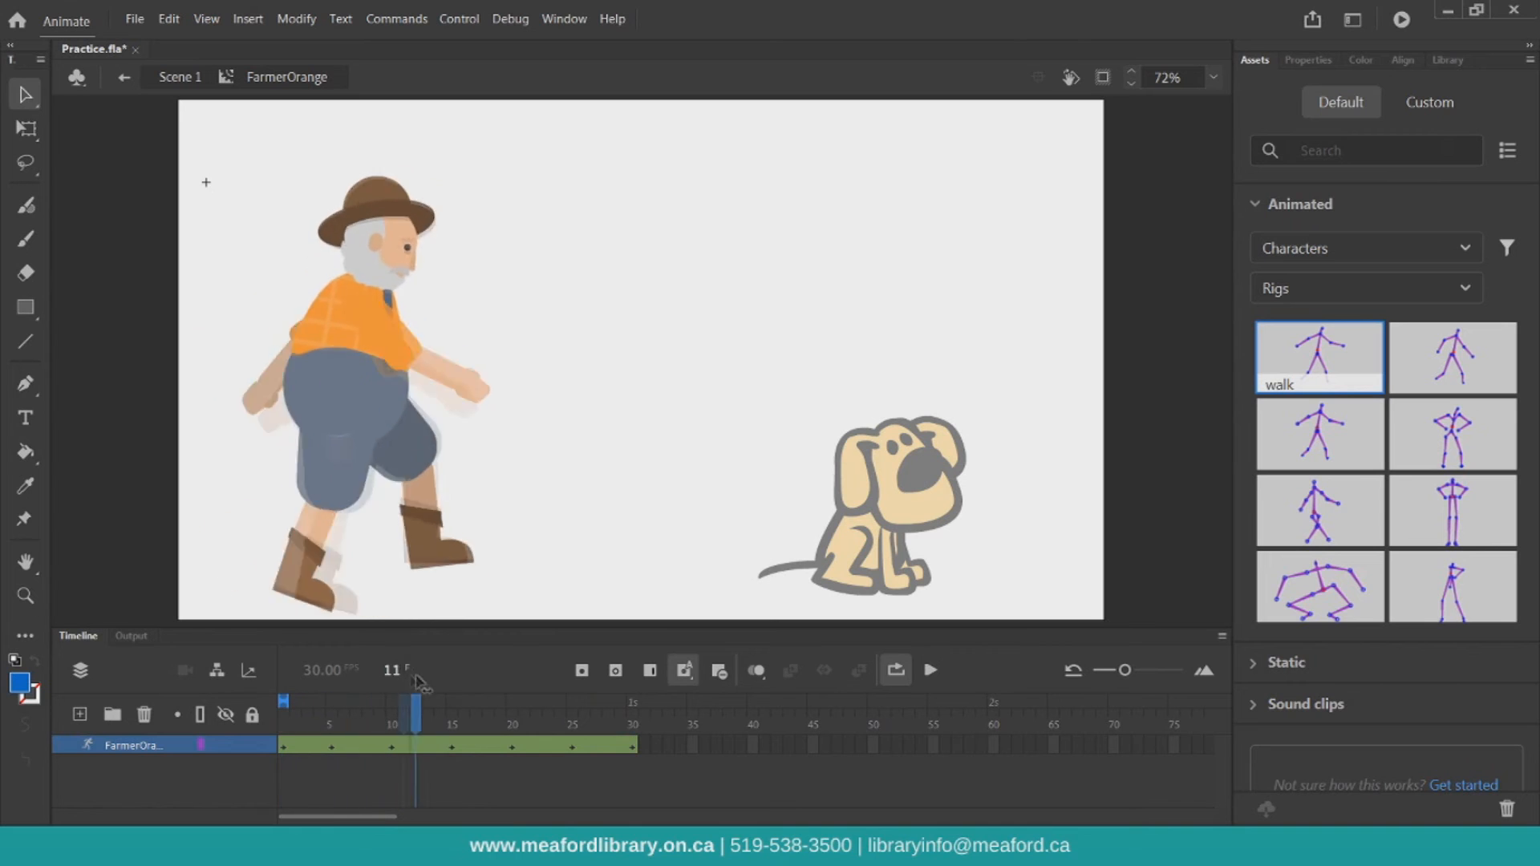
pyautogui.click(191, 81)
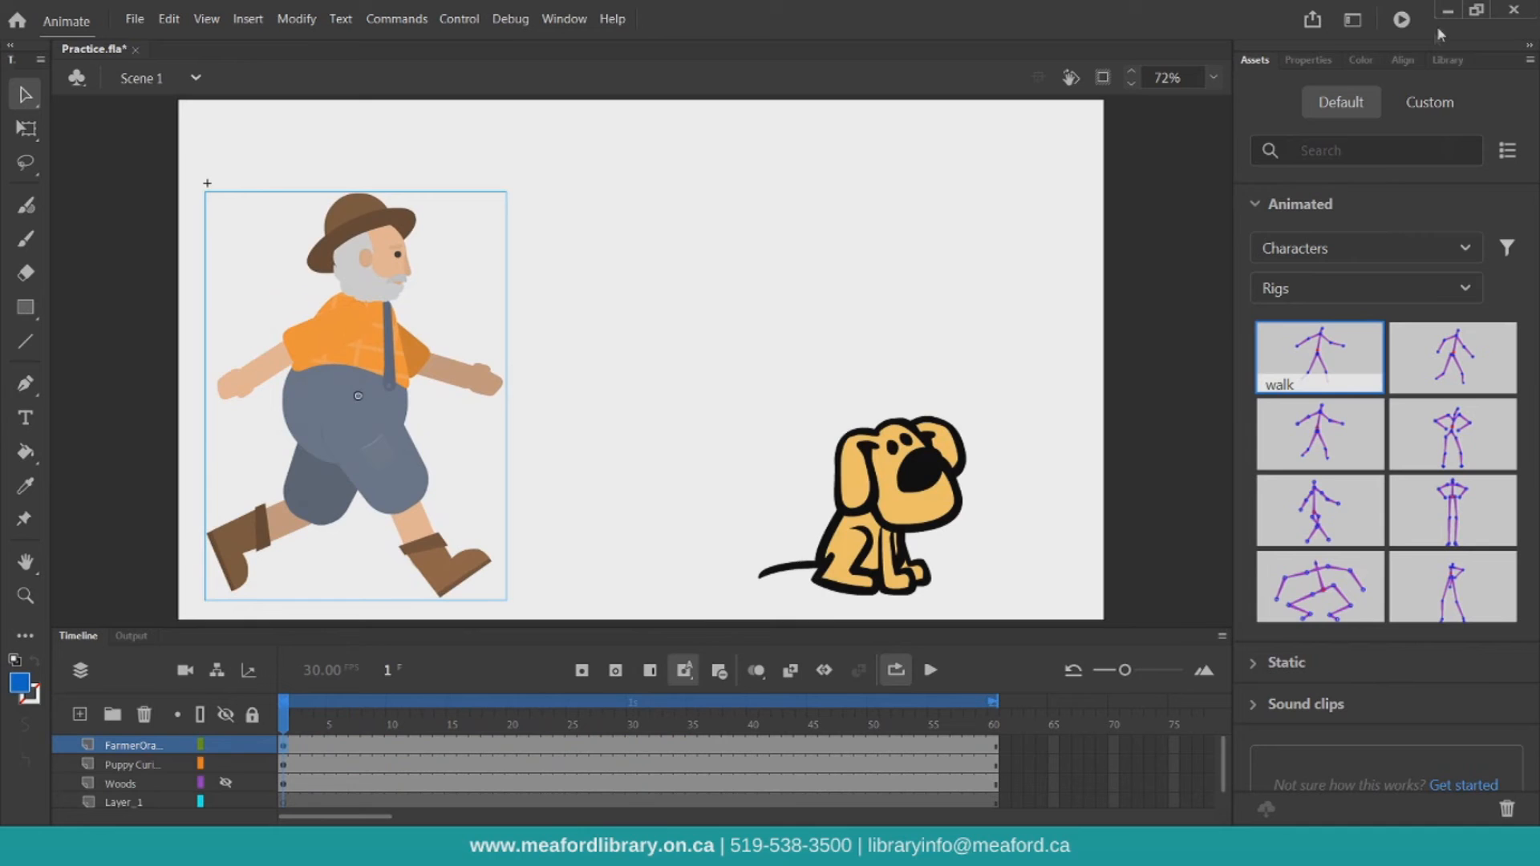
# Test the movie and close the preview window
pyautogui.click(1409, 26)
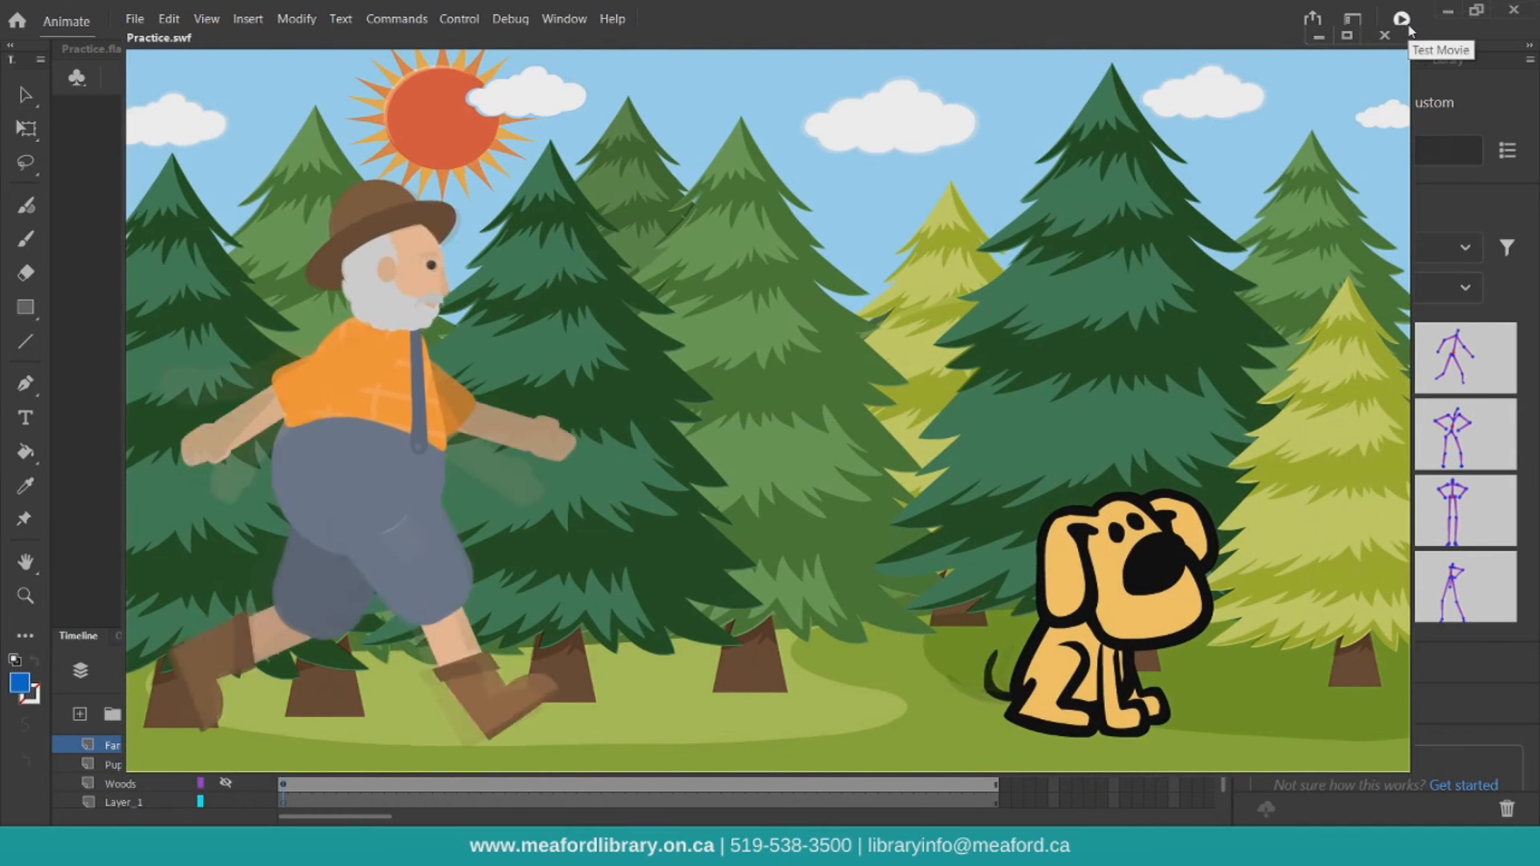
pyautogui.click(1385, 35)
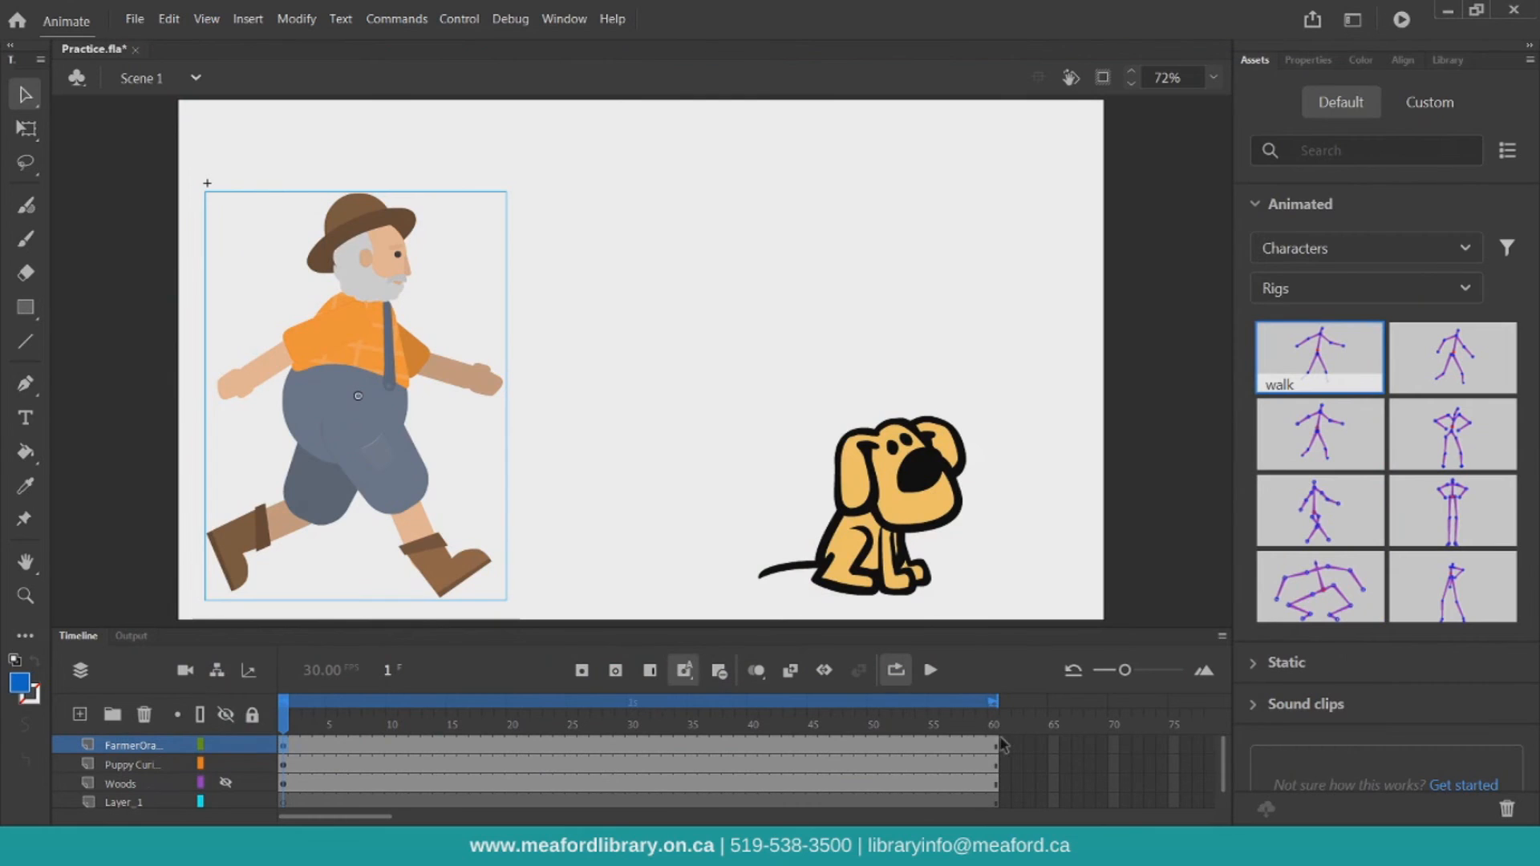
# Insert a keyframe at frame 60 on the farmer's layer and move the farmer to the stage's right side
pyautogui.click(997, 743)
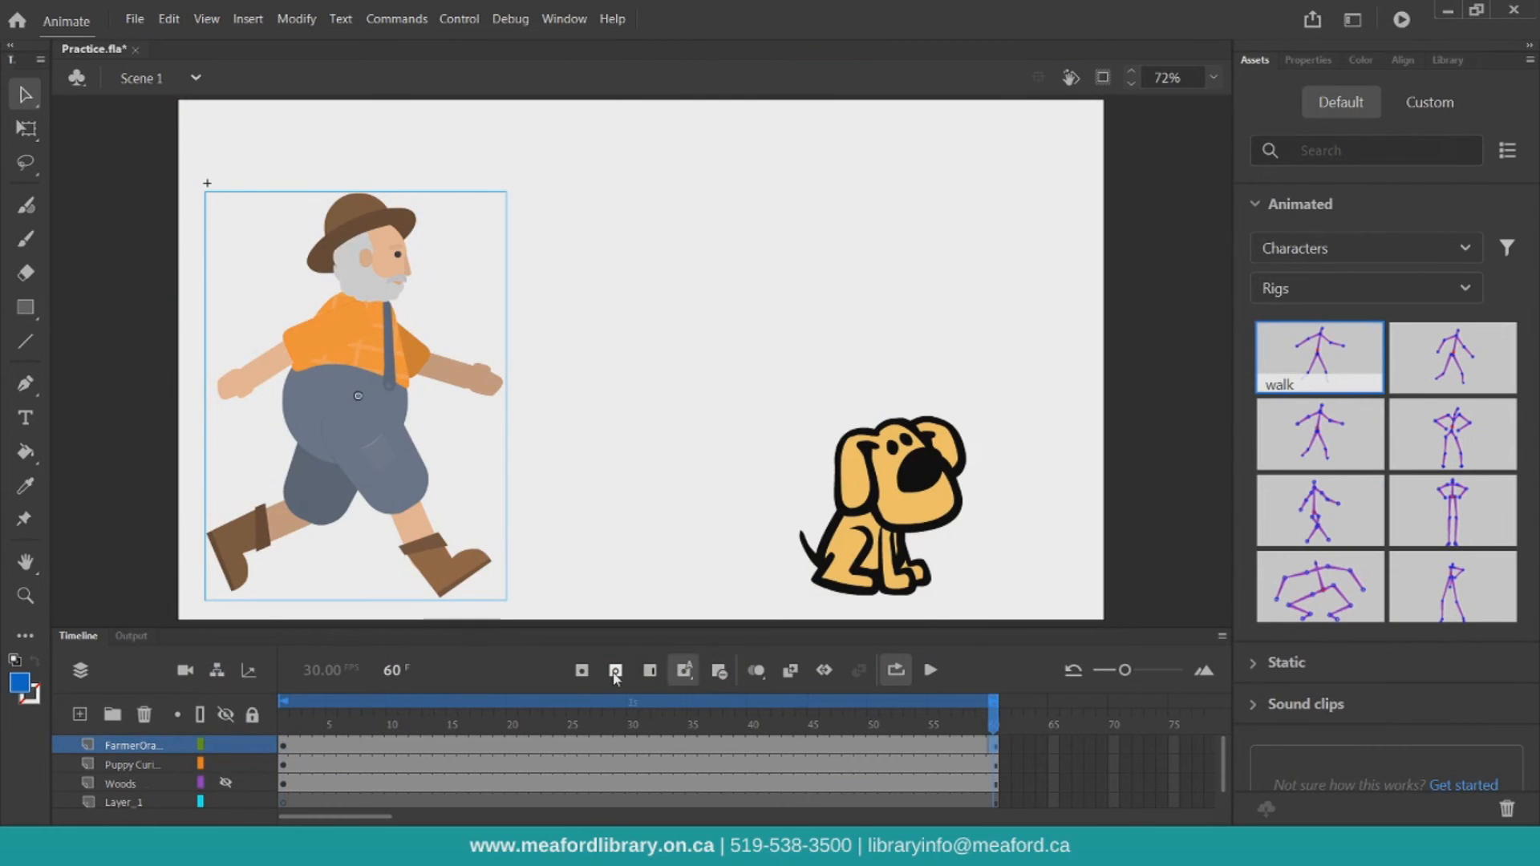
pyautogui.click(585, 673)
pyautogui.moveTo(359, 399); pyautogui.dragTo(963, 398)
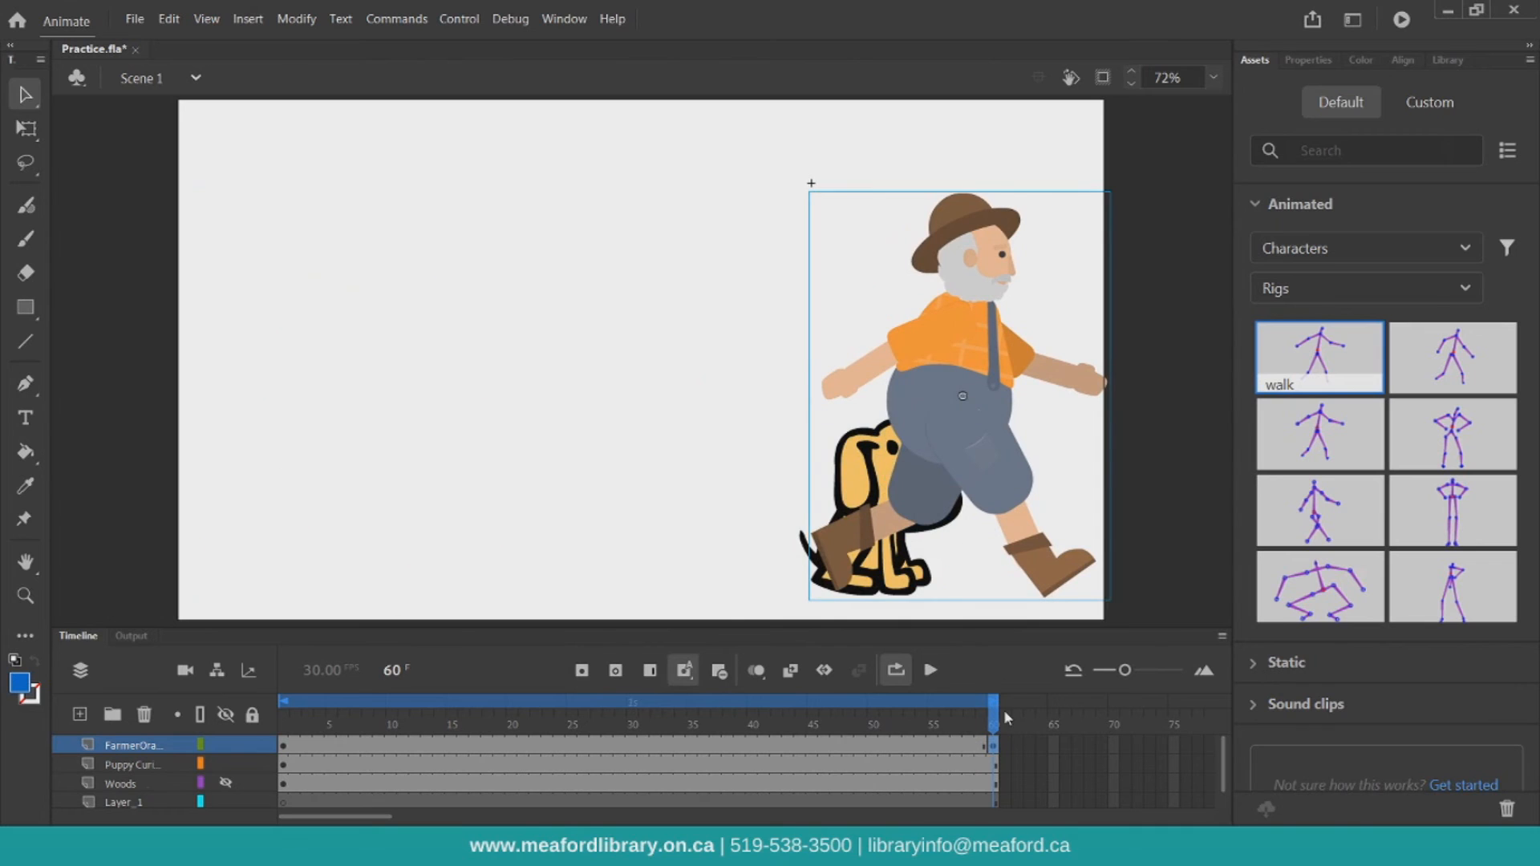
# Create a classic tween on the farmer's layer between frames 1 and 60
pyautogui.click(656, 740)
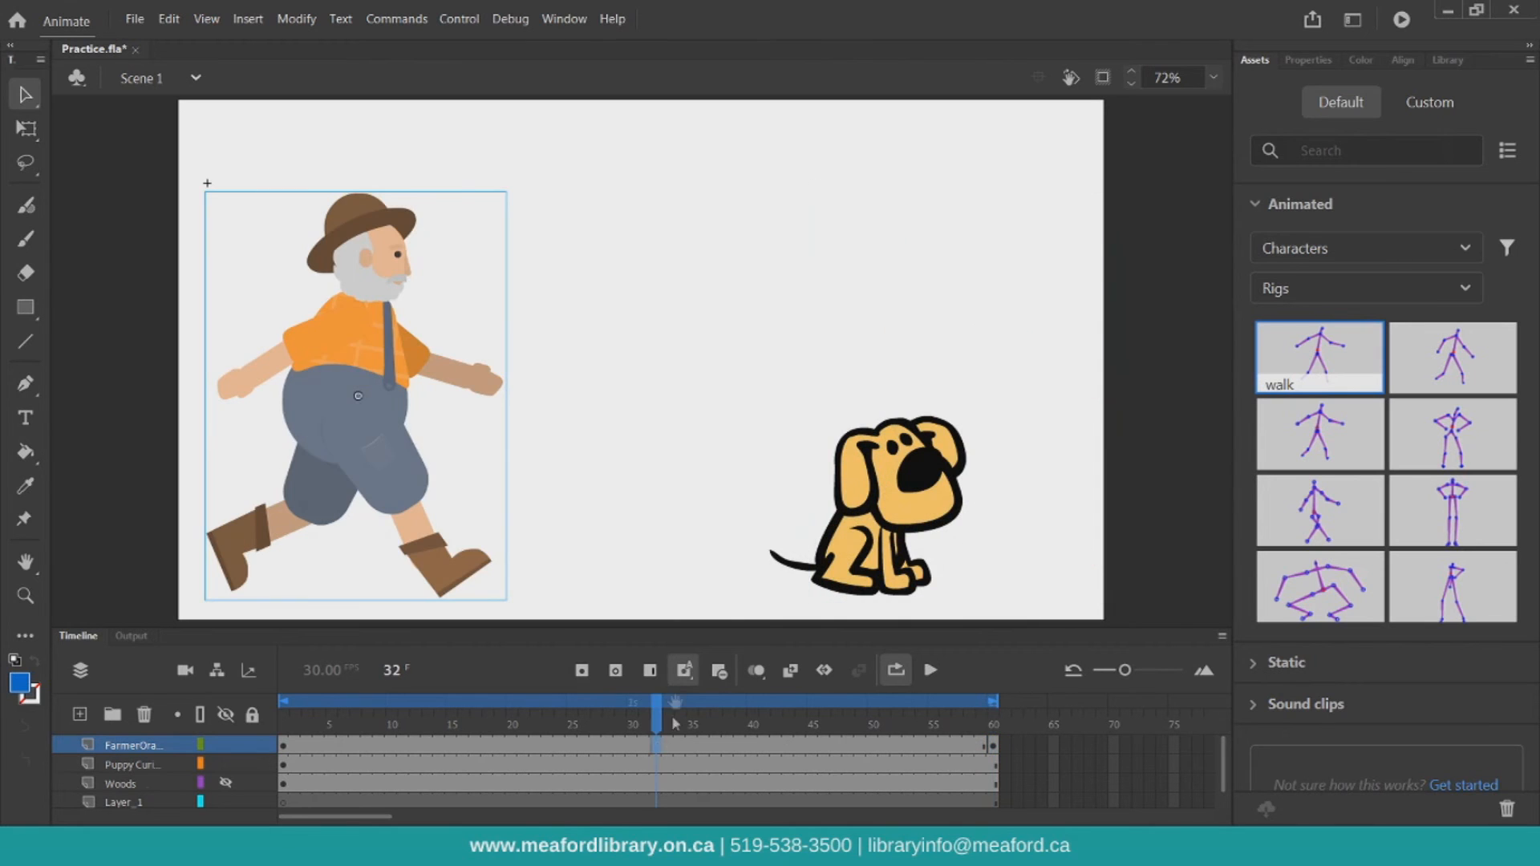
pyautogui.click(791, 673)
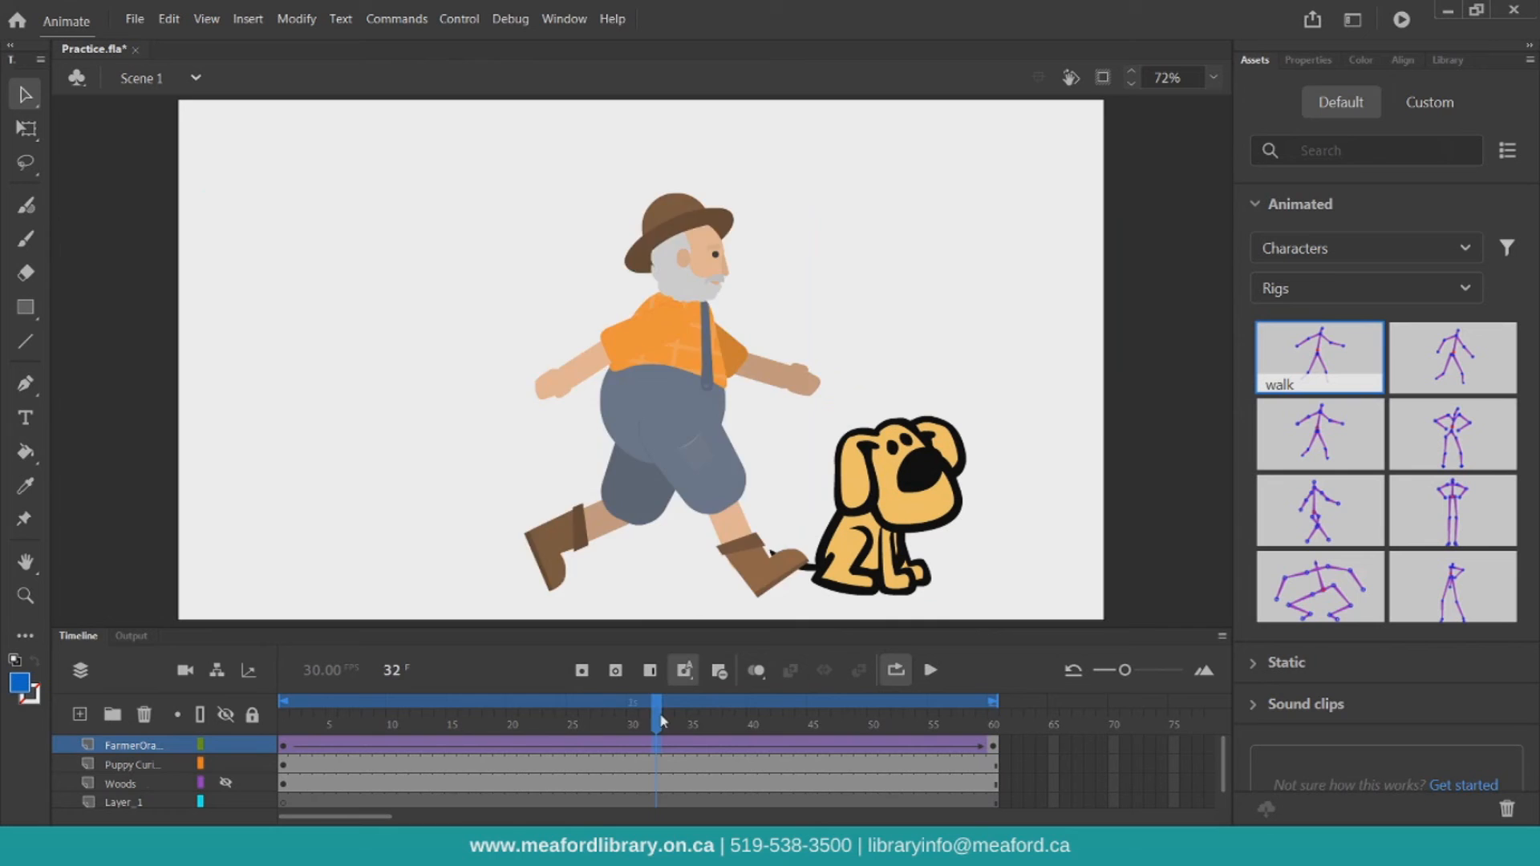
# Play the tweened animation from the start and pause it
pyautogui.moveTo(662, 721); pyautogui.dragTo(219, 695)
pyautogui.click(932, 670)
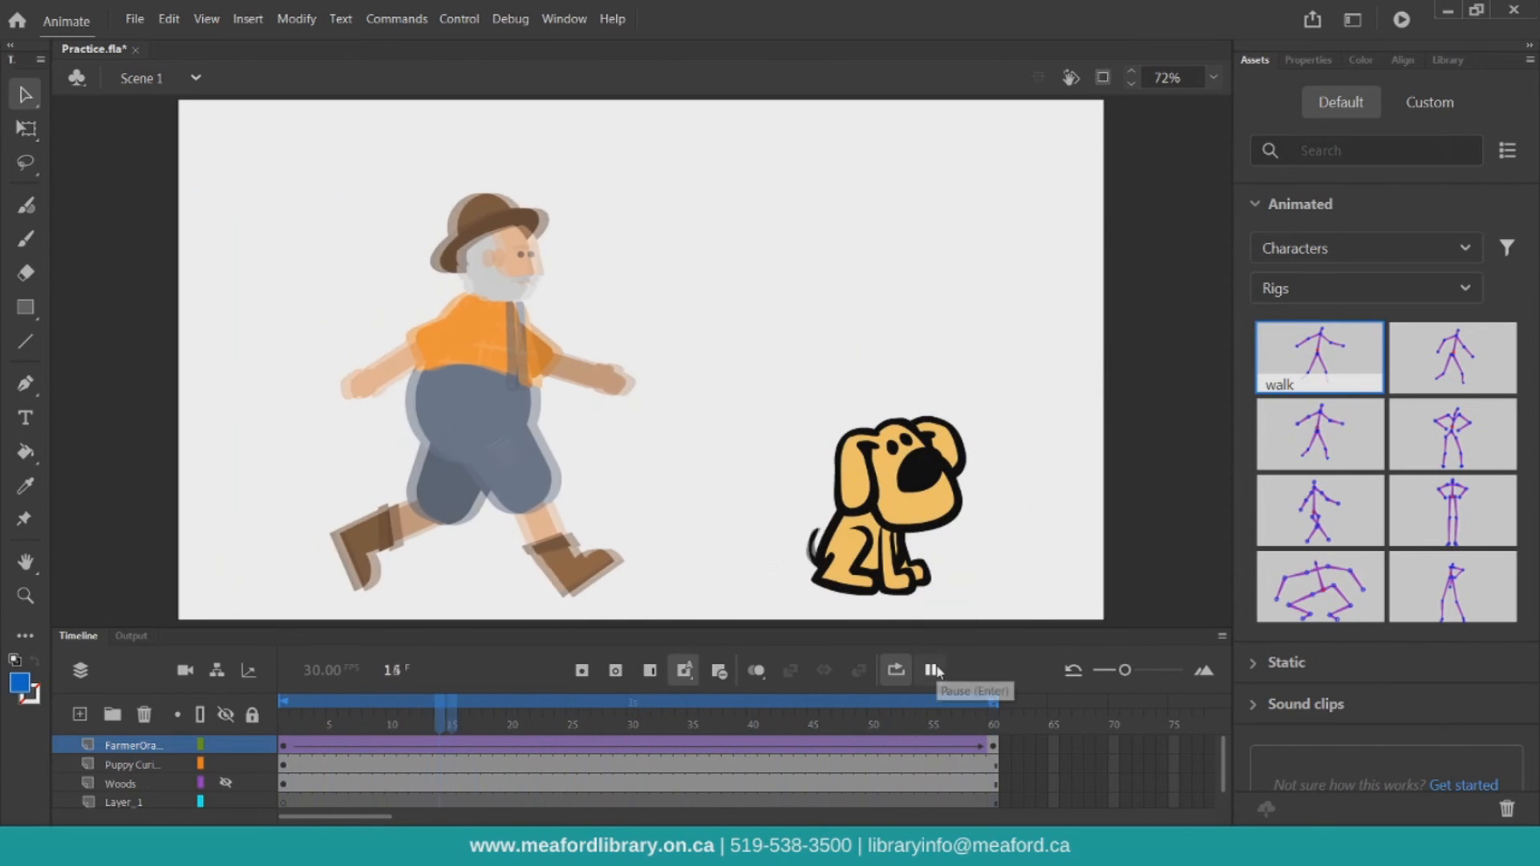
pyautogui.click(932, 670)
# Show the Woods layer and return the playhead to frame 1
pyautogui.click(225, 786)
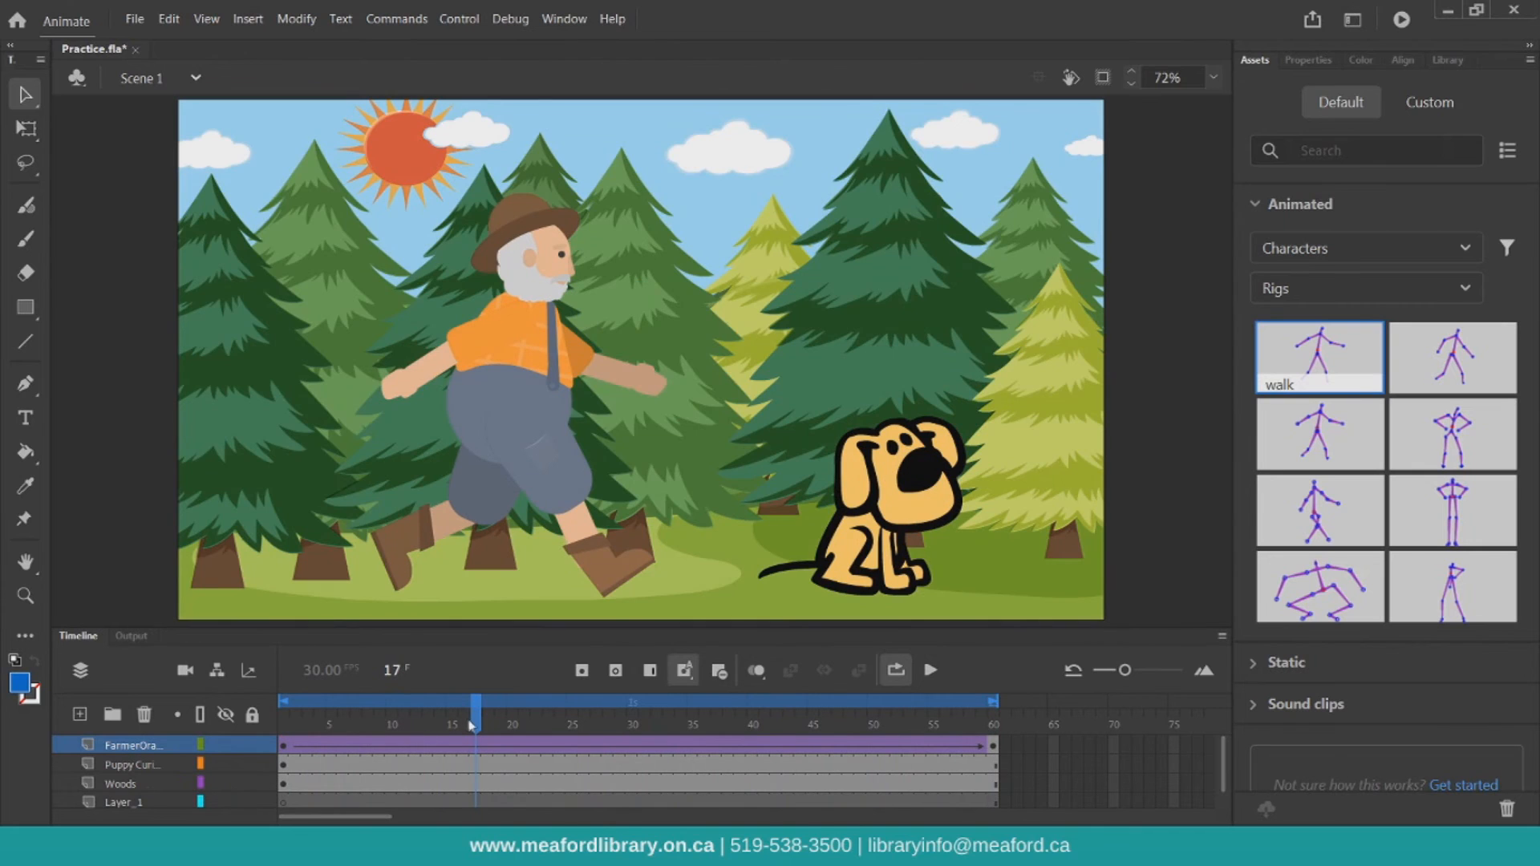
pyautogui.click(227, 786)
pyautogui.click(226, 785)
pyautogui.moveTo(477, 725); pyautogui.dragTo(272, 720)
# Add the Bunny Hop animated character from the Assets panel onto the stage near the farmer's feet
pyautogui.click(1266, 207)
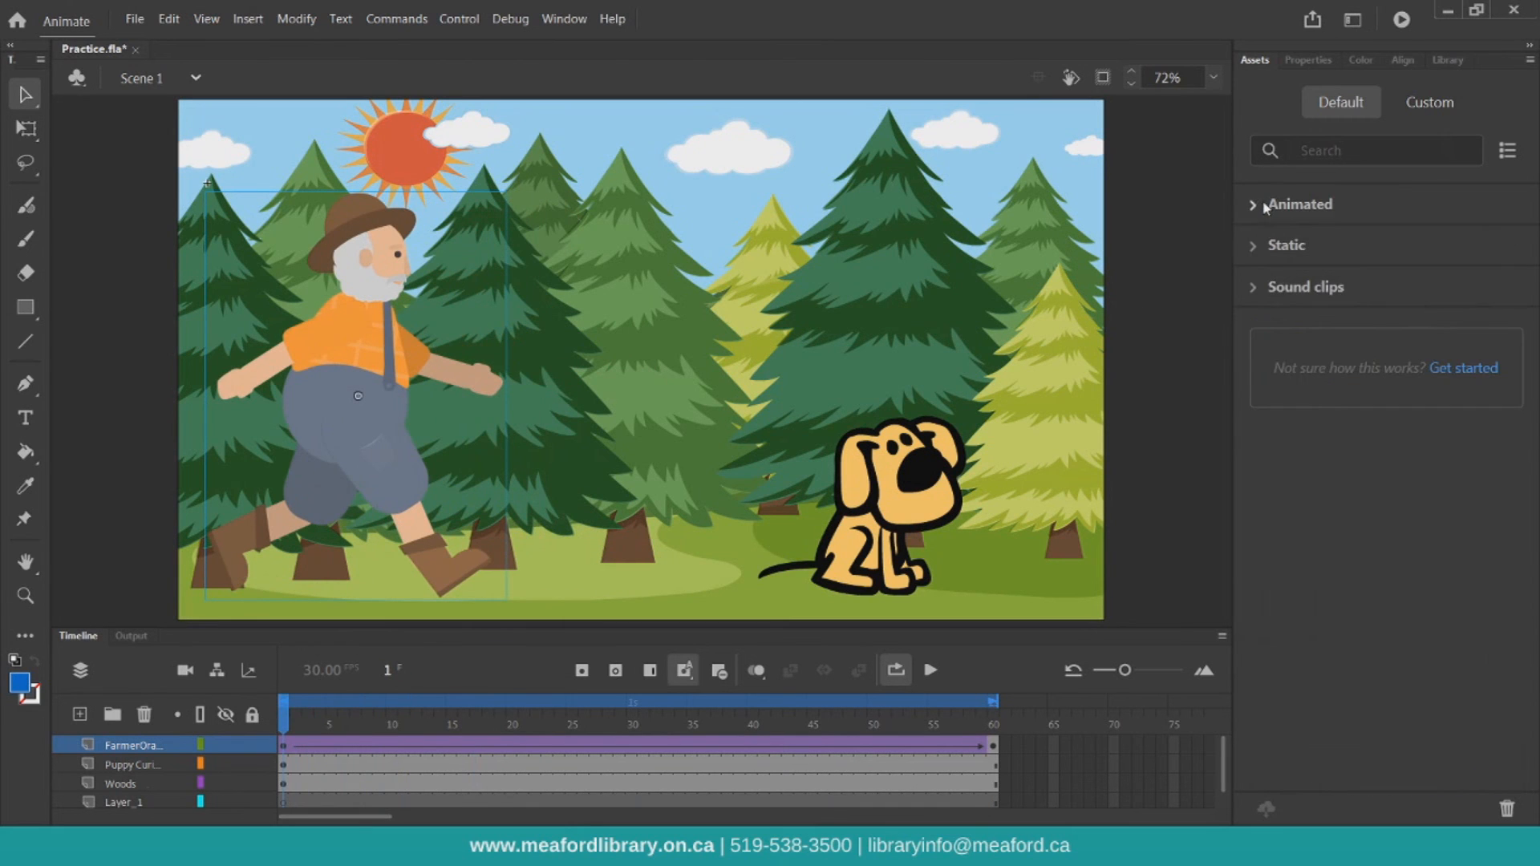
pyautogui.click(1264, 242)
pyautogui.click(1267, 205)
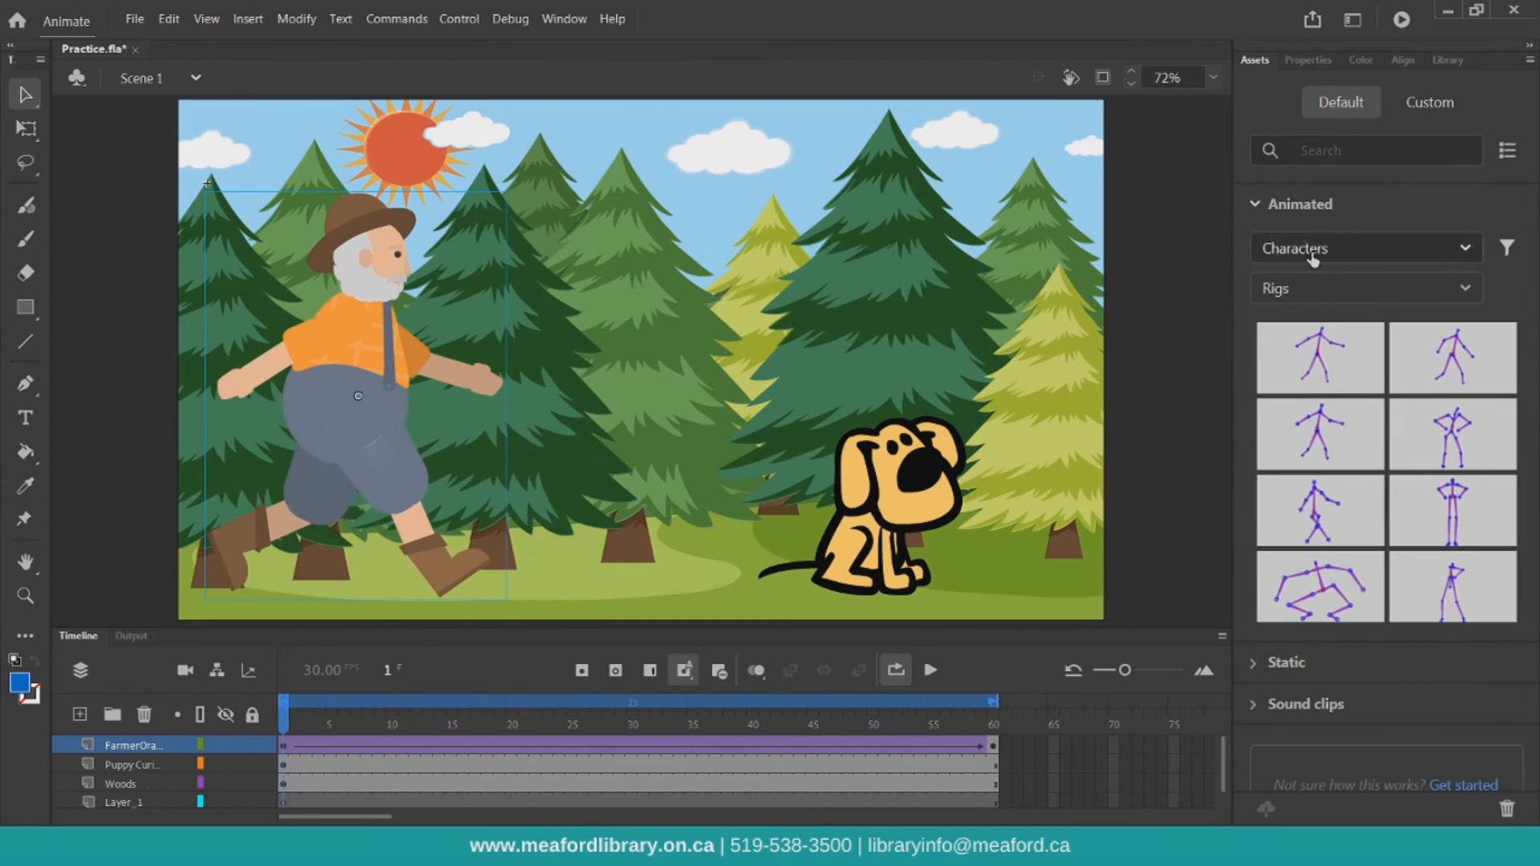
pyautogui.click(1309, 289)
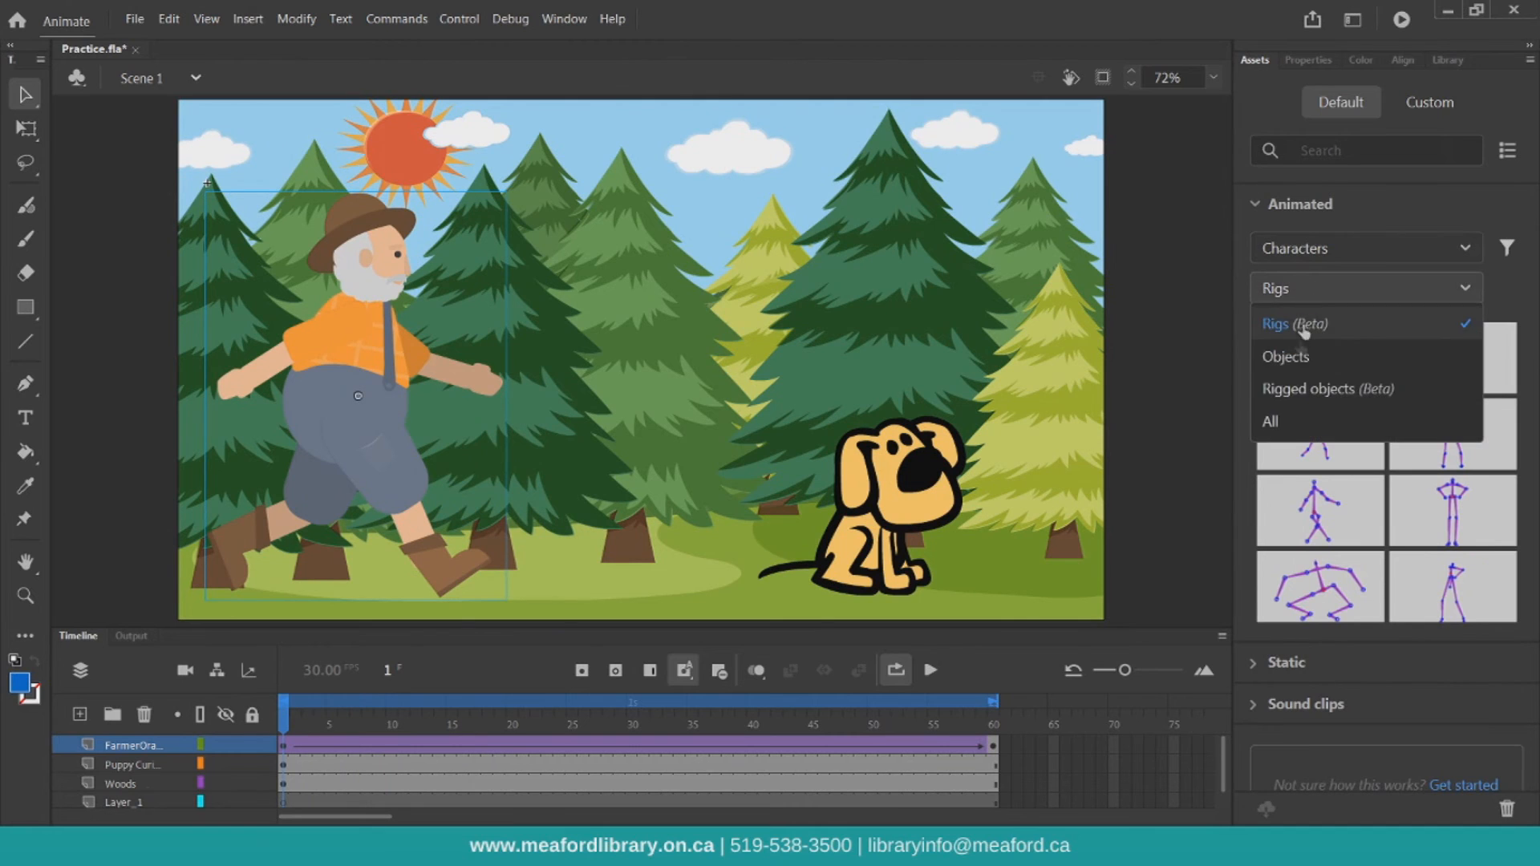
pyautogui.click(1290, 422)
pyautogui.scroll(-2, 1416, 449)
pyautogui.scroll(-3, 1417, 449)
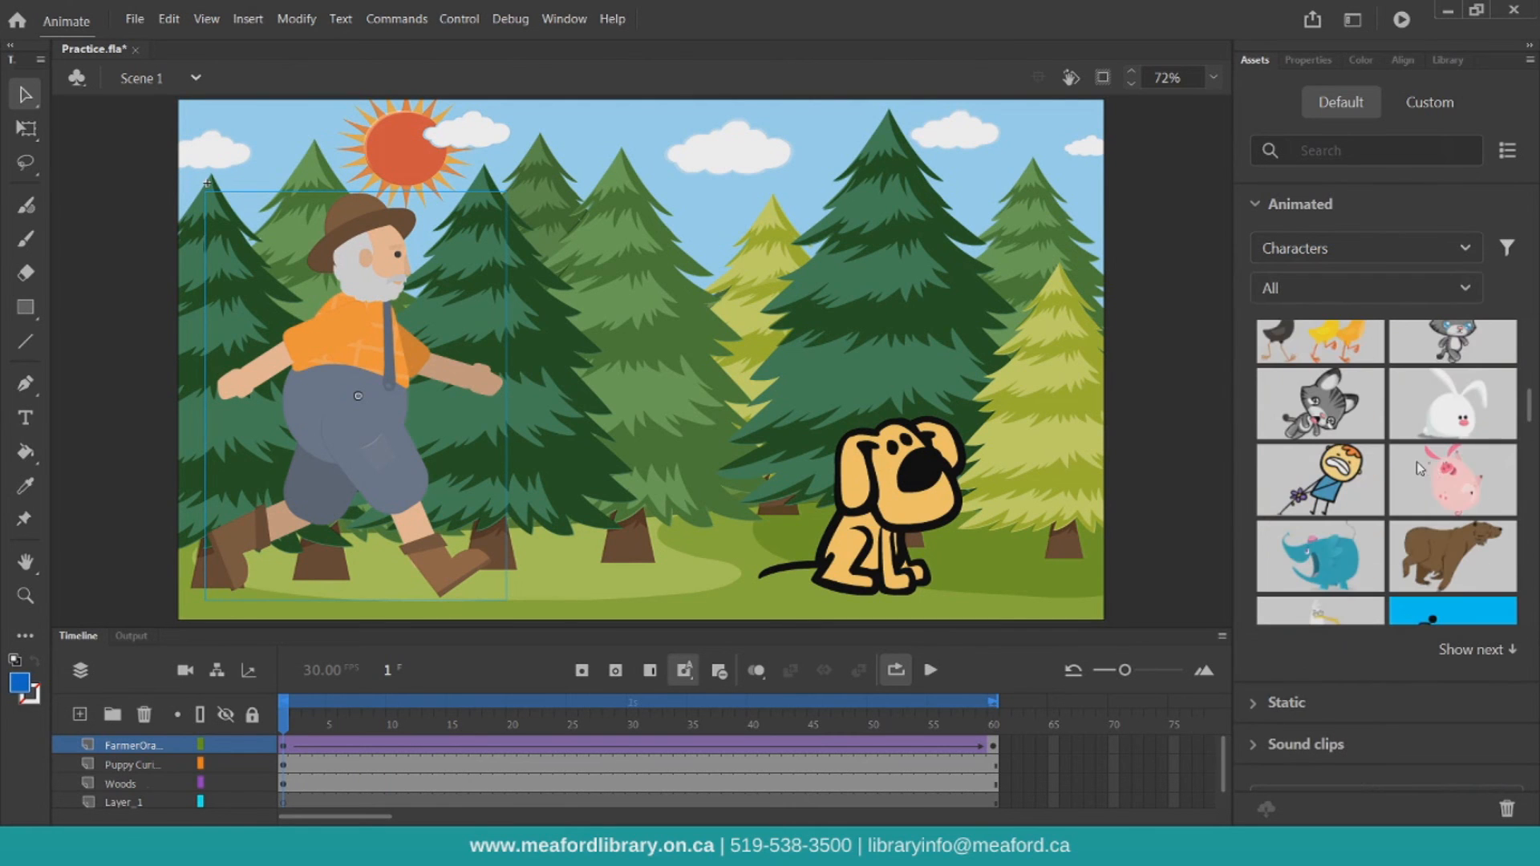
pyautogui.moveTo(1444, 401); pyautogui.dragTo(454, 457)
pyautogui.moveTo(369, 526); pyautogui.dragTo(369, 526)
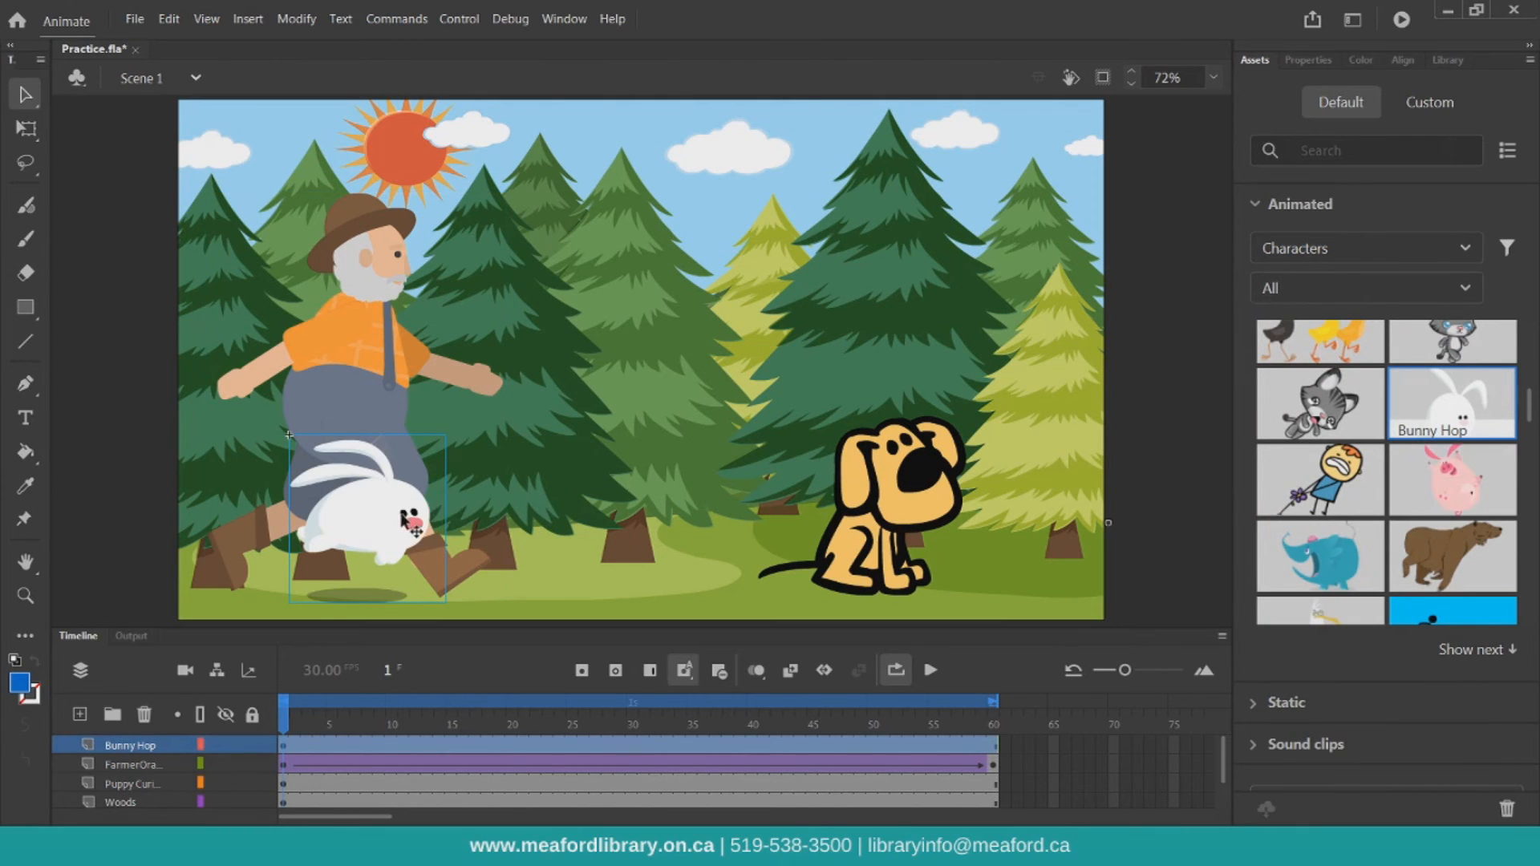
# Move the Bunny Hop layer below the farmer's layer and shift the bunny to the right beside the farmer's feet
pyautogui.moveTo(118, 748)
pyautogui.mouseDown()
pyautogui.moveTo(120, 771)
pyautogui.moveTo(137, 767)
pyautogui.mouseUp()
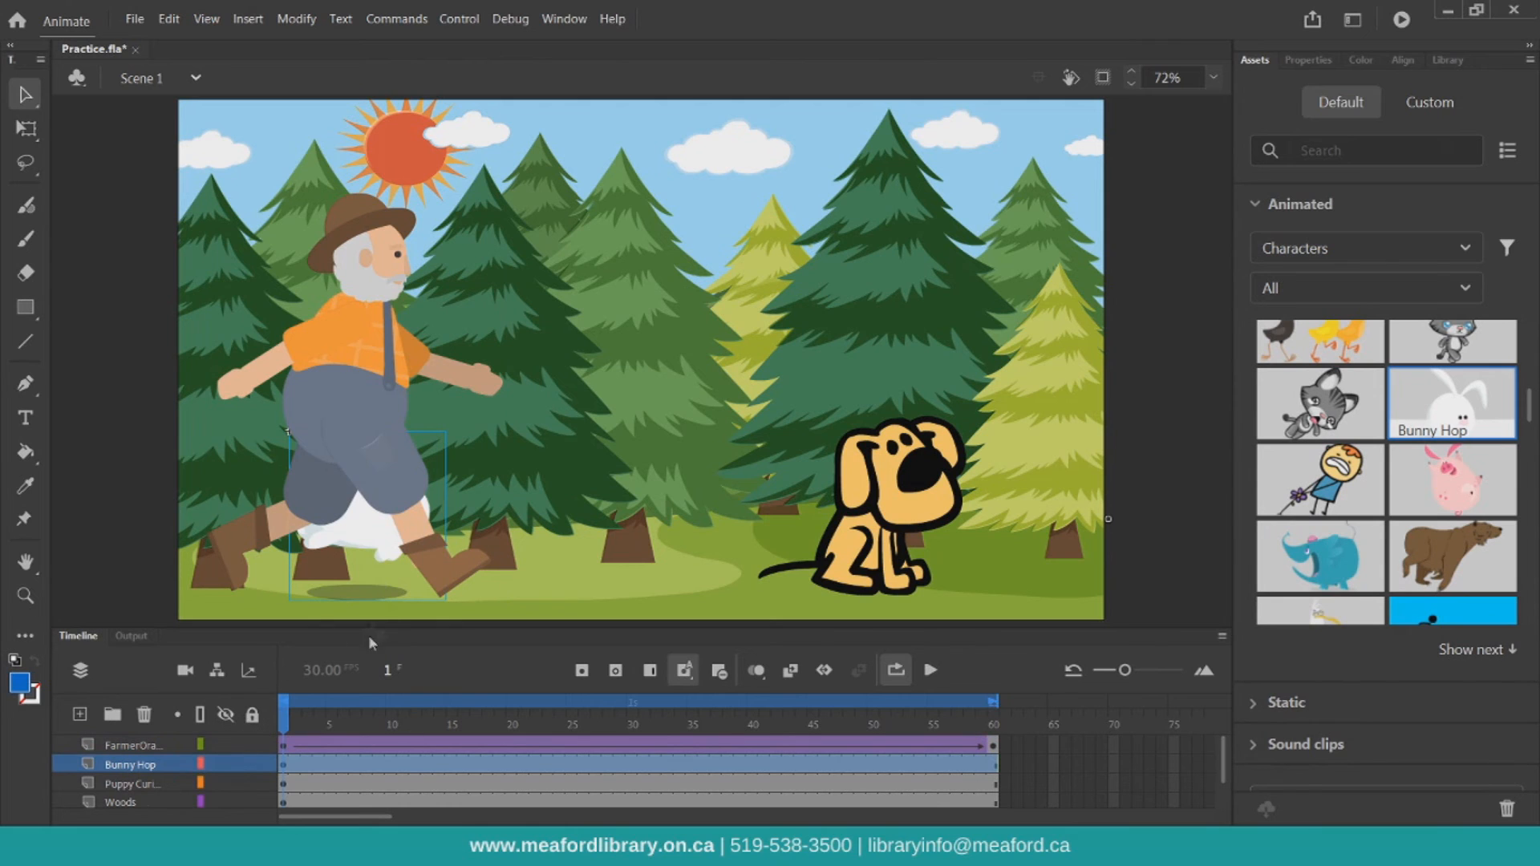
pyautogui.moveTo(365, 594); pyautogui.dragTo(491, 595)
pyautogui.moveTo(289, 695); pyautogui.dragTo(249, 676)
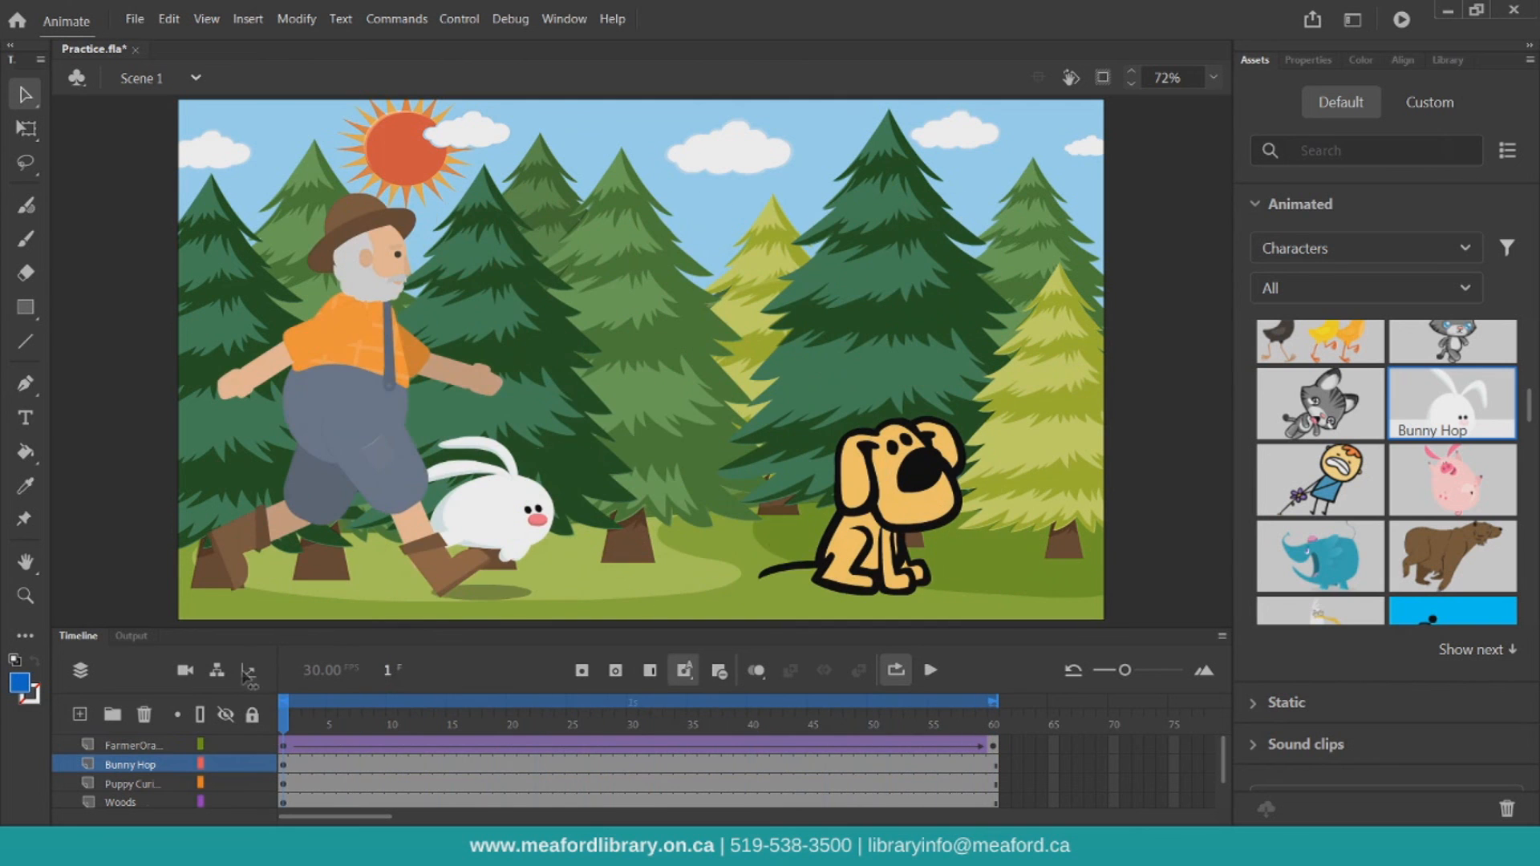
# Test the movie and close the preview window
pyautogui.click(1403, 20)
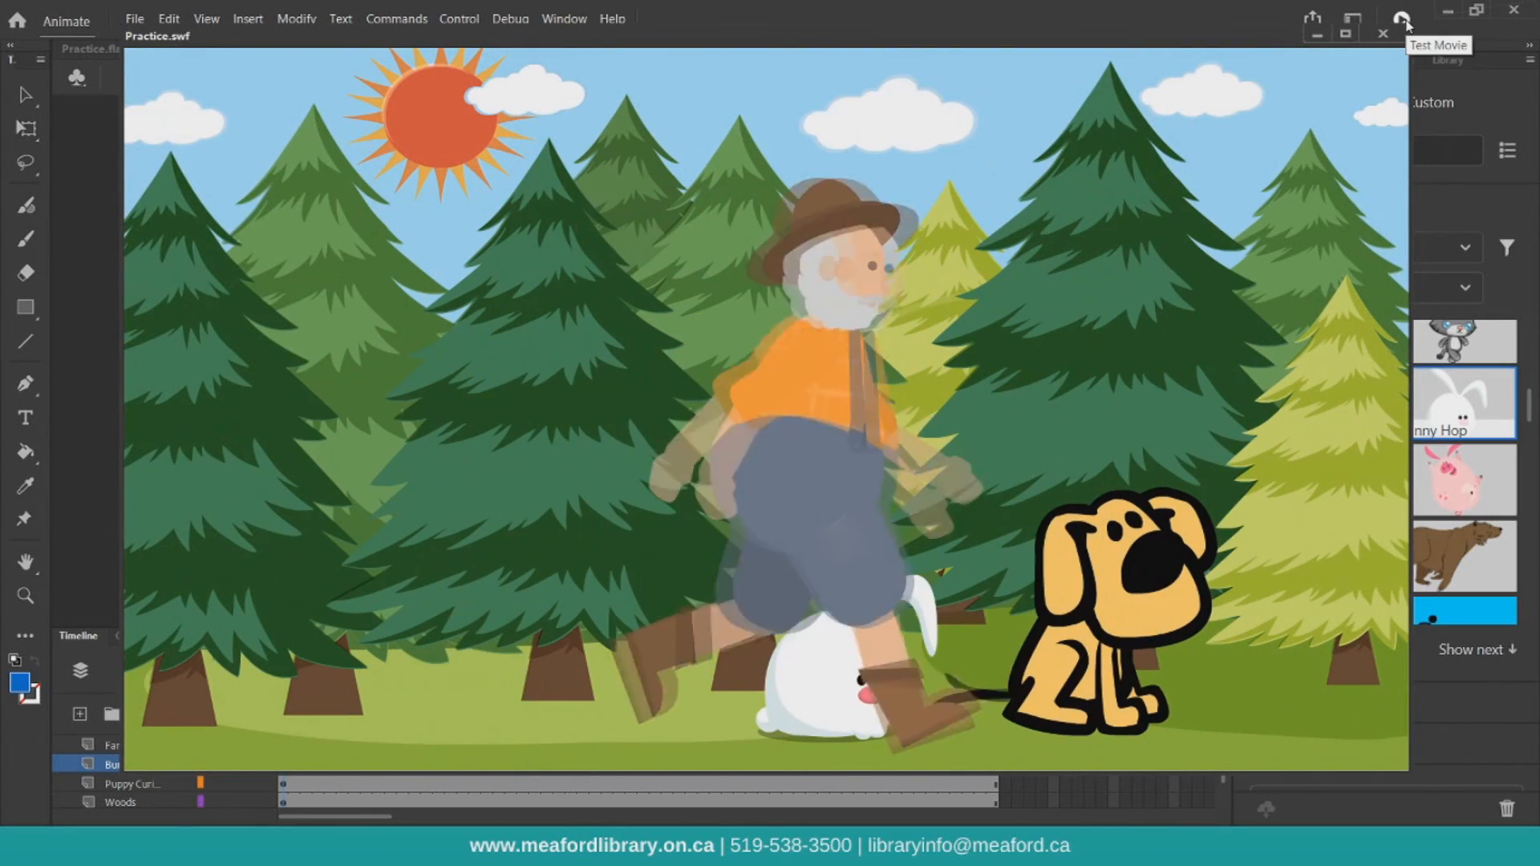
pyautogui.click(1384, 33)
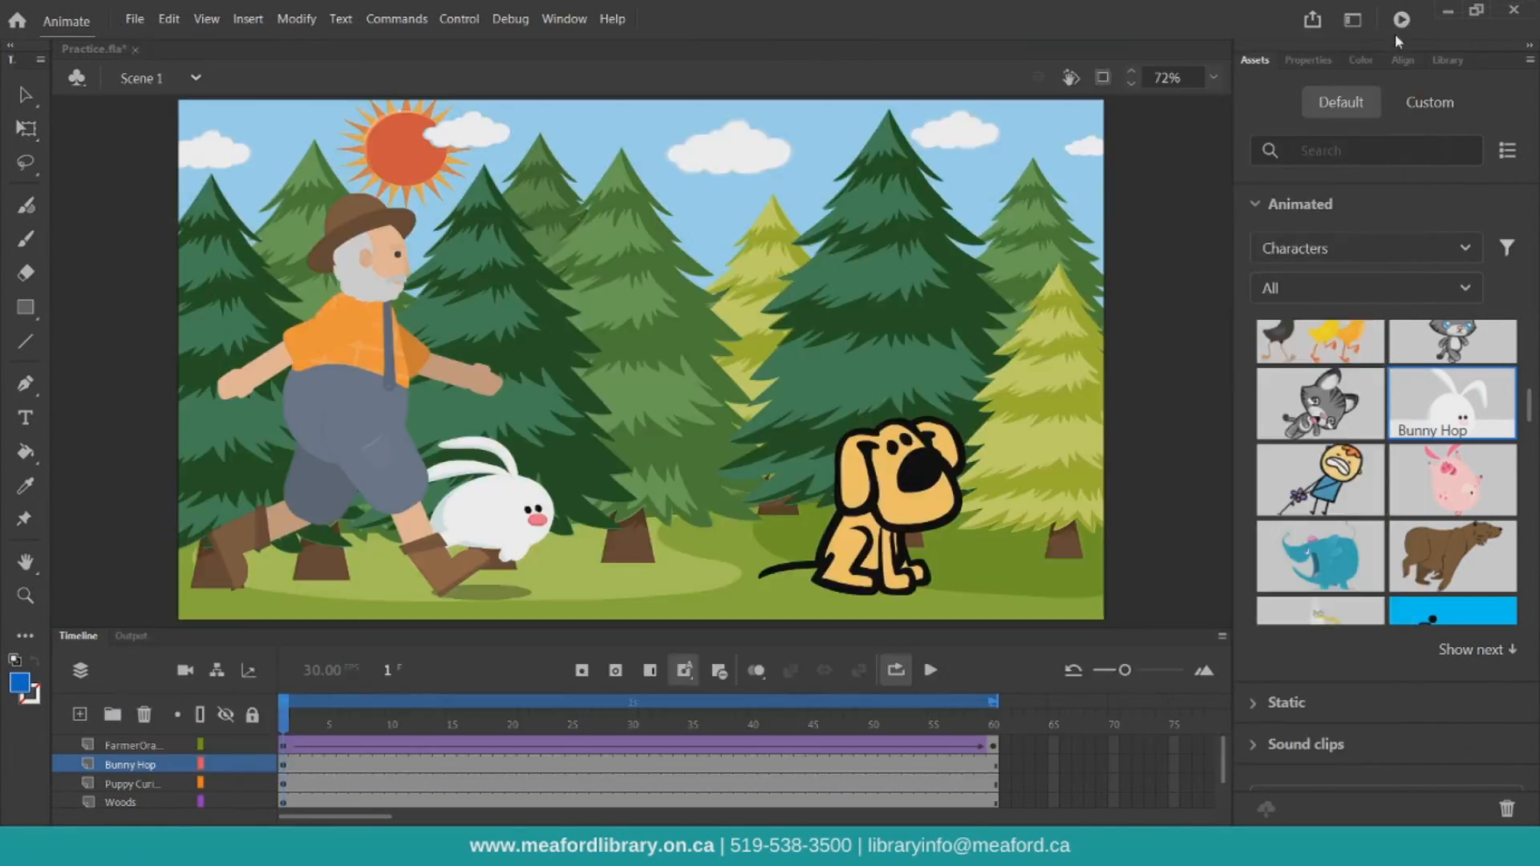
# Save the Practice.fla file
pyautogui.click(134, 19)
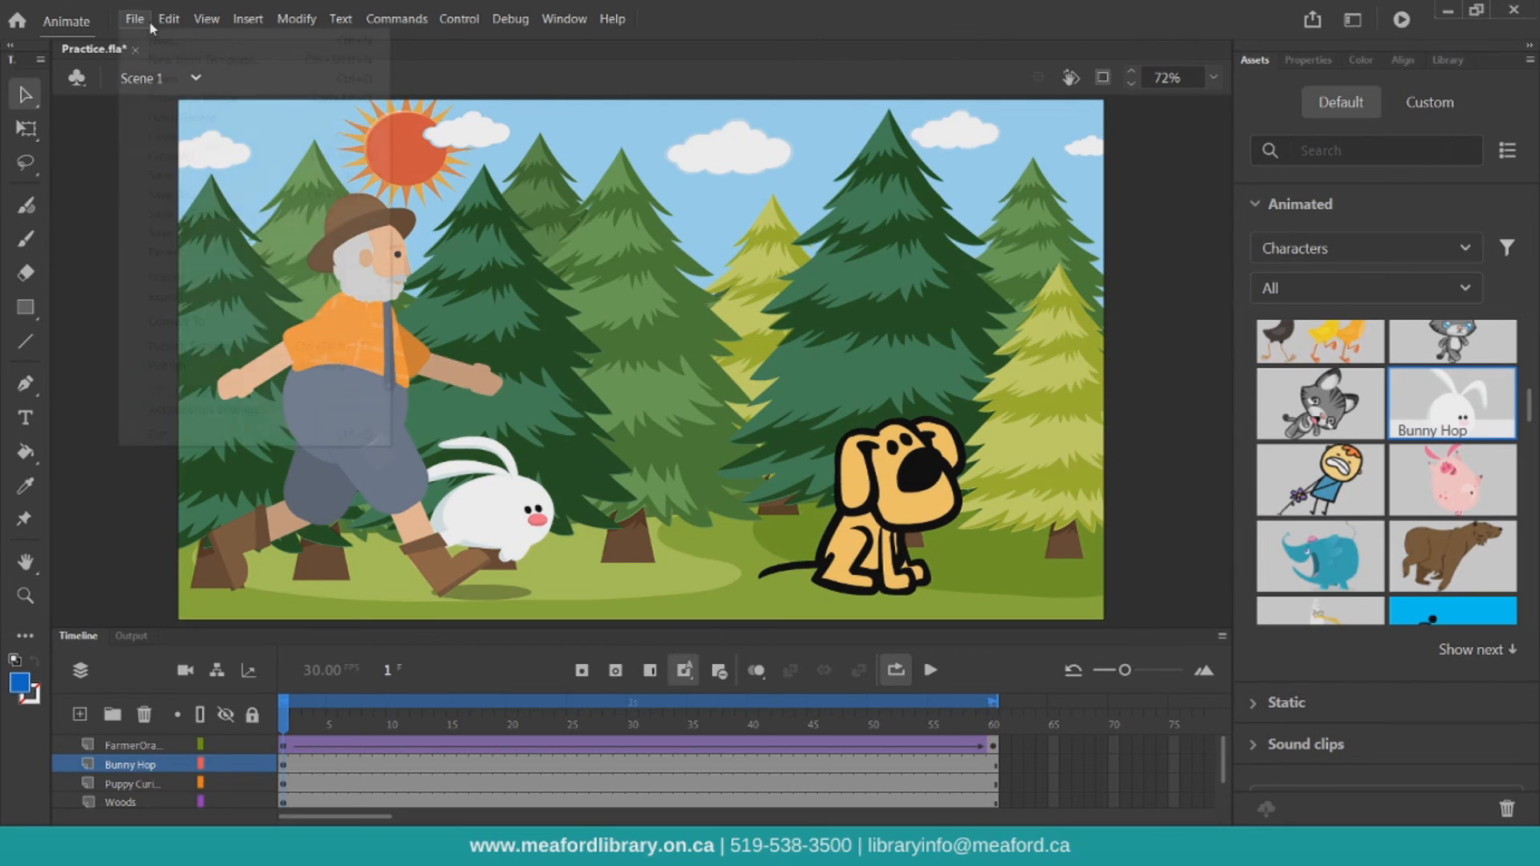
pyautogui.click(160, 176)
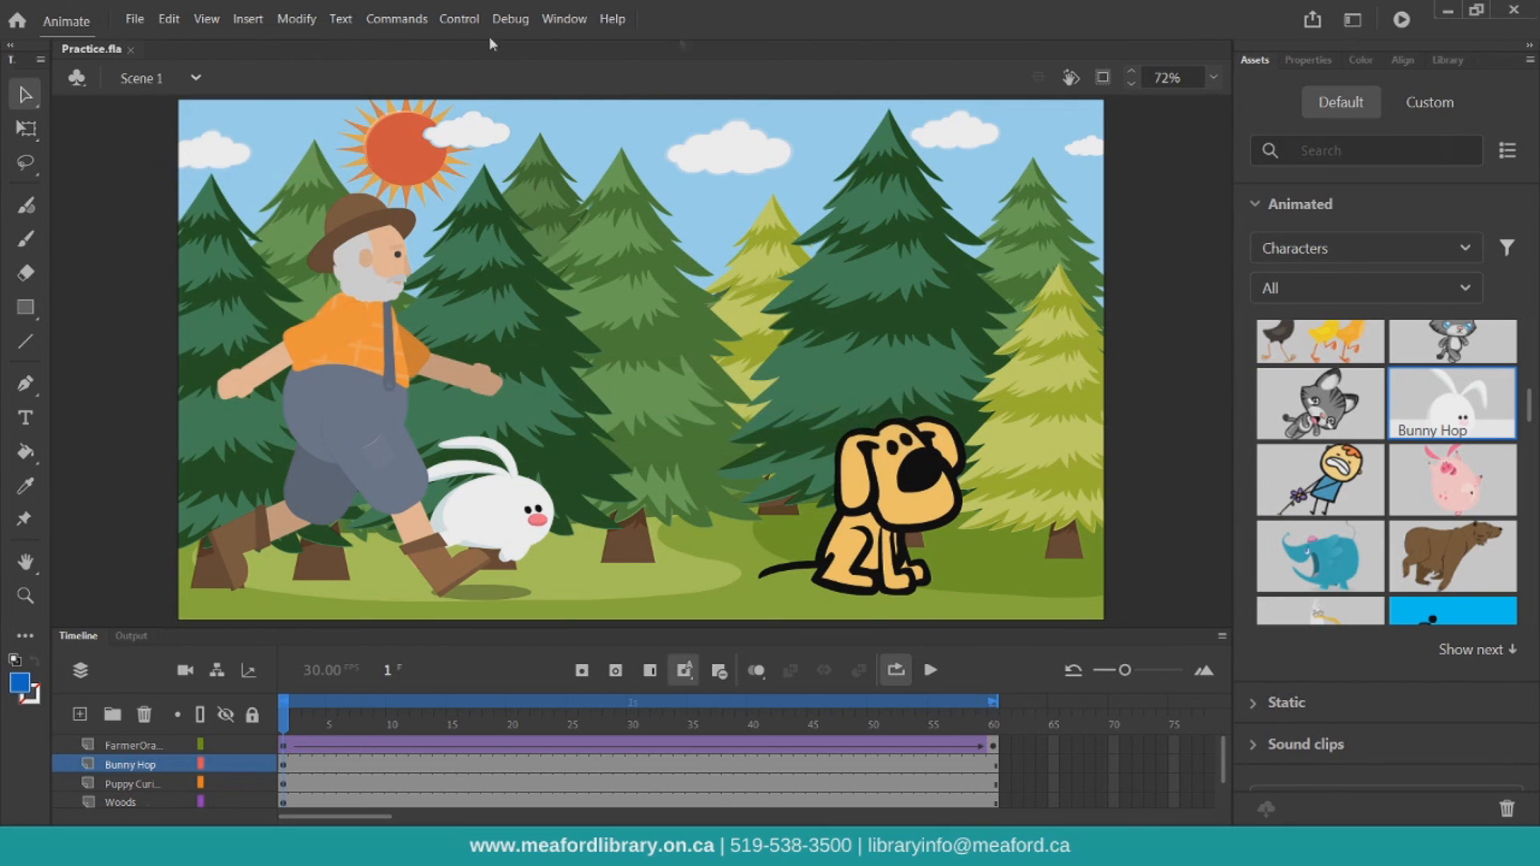
# Quick-publish the animation as an Animated GIF (.gif)
pyautogui.click(1312, 22)
pyautogui.click(1188, 137)
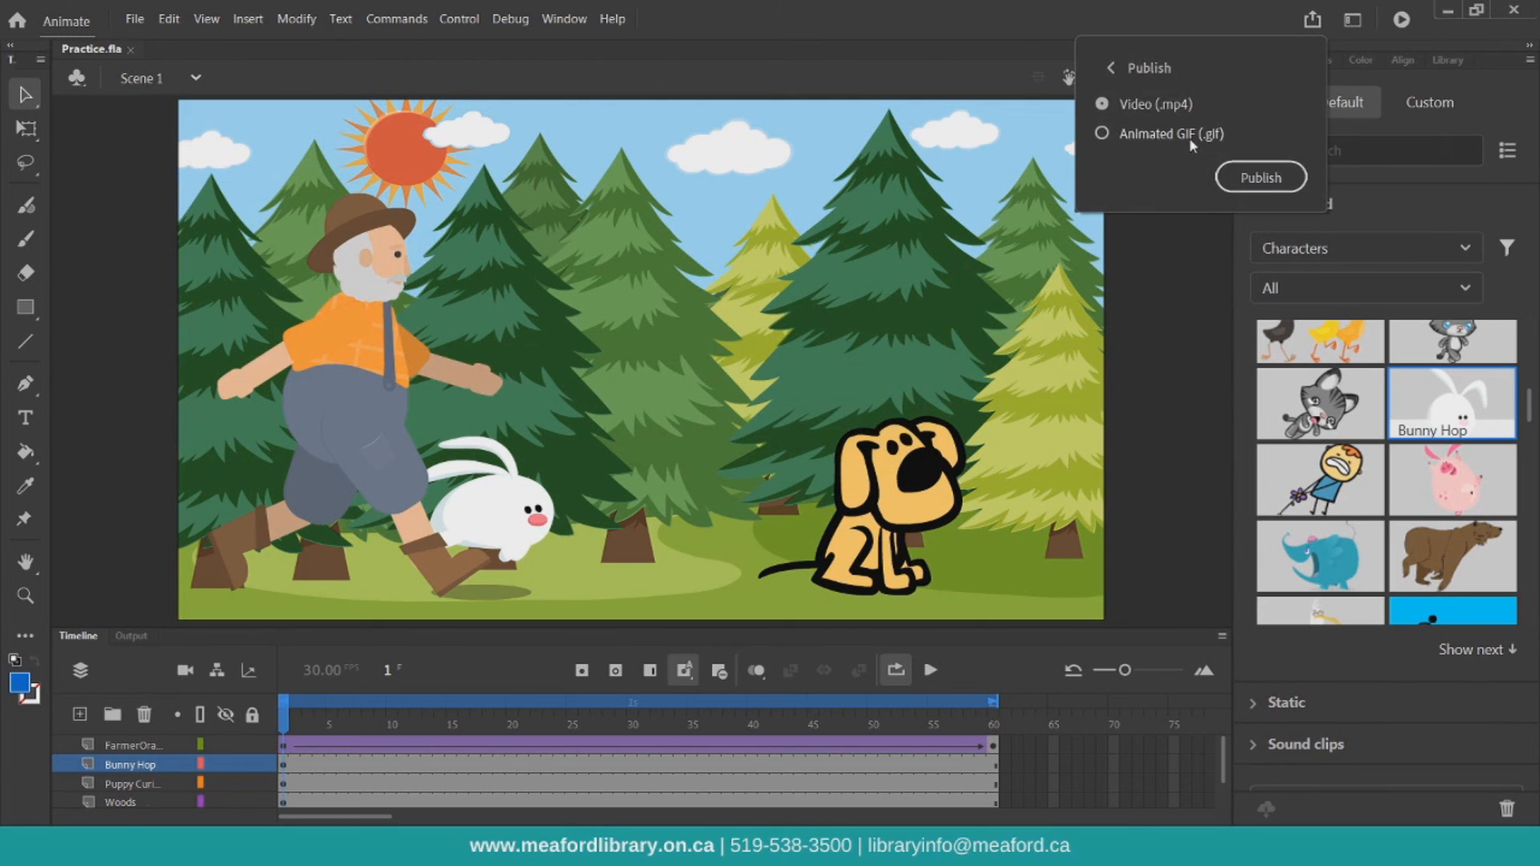
pyautogui.click(1267, 185)
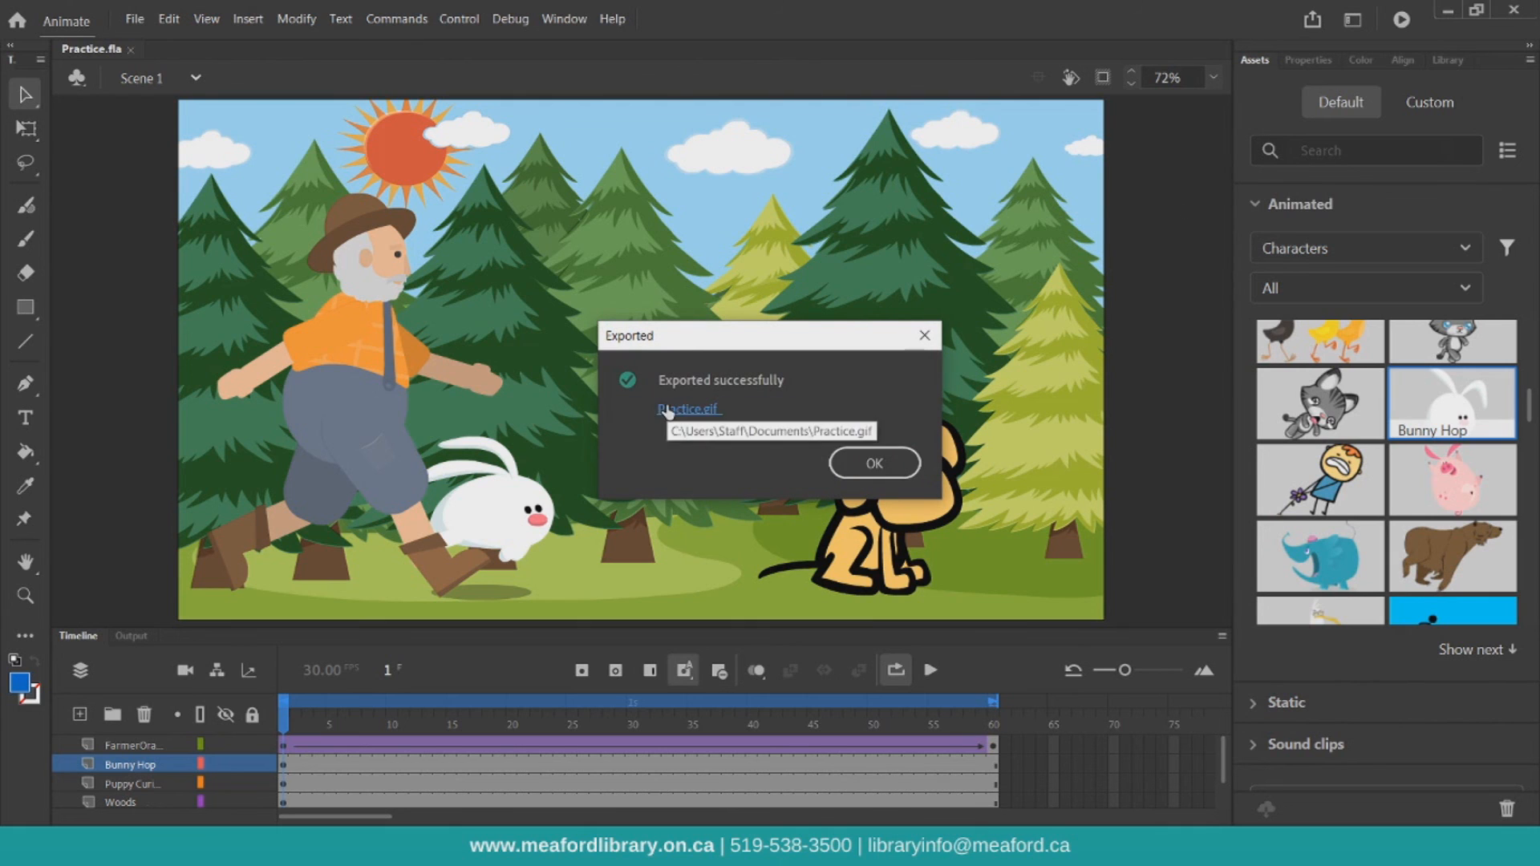
# Open the exported Practice.gif to preview it, then close it and dismiss the export dialog
pyautogui.click(668, 411)
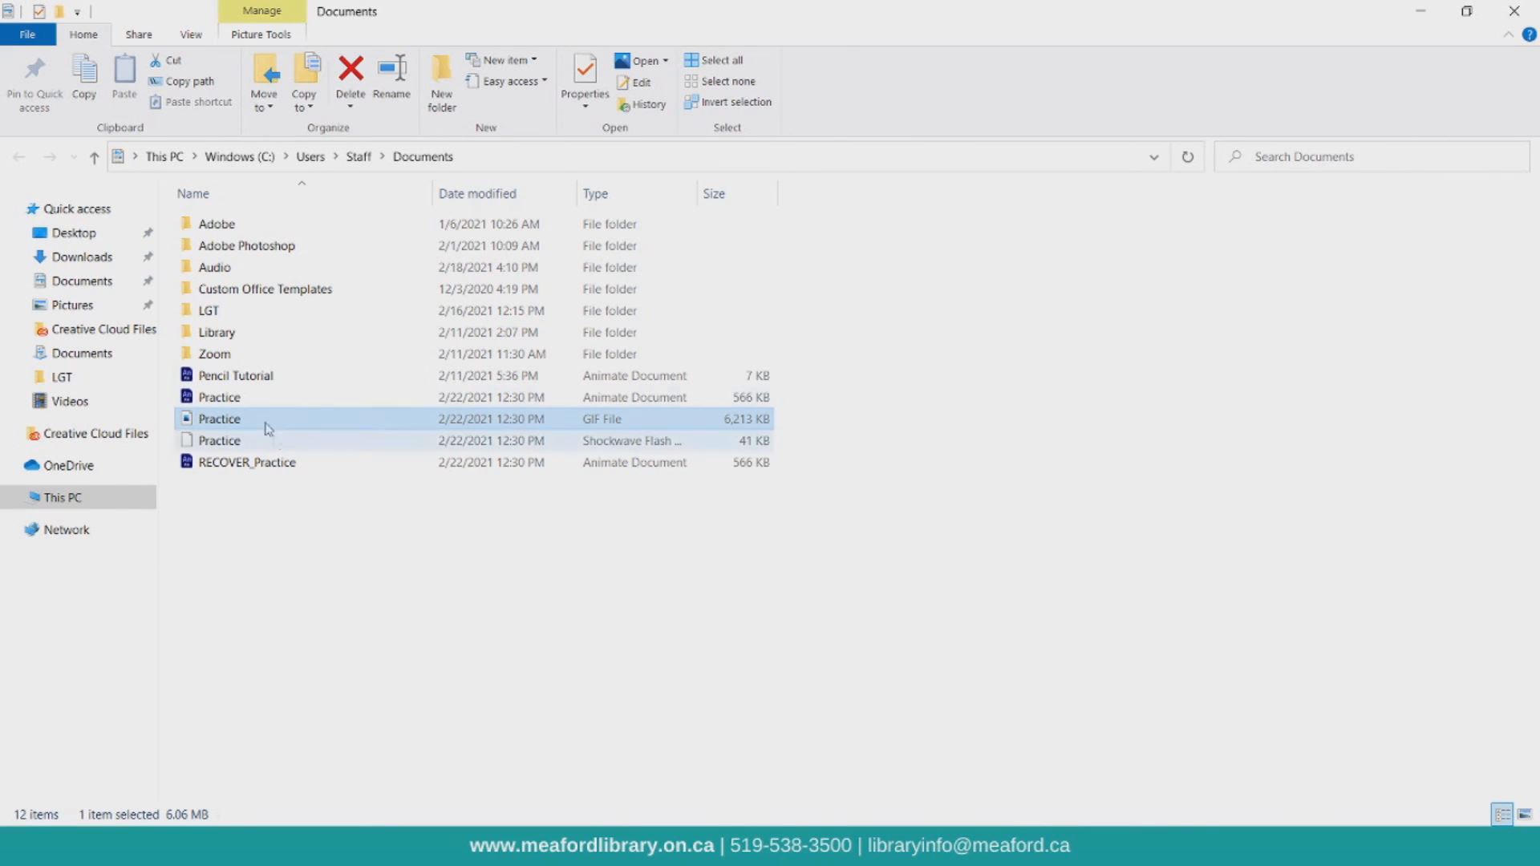
pyautogui.doubleClick(238, 423)
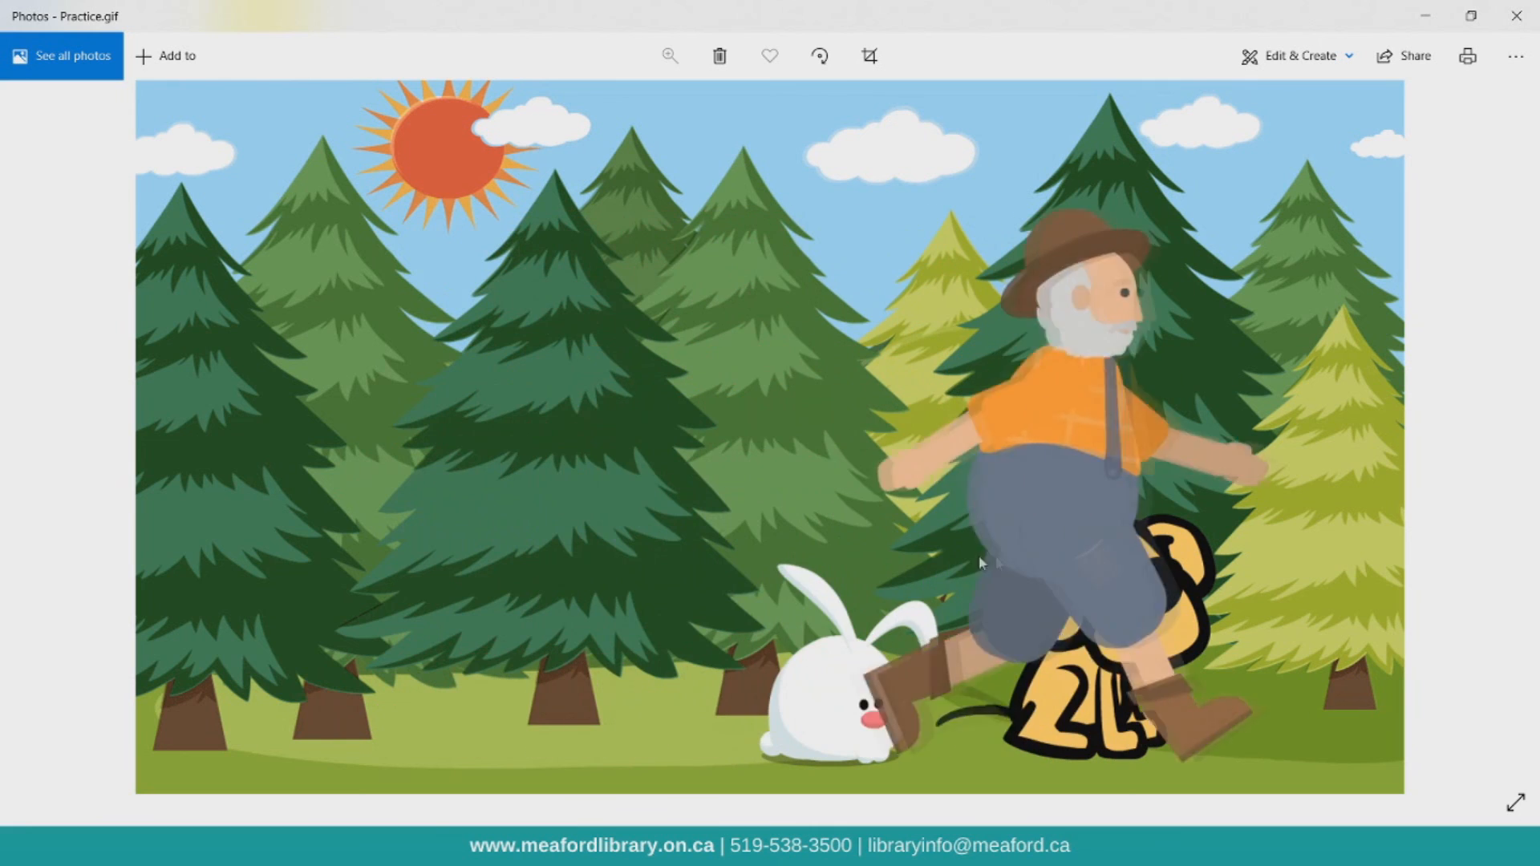
pyautogui.click(1516, 16)
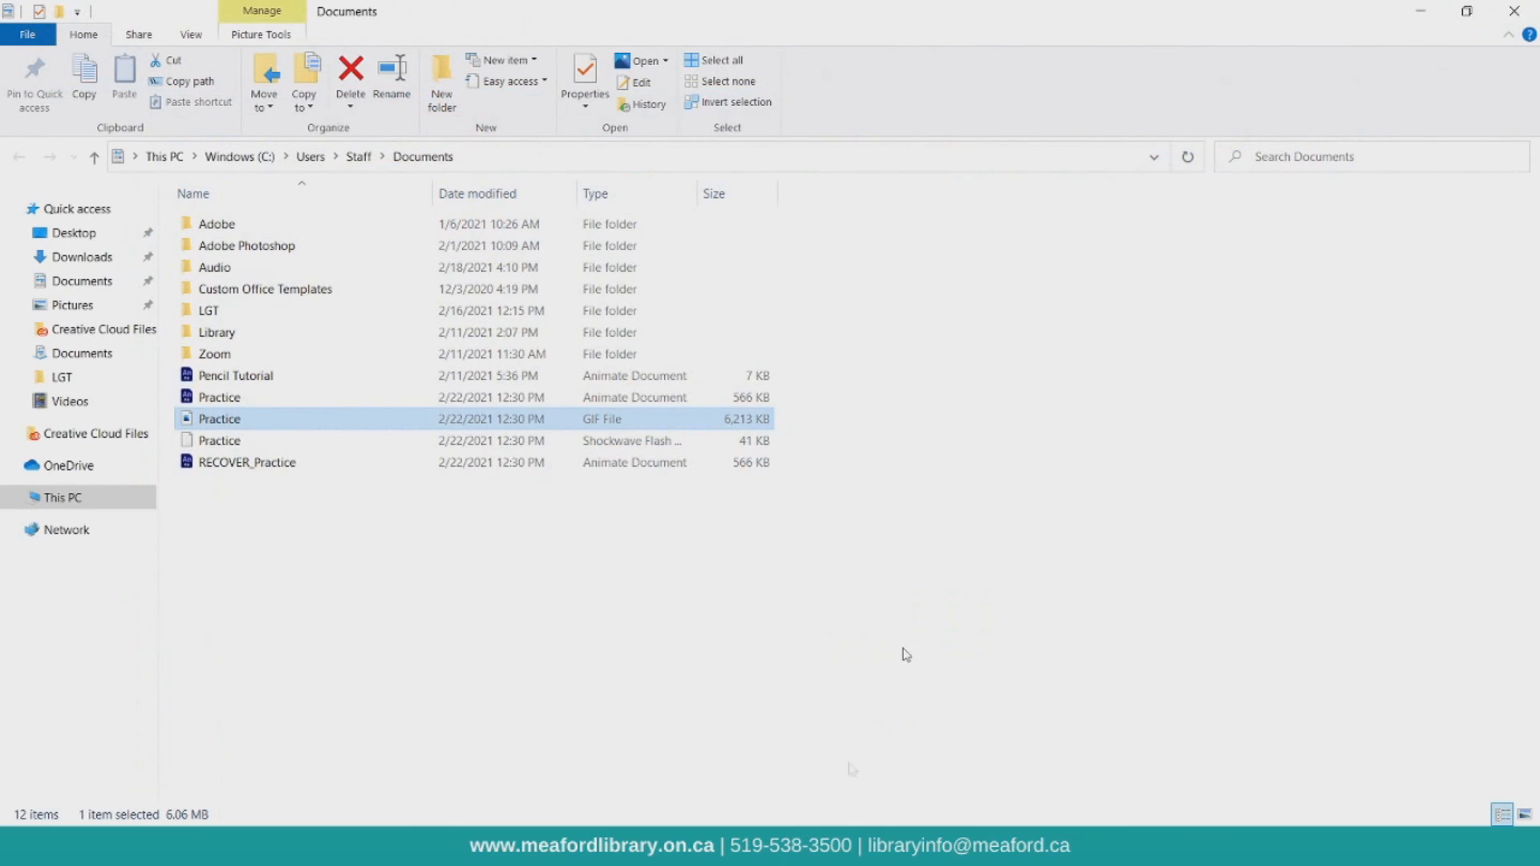
pyautogui.click(911, 750)
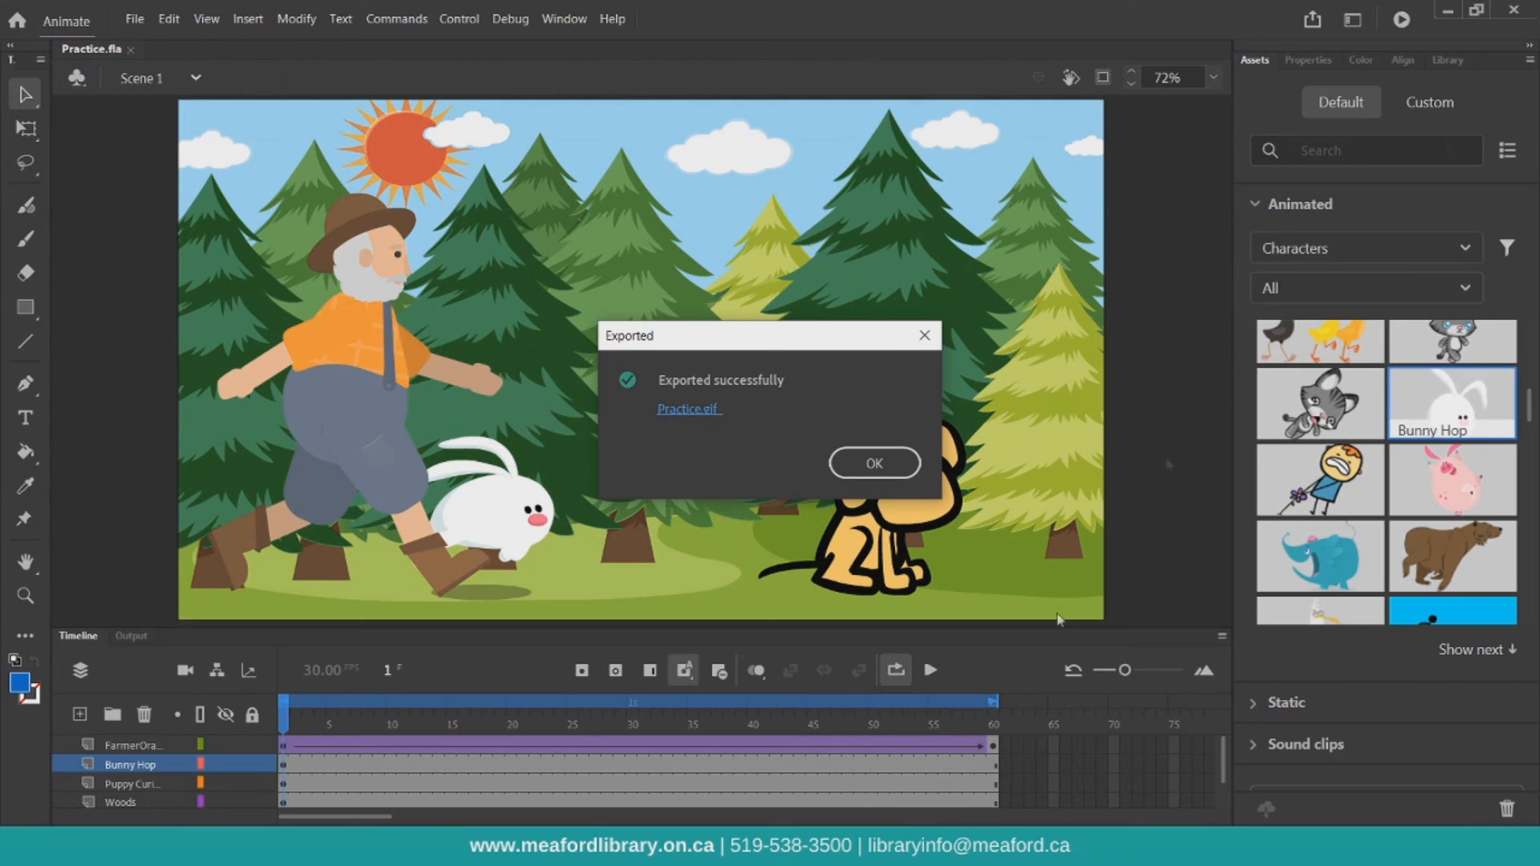
pyautogui.click(874, 463)
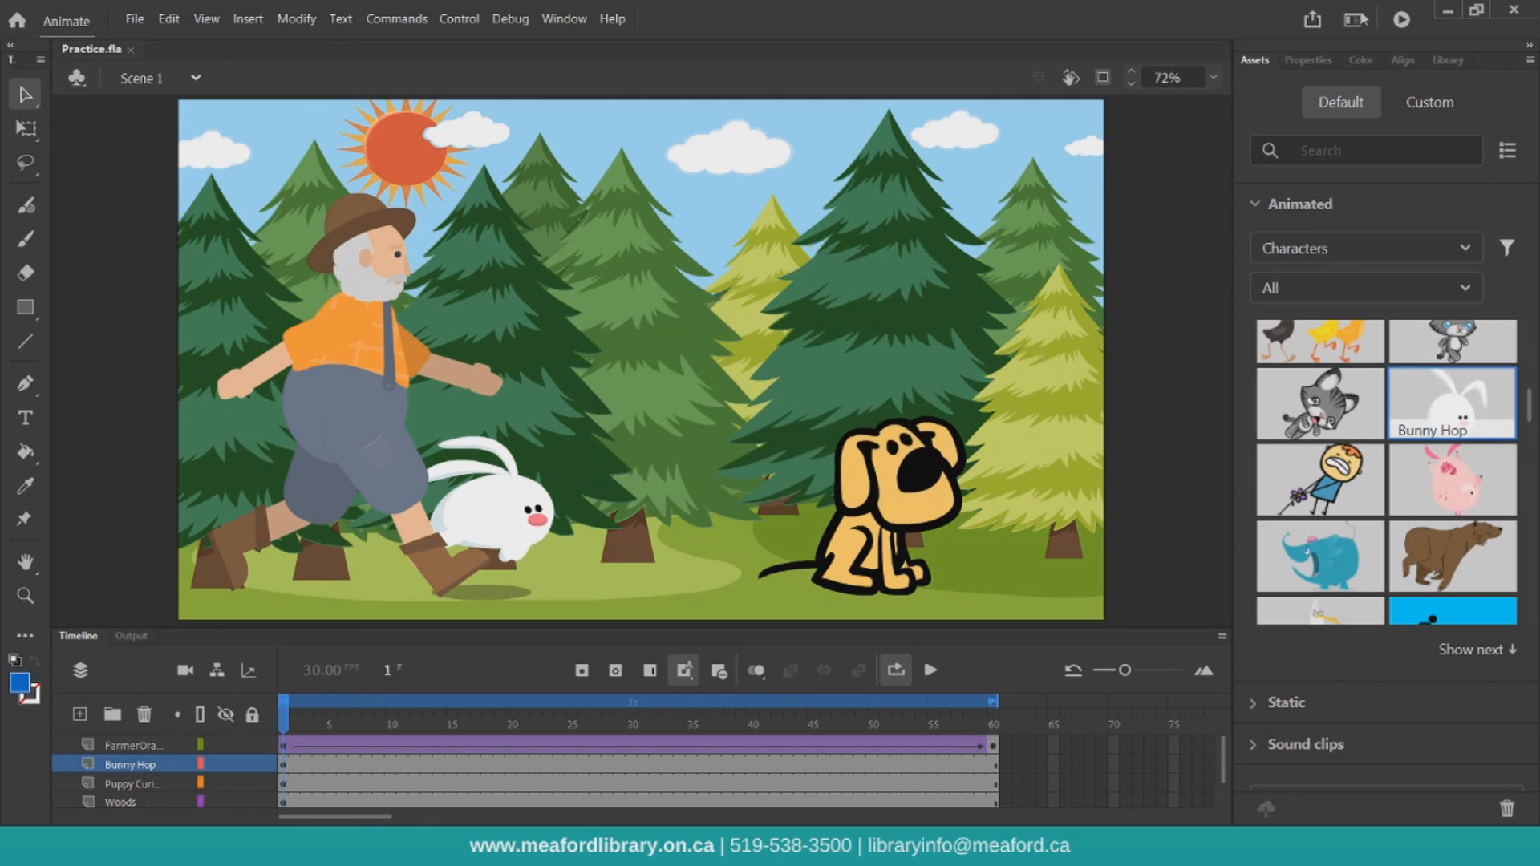
# Quick-publish the animation as a Video (.mp4) and close Media Encoder and the export dialog when finished
pyautogui.click(1312, 21)
pyautogui.click(1274, 137)
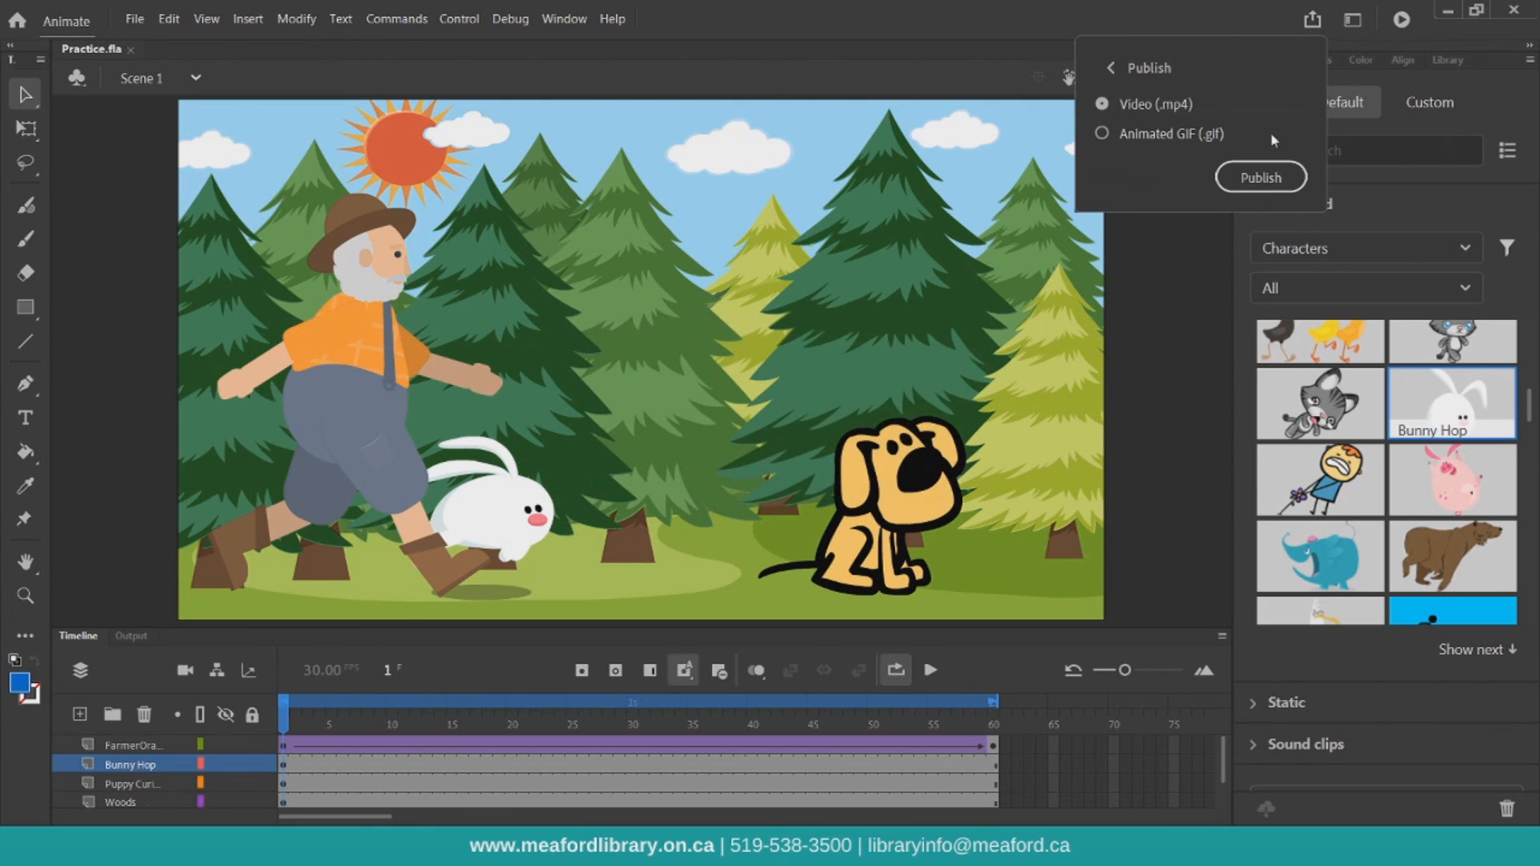
pyautogui.click(1239, 177)
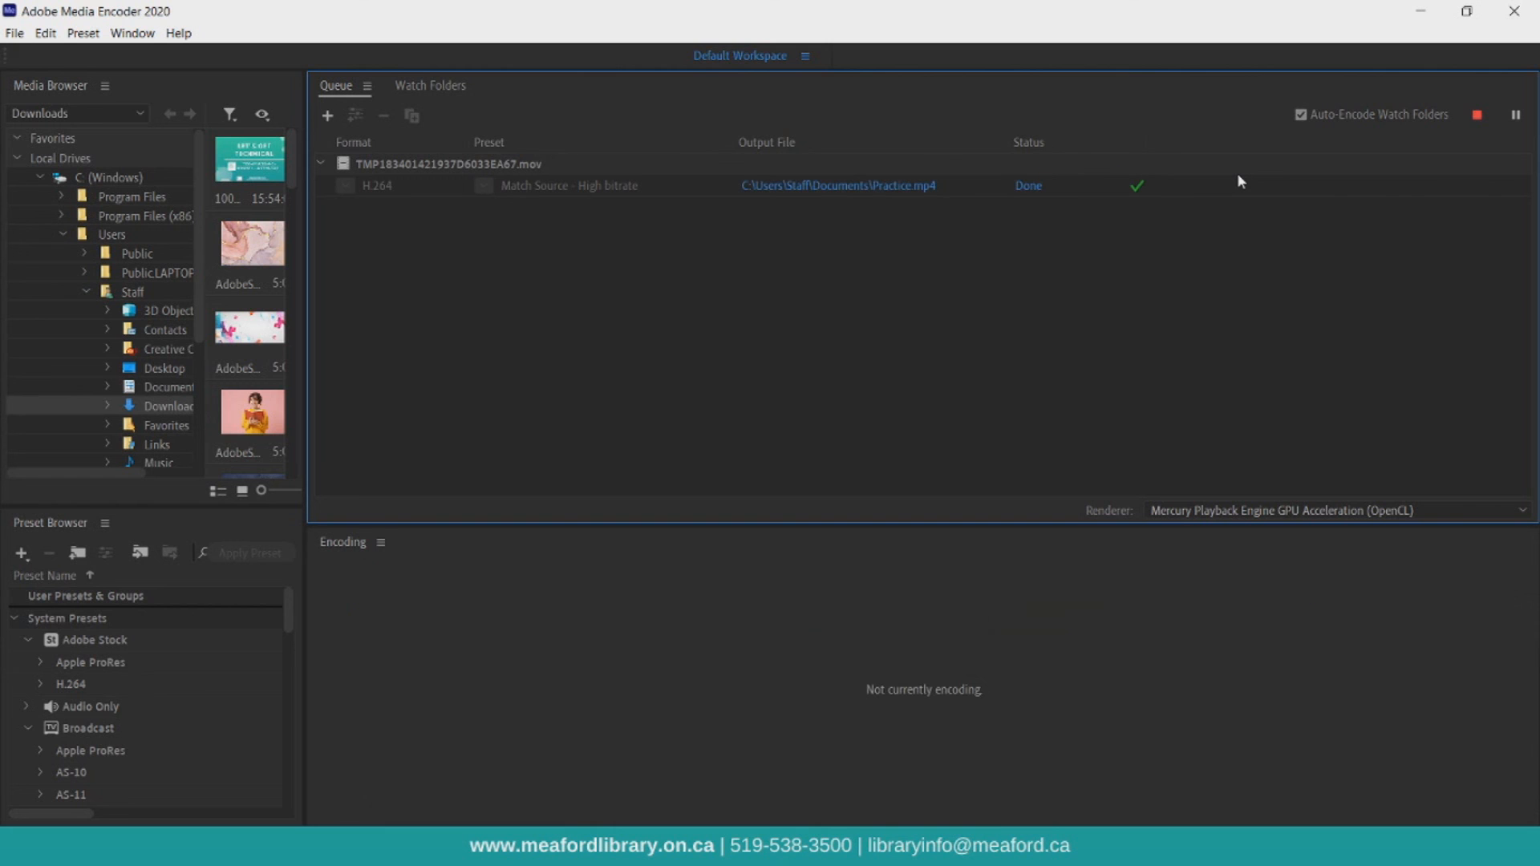
pyautogui.click(1503, 21)
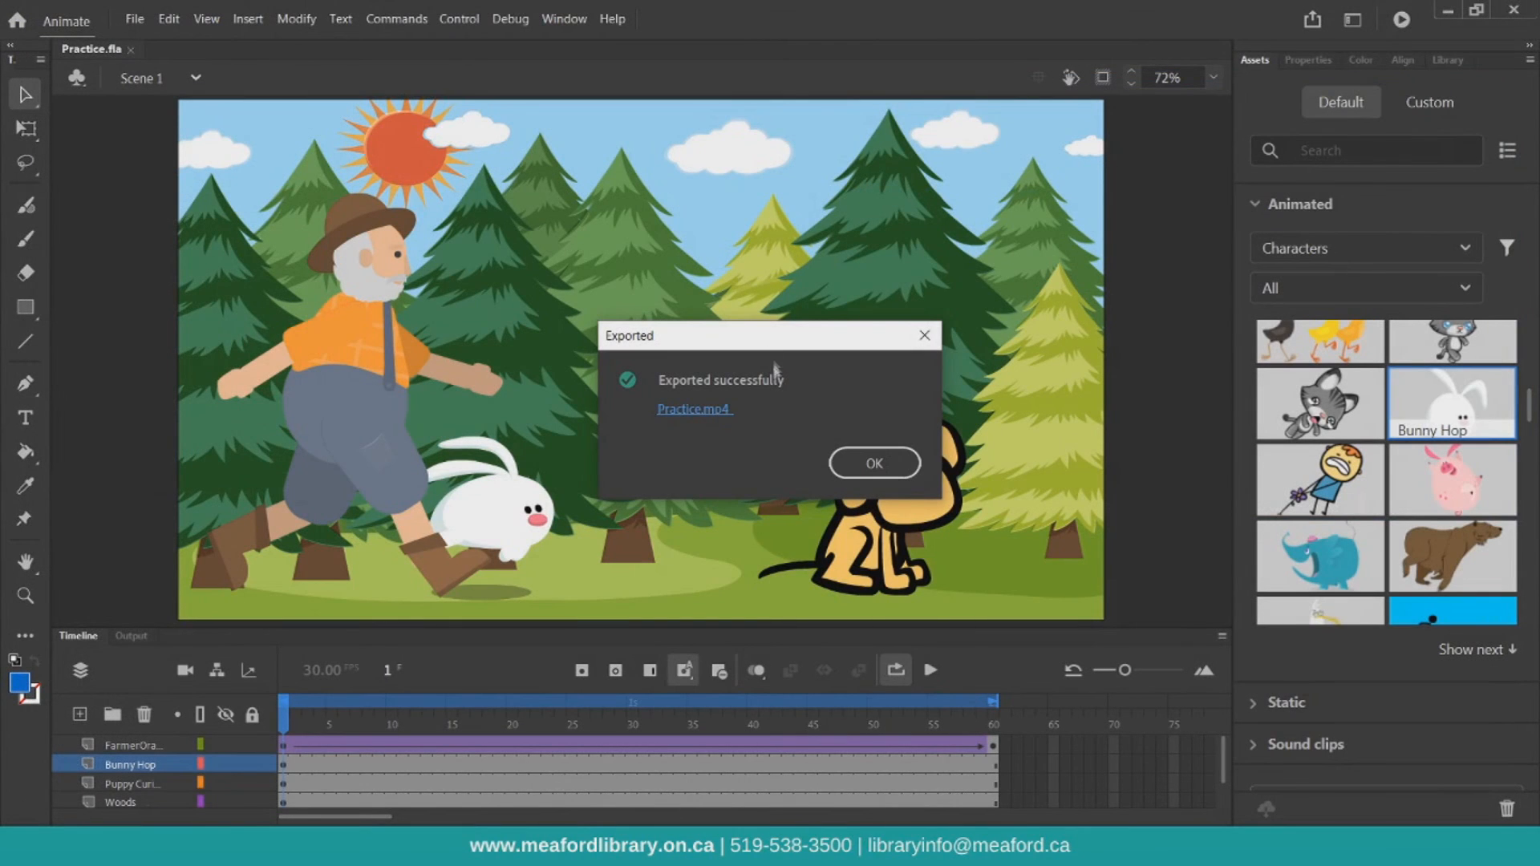
pyautogui.click(874, 462)
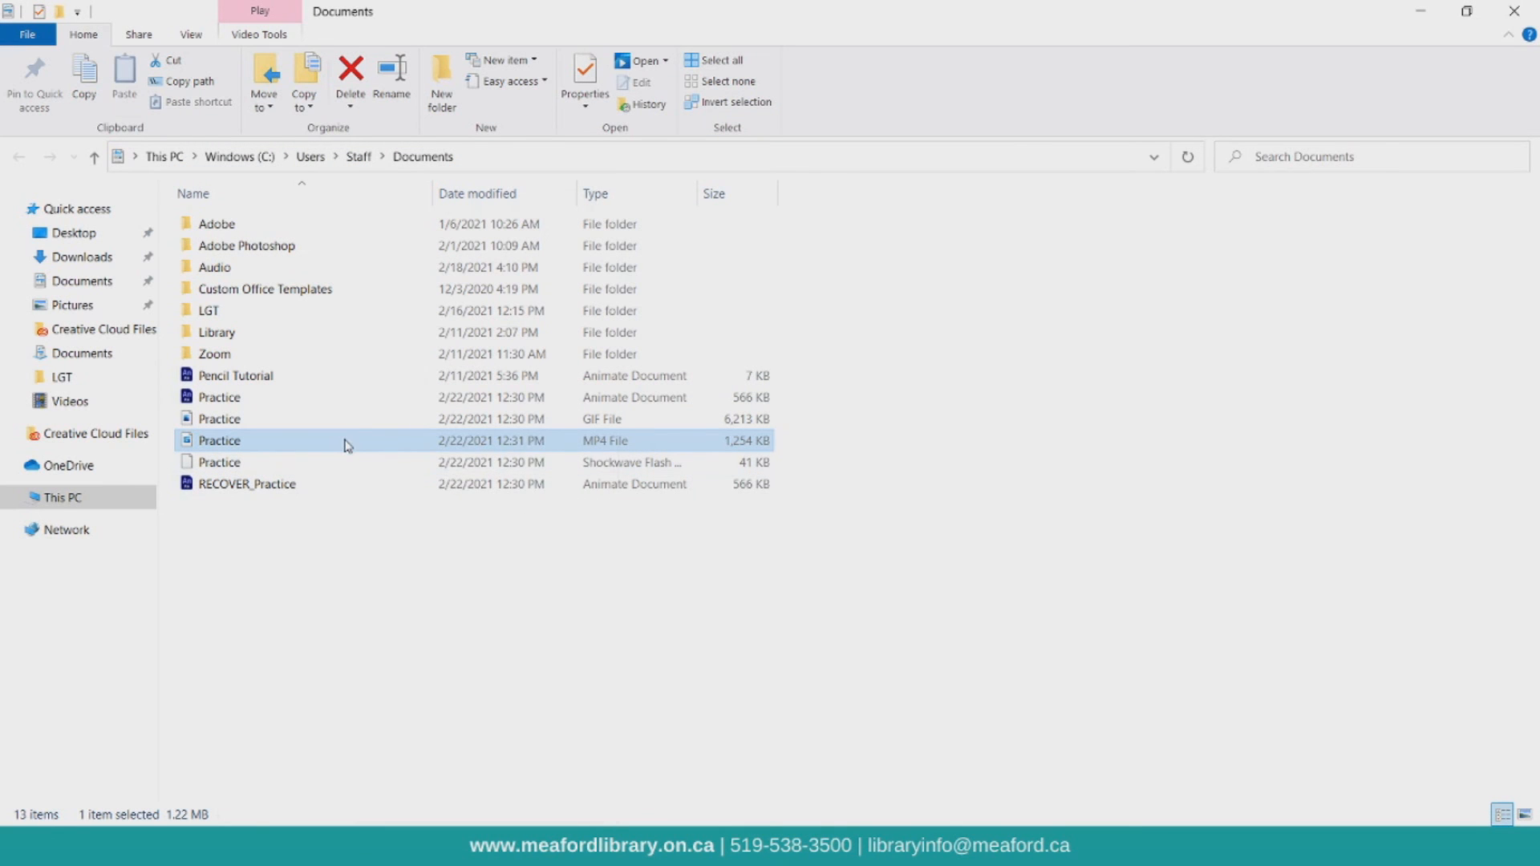
# Open the exported Practice.mp4 in Photos, replay it, then close it and return to Animate
pyautogui.rightClick(347, 445)
pyautogui.moveTo(437, 568)
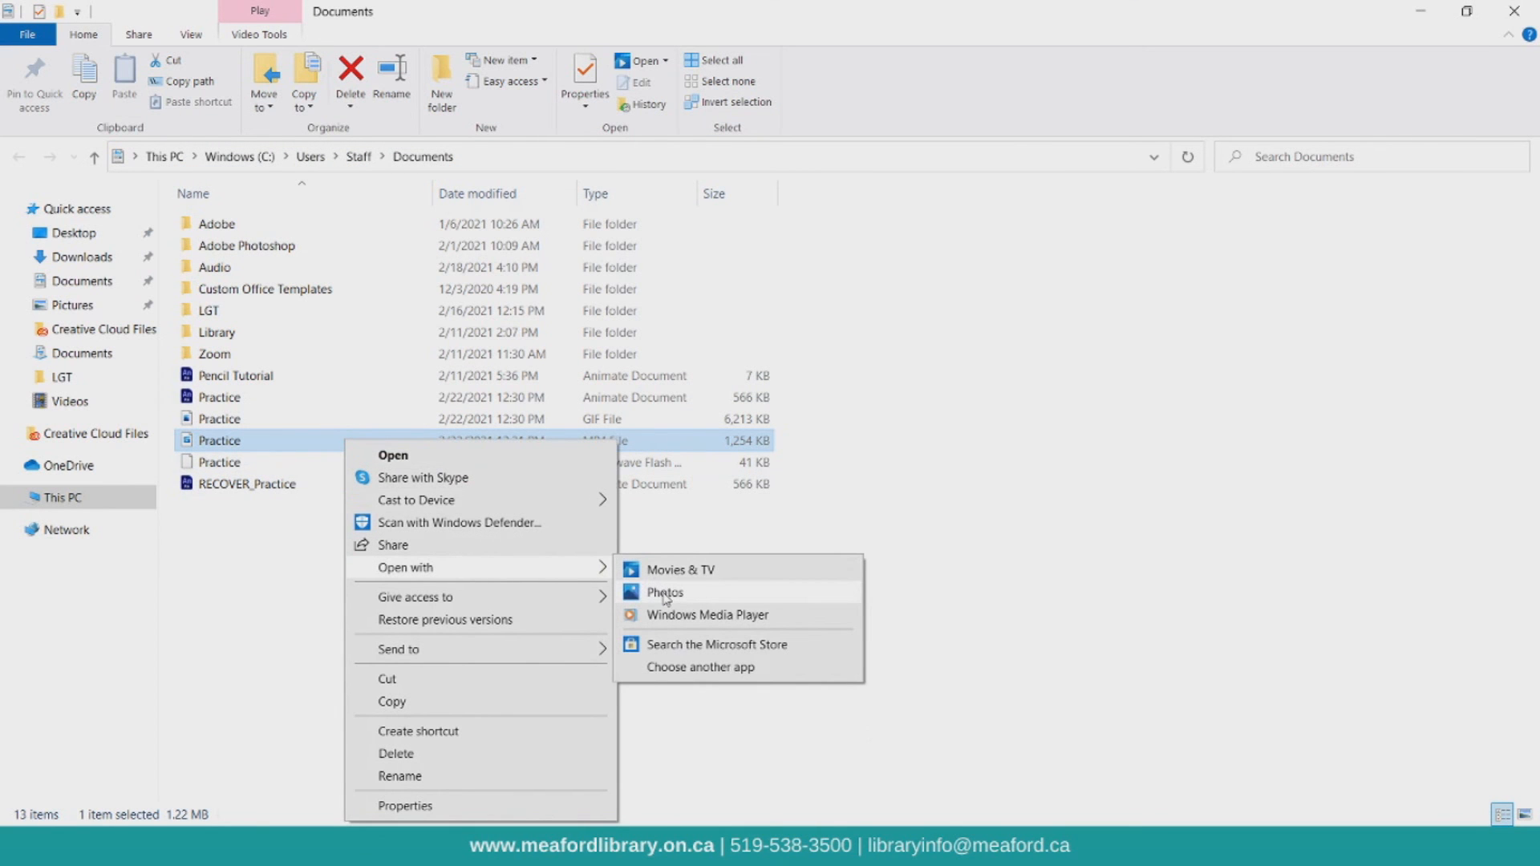
pyautogui.click(663, 595)
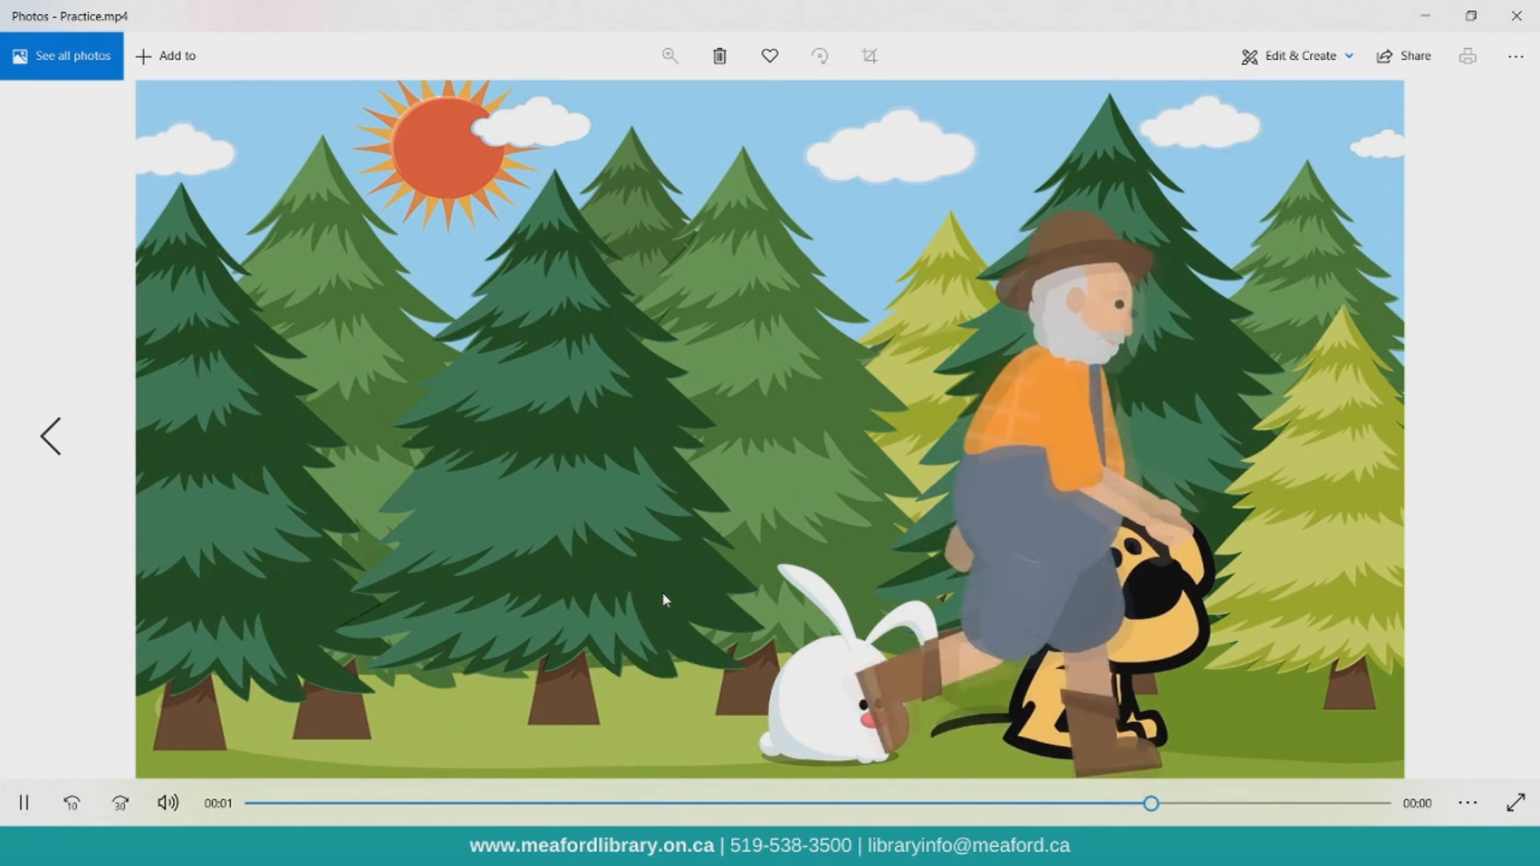
pyautogui.click(25, 805)
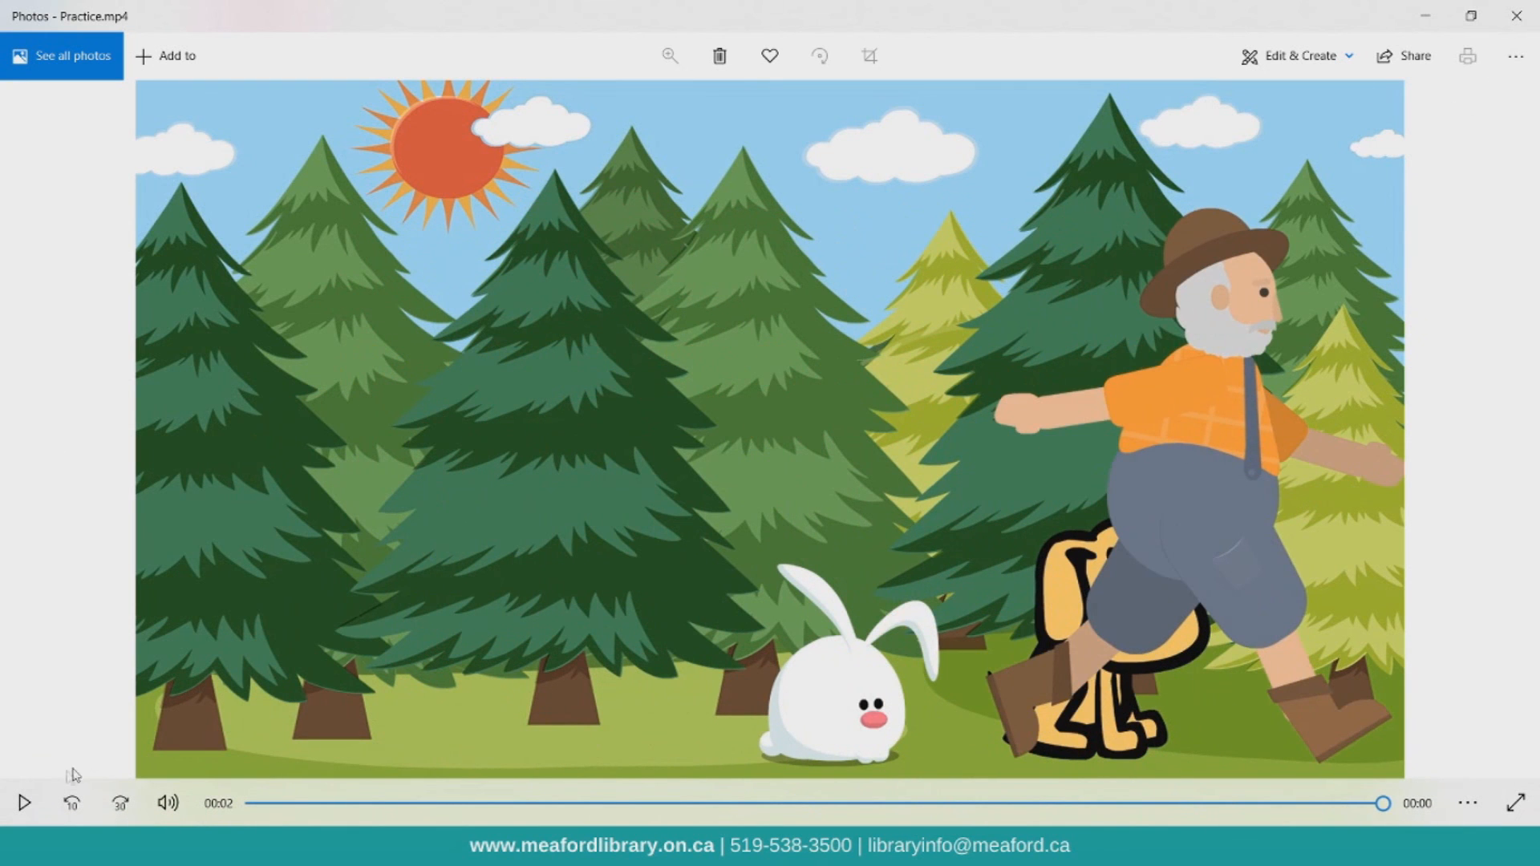
pyautogui.click(11, 814)
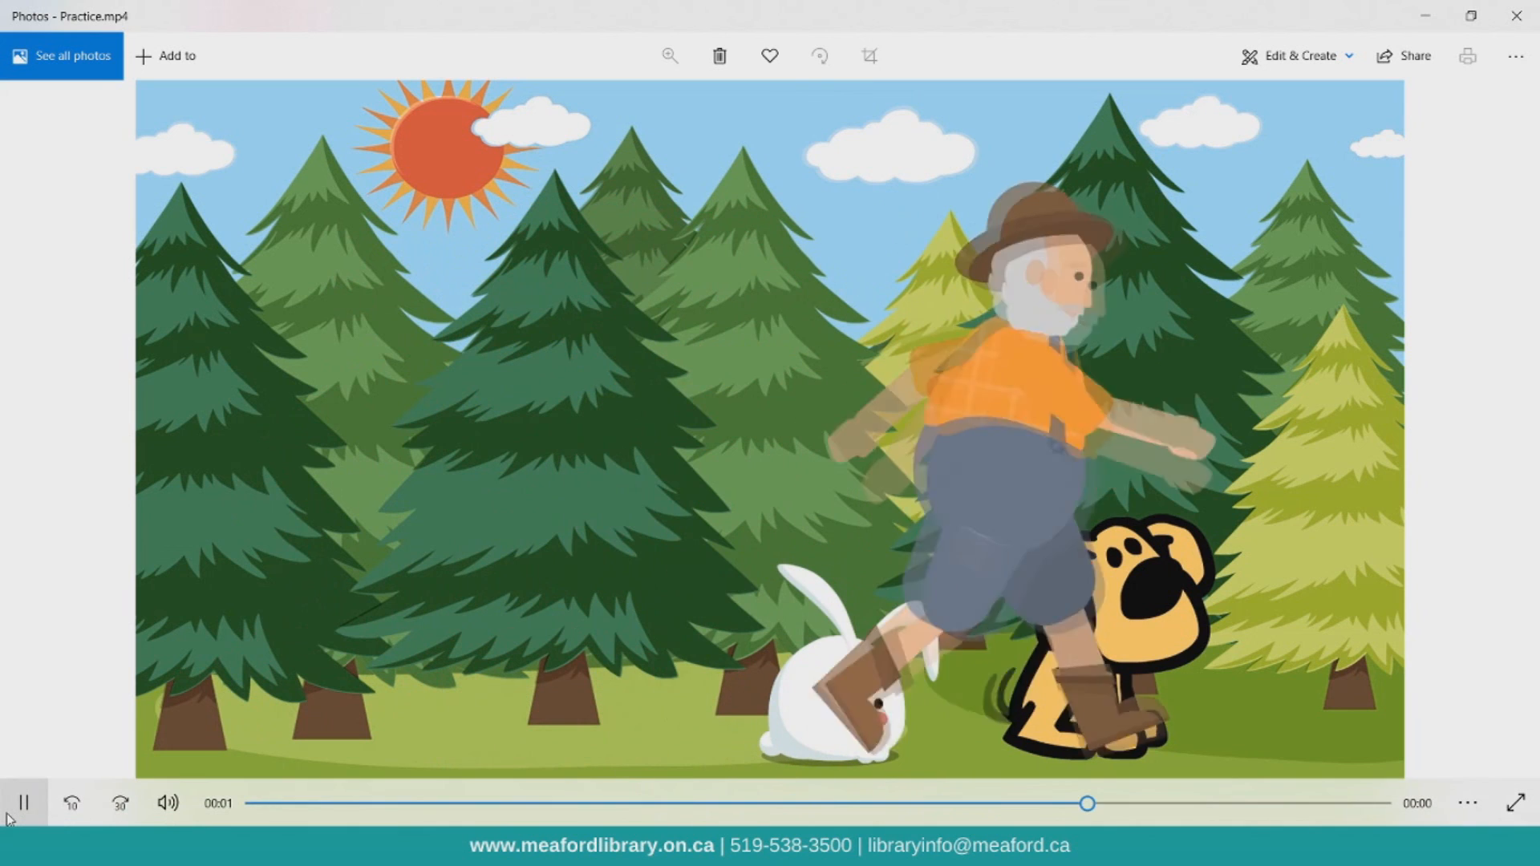
pyautogui.click(1516, 15)
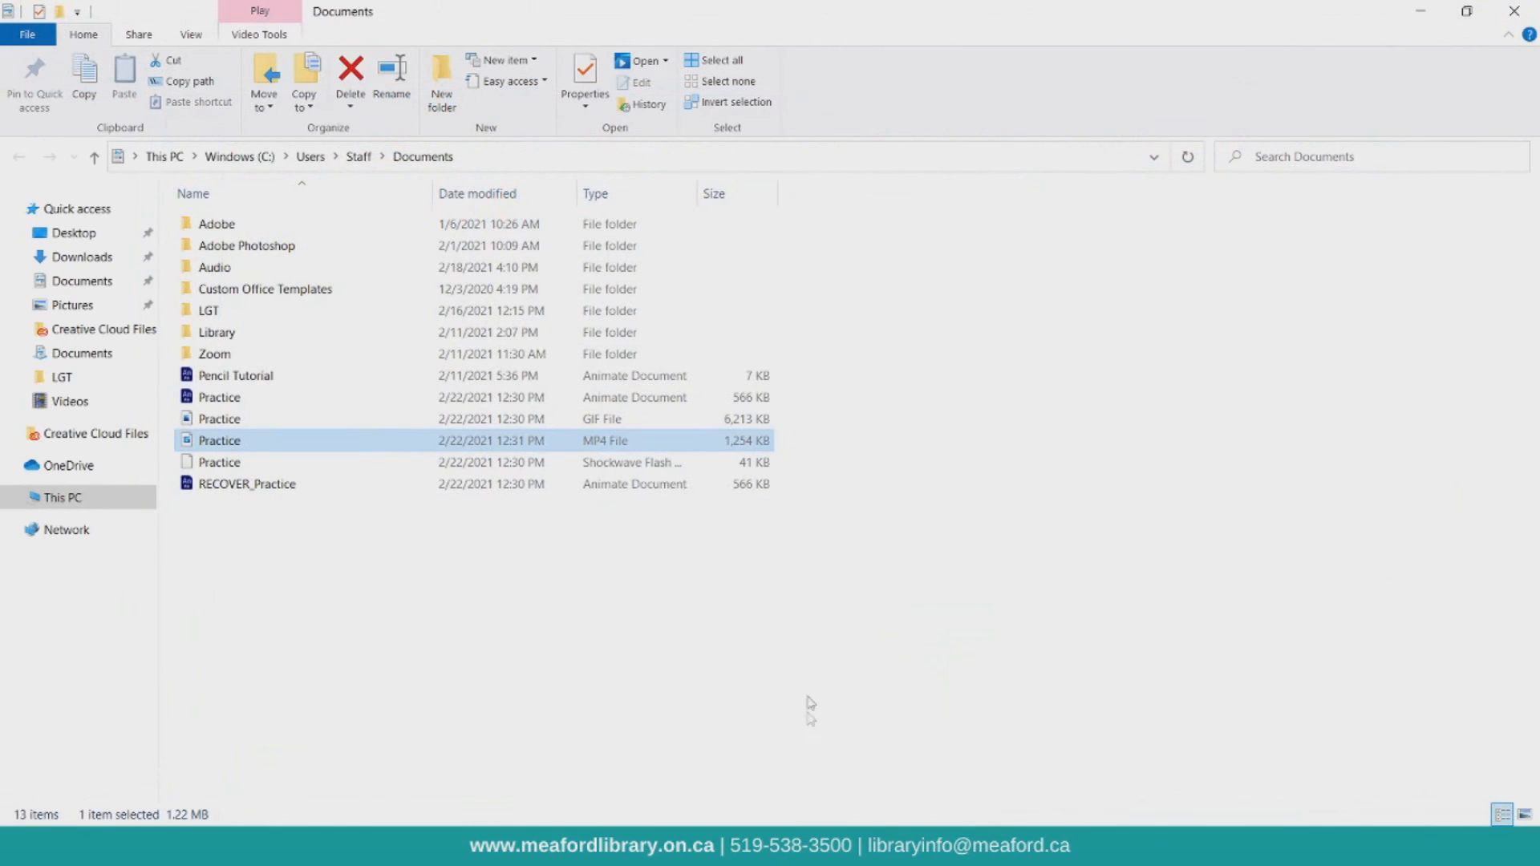
pyautogui.click(900, 847)
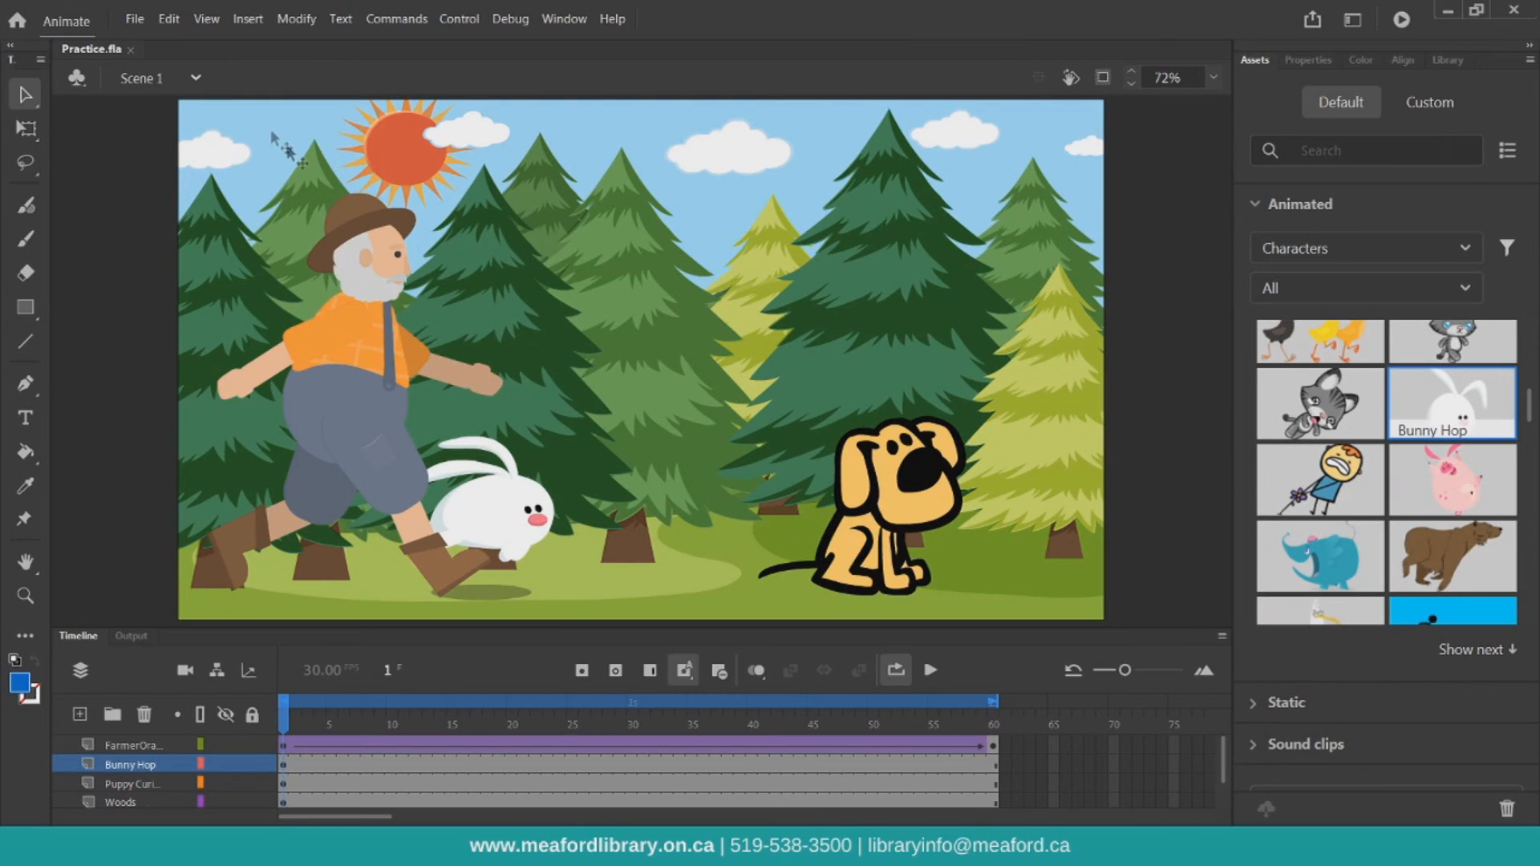
# Close the Practice.fla document and go to the Home screen
pyautogui.click(130, 49)
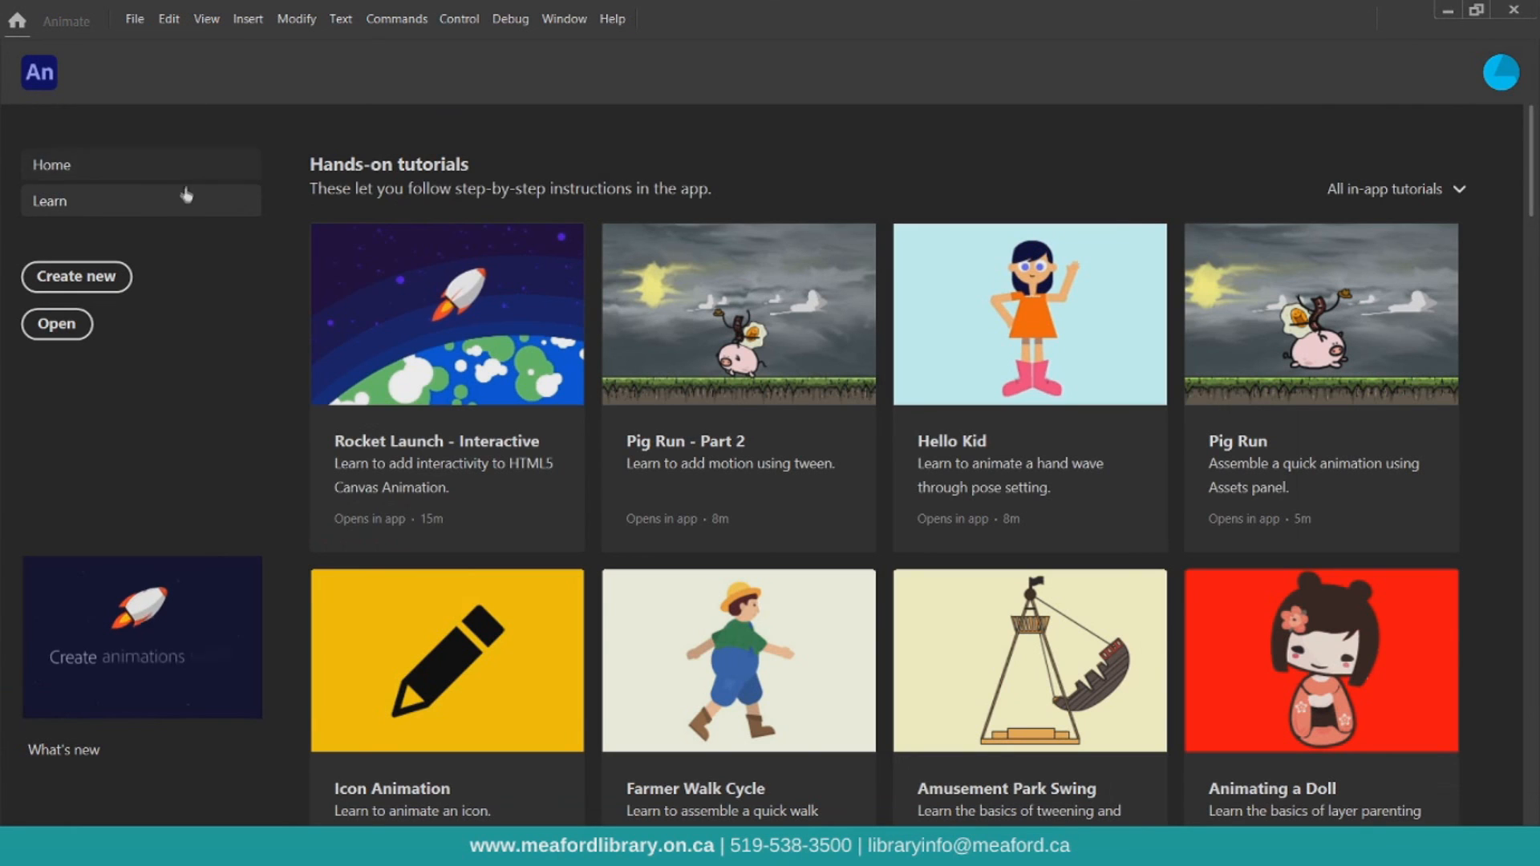
pyautogui.click(99, 163)
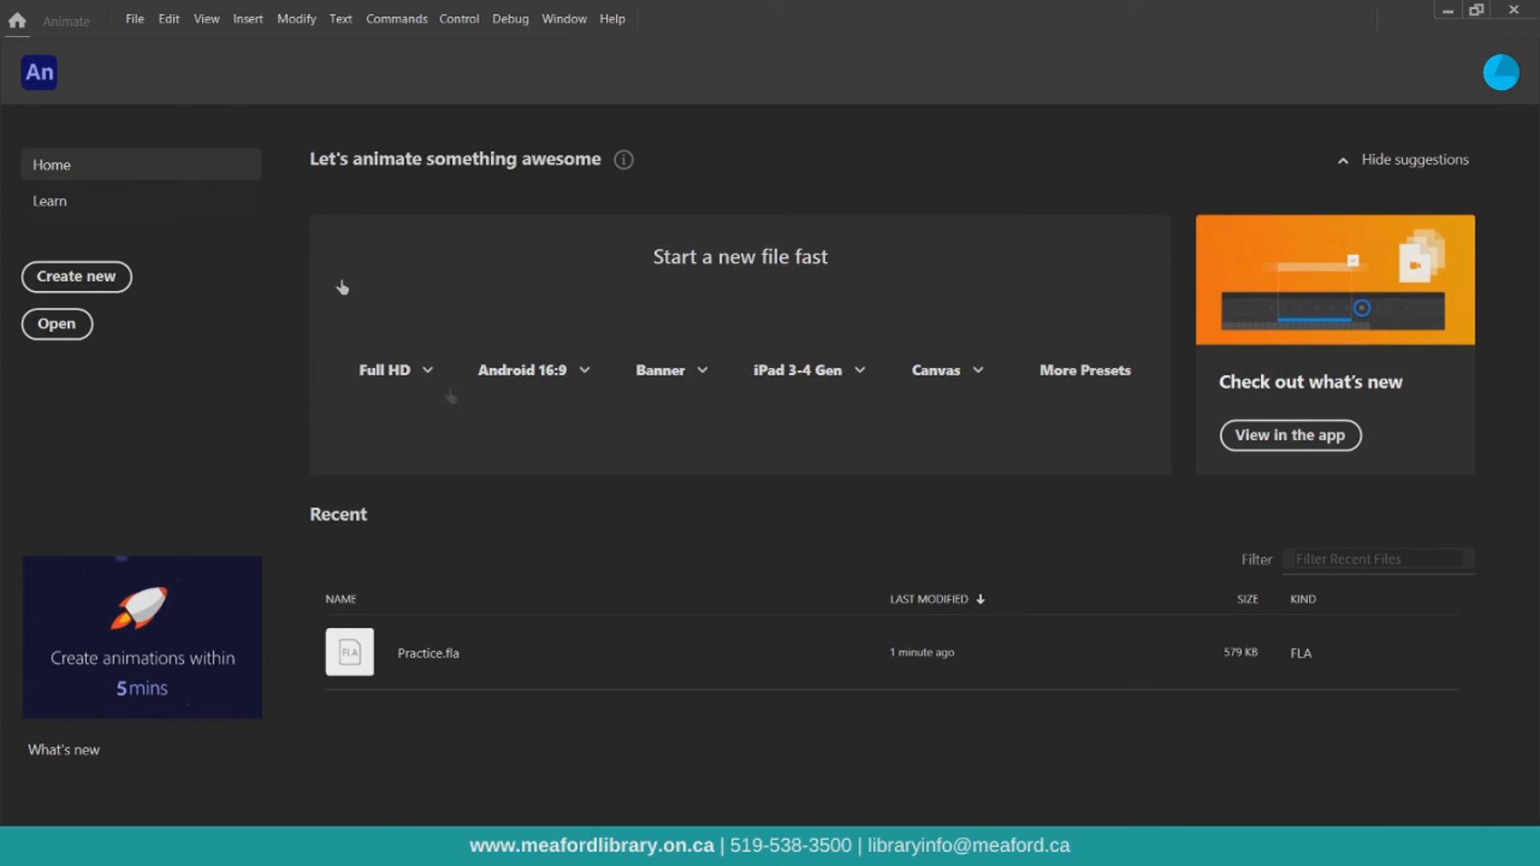